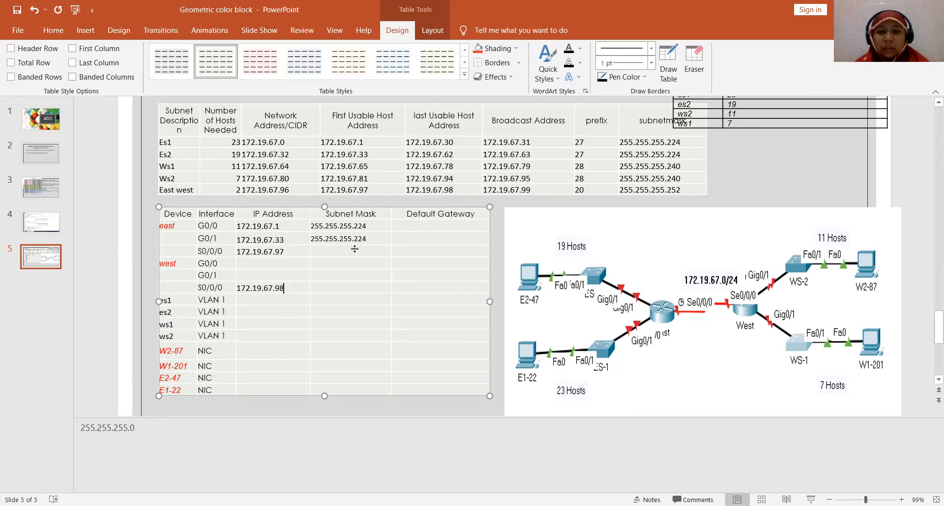
# Step: Copy the Ws1 subnet mask 255.255.255.240 into the Subnet Mask cells of west G0/0 and G0/1
pyautogui.moveTo(370, 239); pyautogui.dragTo(311, 238)
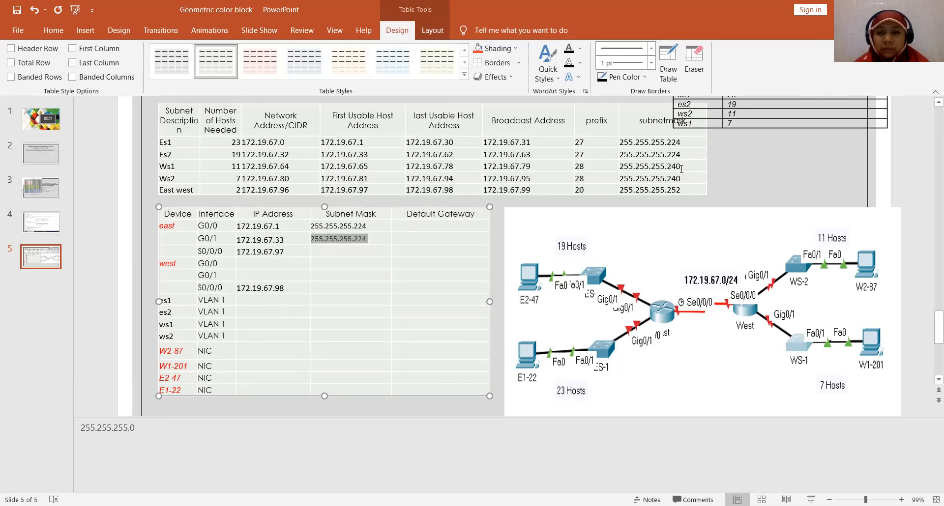
pyautogui.moveTo(681, 166); pyautogui.dragTo(643, 165)
pyautogui.hotkey('ctrl', 'c')
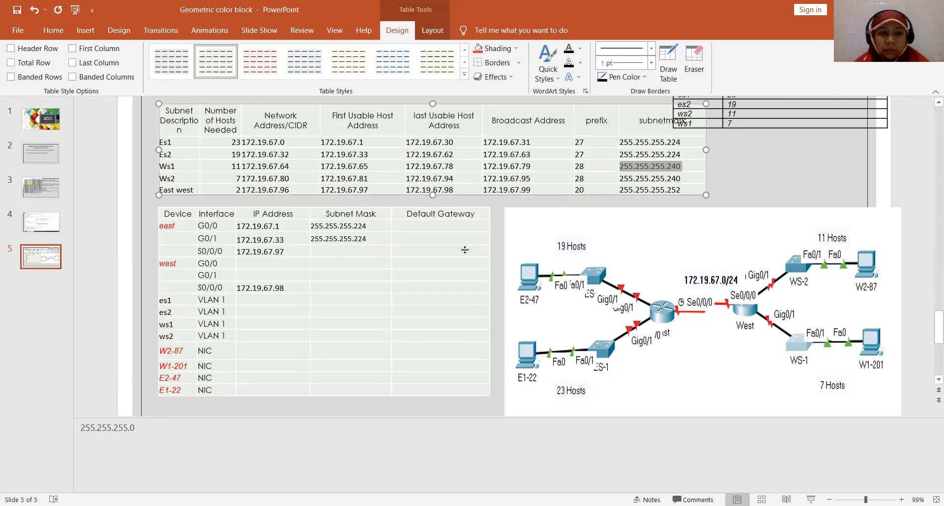
pyautogui.click(334, 252)
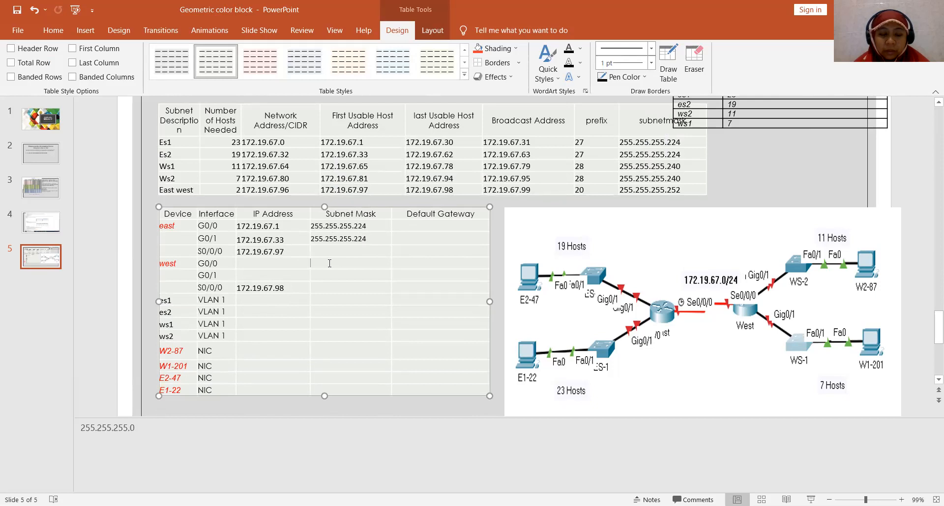
pyautogui.hotkey('ctrl', 'v')
pyautogui.hotkey('ctrl', 'v')
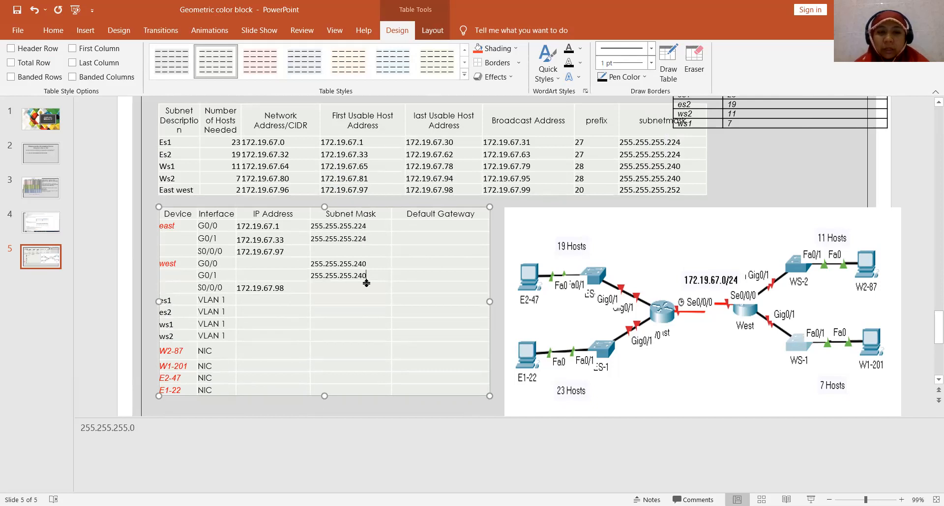
# Step: Copy the East west subnet mask 255.255.255.252 into the Subnet Mask cell of east S0/0/0, without an extra line
pyautogui.click(678, 190)
pyautogui.doubleClick(677, 190)
pyautogui.hotkey('ctrl', 'c')
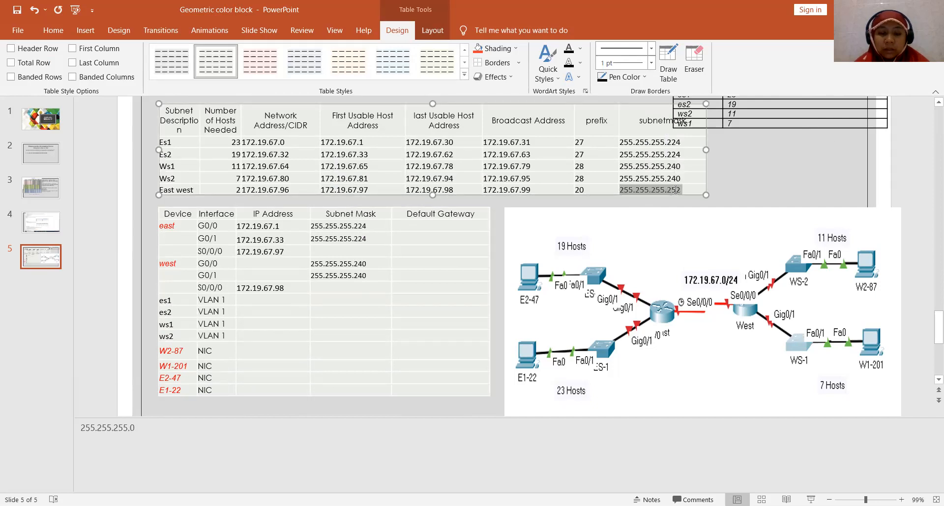
pyautogui.click(339, 252)
pyautogui.hotkey('ctrl', 'v')
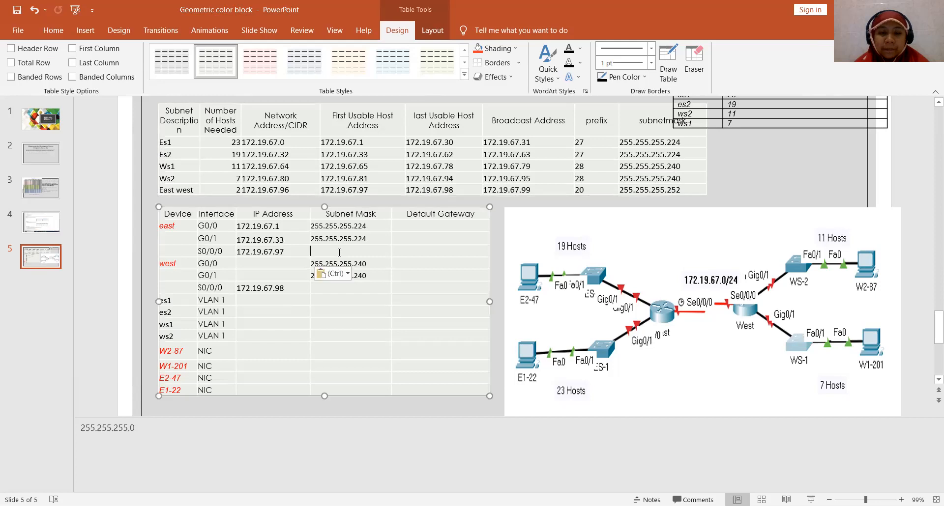
pyautogui.hotkey('ctrl', 'v')
pyautogui.press('BackSpace')
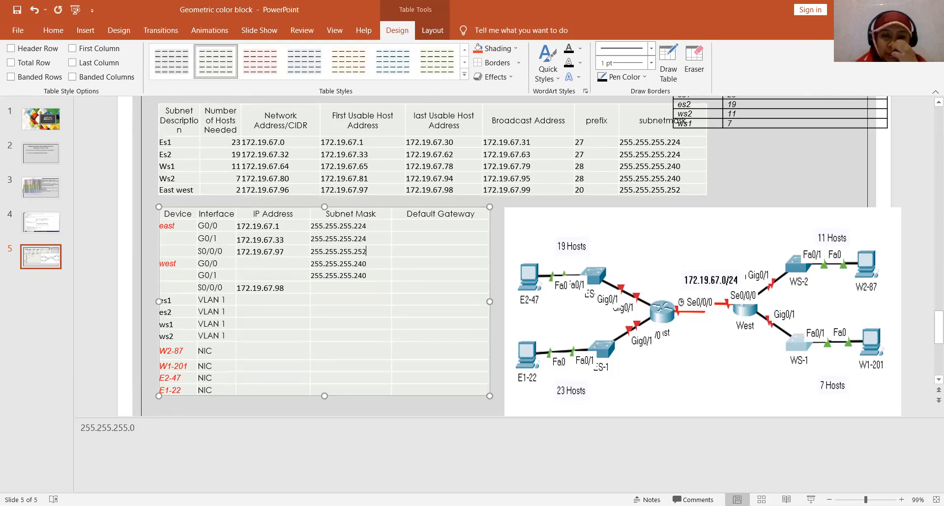
# Step: Copy the Ws1 first usable host address 172.19.67.65 into the IP Address cell of west G0/0
pyautogui.click(241, 265)
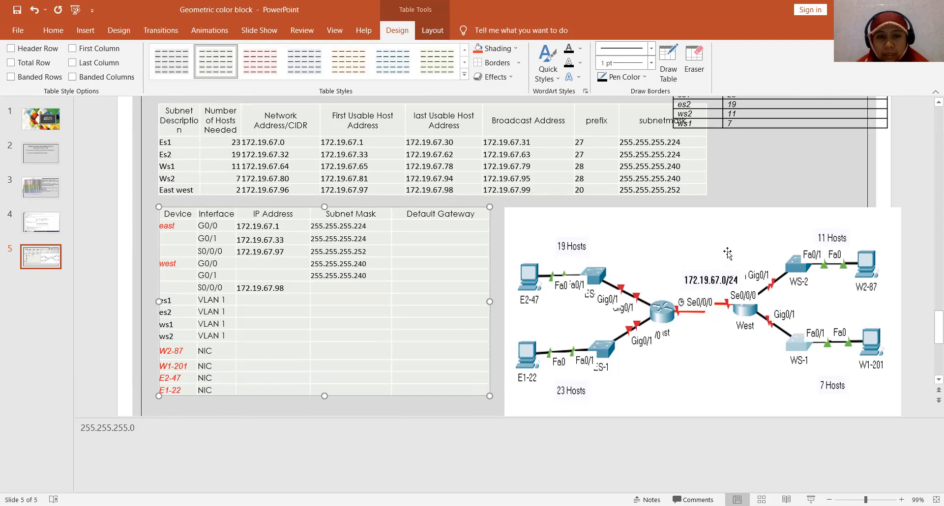
pyautogui.doubleClick(362, 167)
pyautogui.hotkey('ctrl', 'c')
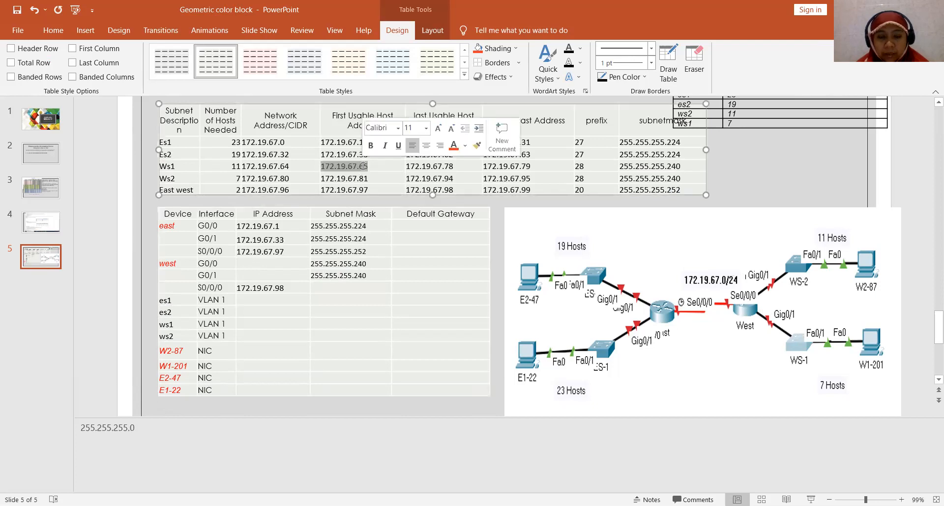
pyautogui.click(261, 263)
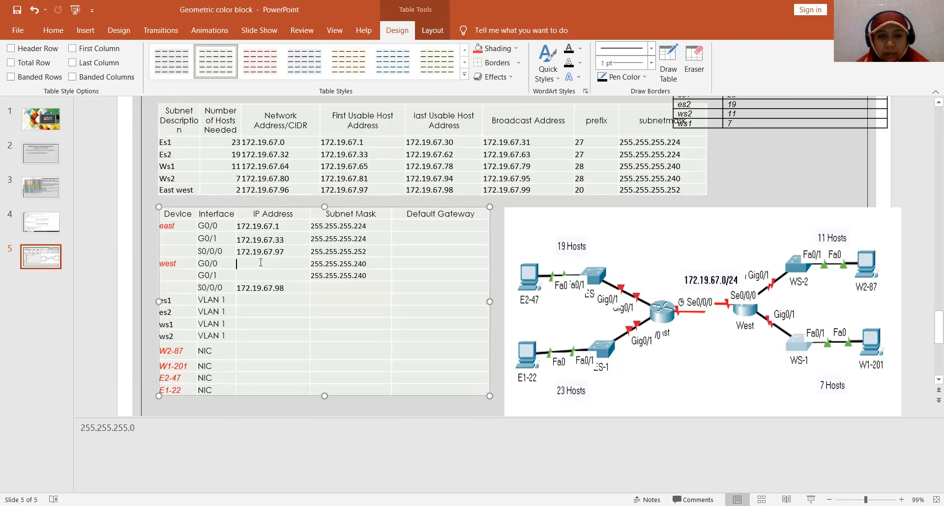
pyautogui.hotkey('ctrl', 'v')
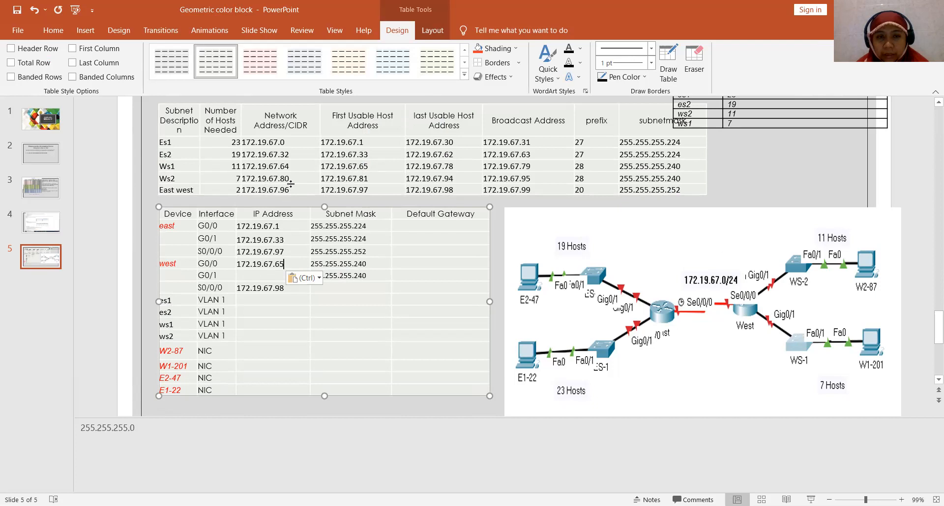
# Step: Copy the Ws2 first usable host address 172.19.67.81 into the IP Address cell of west G0/1
pyautogui.rightClick(364, 179)
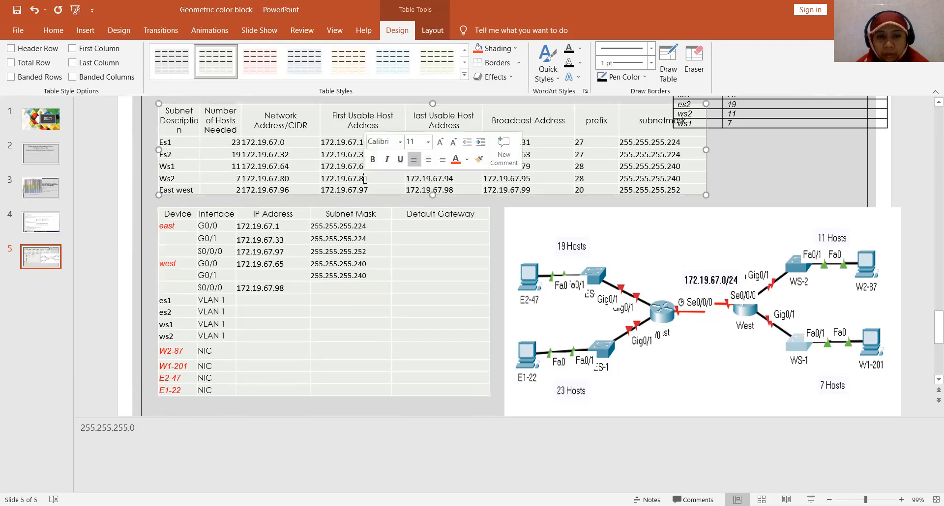
pyautogui.doubleClick(365, 179)
pyautogui.hotkey('ctrl', 'c')
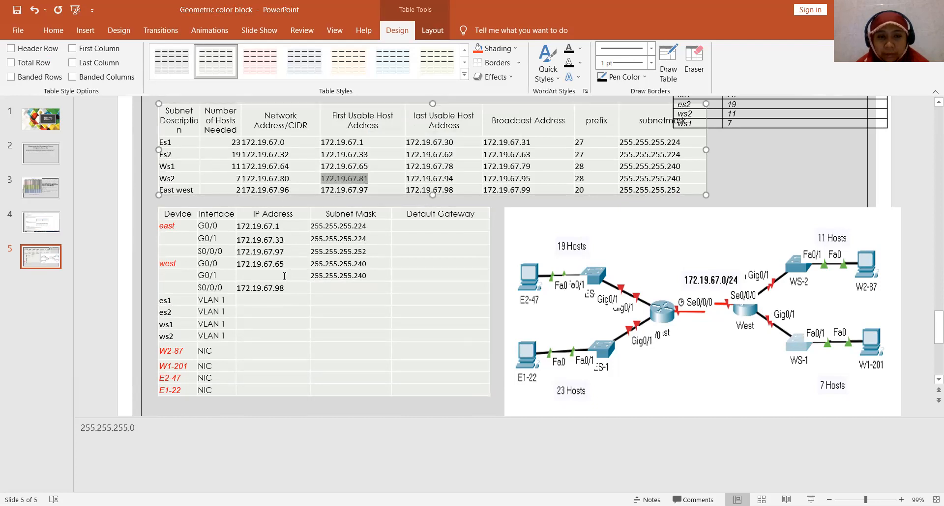
pyautogui.click(284, 276)
pyautogui.hotkey('ctrl', 'v')
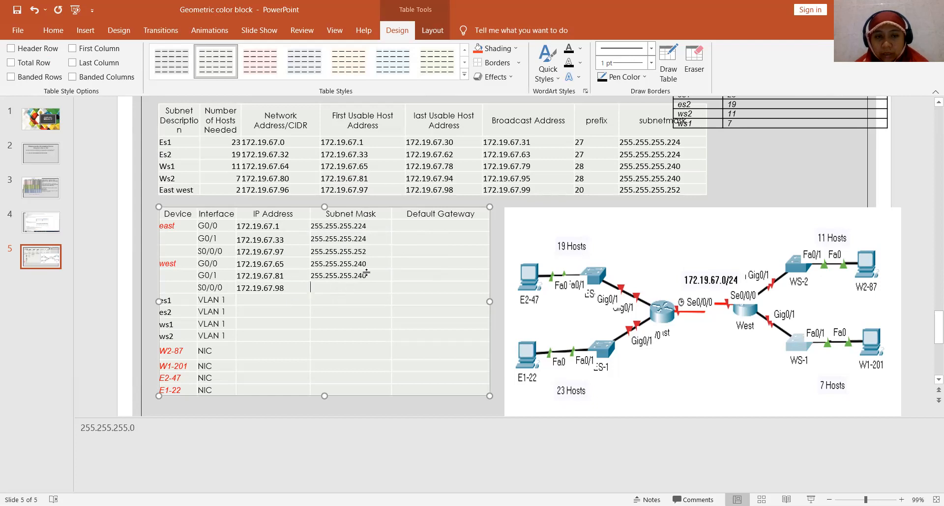
# Step: Copy the east S0/0/0 subnet mask 255.255.255.252 into the west S0/0/0 row and remove the extra line
pyautogui.moveTo(369, 251)
pyautogui.mouseDown()
pyautogui.moveTo(307, 243)
pyautogui.moveTo(369, 251)
pyautogui.mouseUp()
pyautogui.hotkey('ctrl', 'c')
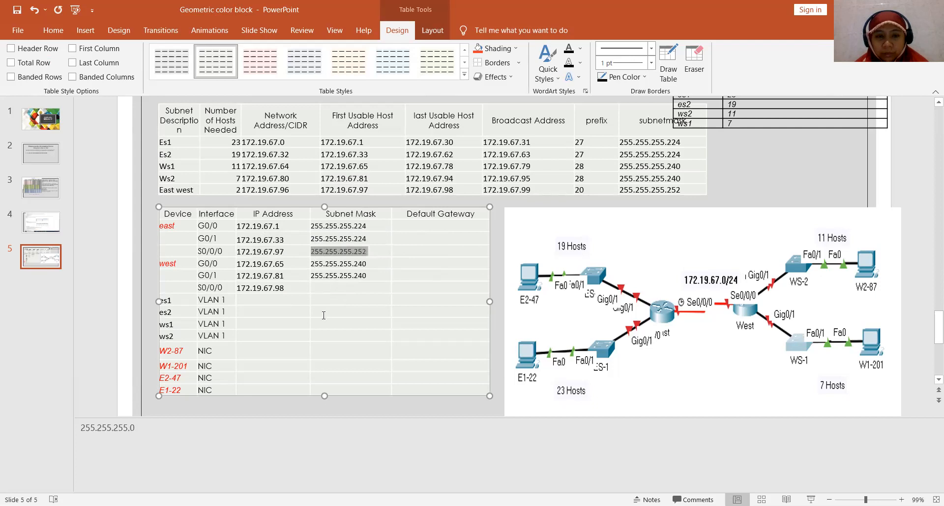
pyautogui.click(325, 288)
pyautogui.hotkey('ctrl', 'v')
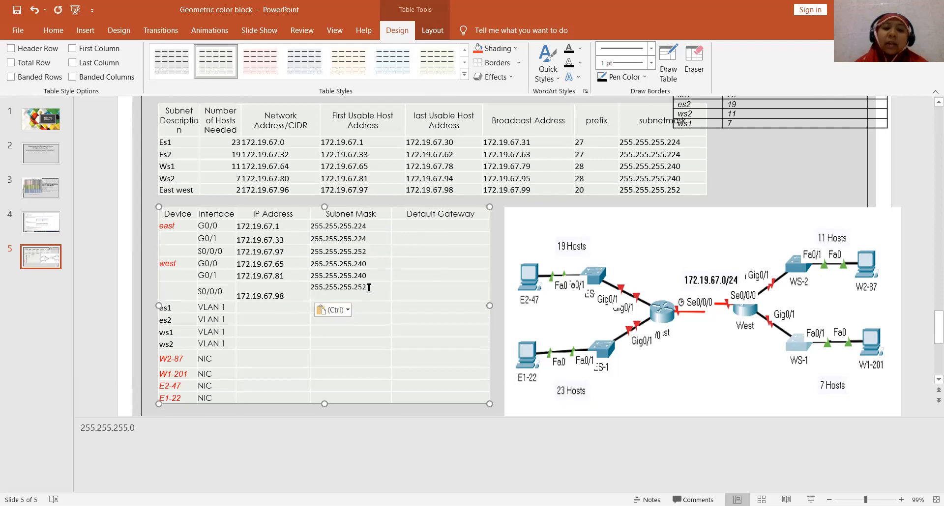
pyautogui.press('BackSpace')
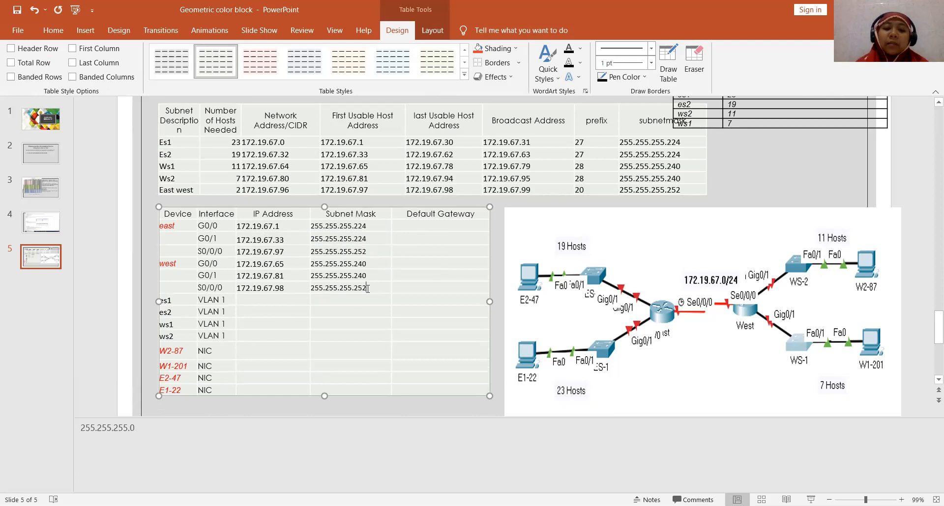
# Step: Copy the Es1 first usable host address into the es1 VLAN 1 IP Address cell and extend it to 172.19.67.12
pyautogui.click(646, 188)
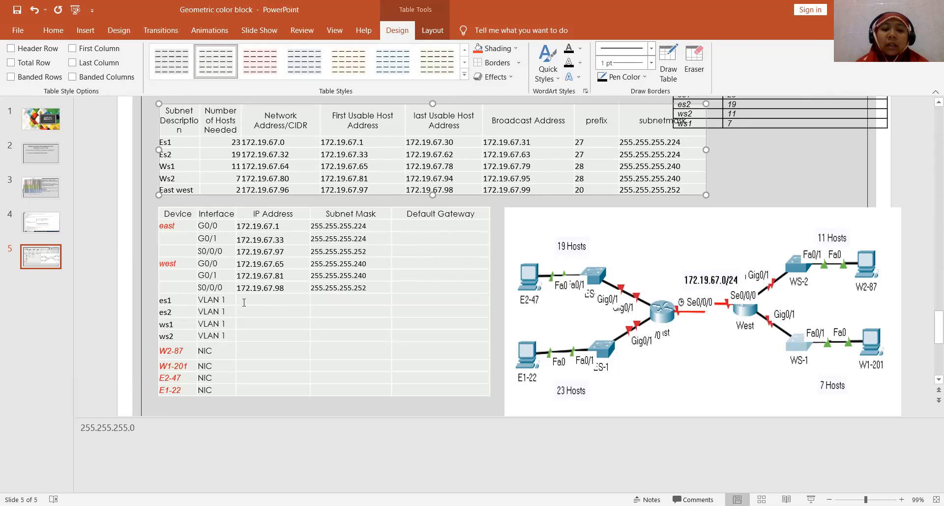
pyautogui.click(261, 300)
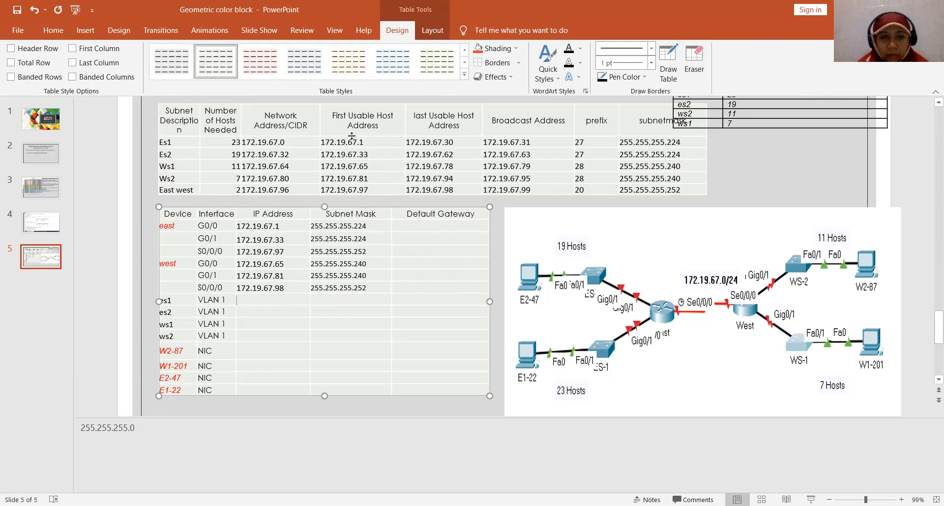
pyautogui.moveTo(365, 142); pyautogui.dragTo(326, 144)
pyautogui.hotkey('ctrl', 'c')
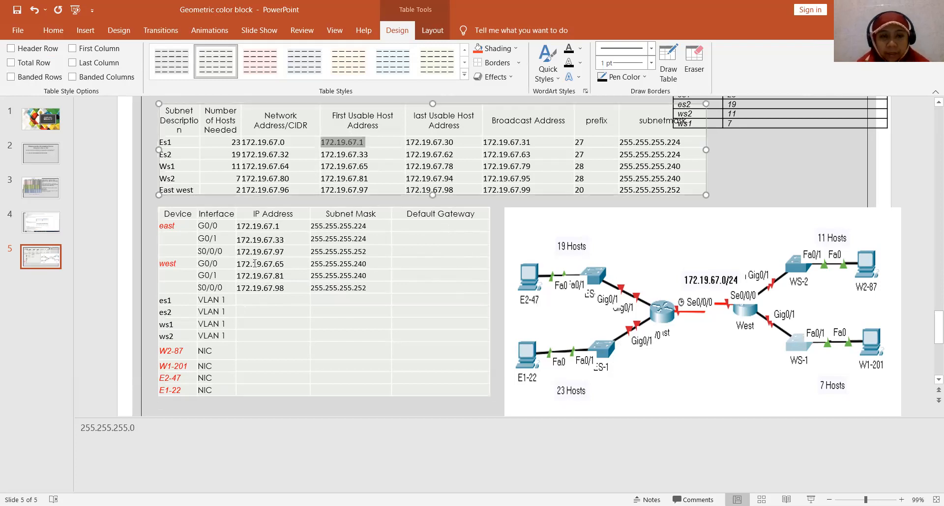
pyautogui.click(247, 301)
pyautogui.hotkey('ctrl', 'v')
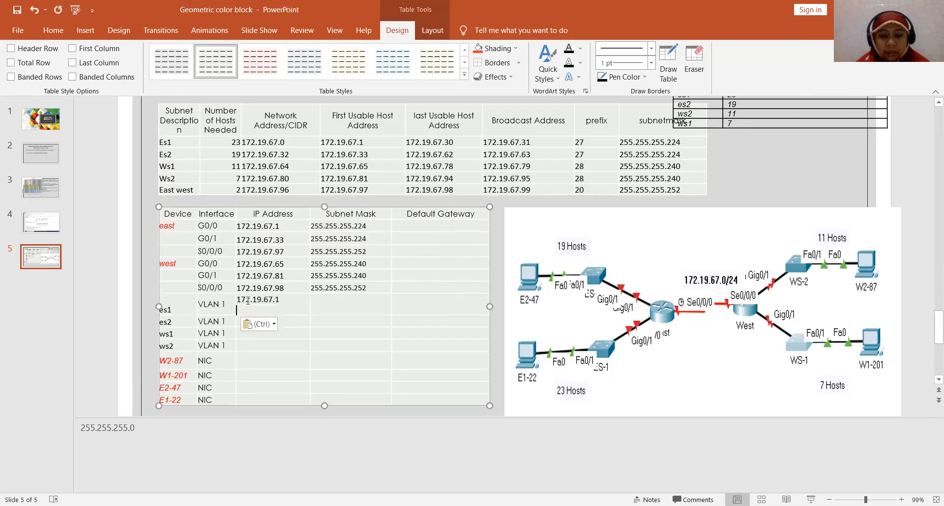
pyautogui.write('2')
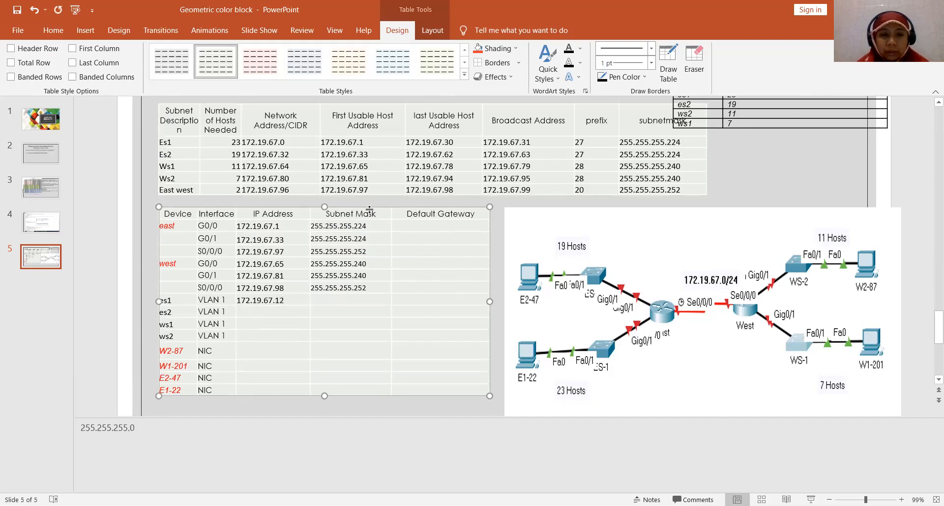
# Step: Copy the Es1 subnet mask 255.255.255.224 into the Subnet Mask cells of es1 and es2 VLAN 1
pyautogui.doubleClick(651, 142)
pyautogui.hotkey('ctrl', 'c')
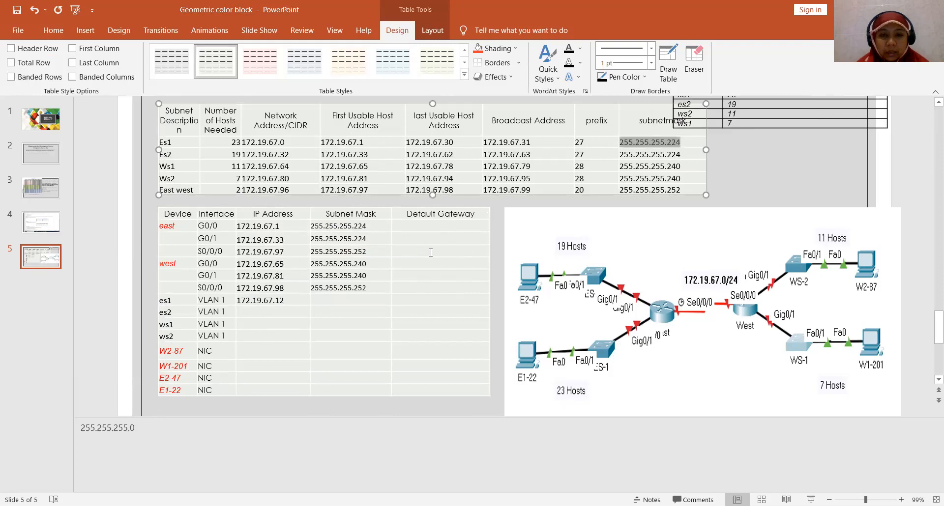
pyautogui.click(326, 303)
pyautogui.hotkey('ctrl', 'v')
pyautogui.click(323, 312)
pyautogui.hotkey('ctrl', 'v')
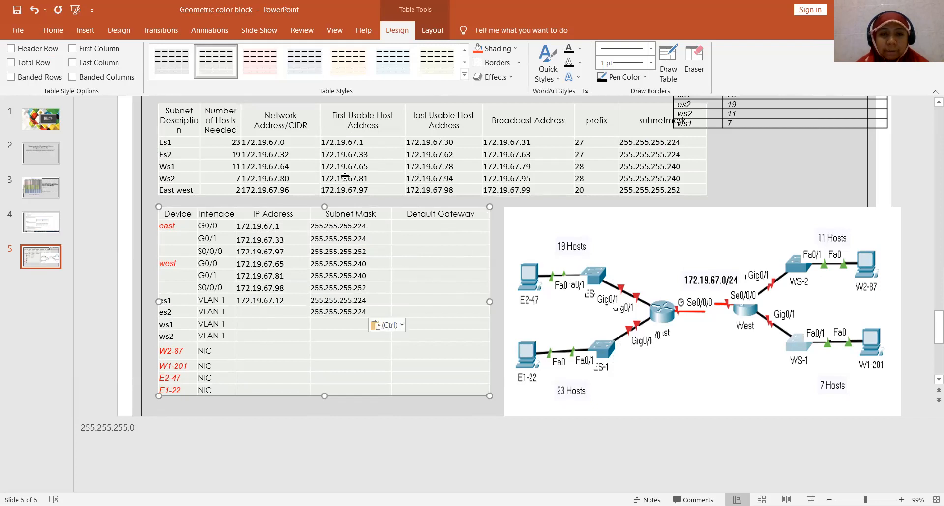
# Step: Correct the es1 IP address to 172.19.67.2 and enter 172.19.67.34 for es2, based on the Es2 first usable host address
pyautogui.click(279, 300)
pyautogui.press('BackSpace')
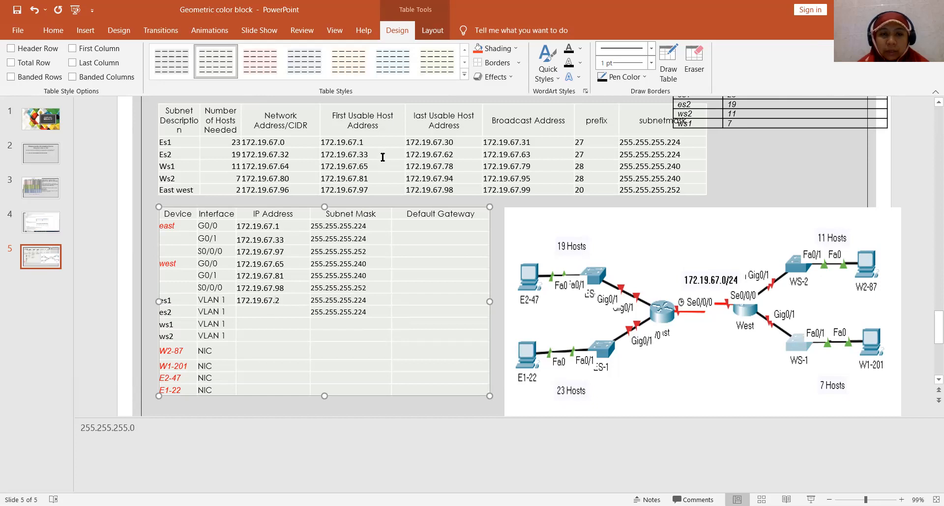
pyautogui.moveTo(369, 155); pyautogui.dragTo(324, 149)
pyautogui.hotkey('ctrl', 'c')
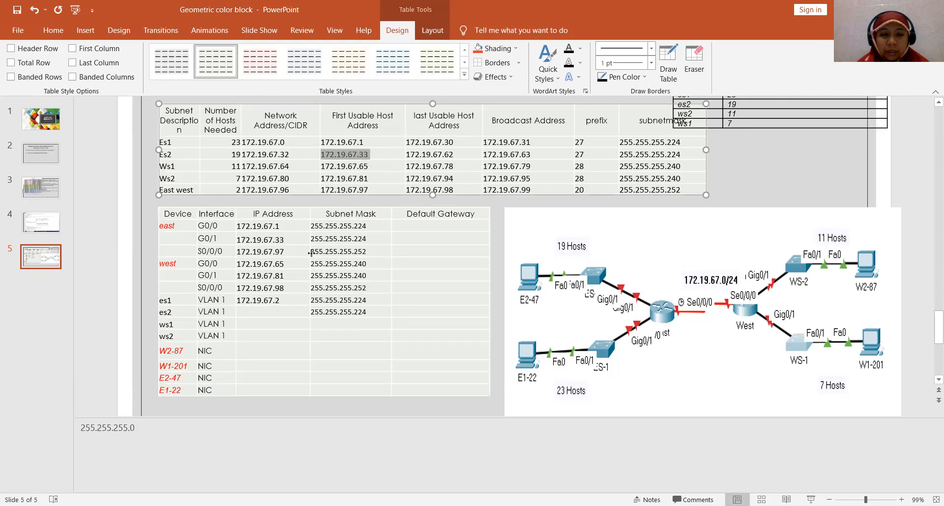
pyautogui.click(275, 315)
pyautogui.hotkey('ctrl', 'v')
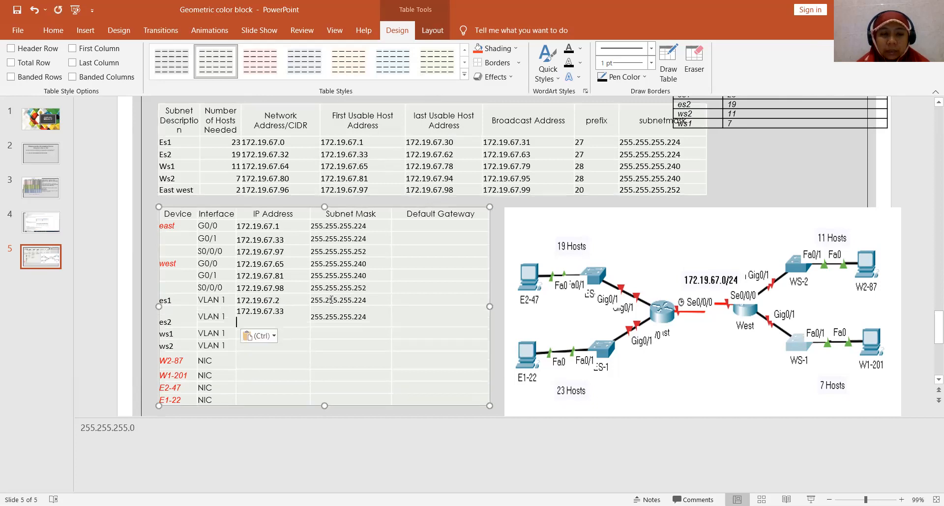
pyautogui.press('BackSpace')
pyautogui.write('4')
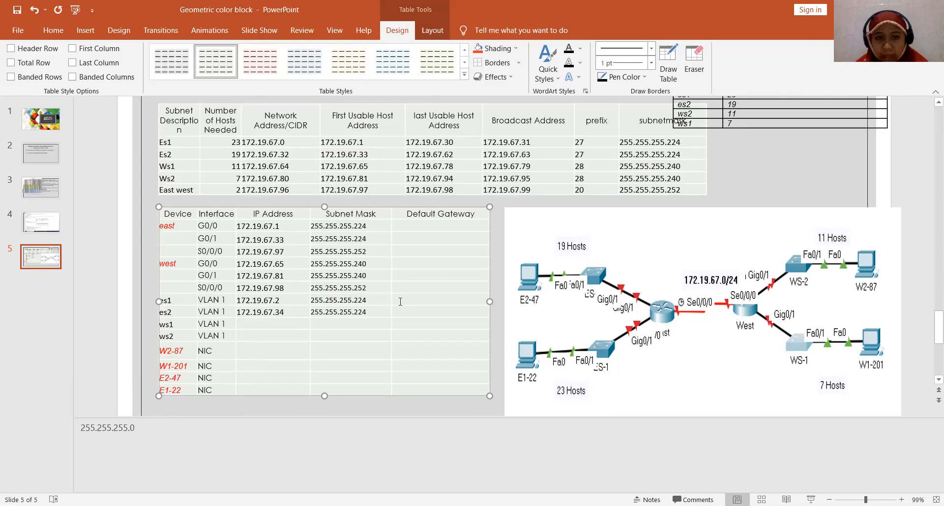
# Step: Copy the Es1 first usable host address 172.19.67.1 into the Default Gateway cell of es1
pyautogui.moveTo(365, 143); pyautogui.dragTo(329, 142)
pyautogui.hotkey('ctrl', 'c')
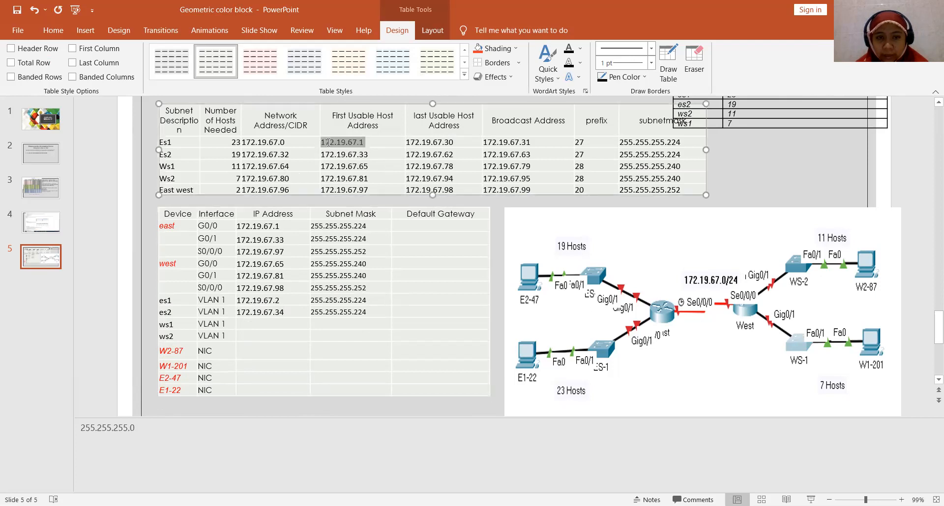
pyautogui.click(404, 299)
pyautogui.hotkey('ctrl', 'v')
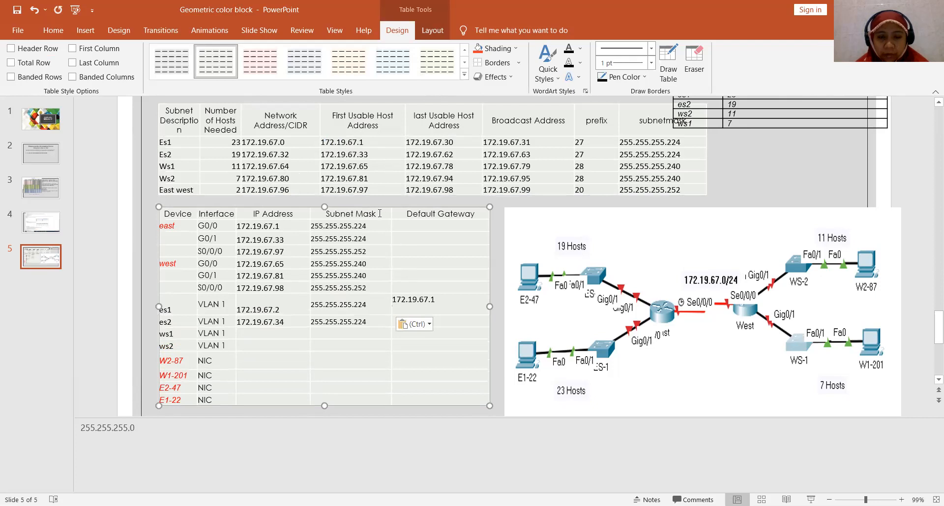
# Step: Copy the Es2 first usable host address 172.19.67.33 into the Default Gateway cell of es2
pyautogui.click(372, 155)
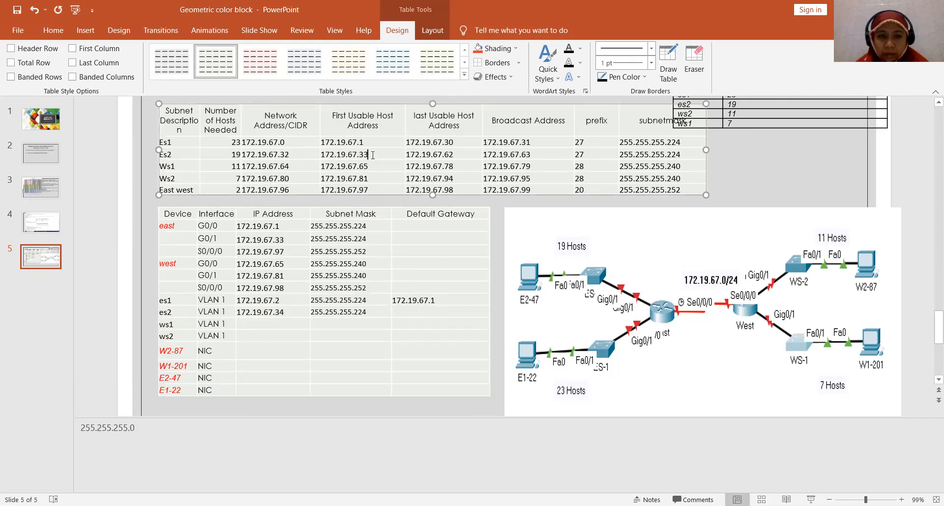
pyautogui.doubleClick(373, 155)
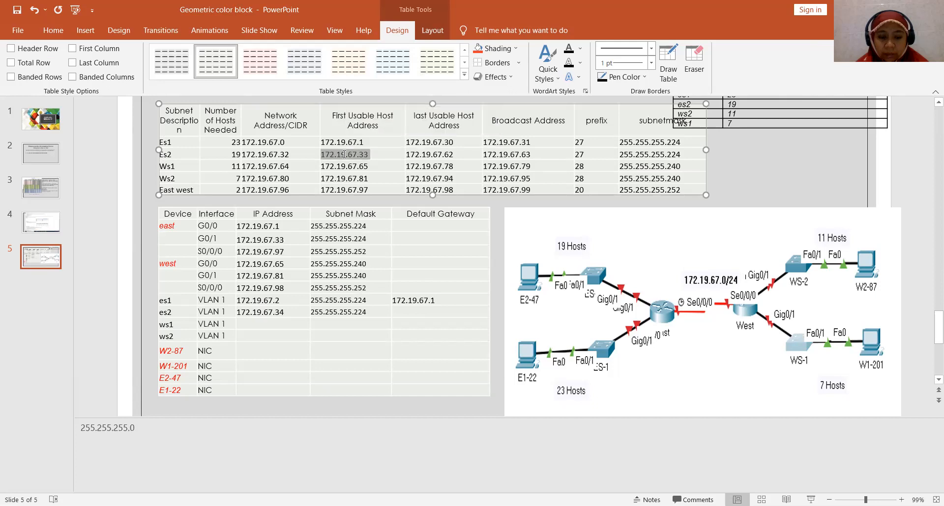
pyautogui.hotkey('ctrl', 'c')
pyautogui.click(400, 313)
pyautogui.hotkey('ctrl', 'v')
pyautogui.press('BackSpace')
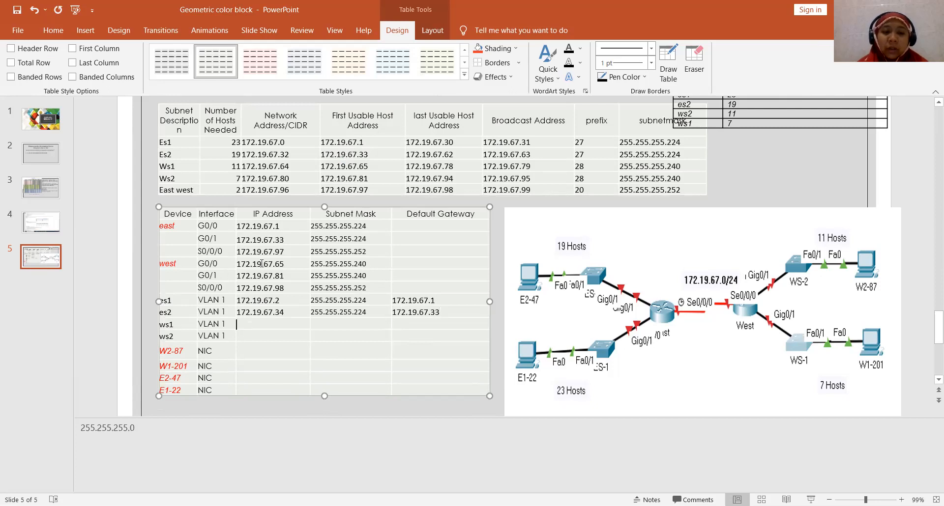
# Step: Enter 172.19.67.82 as the ws1 VLAN 1 IP address, adapting the Ws2 network address 172.19.67.80
pyautogui.doubleClick(287, 178)
pyautogui.tripleClick(274, 178)
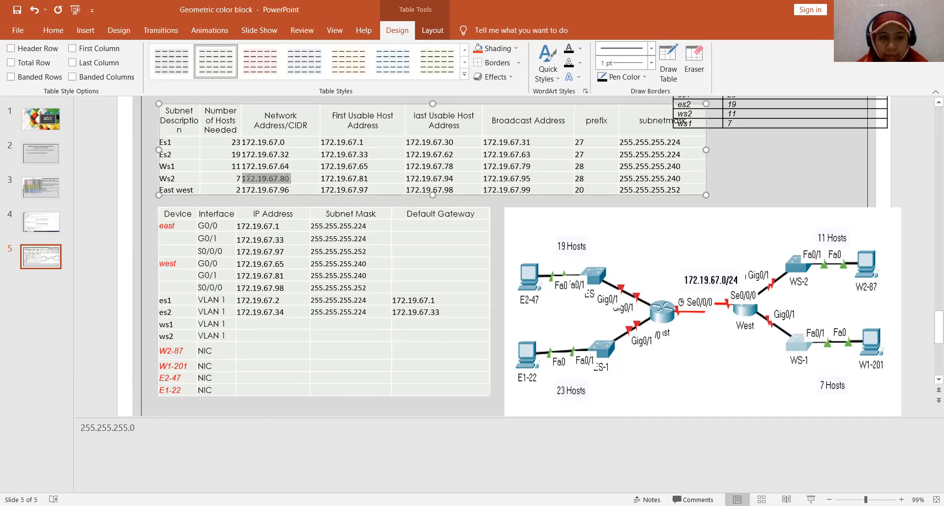
pyautogui.click(255, 323)
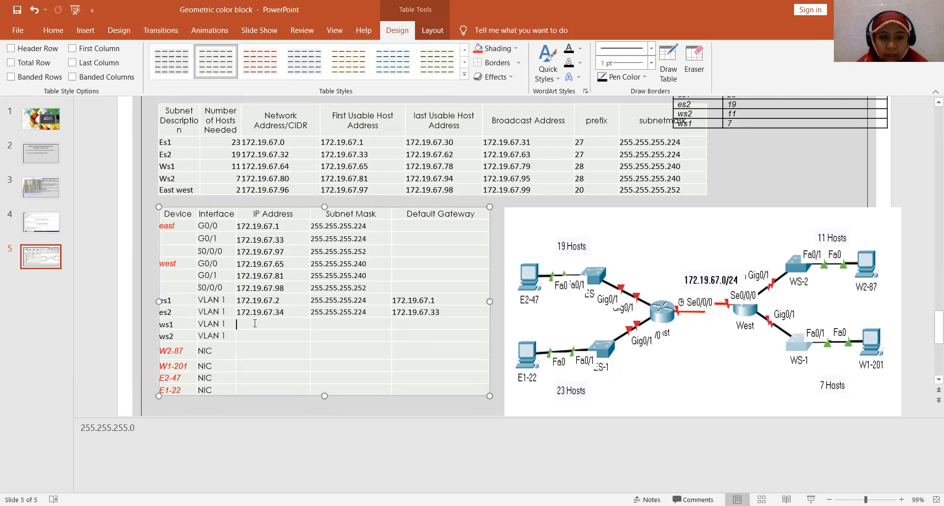
pyautogui.hotkey('ctrl', 'v')
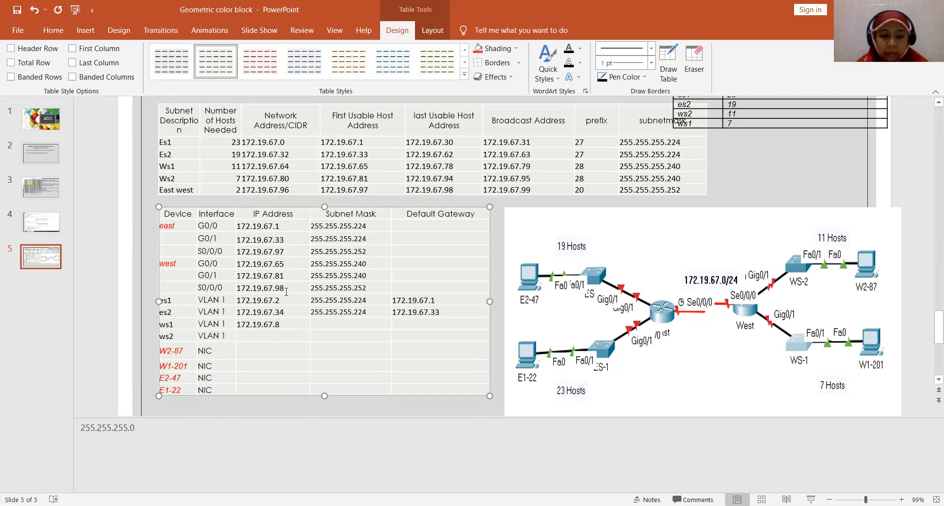
pyautogui.write('2')
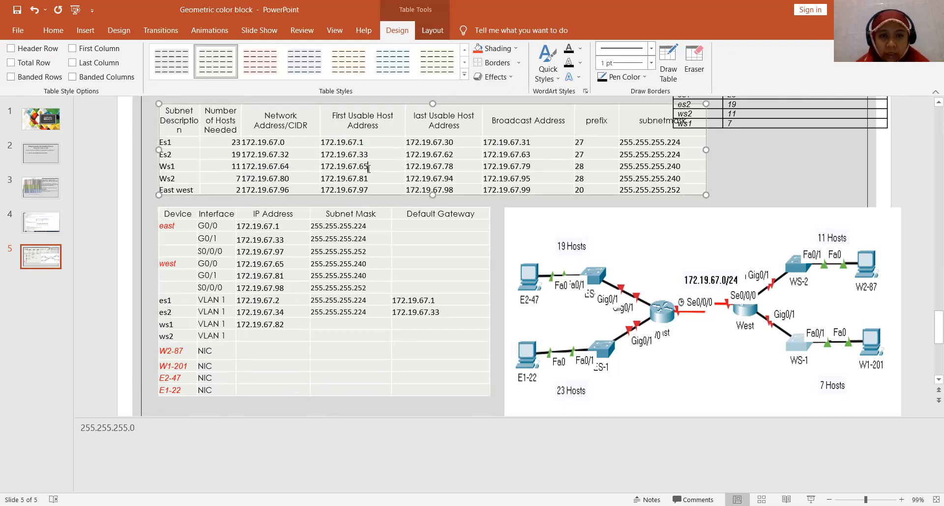
# Step: Enter 172.19.67.66 as the ws2 VLAN 1 IP address, adapting the Ws1 first usable host address
pyautogui.doubleClick(327, 169)
pyautogui.hotkey('ctrl', 'c')
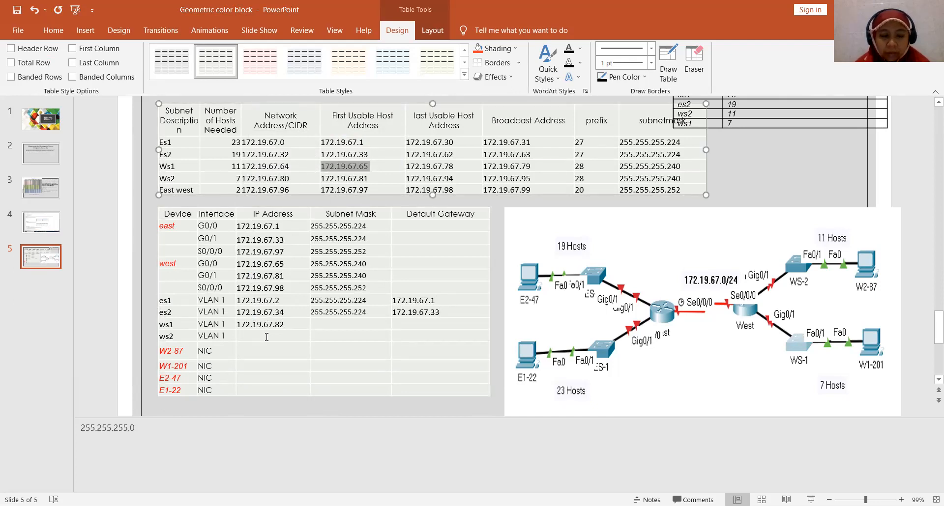
pyautogui.click(265, 337)
pyautogui.hotkey('ctrl', 'v')
pyautogui.press('BackSpace')
pyautogui.press('BackSpace')
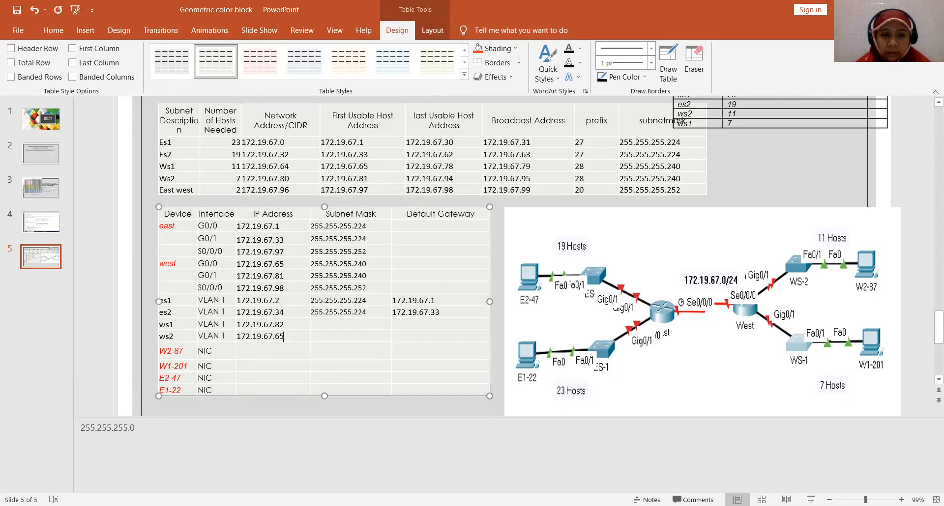
pyautogui.write('6')
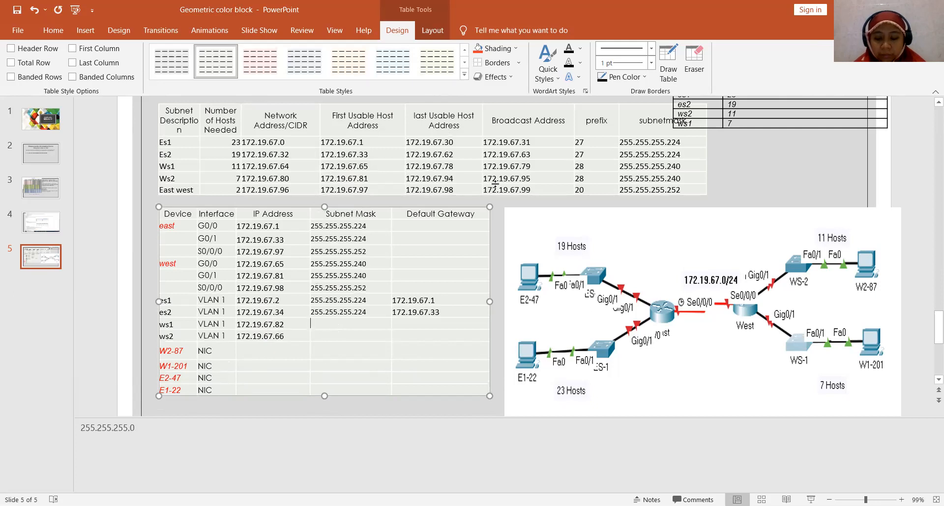
# Step: Copy the Ws1 subnet mask 255.255.255.240 into the Subnet Mask cells of ws1 and ws2, without extra blank lines
pyautogui.doubleClick(682, 167)
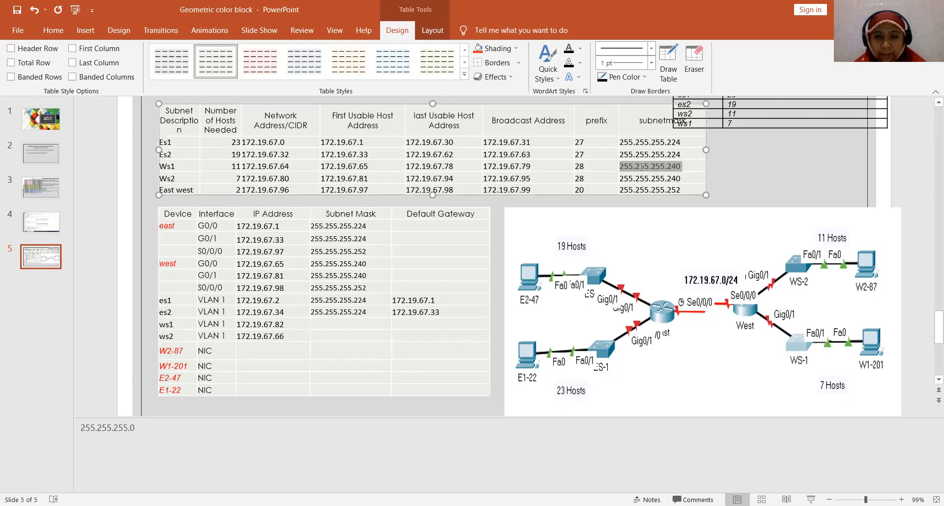
pyautogui.click(345, 321)
pyautogui.hotkey('ctrl', 'v')
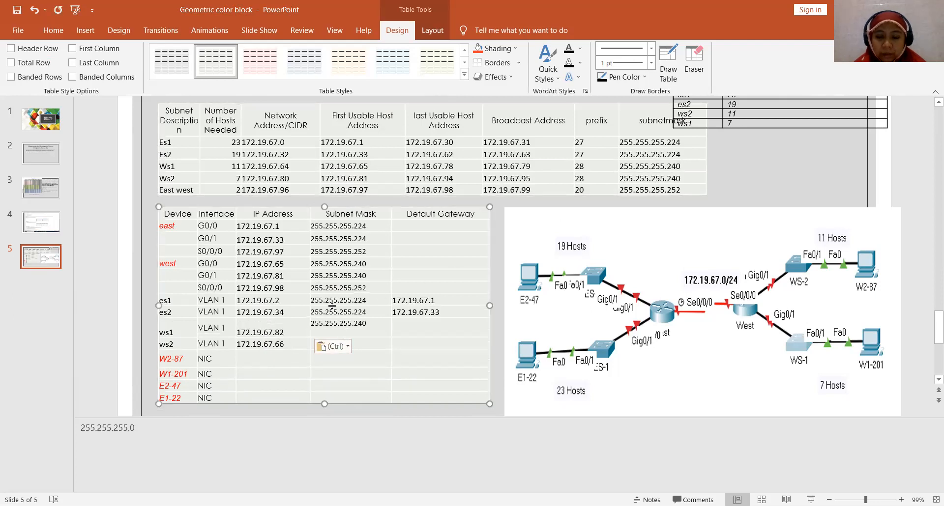
pyautogui.press('BackSpace')
pyautogui.click(340, 335)
pyautogui.hotkey('ctrl', 'v')
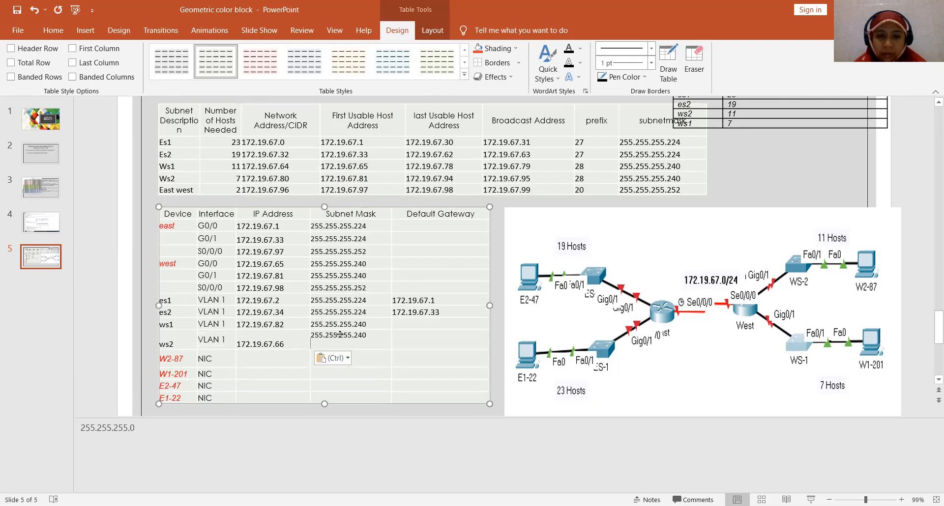
pyautogui.press('BackSpace')
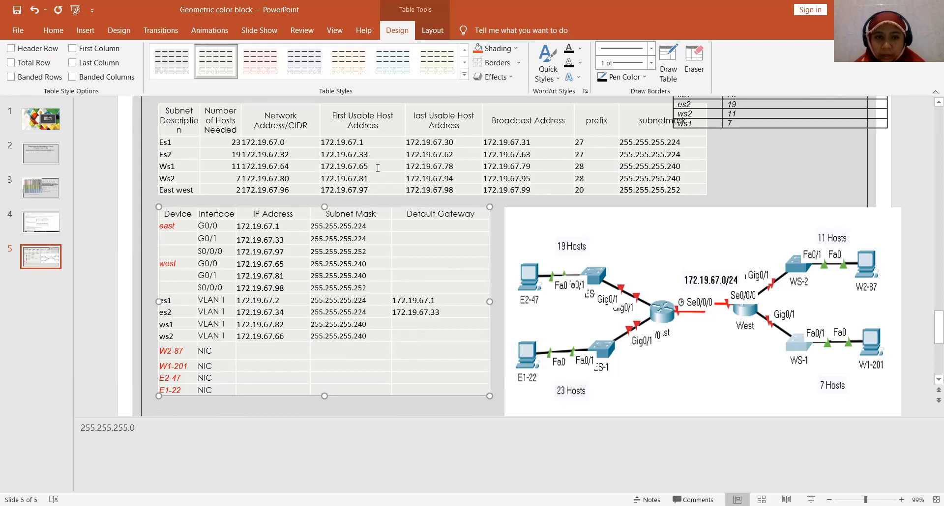
# Step: Copy the Ws1 first usable host address 172.19.67.65 into the Default Gateway cell of ws2
pyautogui.moveTo(378, 168); pyautogui.dragTo(326, 167)
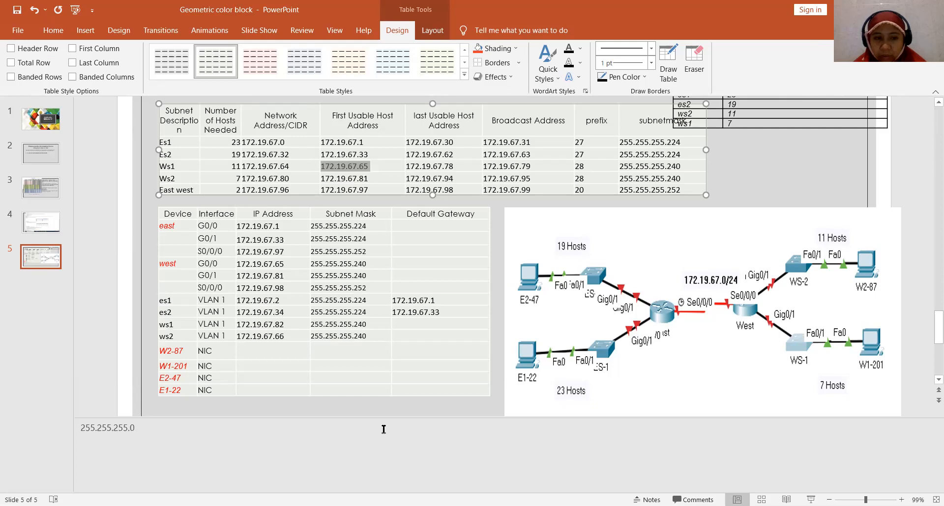
pyautogui.click(414, 339)
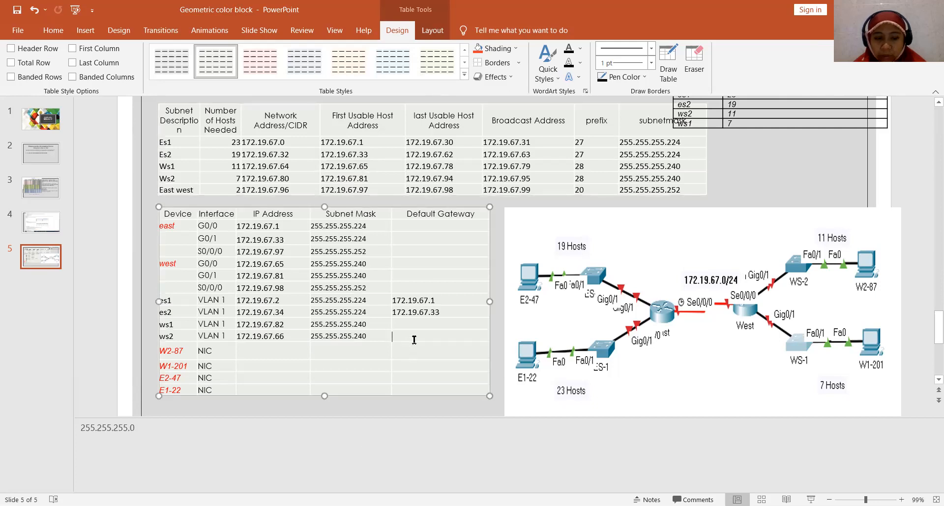
pyautogui.hotkey('ctrl', 'v')
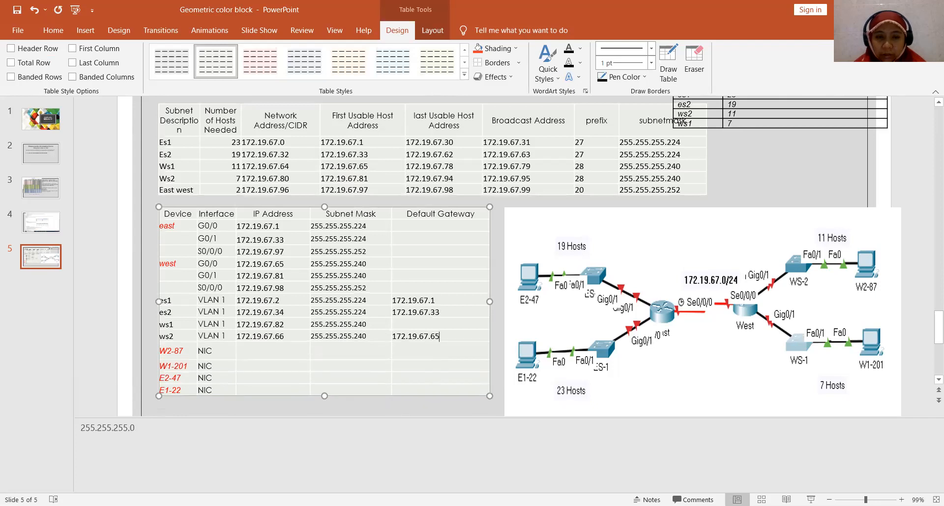
# Step: Copy the ws1 IP address into its Default Gateway cell and change it there to 172.19.67.81
pyautogui.doubleClick(252, 326)
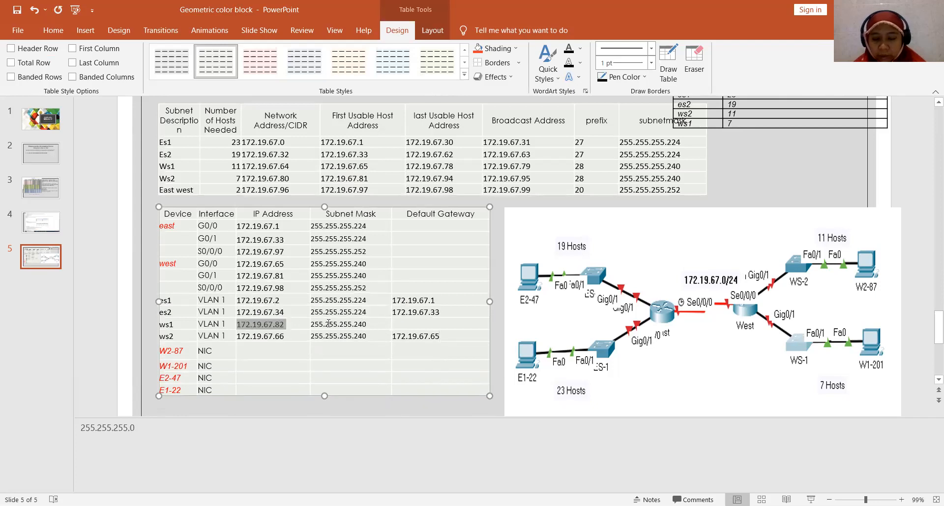
pyautogui.click(403, 327)
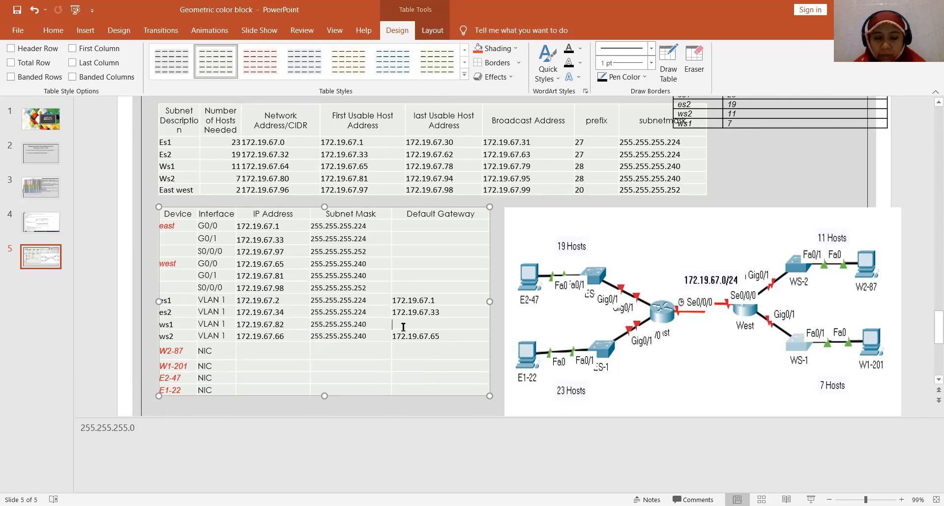
pyautogui.hotkey('ctrl', 'v')
pyautogui.press('BackSpace')
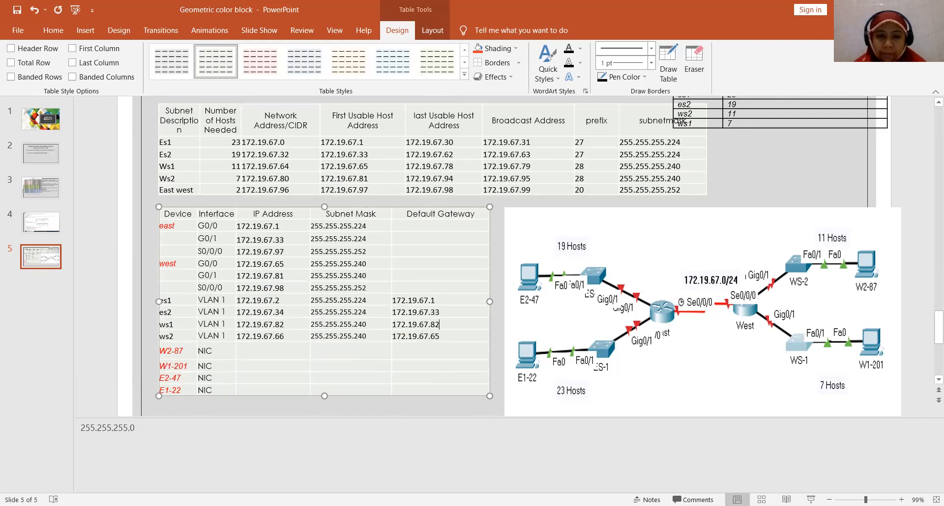
pyautogui.press('BackSpace')
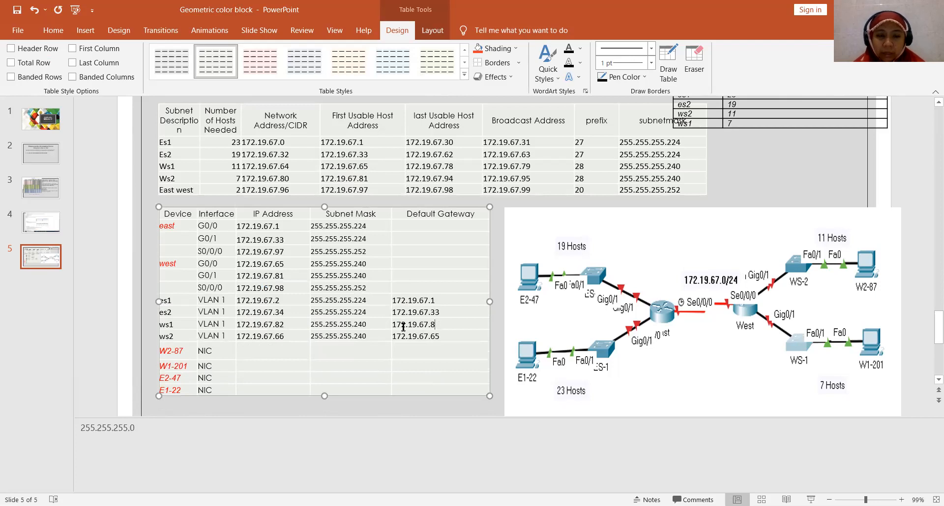
pyautogui.write('1')
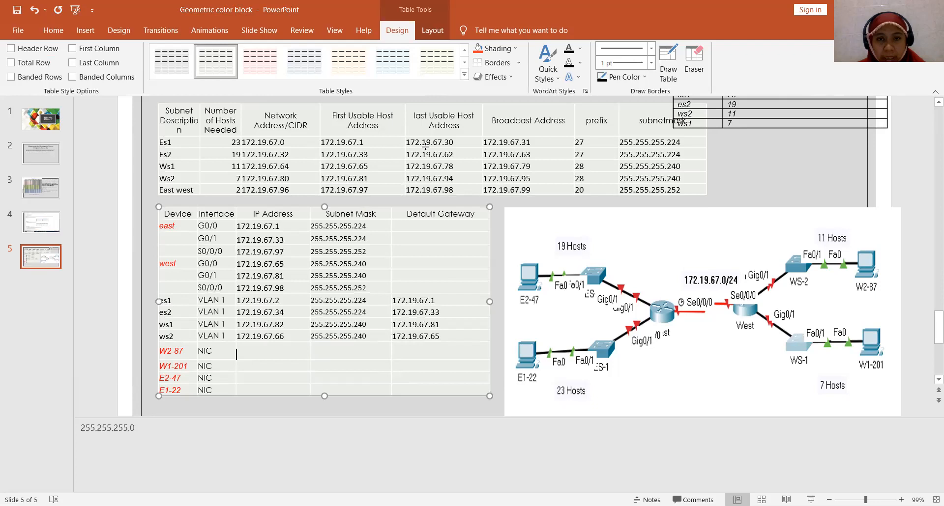
# Step: Copy the Es1 last usable host address 172.19.67.30 into the IP Address cell of E1-22
pyautogui.click(460, 143)
pyautogui.moveTo(460, 142); pyautogui.dragTo(410, 141)
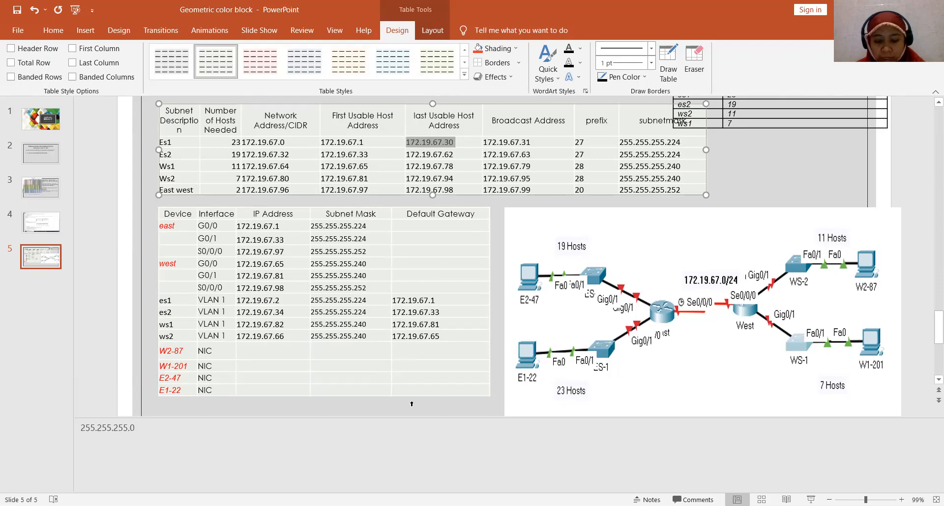
pyautogui.click(253, 391)
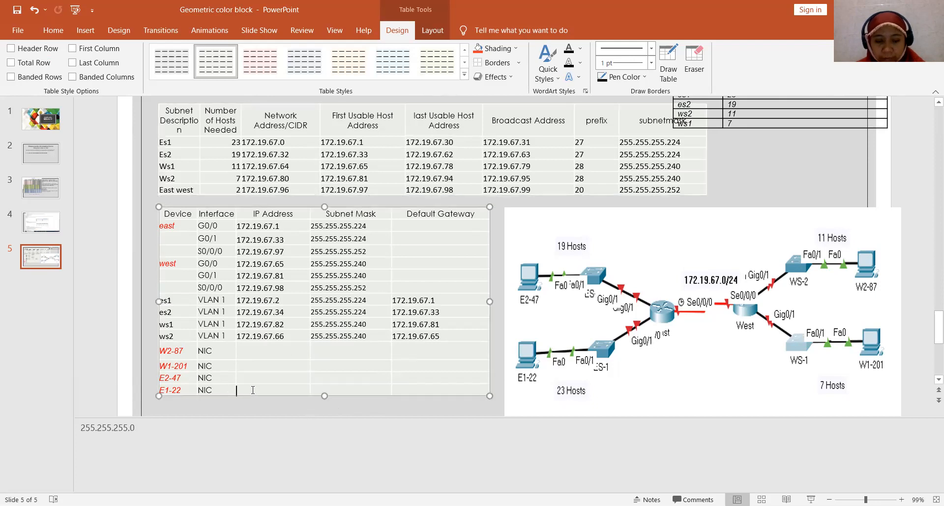
pyautogui.hotkey('ctrl', 'v')
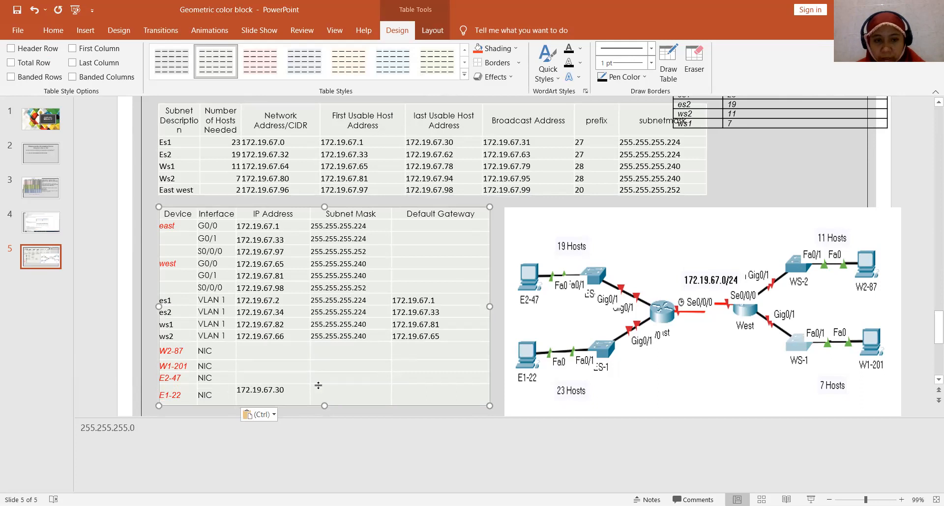
pyautogui.press('BackSpace')
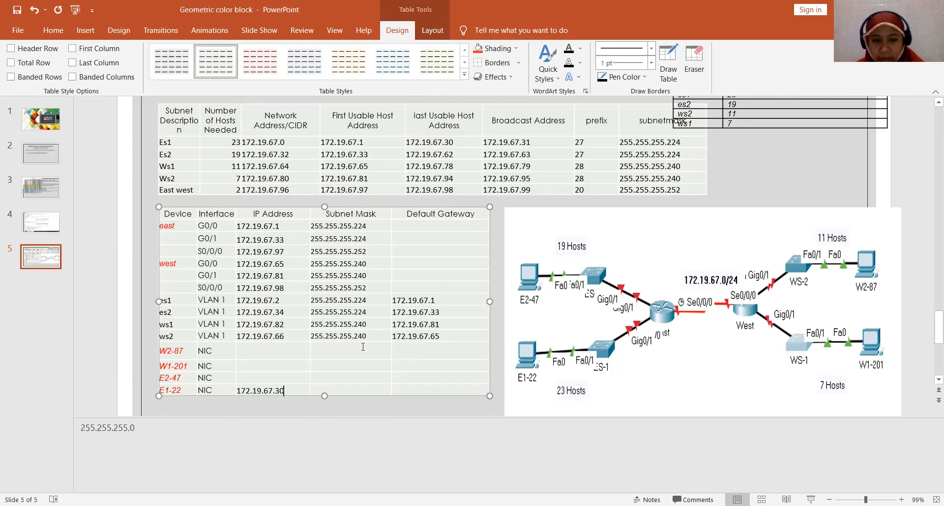
# Step: Copy the Es2 last usable host address 172.19.67.62 into the IP Address cell of E2-47
pyautogui.doubleClick(424, 155)
pyautogui.hotkey('ctrl', 'c')
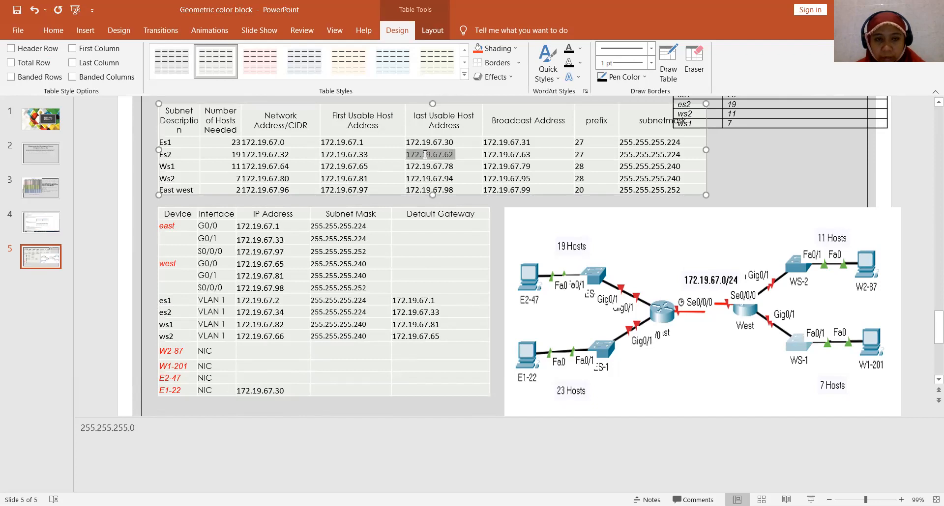
pyautogui.click(250, 380)
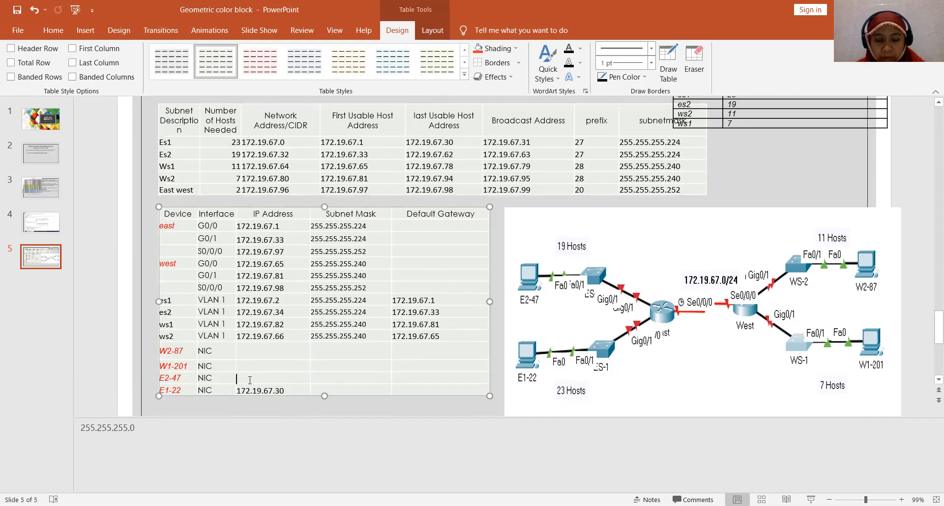
pyautogui.hotkey('ctrl', 'v')
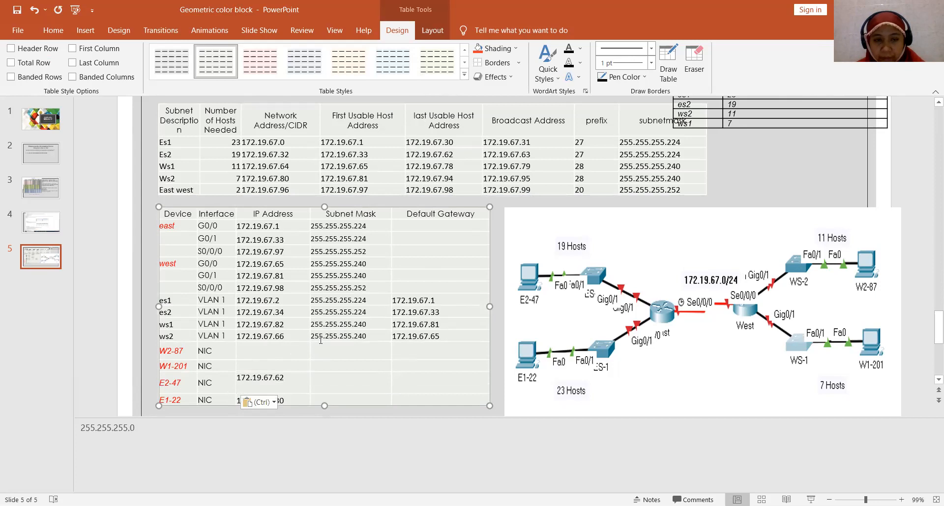
pyautogui.press('BackSpace')
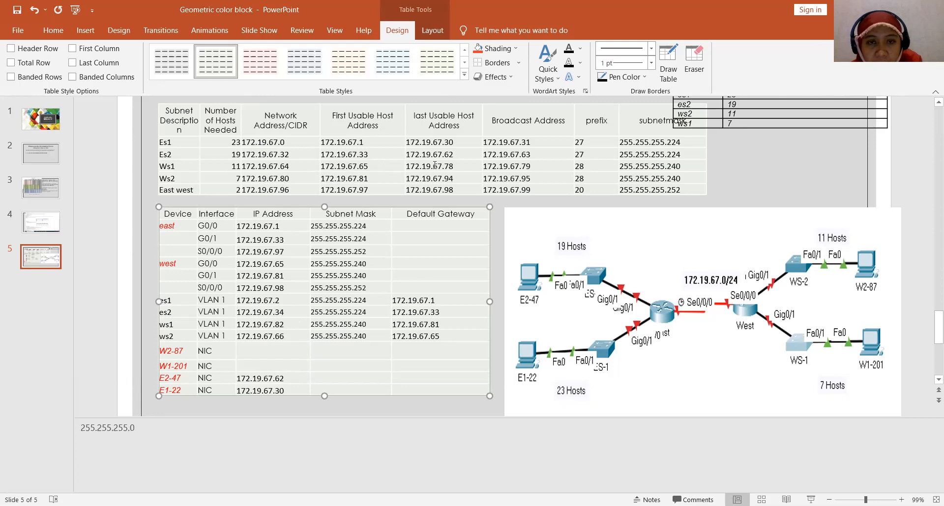
# Step: Copy the Ws1 last usable host address 172.19.67.78 into the IP Address cell of W2-87
pyautogui.click(463, 166)
pyautogui.doubleClick(433, 166)
pyautogui.hotkey('ctrl', 'c')
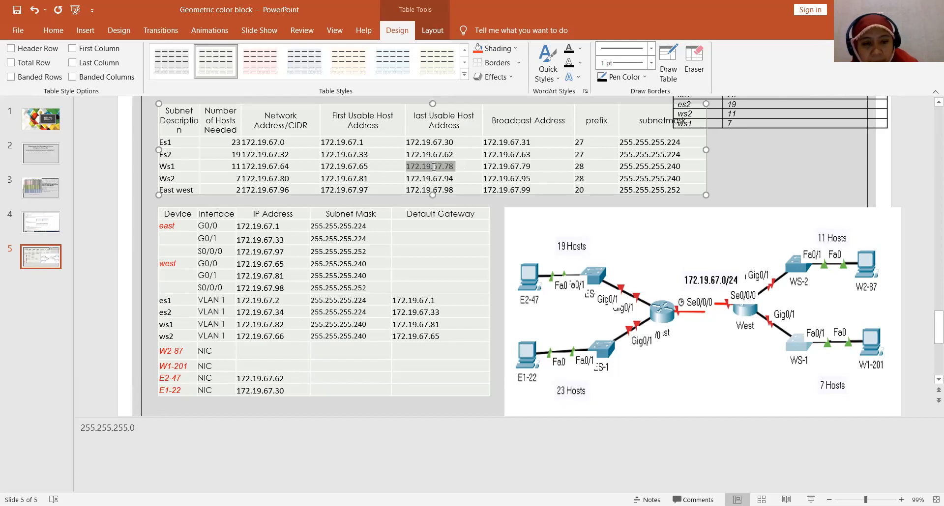
pyautogui.click(350, 355)
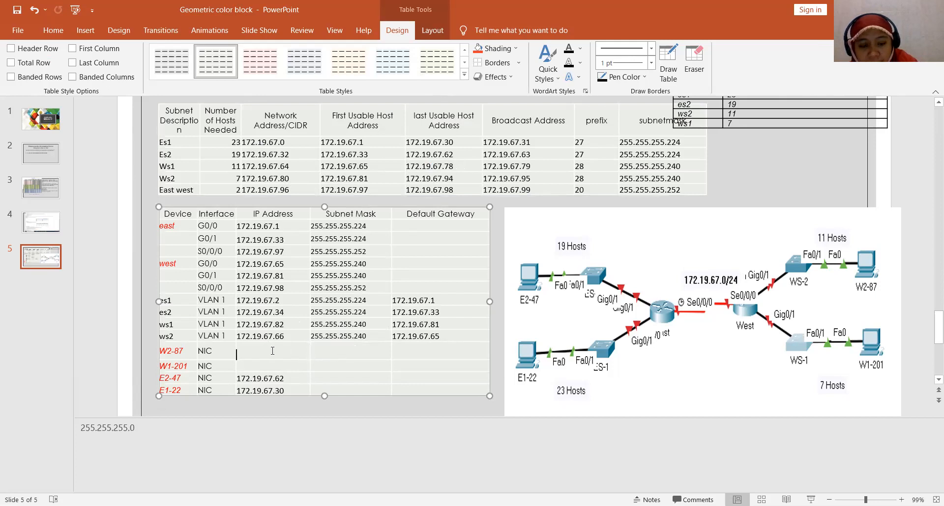
pyautogui.hotkey('ctrl', 'v')
pyautogui.press('BackSpace')
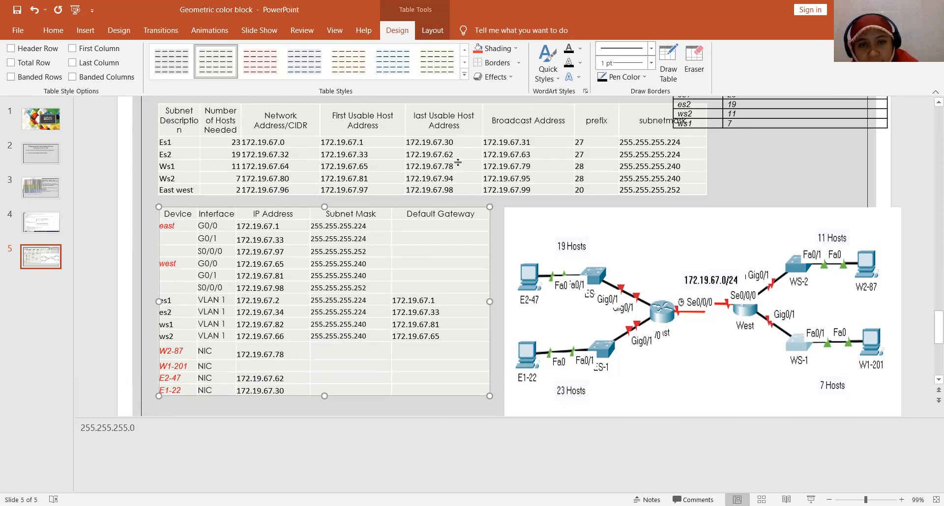
pyautogui.press('BackSpace')
pyautogui.write('9')
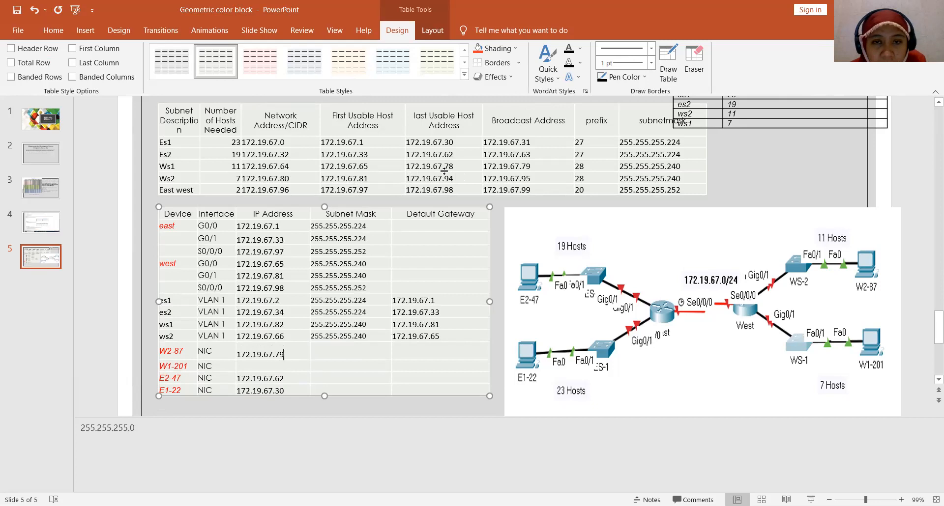
pyautogui.press('BackSpace')
pyautogui.write('8')
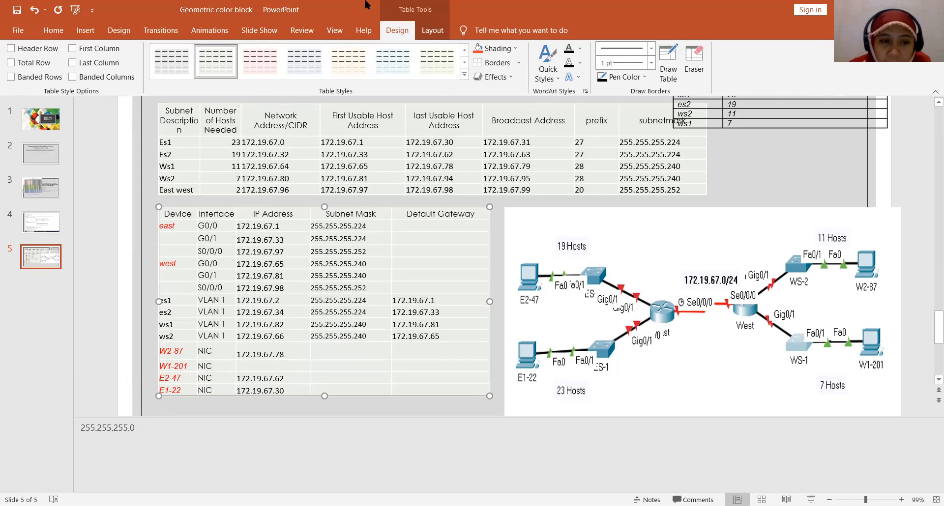
# Step: Copy the Ws2 last usable host address 172.19.67.94 into the IP Address cell of W1-201
pyautogui.click(459, 180)
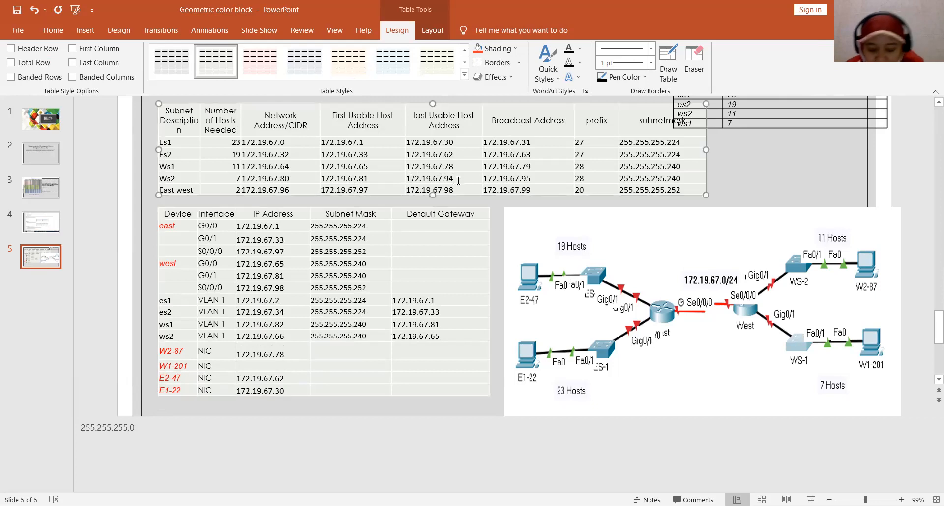
pyautogui.moveTo(458, 180); pyautogui.dragTo(417, 183)
pyautogui.hotkey('ctrl', 'c')
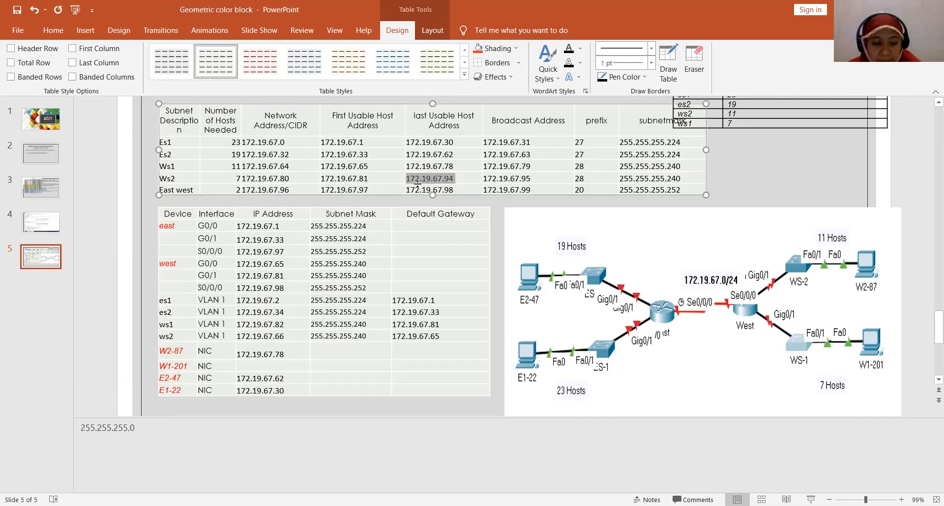
pyautogui.click(251, 366)
pyautogui.hotkey('ctrl', 'v')
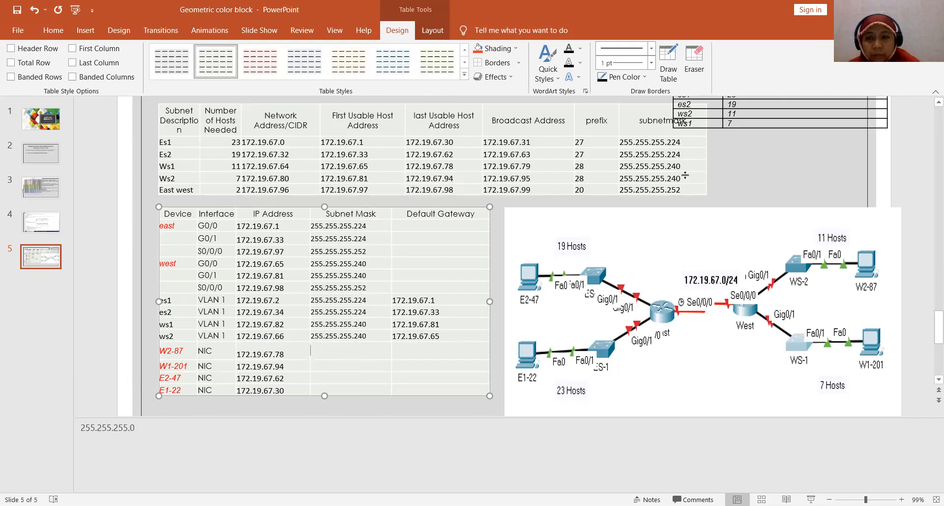
# Step: Copy the Ws1 and Ws2 subnet masks 255.255.255.240 into the Subnet Mask cells of W2-87 and W1-201
pyautogui.moveTo(683, 178); pyautogui.dragTo(642, 167)
pyautogui.hotkey('ctrl', 'c')
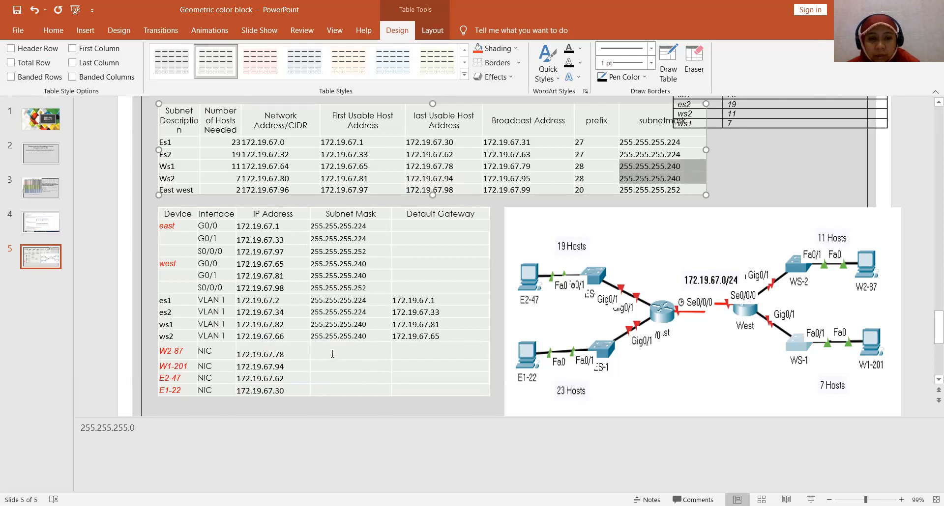
pyautogui.moveTo(336, 353); pyautogui.dragTo(336, 366)
pyautogui.hotkey('ctrl', 'v')
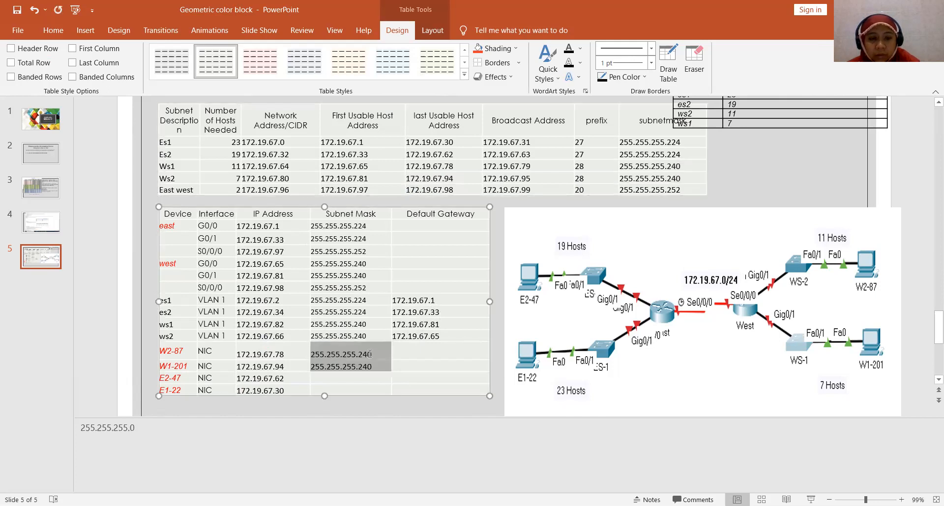
# Step: Copy the Es1 and Es2 subnet masks 255.255.255.224 into the Subnet Mask cells of E2-47 and E1-22
pyautogui.moveTo(681, 154); pyautogui.dragTo(655, 141)
pyautogui.hotkey('ctrl', 'c')
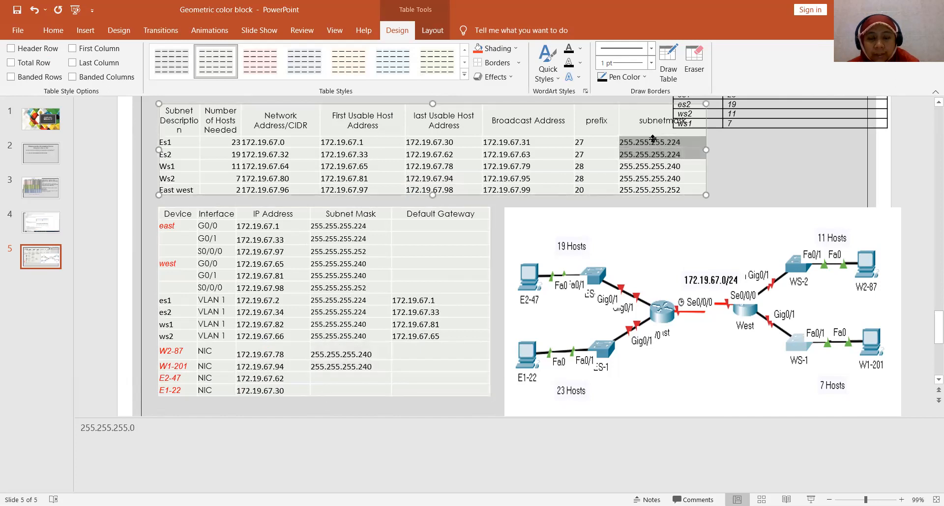
pyautogui.moveTo(356, 377); pyautogui.dragTo(359, 390)
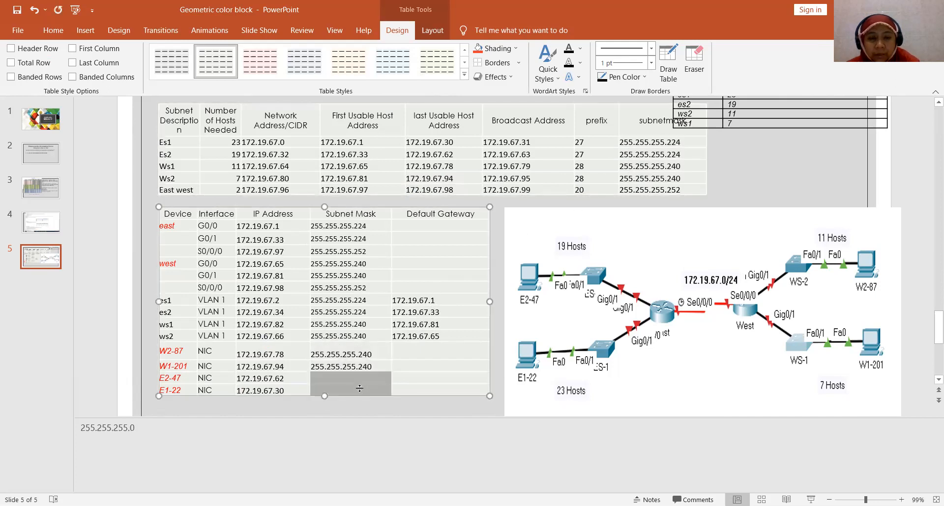
pyautogui.hotkey('ctrl', 'v')
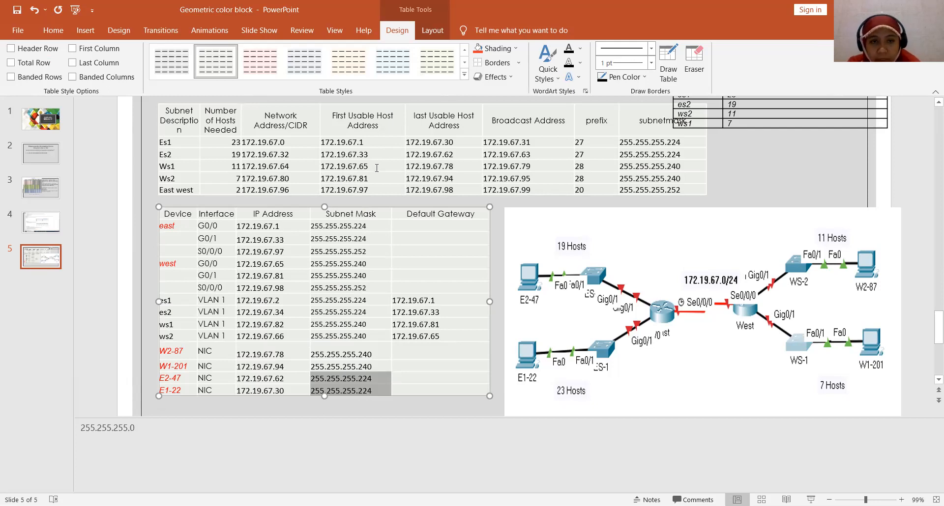
# Step: Copy the Ws1 first usable host address 172.19.67.65 into W2-87's Default Gateway cell, without an extra line break
pyautogui.doubleClick(337, 166)
pyautogui.hotkey('ctrl', 'c')
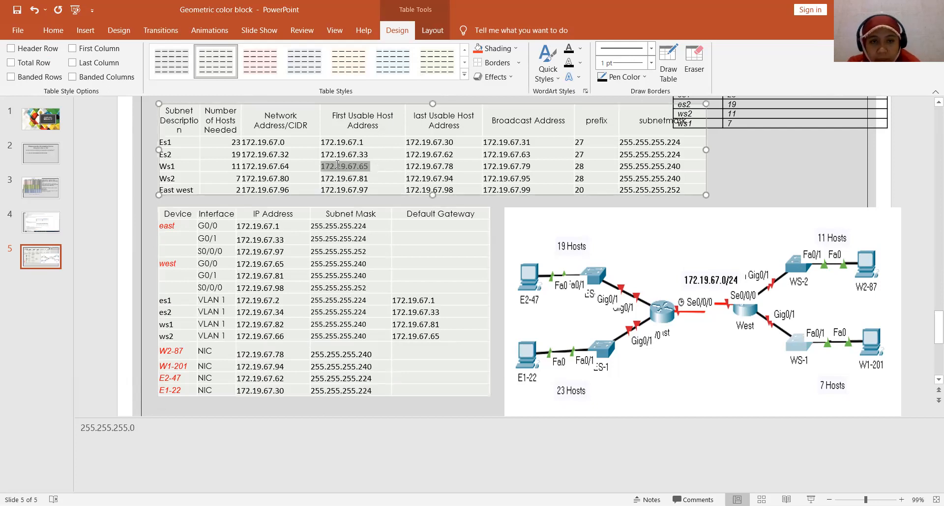
pyautogui.click(414, 350)
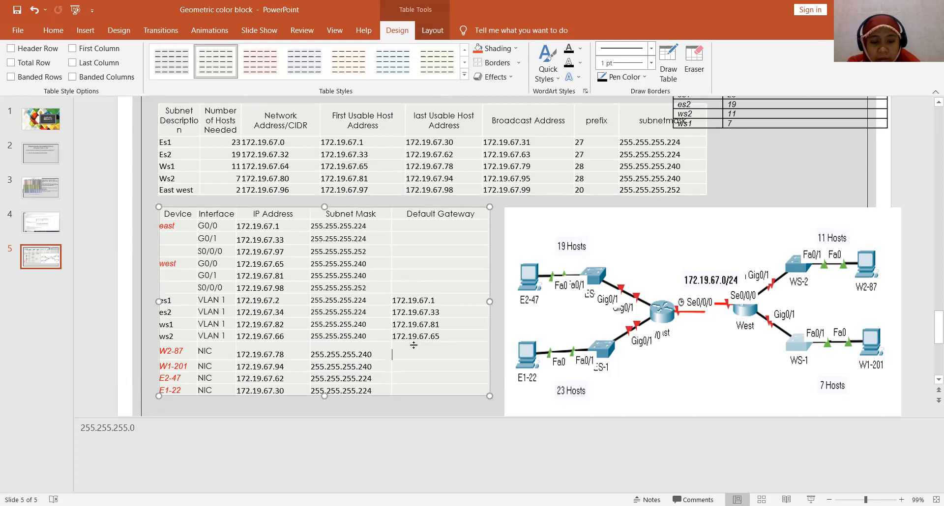
pyautogui.hotkey('ctrl', 'v')
pyautogui.press('BackSpace')
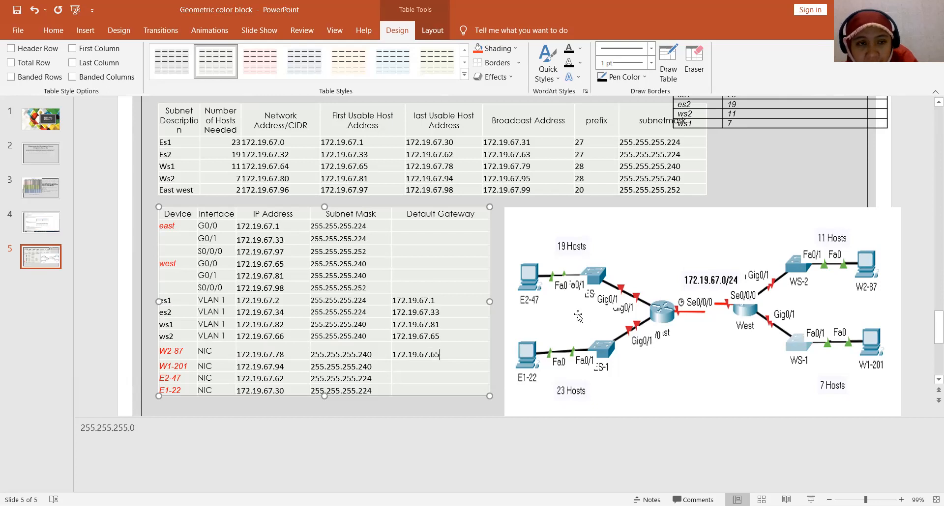
# Step: Copy the Ws2 first usable host address 172.19.67.81 into the Default Gateway cell of W1-201
pyautogui.click(377, 179)
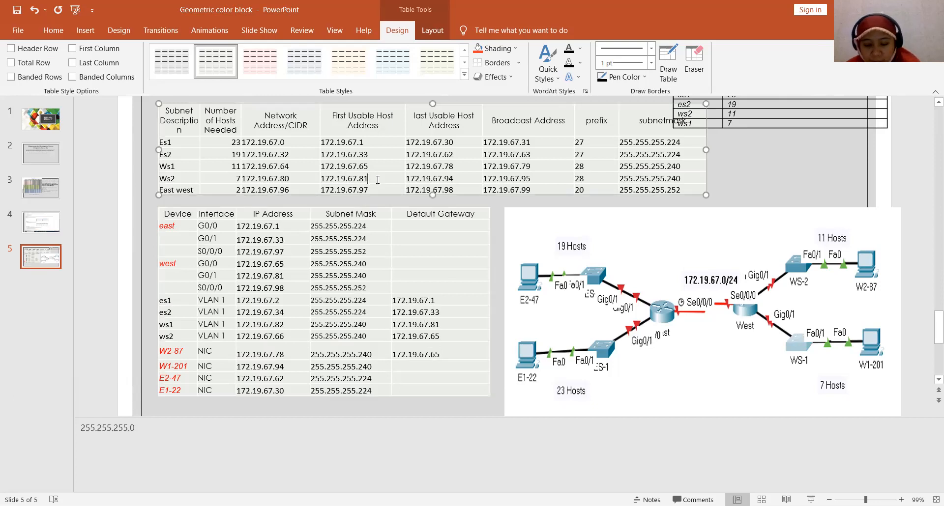
pyautogui.doubleClick(342, 180)
pyautogui.hotkey('ctrl', 'c')
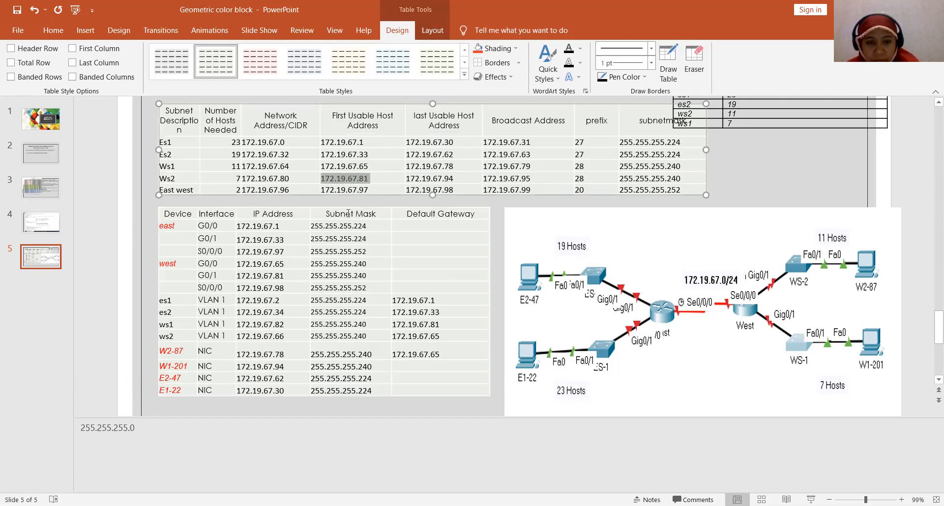
pyautogui.click(403, 369)
pyautogui.hotkey('ctrl', 'v')
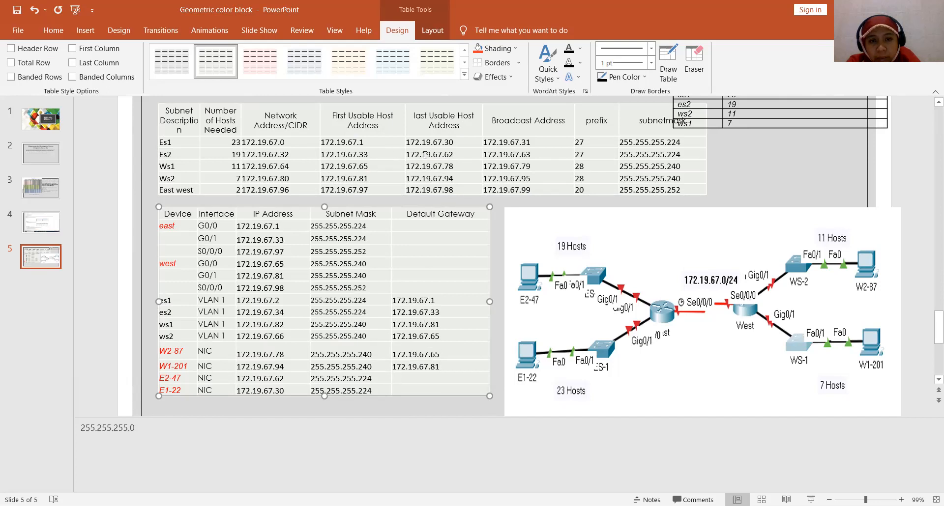
# Step: Copy the Es2 last usable host address 172.19.67.62 into the Default Gateway cell of E2-47
pyautogui.moveTo(462, 155); pyautogui.dragTo(414, 159)
pyautogui.hotkey('ctrl', 'c')
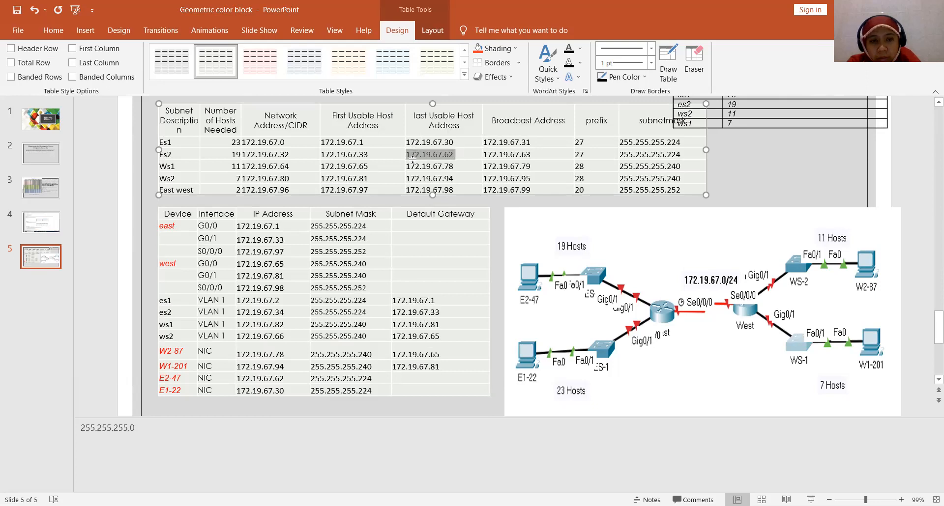
pyautogui.click(416, 379)
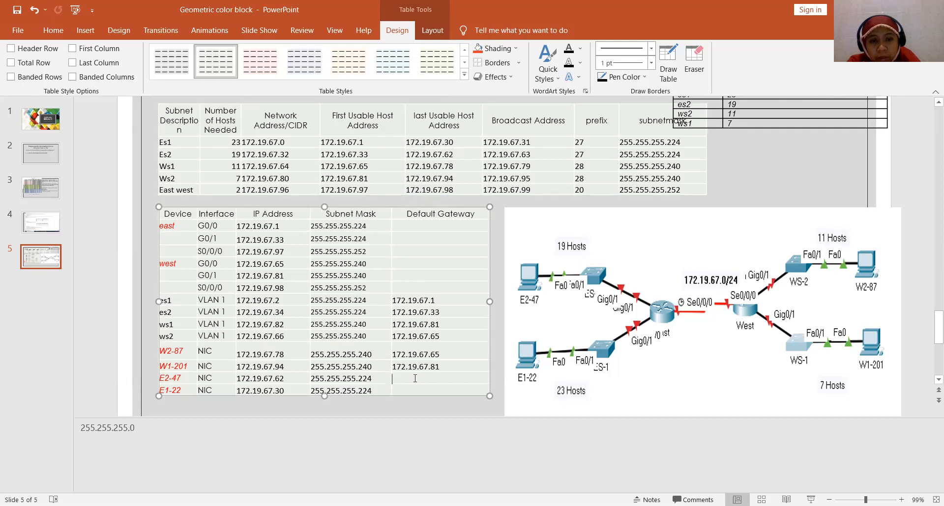
pyautogui.hotkey('ctrl', 'v')
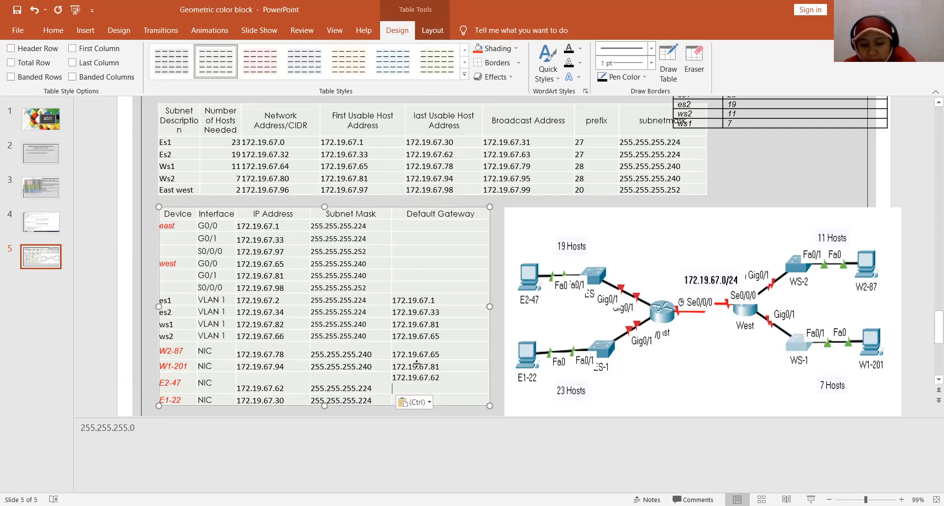
pyautogui.press('BackSpace')
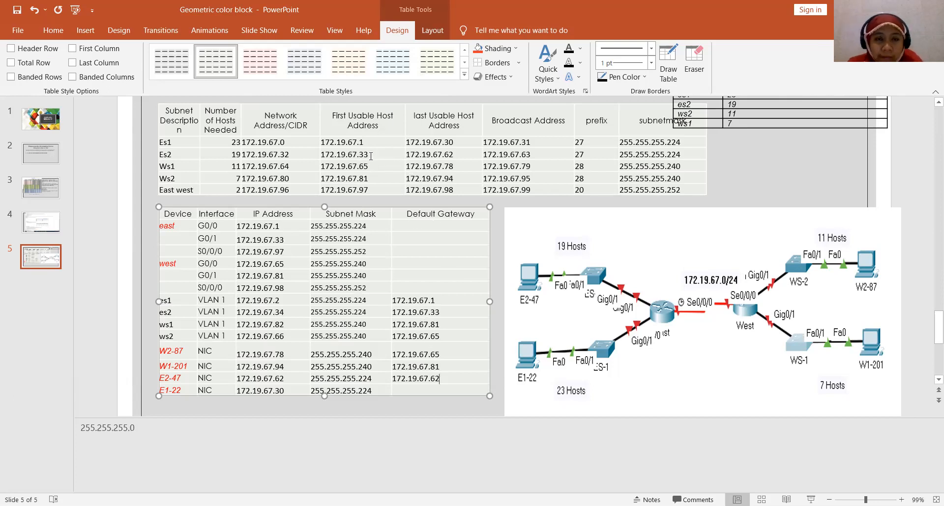
# Step: Replace E2-47's default gateway with the Es2 first usable host address 172.19.67.33
pyautogui.doubleClick(371, 155)
pyautogui.hotkey('ctrl', 'c')
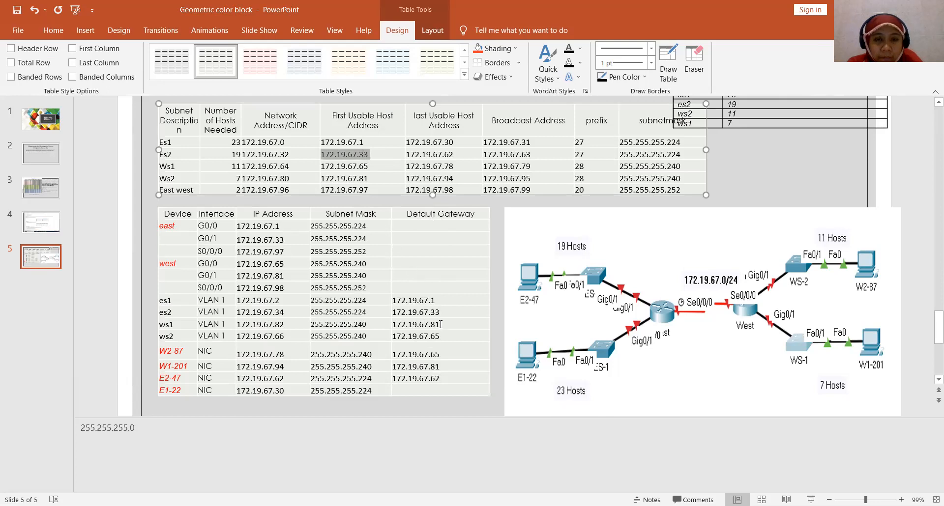
pyautogui.doubleClick(441, 378)
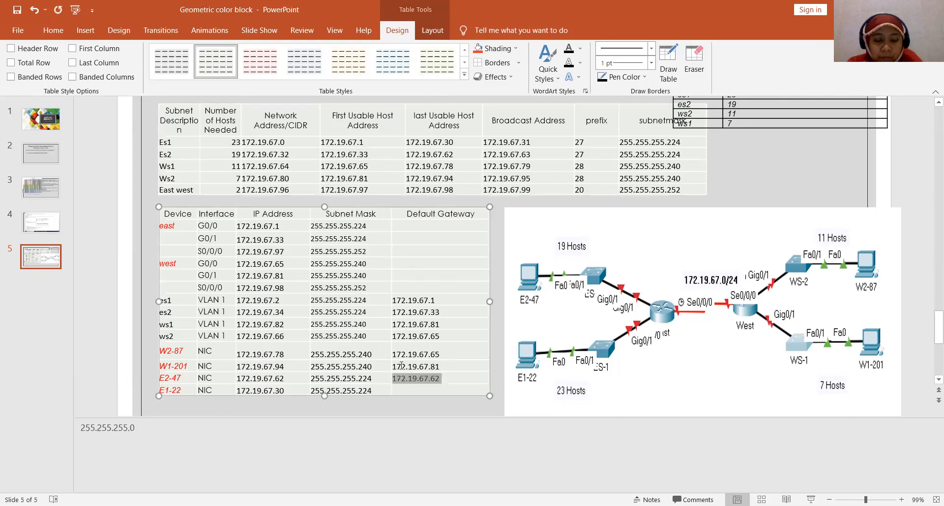
pyautogui.hotkey('ctrl', 'v')
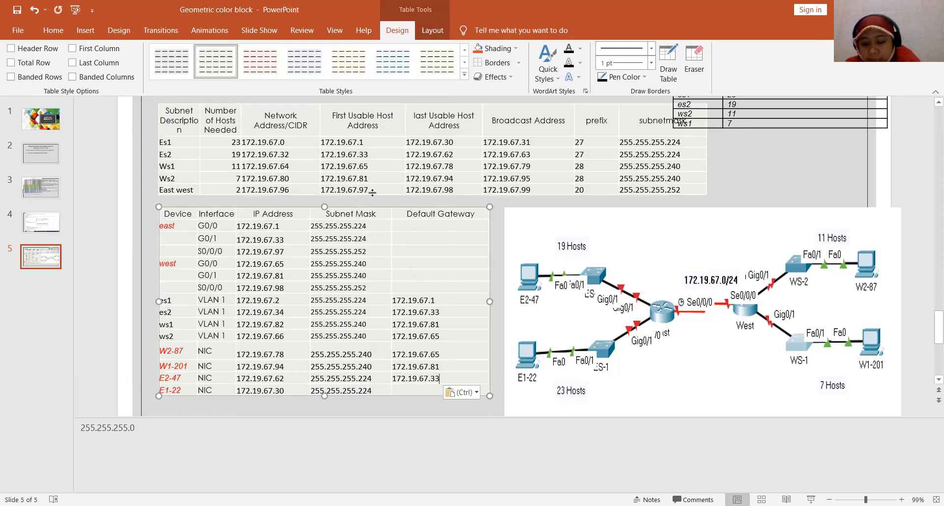
# Step: Copy the Es1 first usable host address 172.19.67.1 into E1-22's Default Gateway cell, without an extra line break
pyautogui.doubleClick(330, 142)
pyautogui.hotkey('ctrl', 'c')
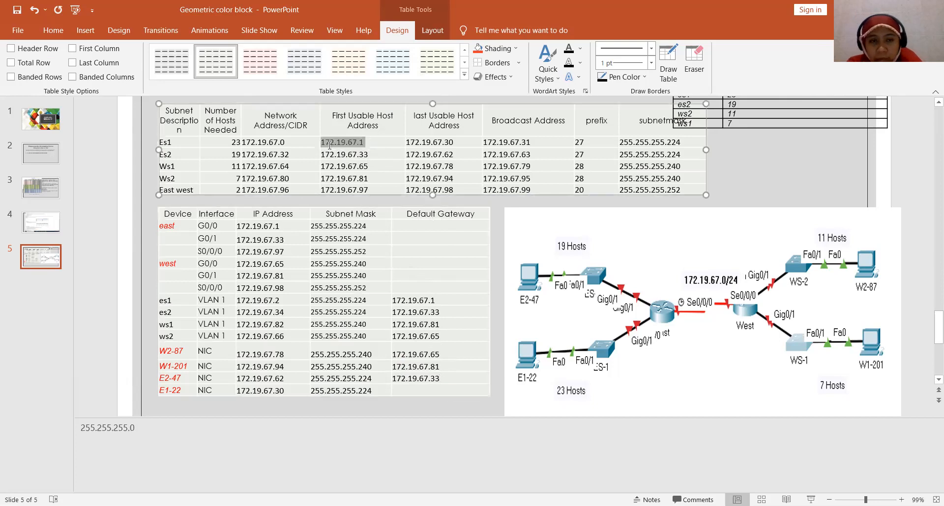
pyautogui.click(401, 391)
pyautogui.hotkey('ctrl', 'v')
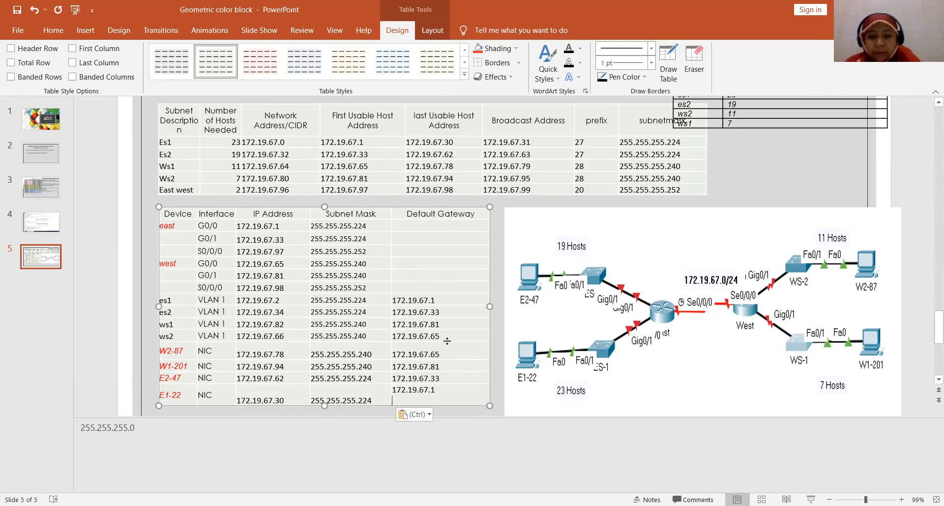
pyautogui.press('BackSpace')
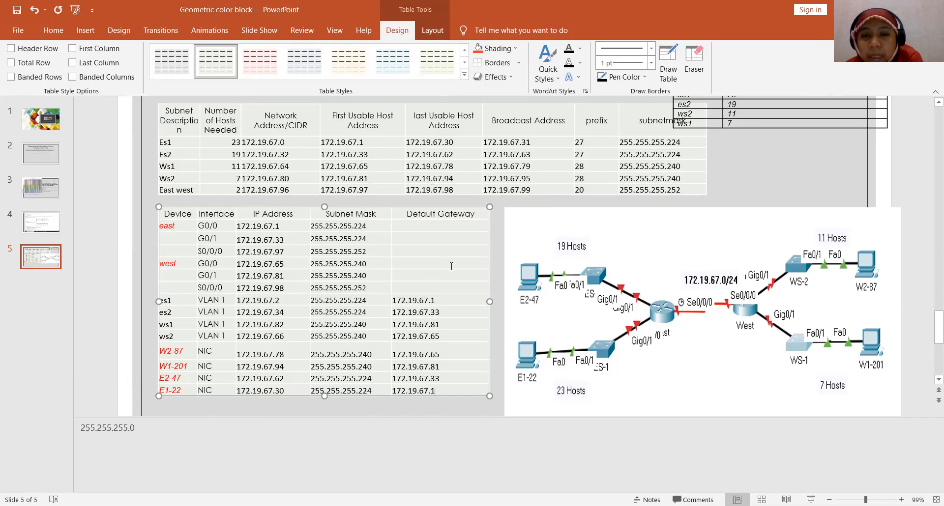
# Step: Move the network topology picture slightly up and to the left on the slide
pyautogui.moveTo(530, 300); pyautogui.dragTo(528, 289)
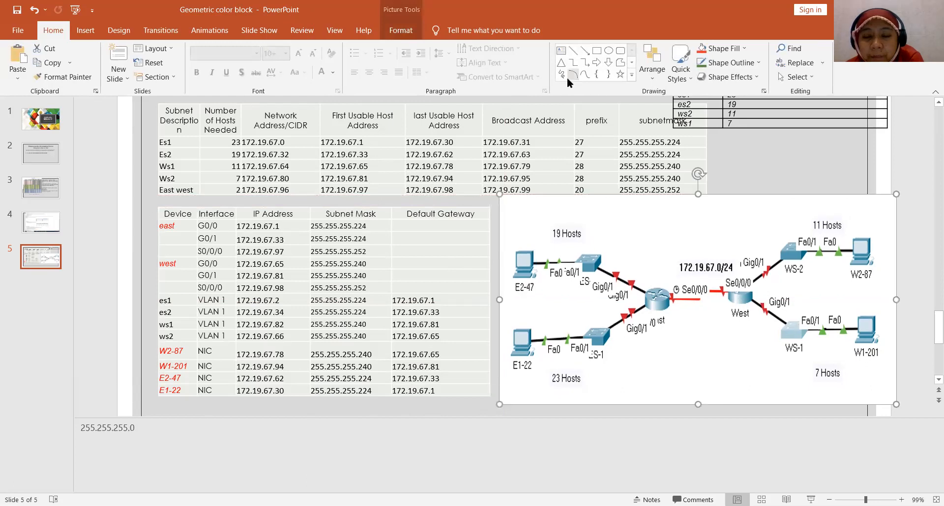
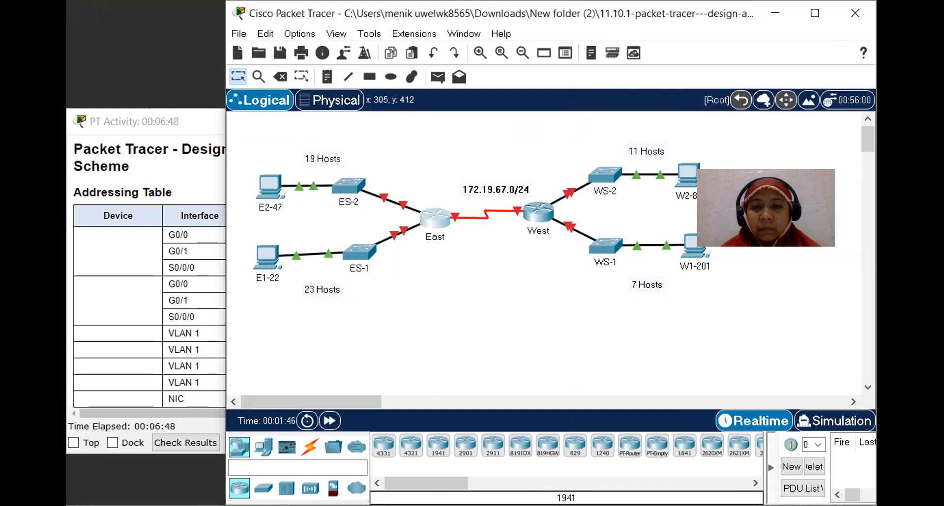
# Step: Switch to Cisco Packet Tracer and open the East router's command line interface
pyautogui.click(435, 217)
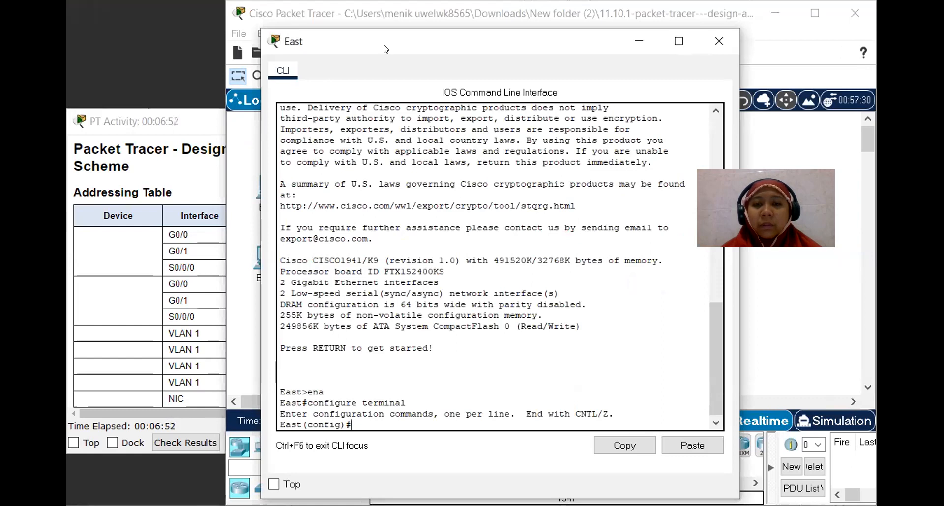
pyautogui.moveTo(385, 48); pyautogui.dragTo(418, 41)
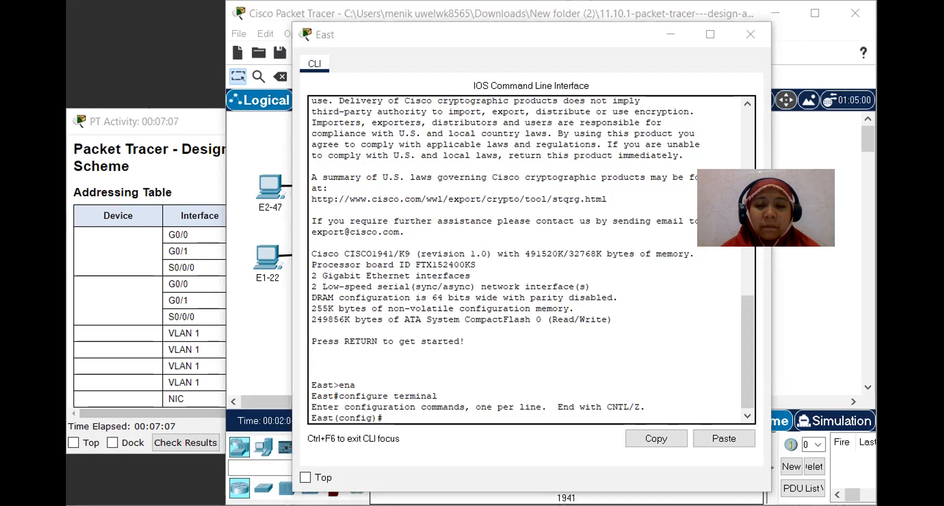
pyautogui.click(400, 409)
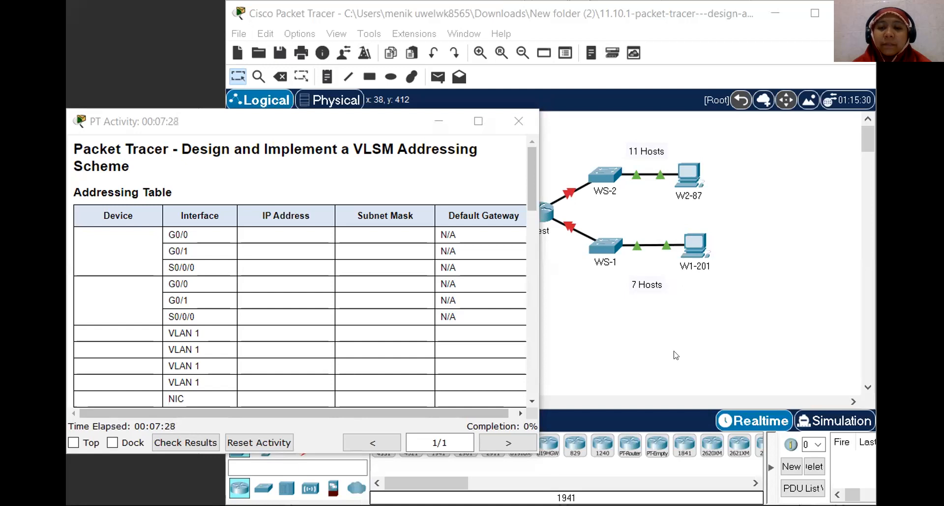
pyautogui.click(560, 278)
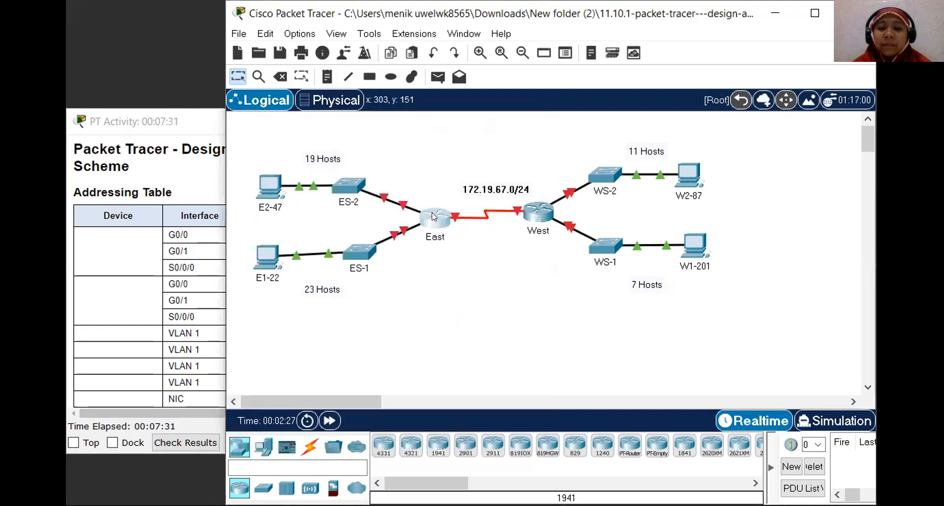
pyautogui.click(433, 217)
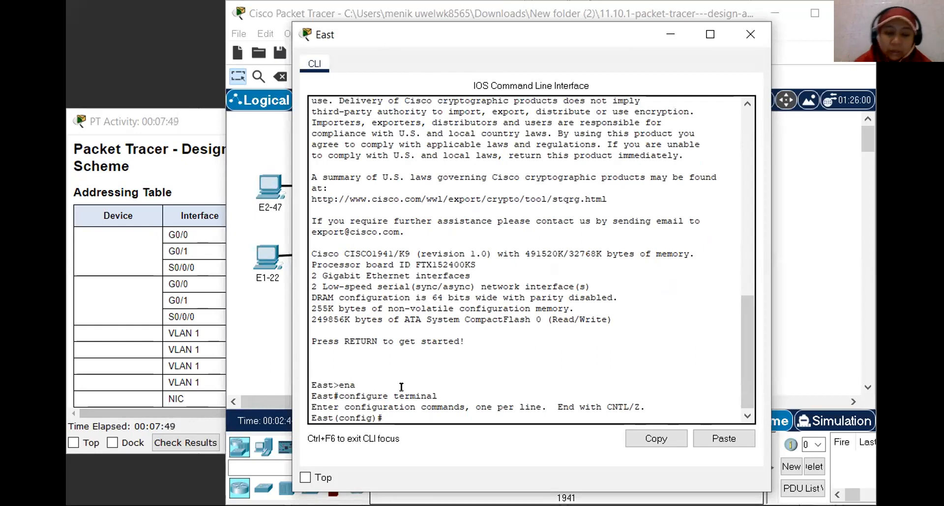
# Step: Assign IP address 172.19.67.1 with subnet mask 255.255.255.224 to the East router's interface g0/0
pyautogui.write('inter')
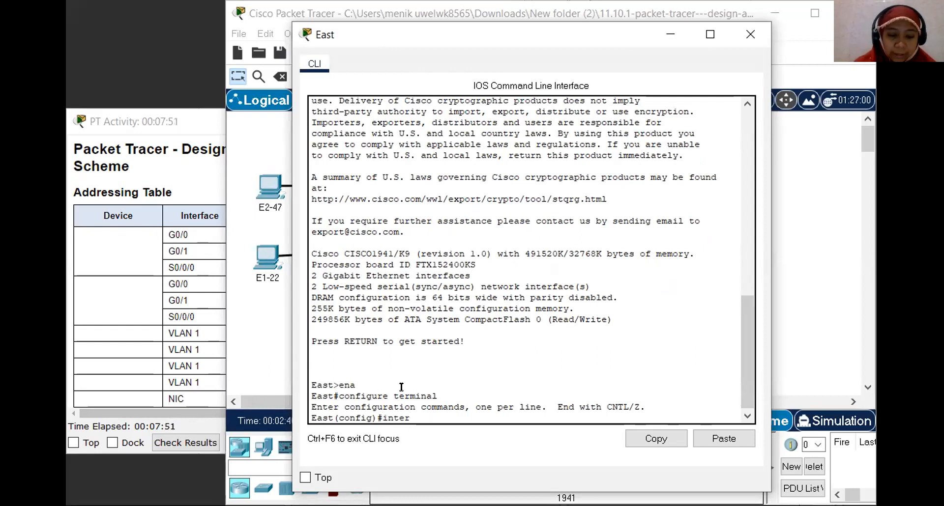
pyautogui.write('face g0/0')
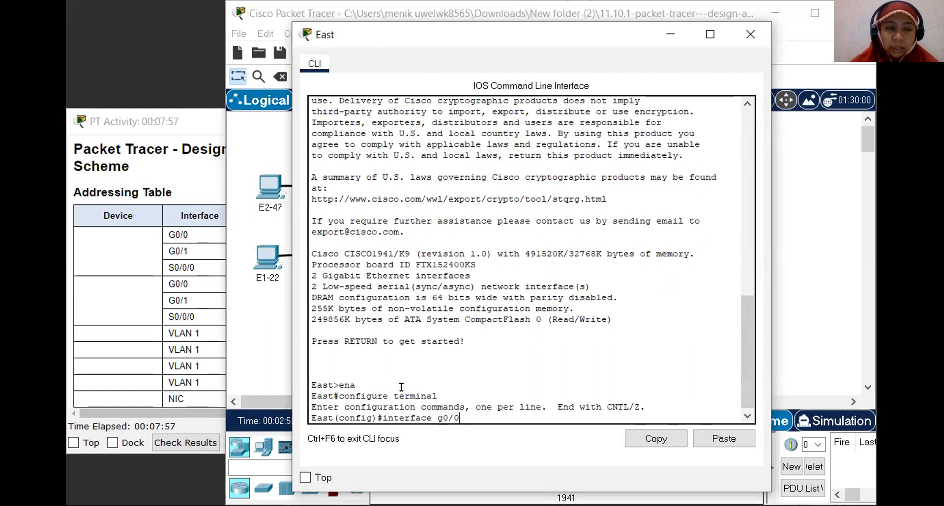
pyautogui.press('Return')
pyautogui.write('ip')
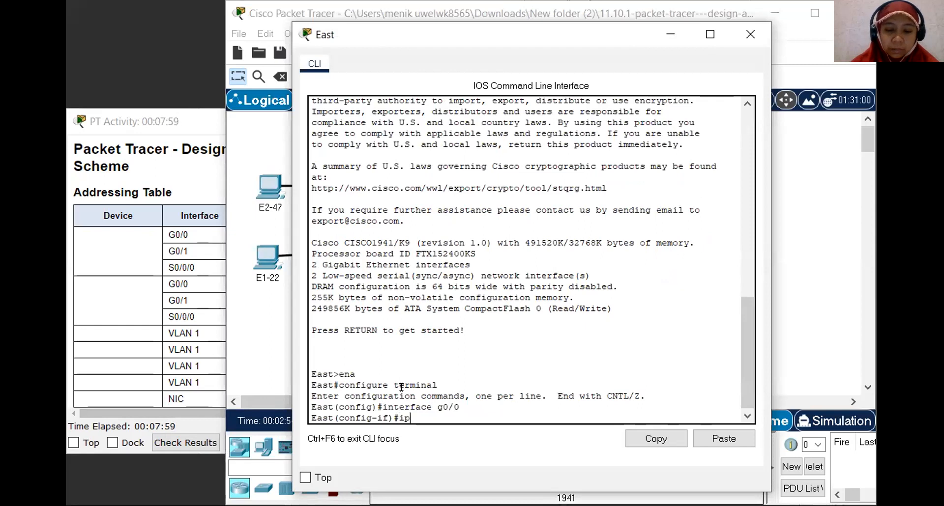
pyautogui.write(' address')
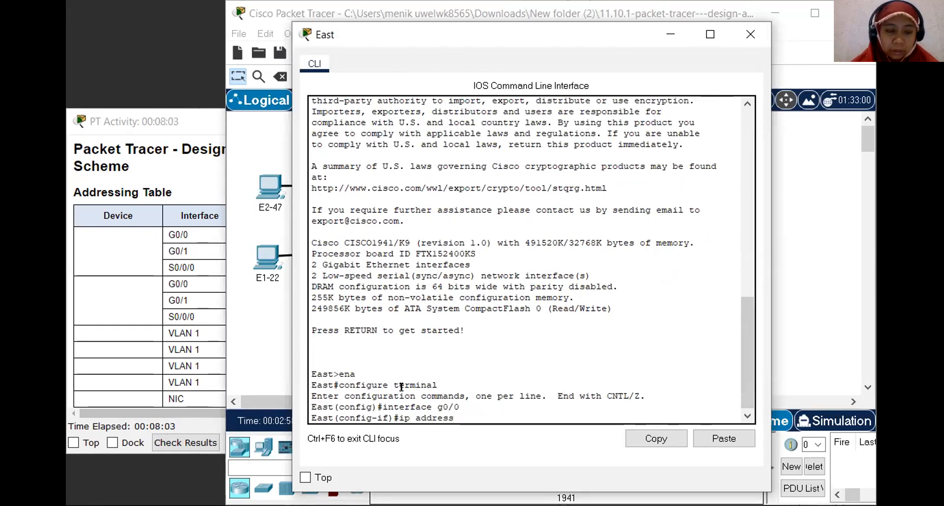
pyautogui.write(' 172.')
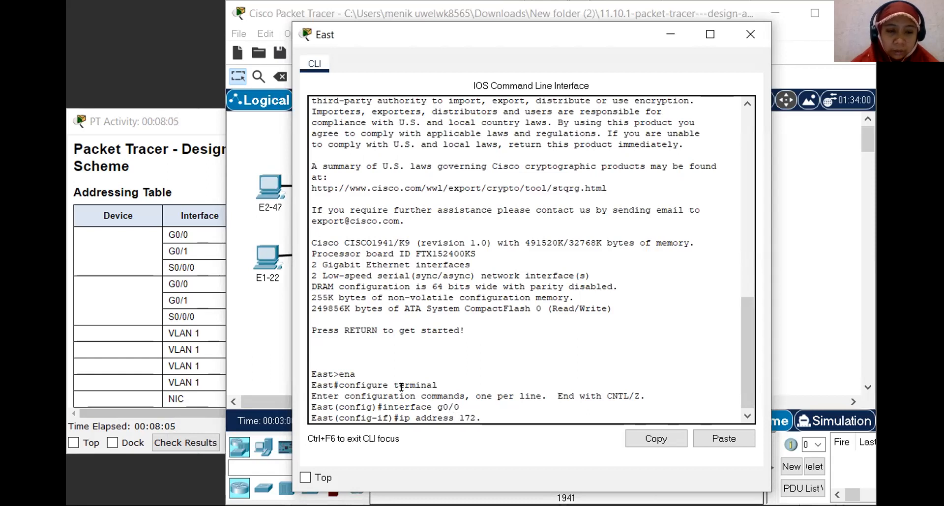
pyautogui.write('19.67.1 ')
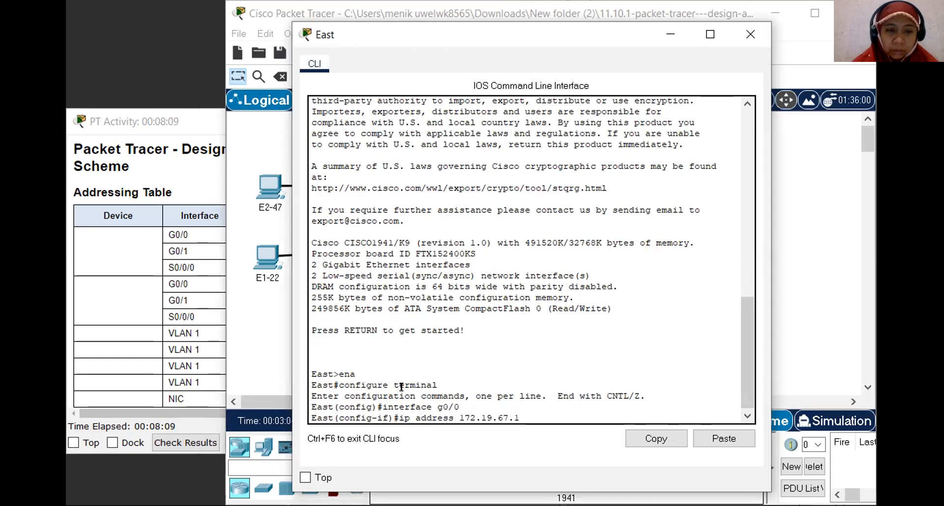
pyautogui.write('255.')
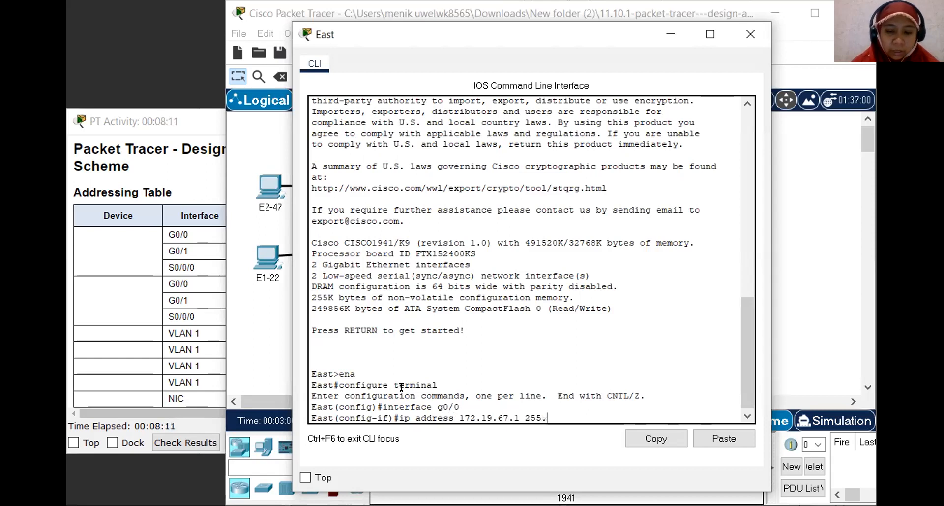
pyautogui.write('255.25')
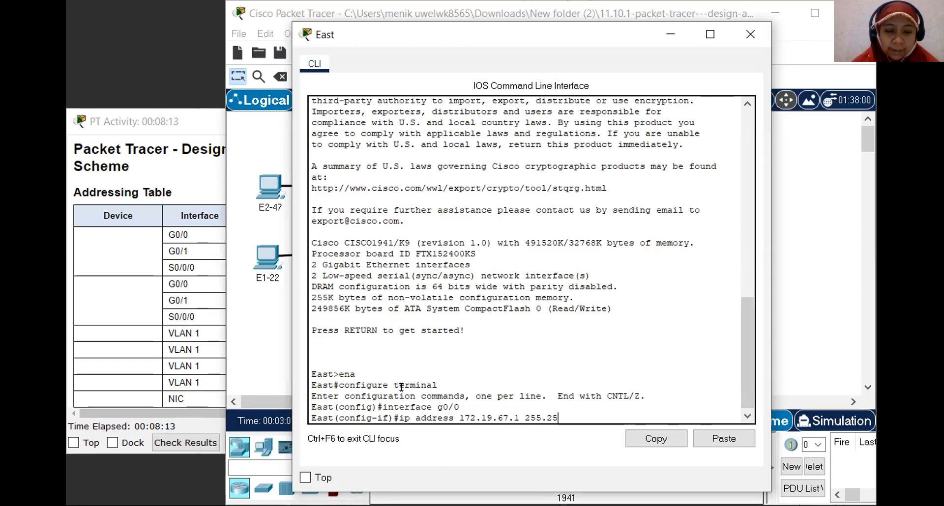
pyautogui.write('5.25')
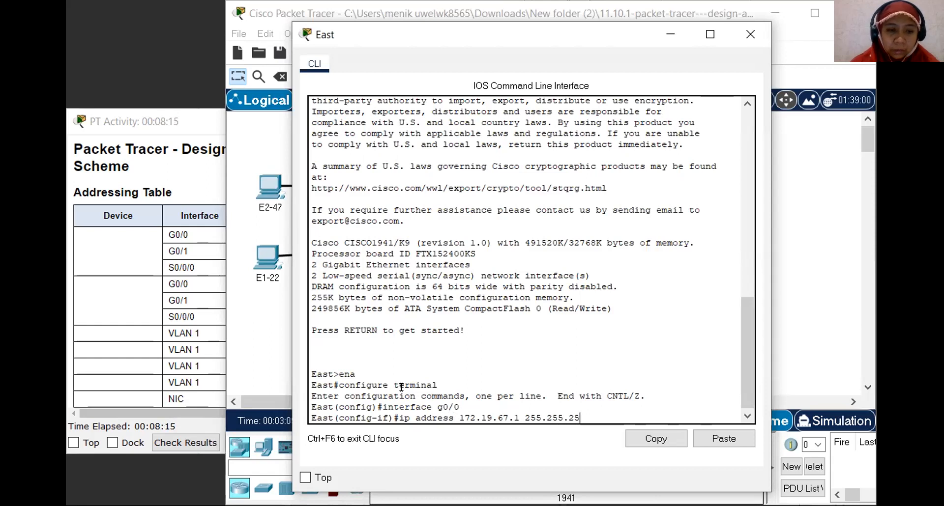
pyautogui.write('.224')
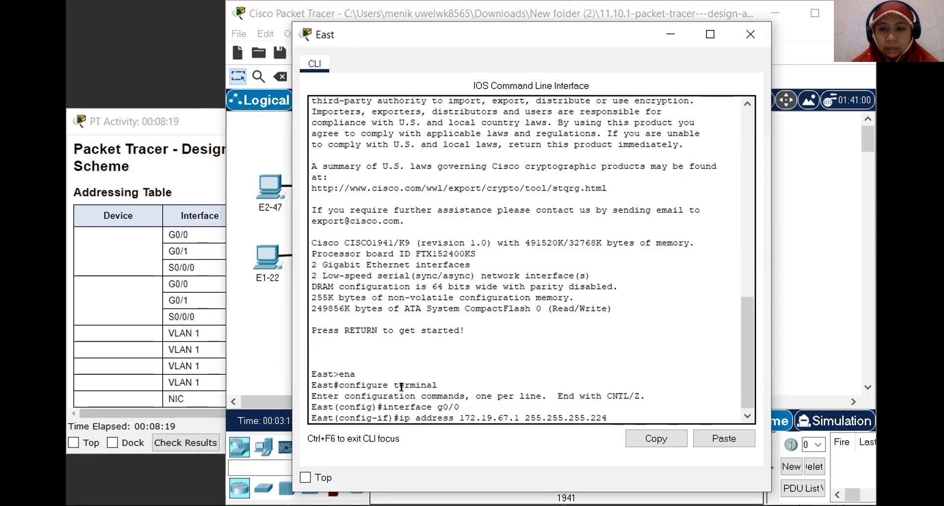
pyautogui.press('Return')
# Step: Enable interface g0/0 with no shutdown and return to global configuration mode
pyautogui.write('no shutdown')
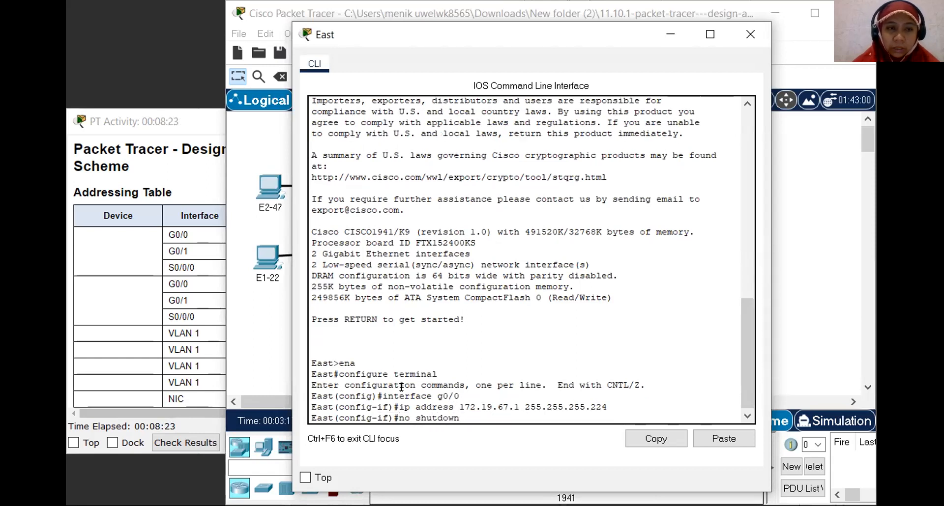
pyautogui.press('Return')
pyautogui.write('exit')
pyautogui.press('Return')
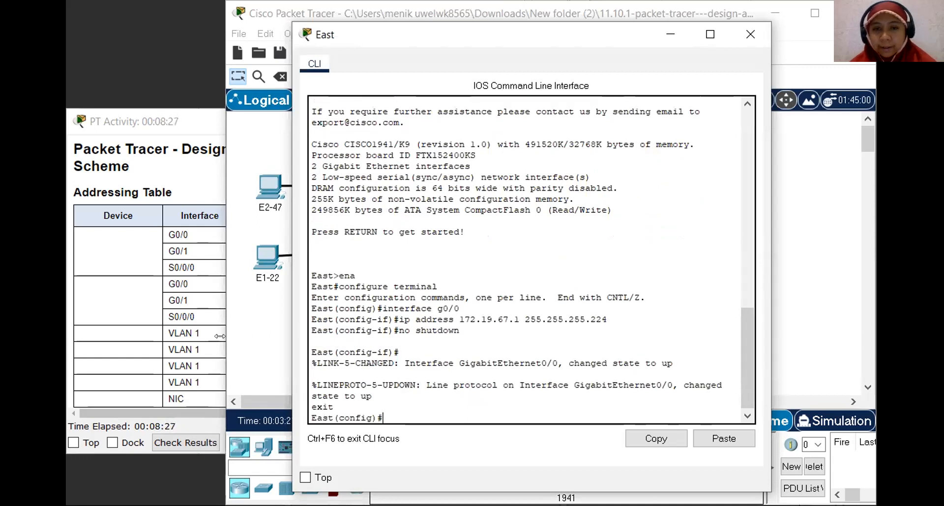
# Step: Minimize the PT Activity window and enter interface configuration mode for g0/1 on the East router
pyautogui.click(171, 341)
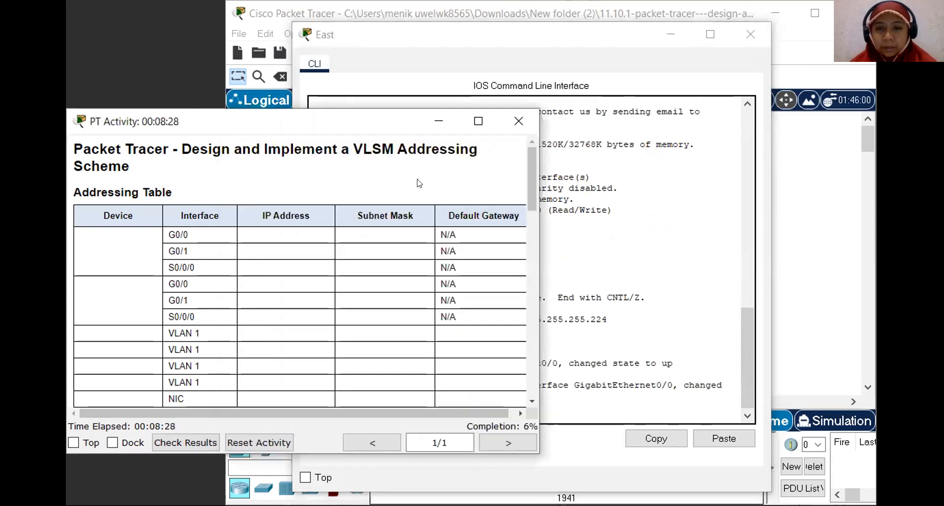
pyautogui.click(438, 121)
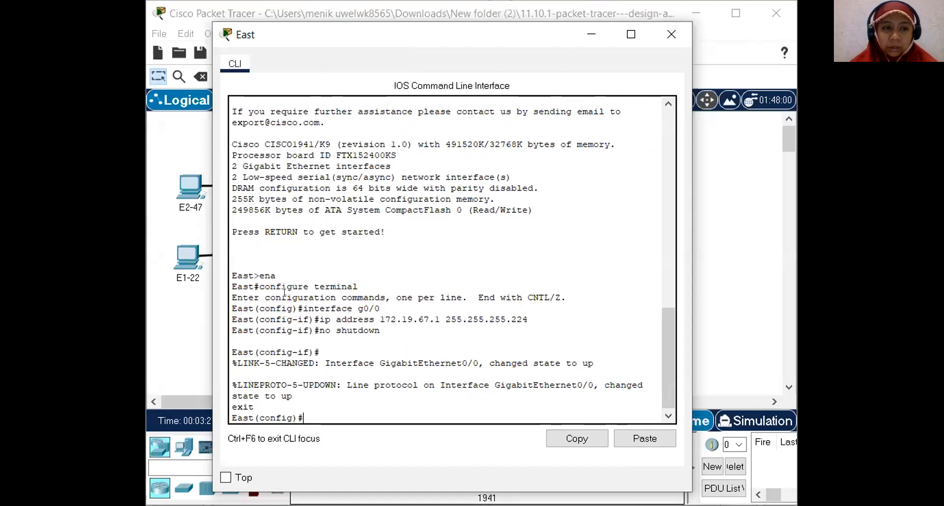
pyautogui.write('ip address')
pyautogui.write('172.19.67.1 255.255.255.224')
pyautogui.press('Up')
pyautogui.press('BackSpace')
pyautogui.write('1')
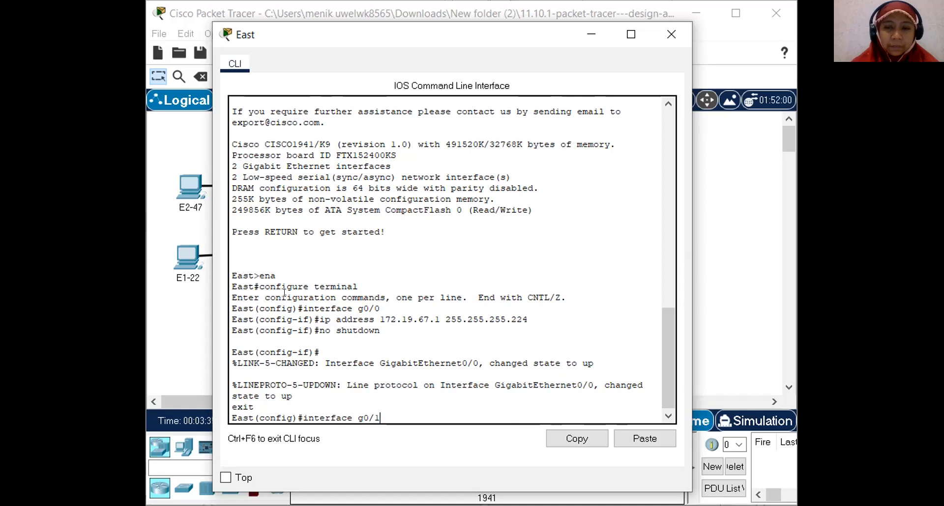
pyautogui.press('Return')
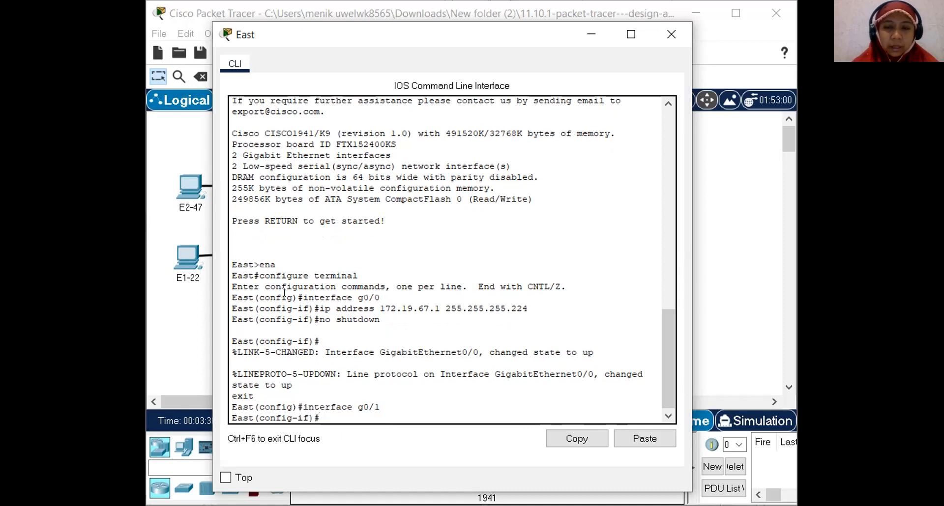
# Step: Assign IP address 172.19.67.33 with subnet mask 255.255.255.224 to interface g0/1
pyautogui.write('ip')
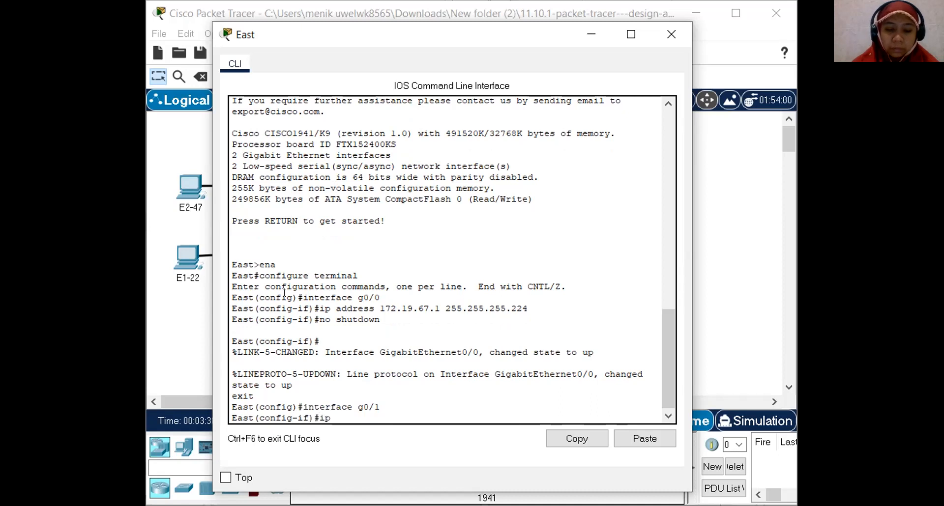
pyautogui.write(' address')
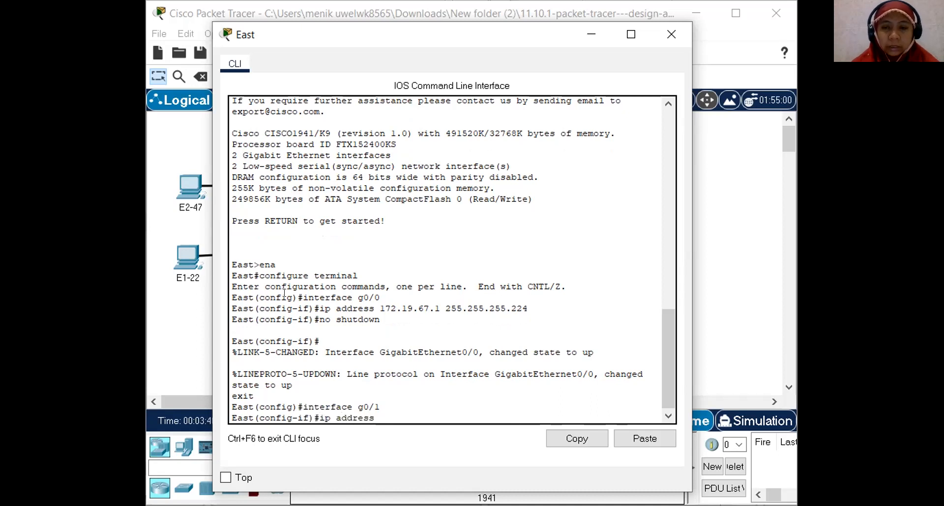
pyautogui.write(' 172')
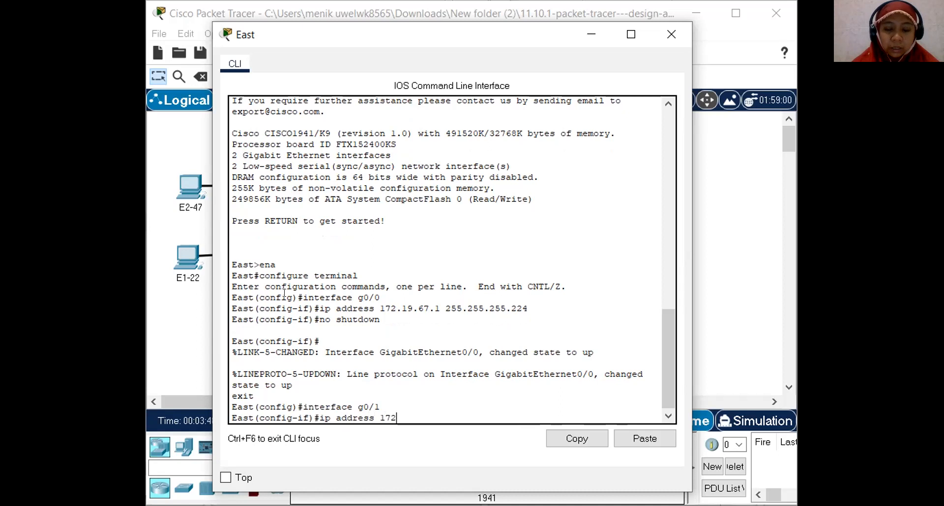
pyautogui.write('.19.67')
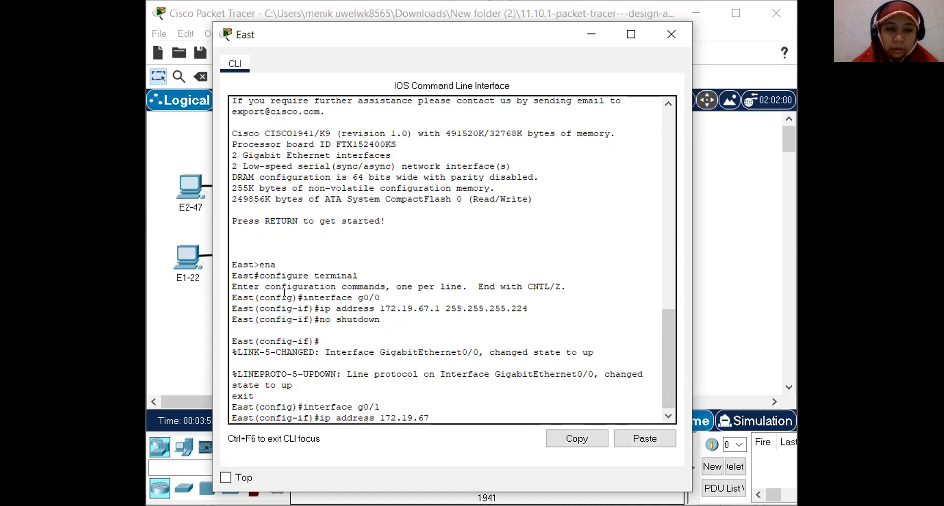
pyautogui.write('.33')
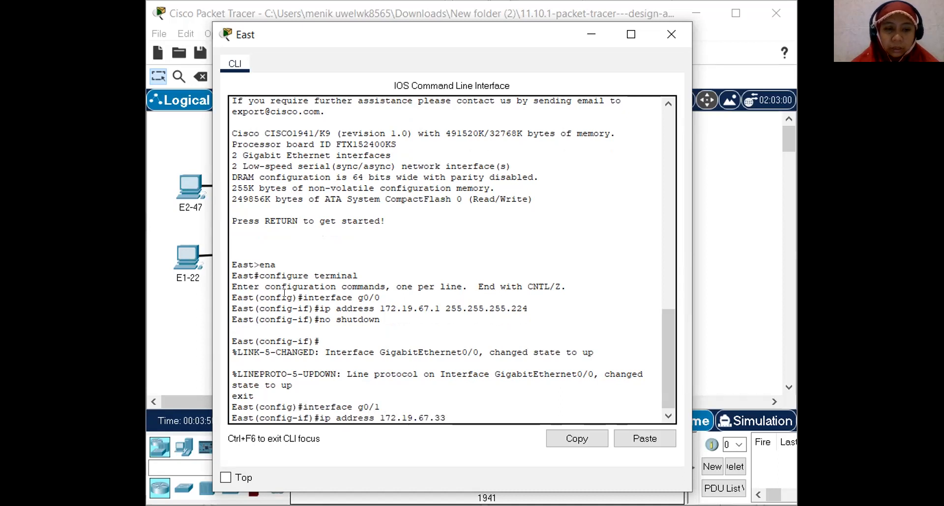
pyautogui.write(' 255')
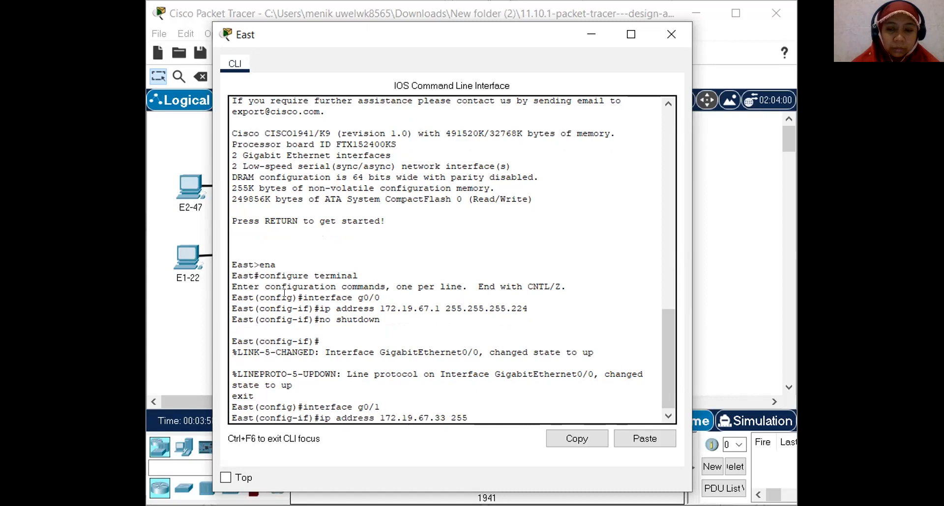
pyautogui.write('.255.')
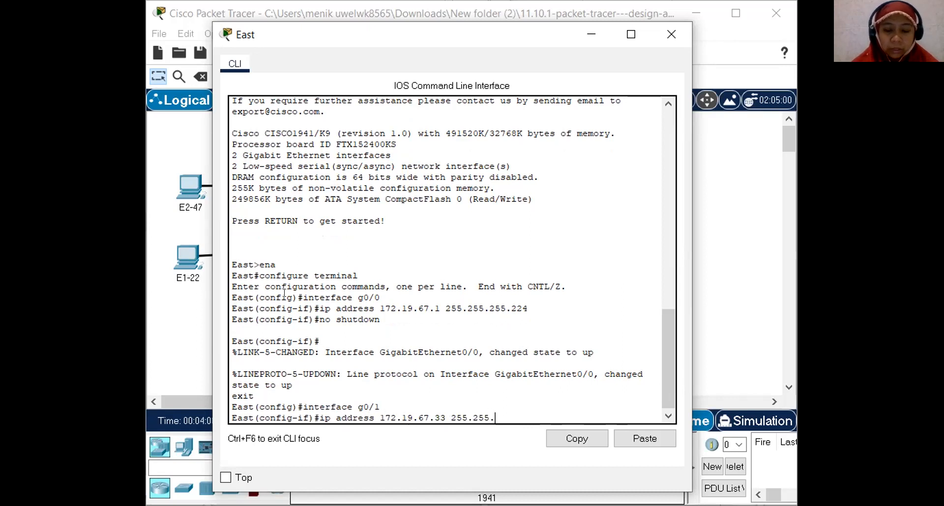
pyautogui.write('255.224')
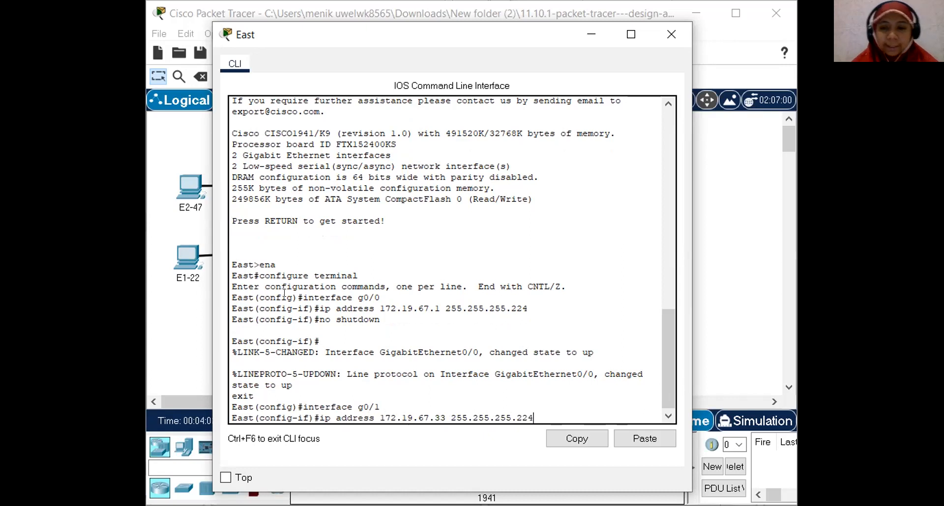
pyautogui.press('Return')
# Step: Enable interface g0/1 with no shutdown and exit to global configuration mode
pyautogui.write('no shutdown')
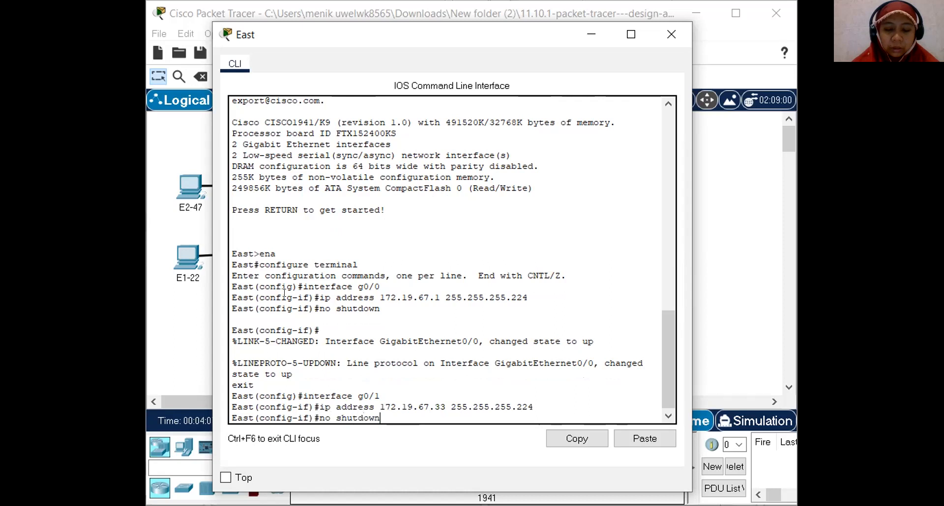
pyautogui.press('Return')
pyautogui.press('Return')
pyautogui.write('exit')
pyautogui.press('Return')
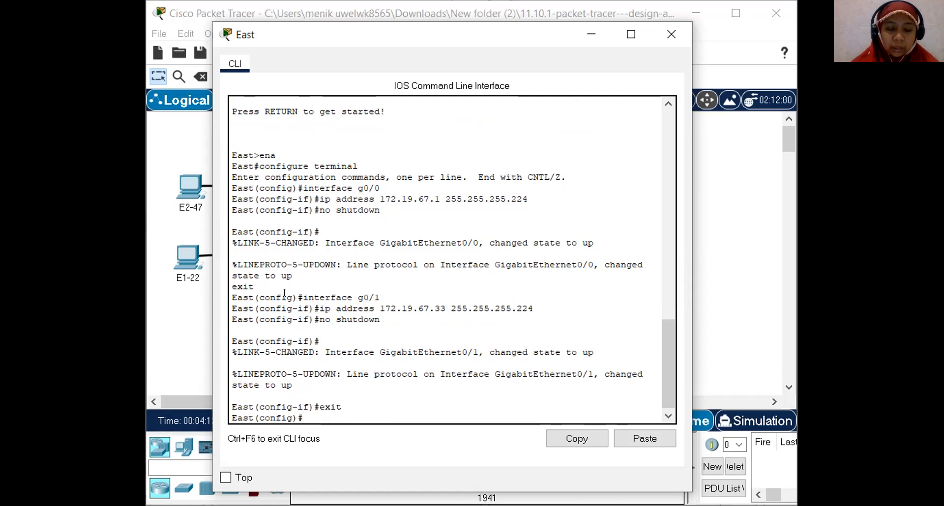
# Step: Enter interface configuration mode for Serial 0/0/0 on the East router
pyautogui.write('interface se')
pyautogui.press('BackSpace')
pyautogui.press('BackSpace')
pyautogui.write('SEri')
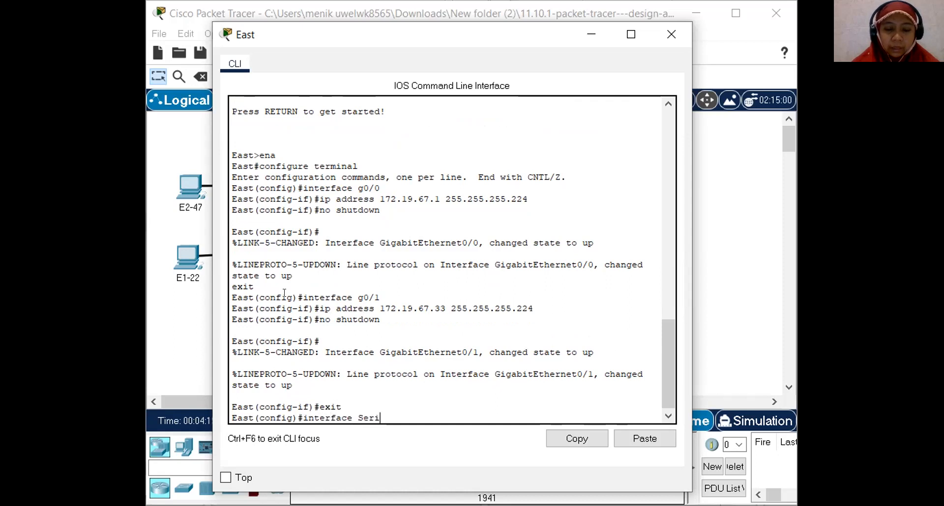
pyautogui.write('al 0/0/0')
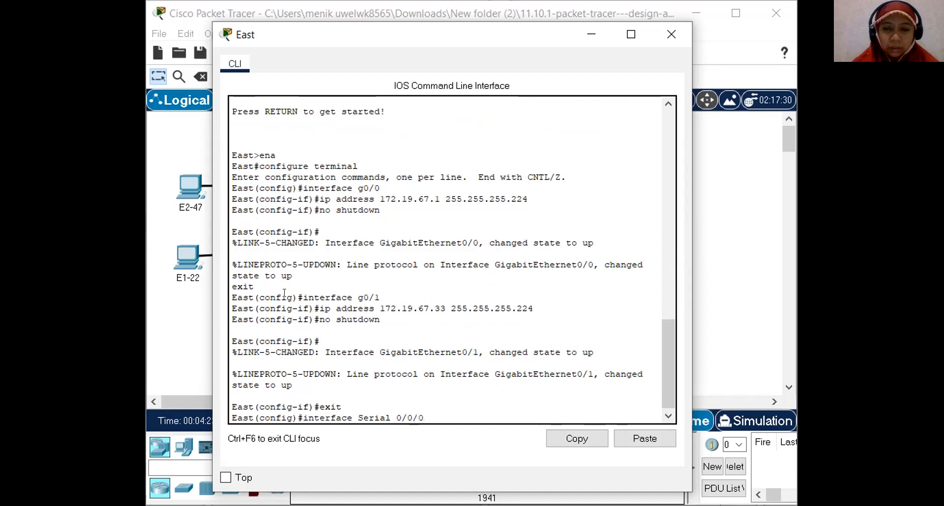
pyautogui.press('Return')
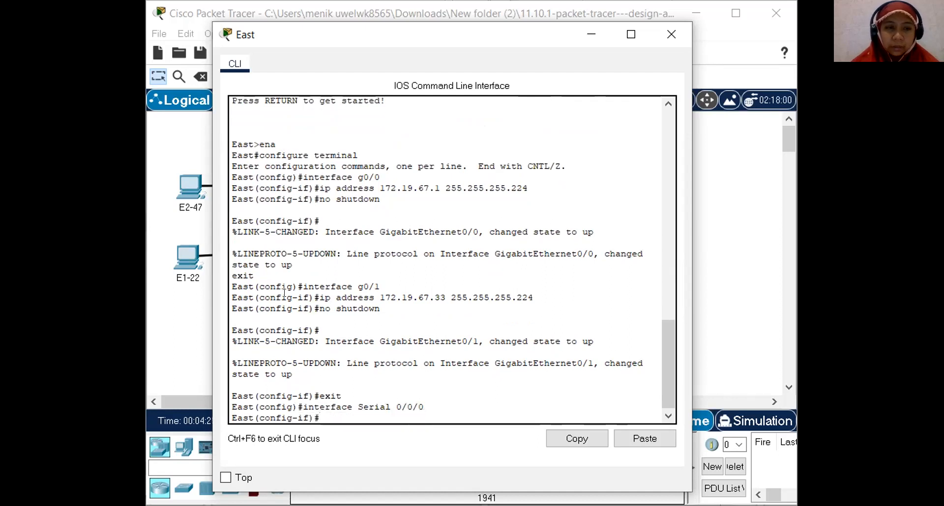
# Step: Assign IP address 172.19.67.97 with subnet mask 255.255.255.252 to the East router's Serial 0/0/0 interface
pyautogui.write('ip address 172.16')
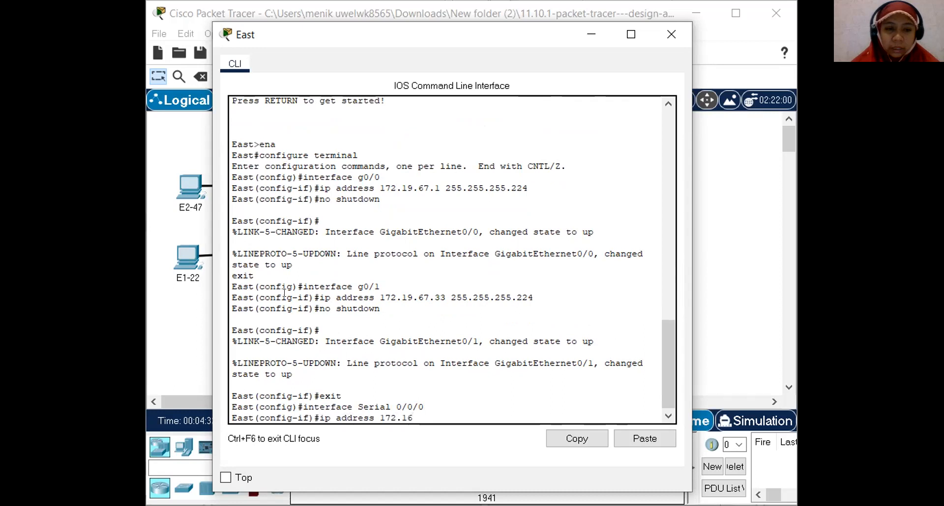
pyautogui.press('BackSpace')
pyautogui.write('9.67')
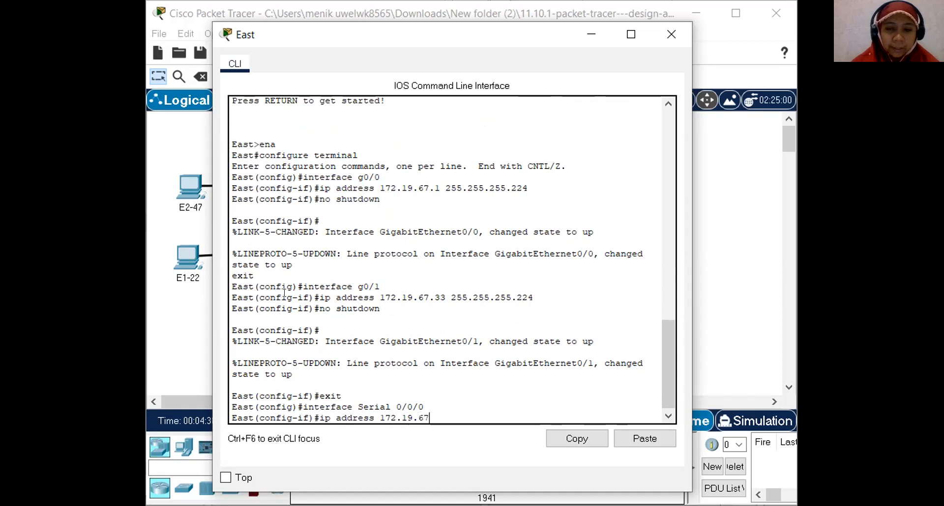
pyautogui.write('.')
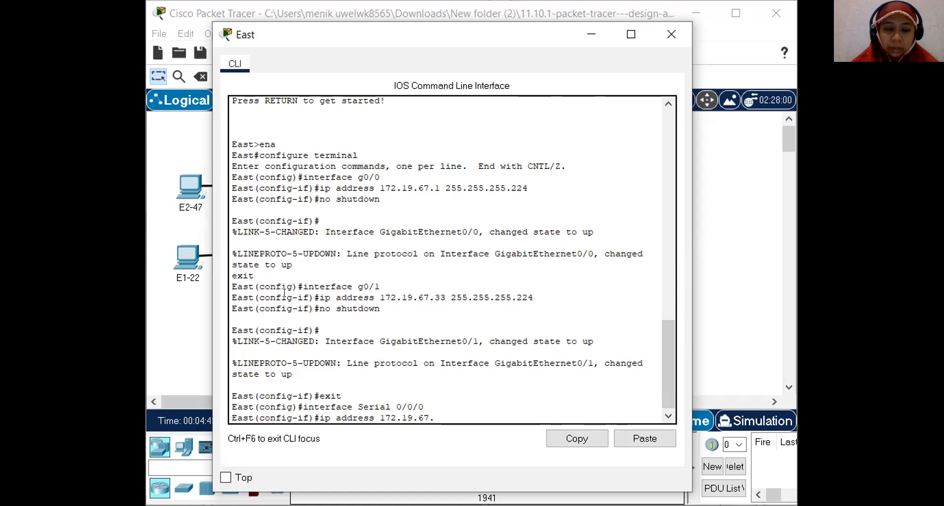
pyautogui.write('97')
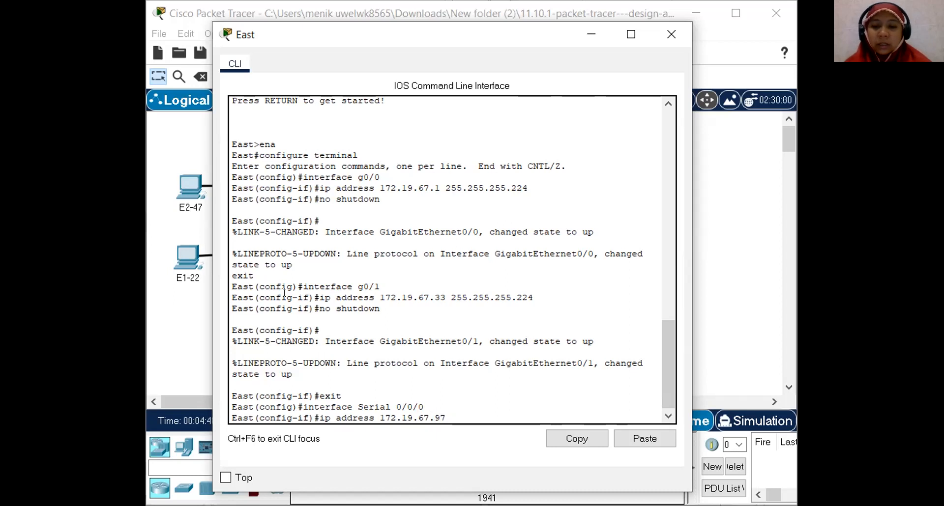
pyautogui.write(' 255')
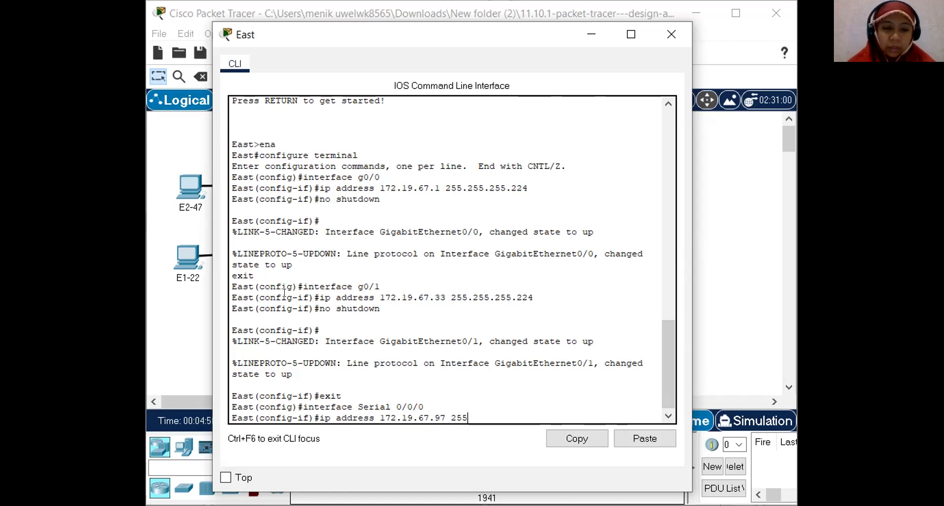
pyautogui.write('.255.255.')
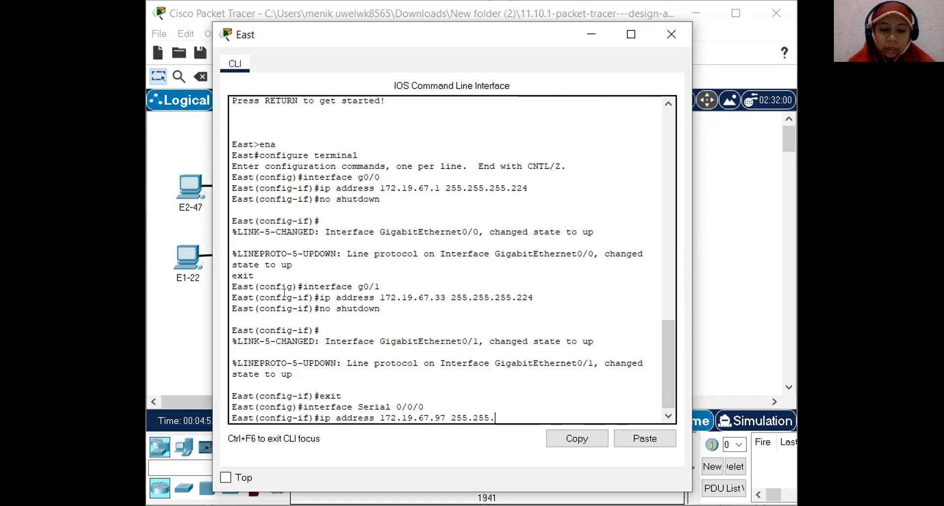
pyautogui.write('/25')
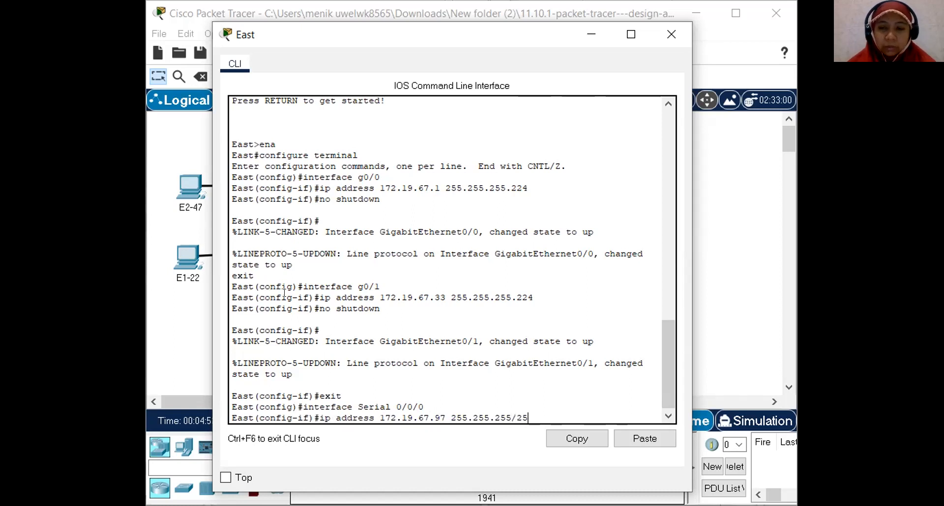
pyautogui.press('BackSpace')
pyautogui.press('BackSpace')
pyautogui.press('BackSpace')
pyautogui.write('.253')
pyautogui.press('BackSpace')
pyautogui.write('2')
pyautogui.press('Return')
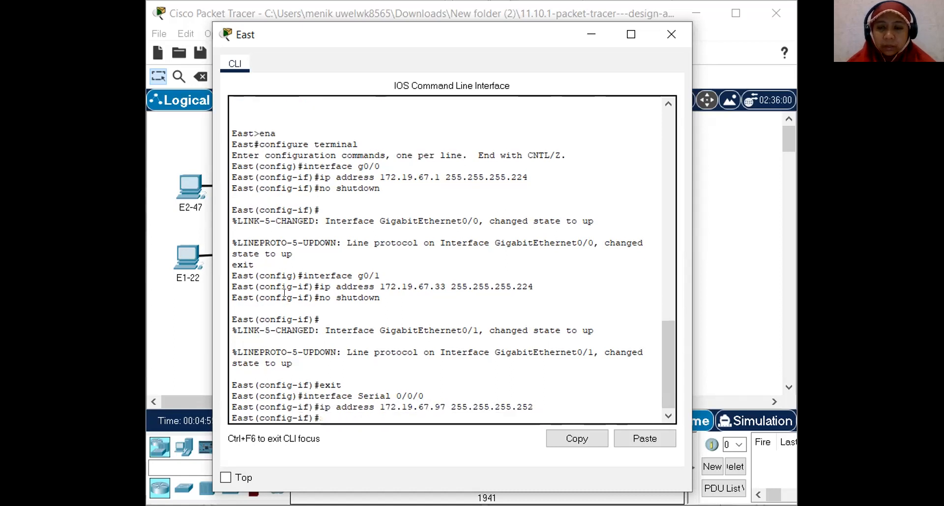
pyautogui.write('no shut dowan')
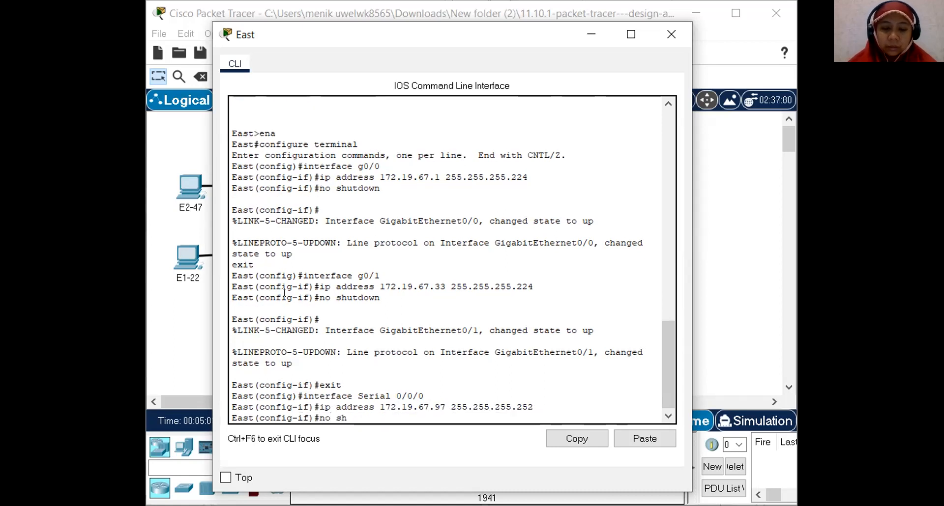
pyautogui.press('BackSpace')
pyautogui.press('BackSpace')
pyautogui.press('BackSpace')
pyautogui.press('BackSpace')
pyautogui.press('BackSpace')
pyautogui.press('BackSpace')
pyautogui.press('BackSpace')
pyautogui.press('BackSpace')
pyautogui.press('BackSpace')
pyautogui.press('BackSpace')
pyautogui.press('BackSpace')
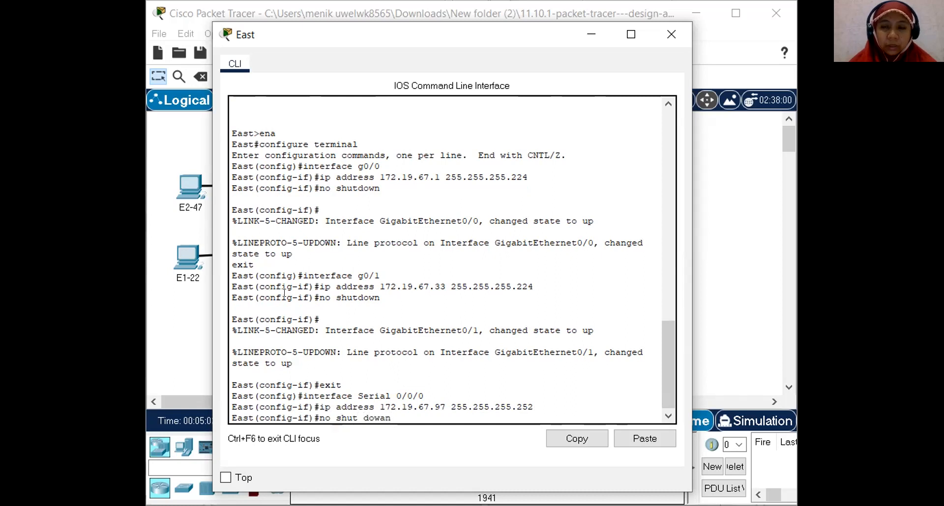
pyautogui.press('BackSpace')
pyautogui.press('BackSpace')
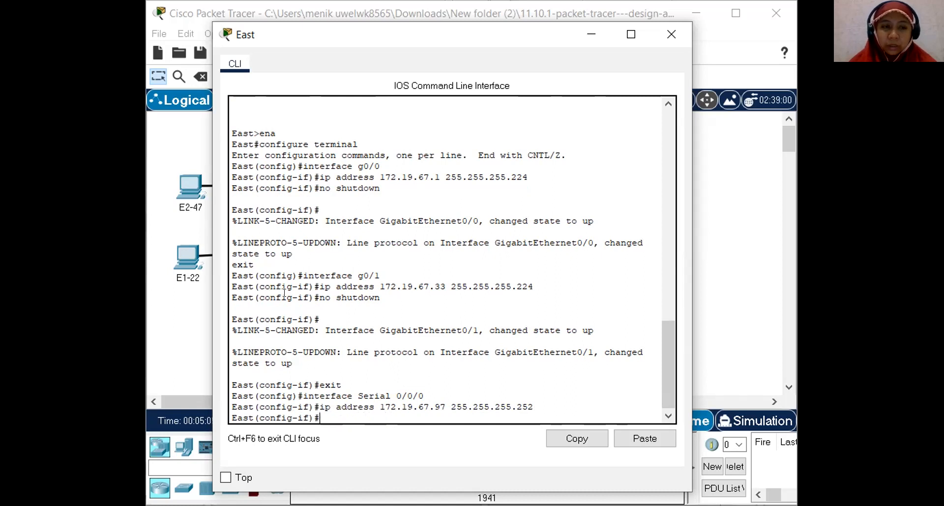
# Step: Enable Serial 0/0/0 on the East router with no shutdown and exit to global configuration mode
pyautogui.write('no shutdw')
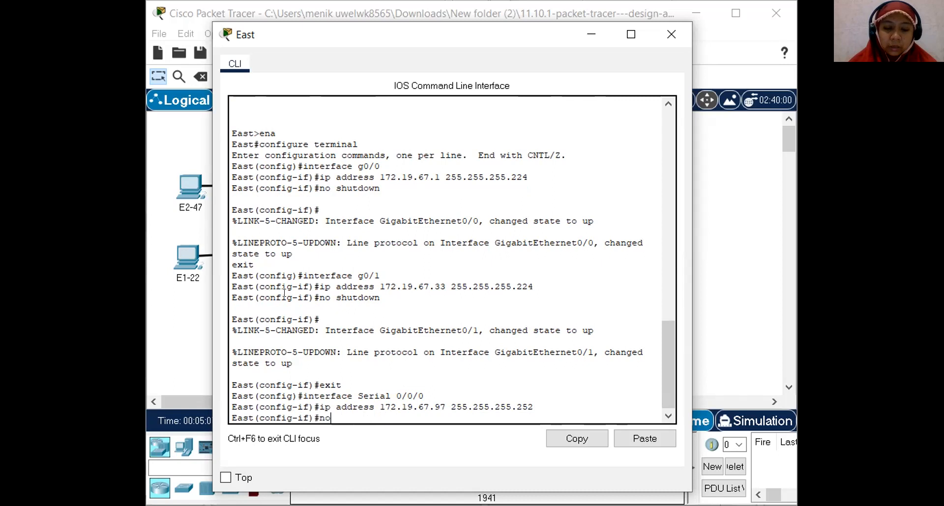
pyautogui.press('BackSpace')
pyautogui.write('own')
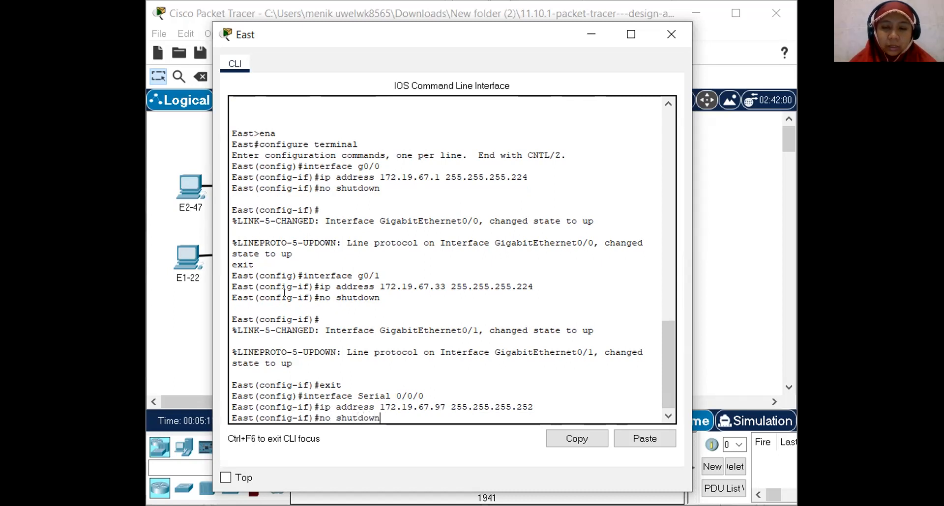
pyautogui.press('Return')
pyautogui.write('exi')
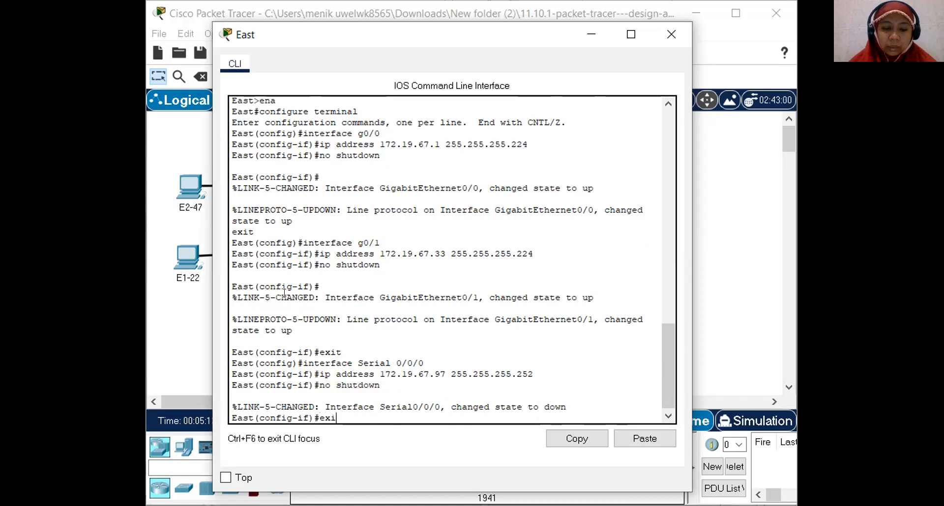
pyautogui.write('t')
pyautogui.press('Return')
# Step: Exit to privileged EXEC mode and save the East router's running configuration with copy run start, accepting the default startup-config filename
pyautogui.write('cop')
pyautogui.press('BackSpace')
pyautogui.press('BackSpace')
pyautogui.press('BackSpace')
pyautogui.write('exit')
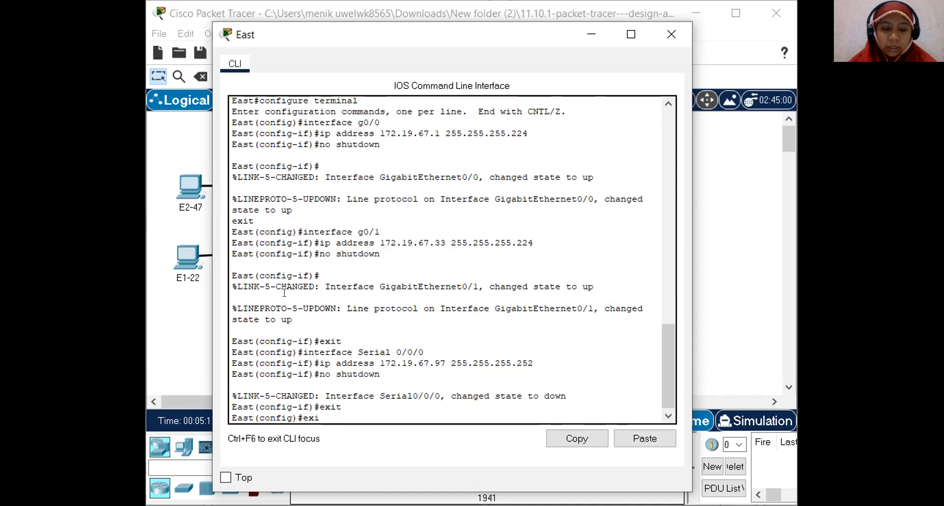
pyautogui.press('Return')
pyautogui.write('copy run')
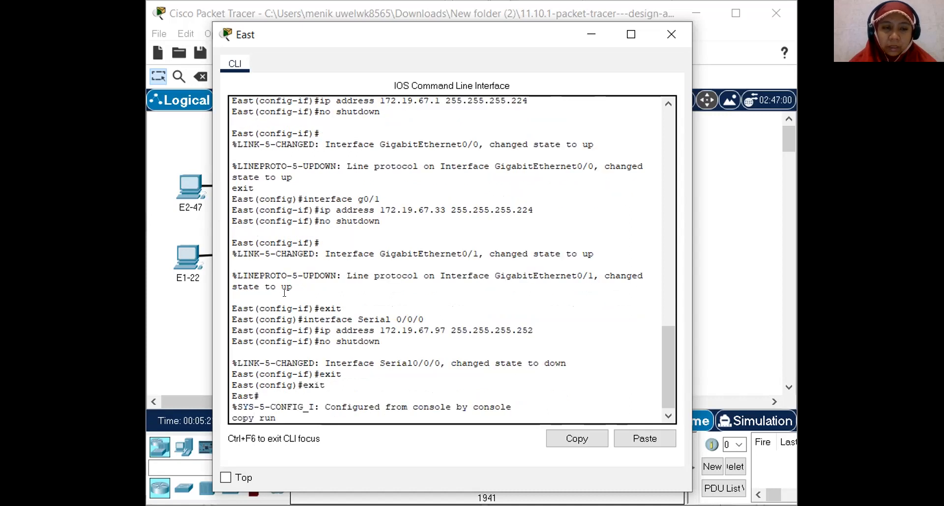
pyautogui.write(' satrt')
pyautogui.press('BackSpace')
pyautogui.press('BackSpace')
pyautogui.press('BackSpace')
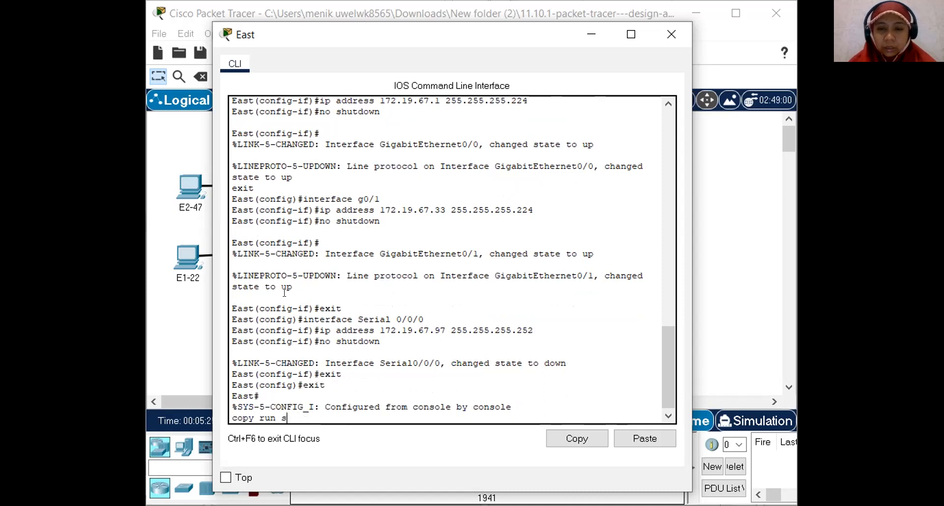
pyautogui.write('tart')
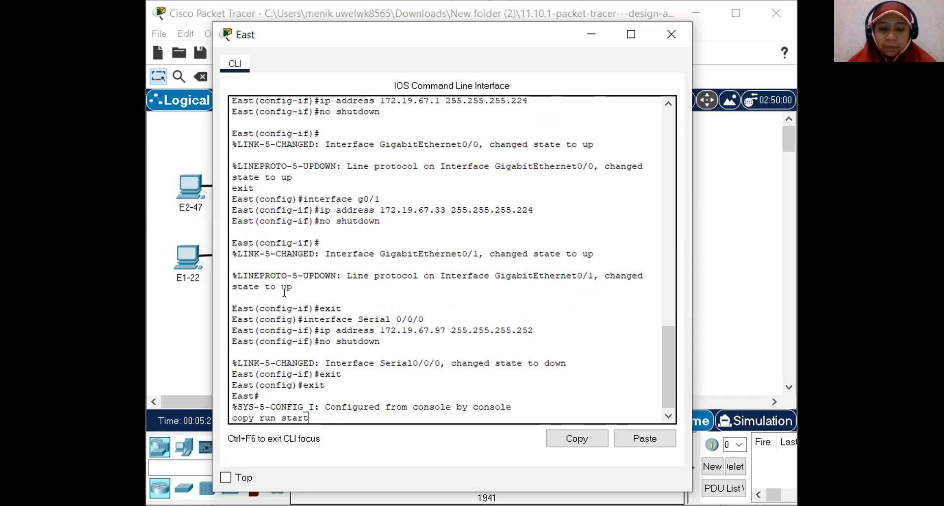
pyautogui.press('Return')
pyautogui.press('Return')
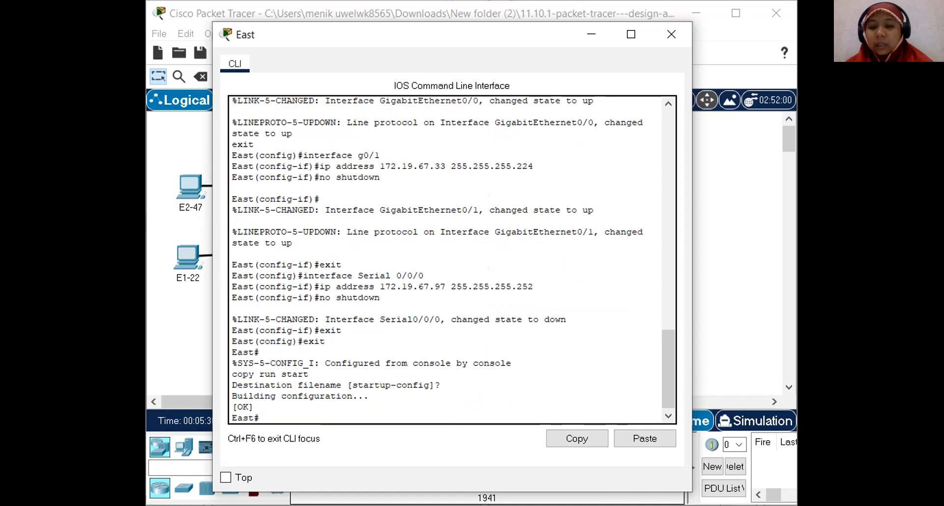
# Step: Review the interface commands entered on the East router, and put its CLI window away
pyautogui.hotkey('alt', 'Tab')
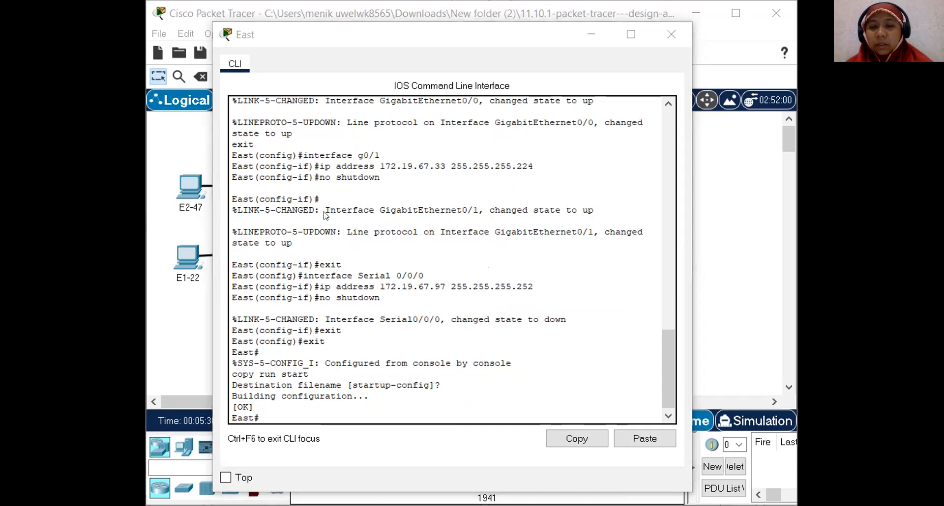
pyautogui.hotkey('alt', 'Tab')
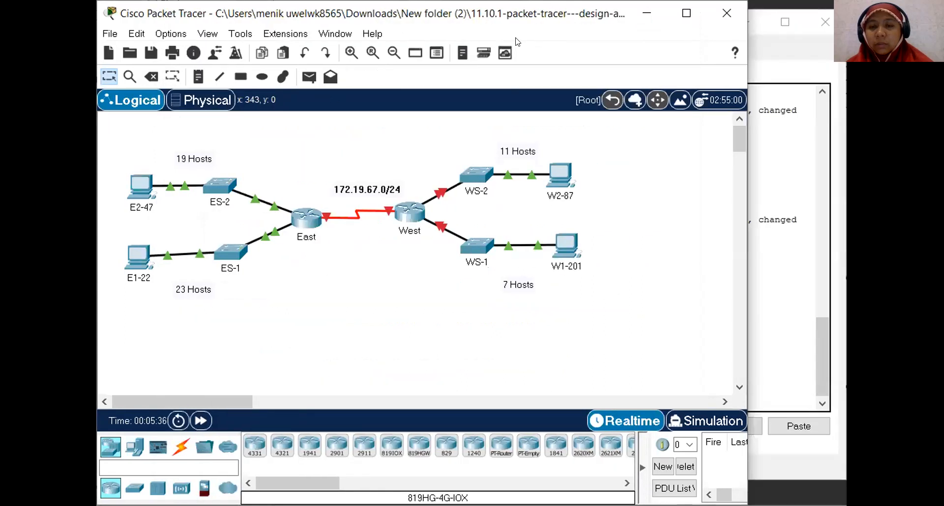
pyautogui.click(760, 75)
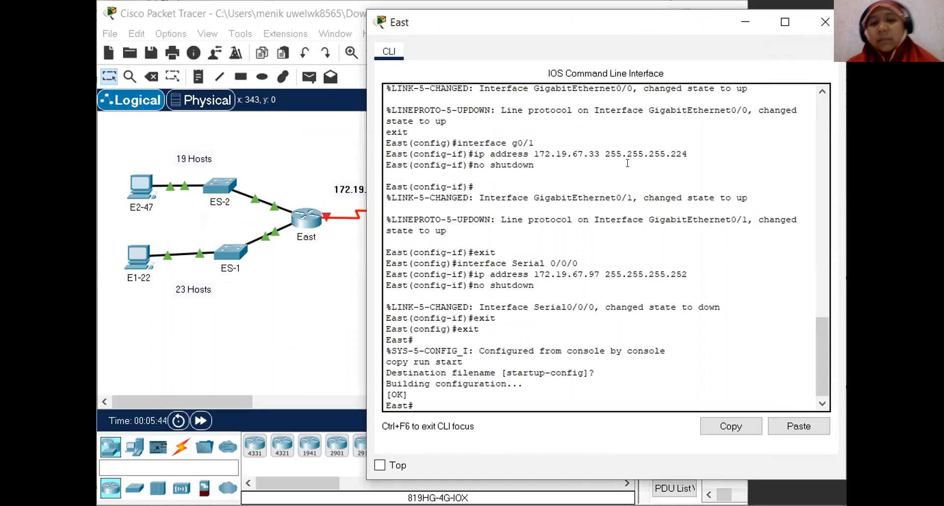
pyautogui.scroll(15, 593, 171)
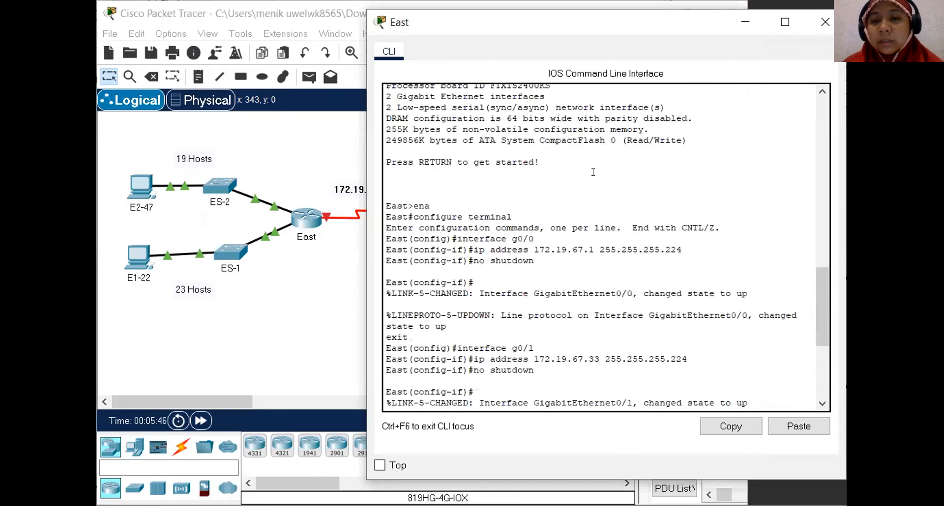
pyautogui.scroll(1, 593, 171)
pyautogui.scroll(-10, 593, 171)
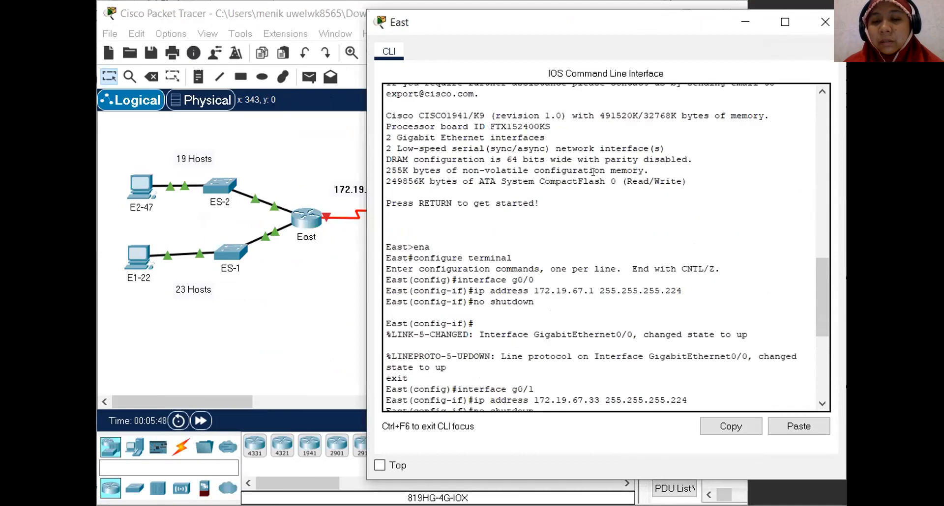
pyautogui.scroll(-3, 593, 171)
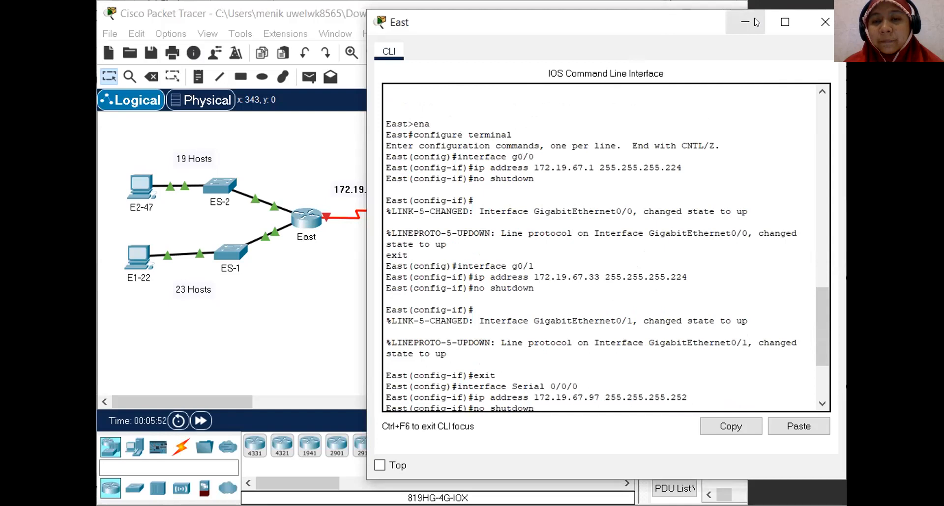
pyautogui.click(808, 20)
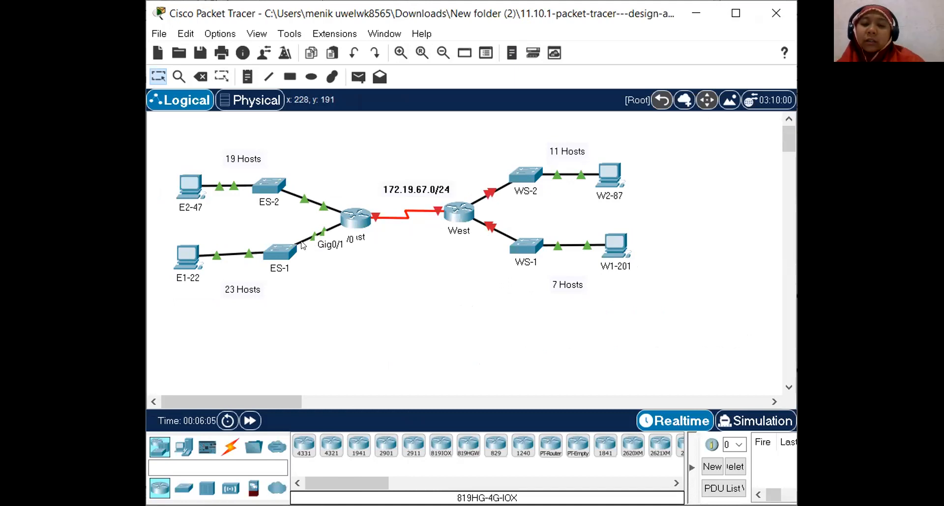
# Step: Open the West router's CLI beside the topology and enter global configuration mode with ena and configure terminal
pyautogui.click(462, 505)
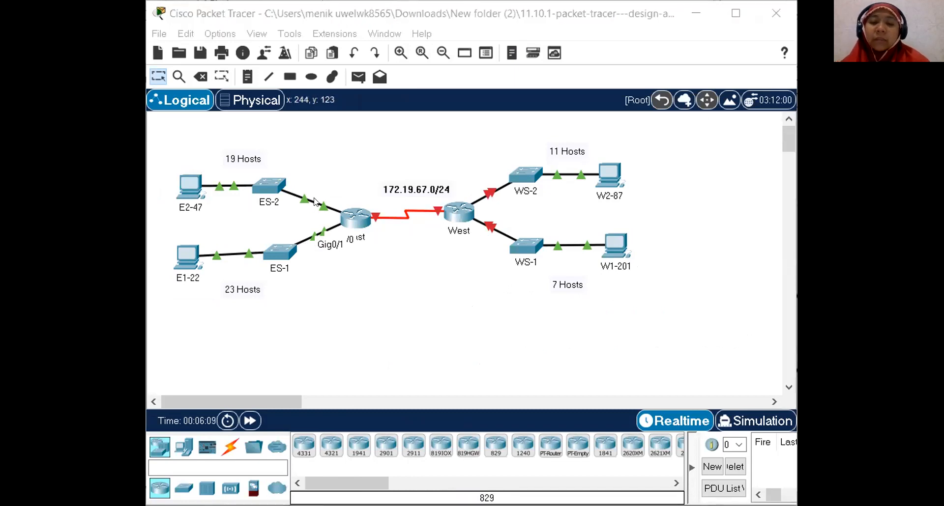
pyautogui.click(456, 211)
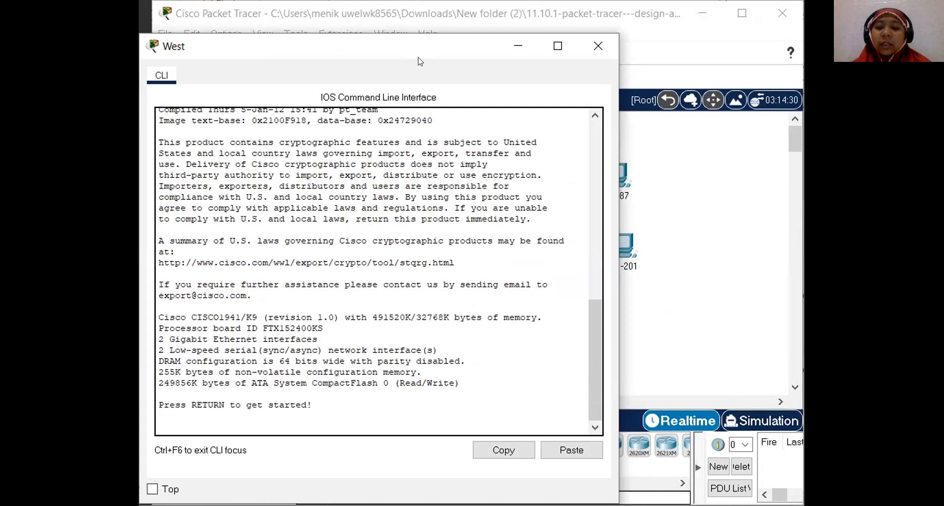
pyautogui.moveTo(418, 61); pyautogui.dragTo(820, 100)
pyautogui.press('Return')
pyautogui.write('ena')
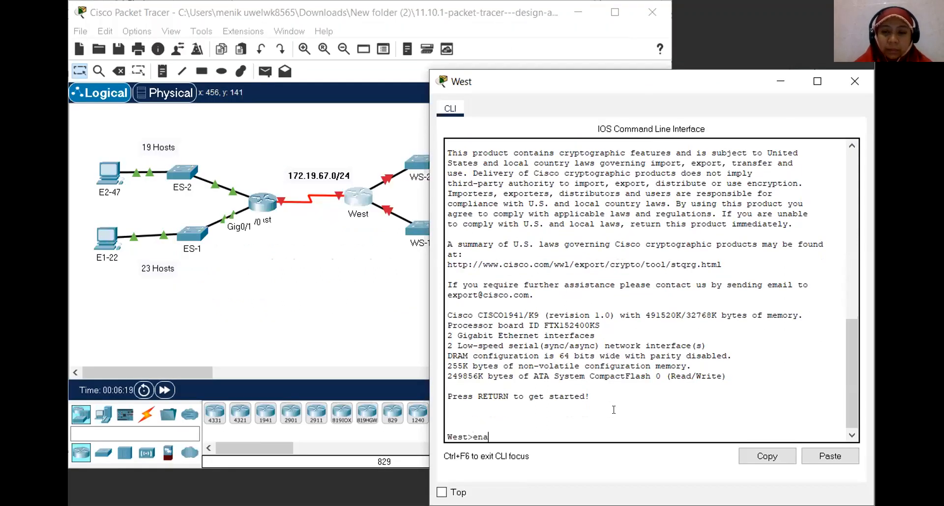
pyautogui.press('Return')
pyautogui.write('configure termina;')
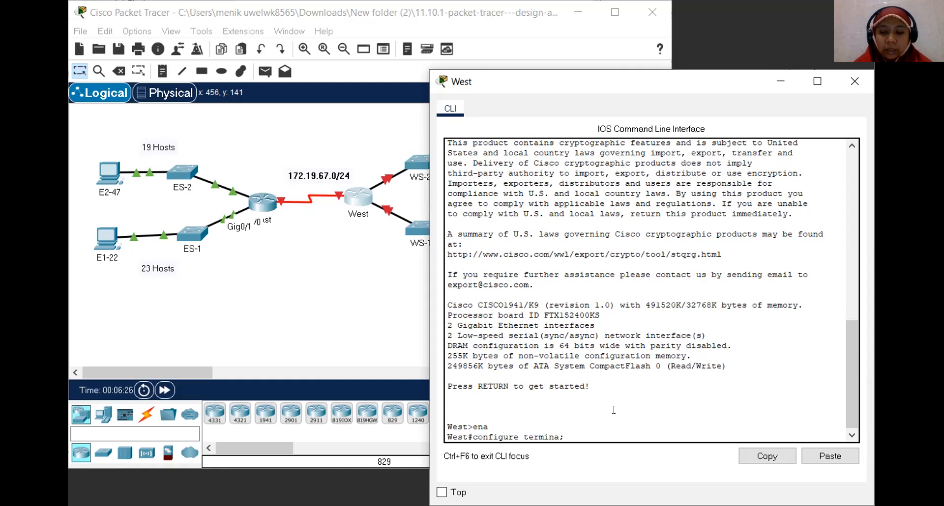
pyautogui.press('BackSpace')
pyautogui.write('l')
pyautogui.press('Return')
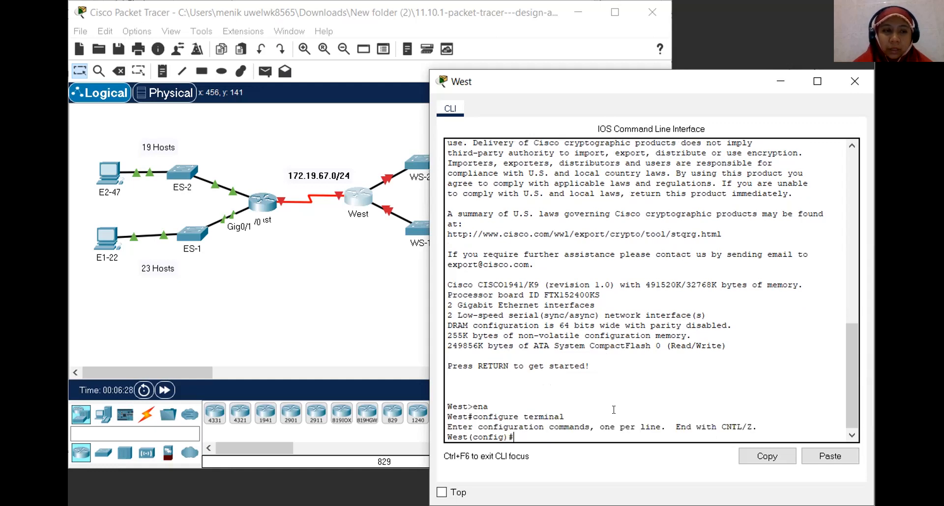
# Step: Enter interface configuration mode for g0/0 on the West router
pyautogui.write('interfac')
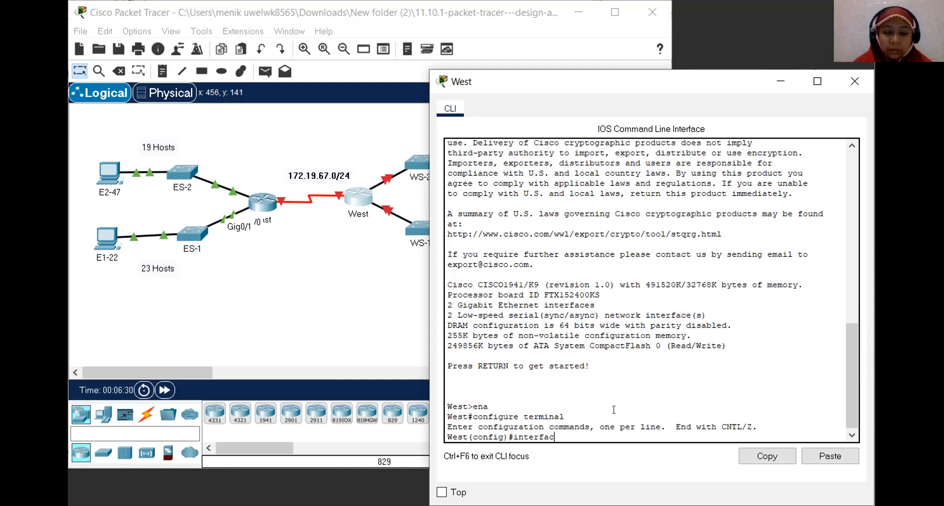
pyautogui.write('e g0.0')
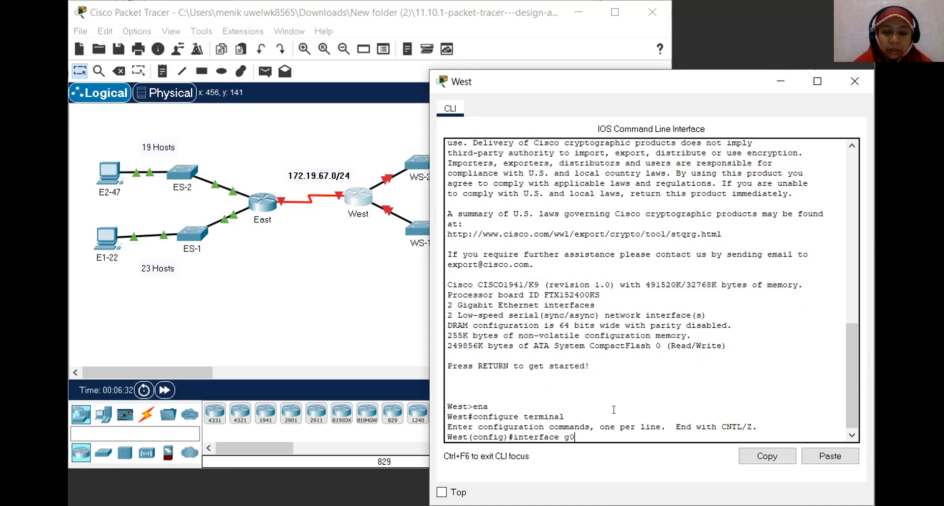
pyautogui.press('BackSpace')
pyautogui.press('BackSpace')
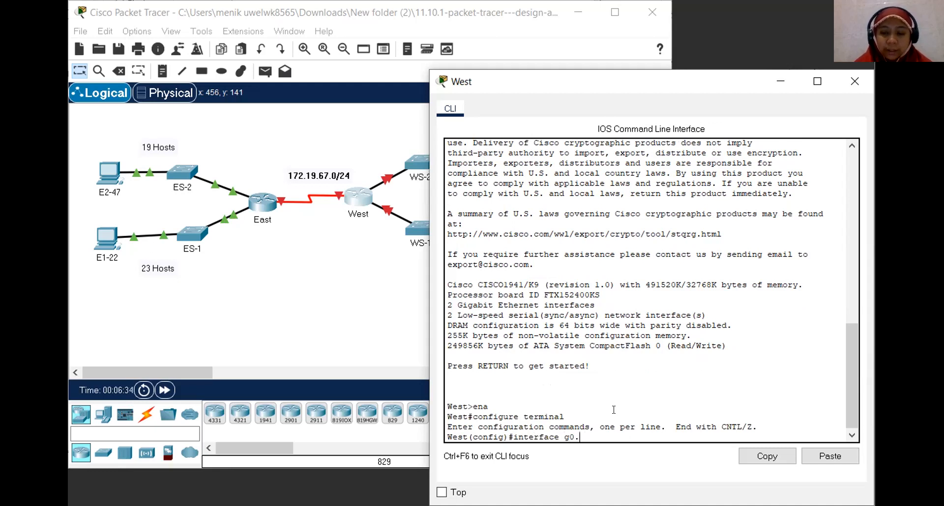
pyautogui.write('/0')
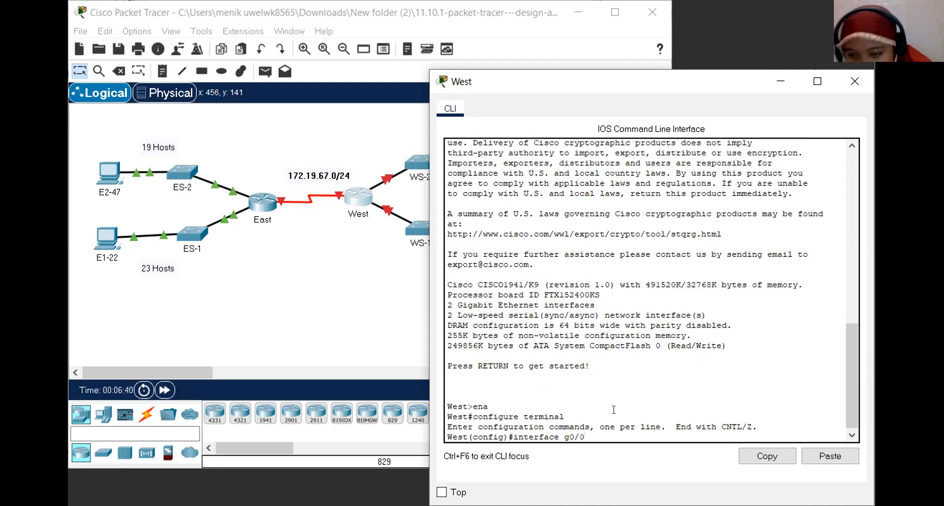
pyautogui.press('Return')
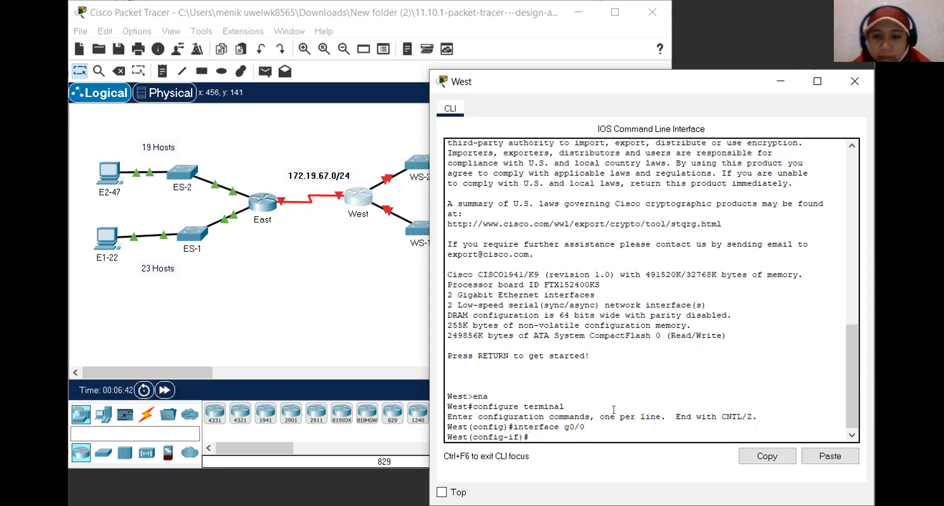
# Step: Assign IP address 172.19.67.65 with subnet mask 255.255.255.240 to the West router's g0/0 interface
pyautogui.write('ip ad')
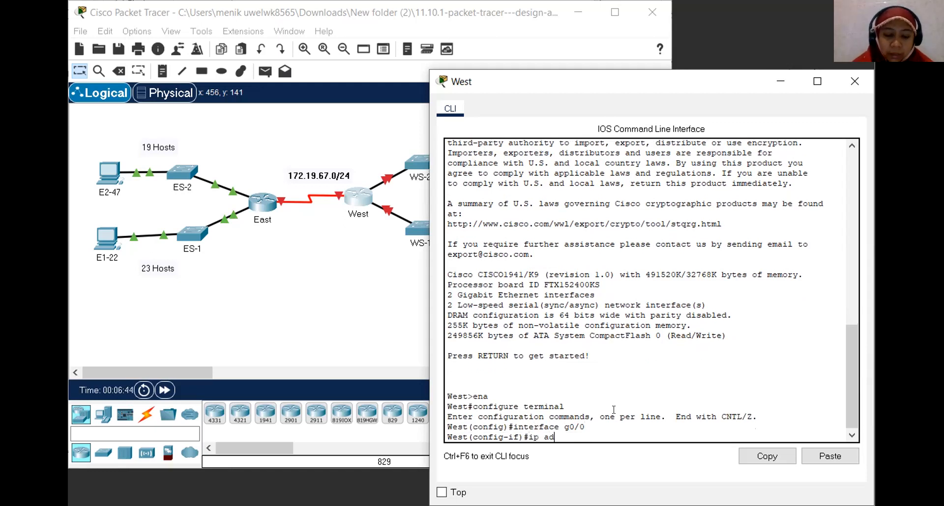
pyautogui.write('dress')
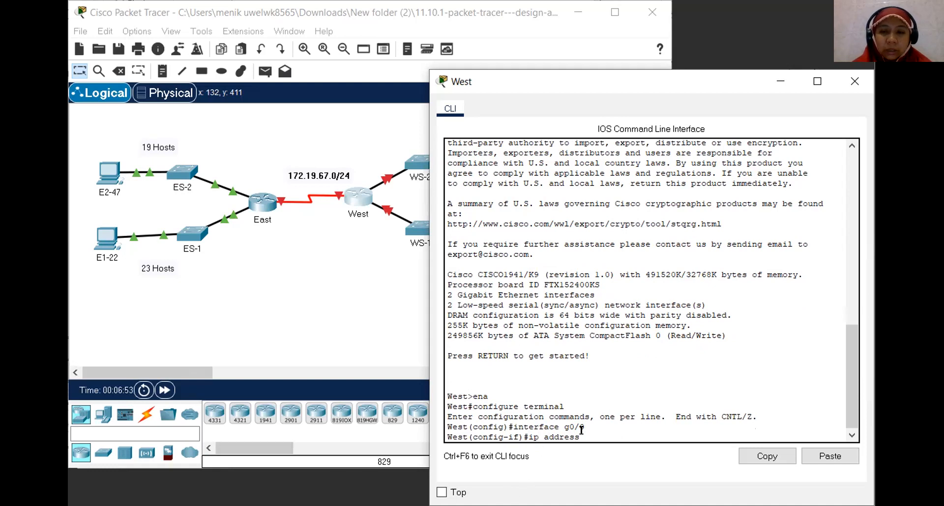
pyautogui.write('172.')
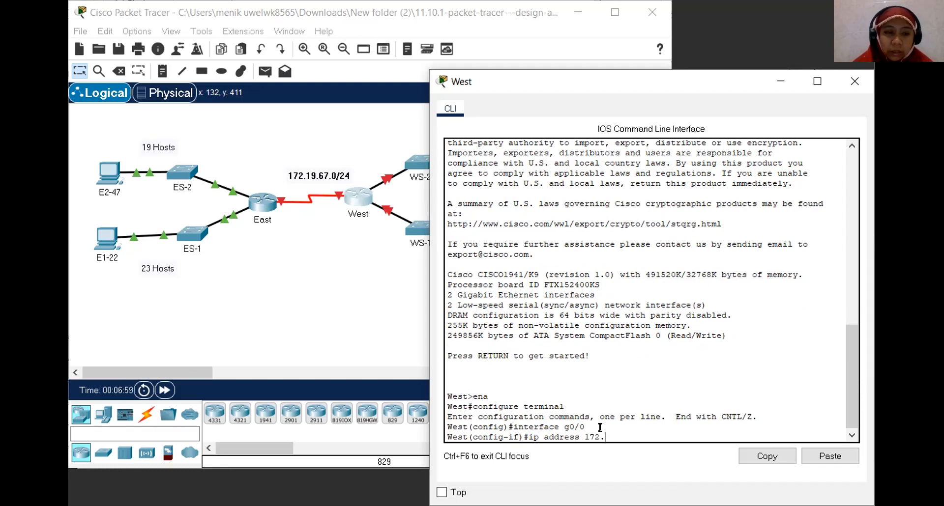
pyautogui.write('189.')
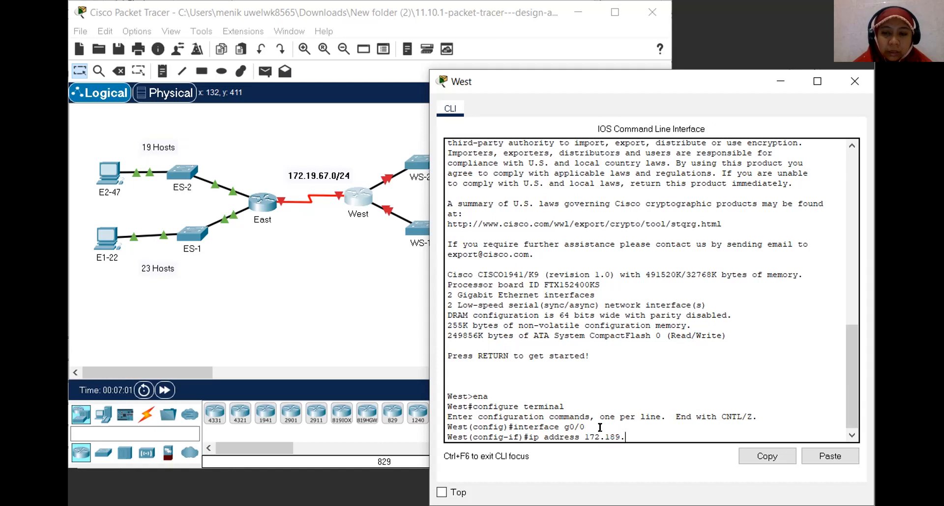
pyautogui.press('BackSpace')
pyautogui.press('BackSpace')
pyautogui.press('BackSpace')
pyautogui.write('9.')
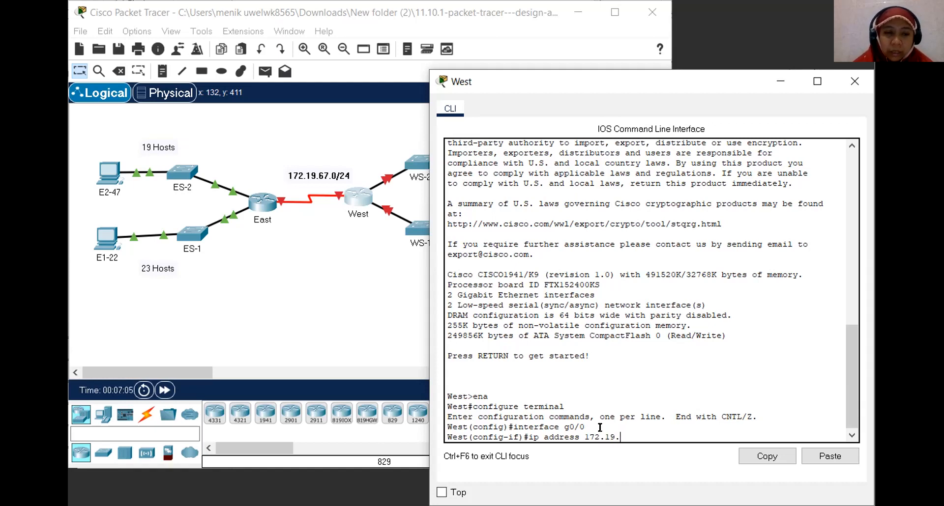
pyautogui.write('67.65')
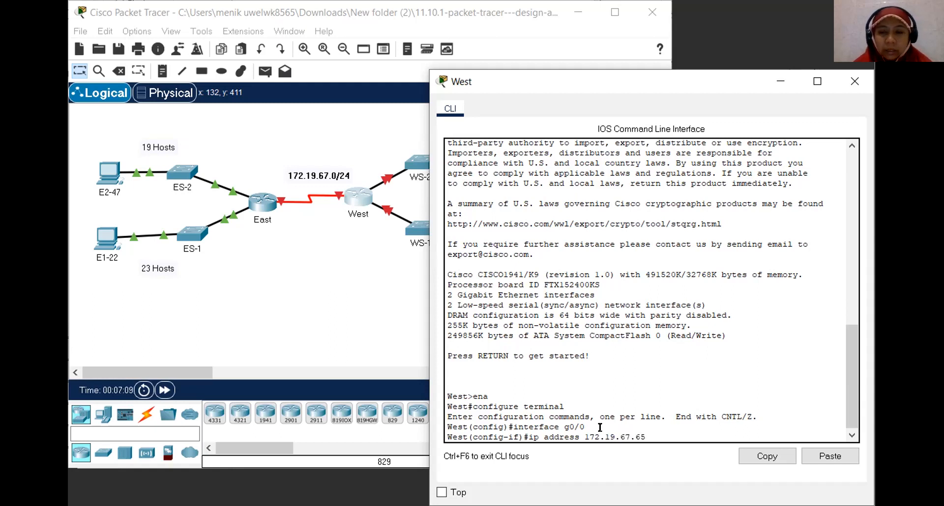
pyautogui.write(' 255.255')
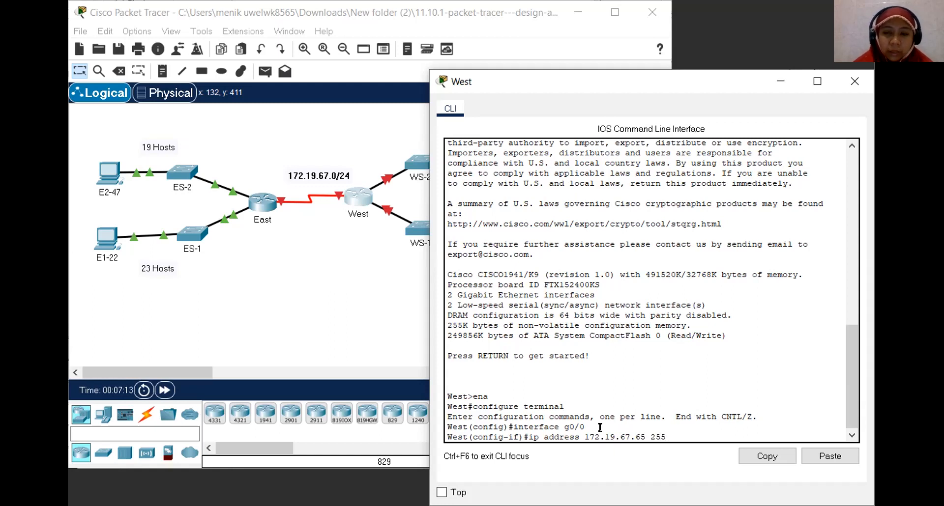
pyautogui.write('.255')
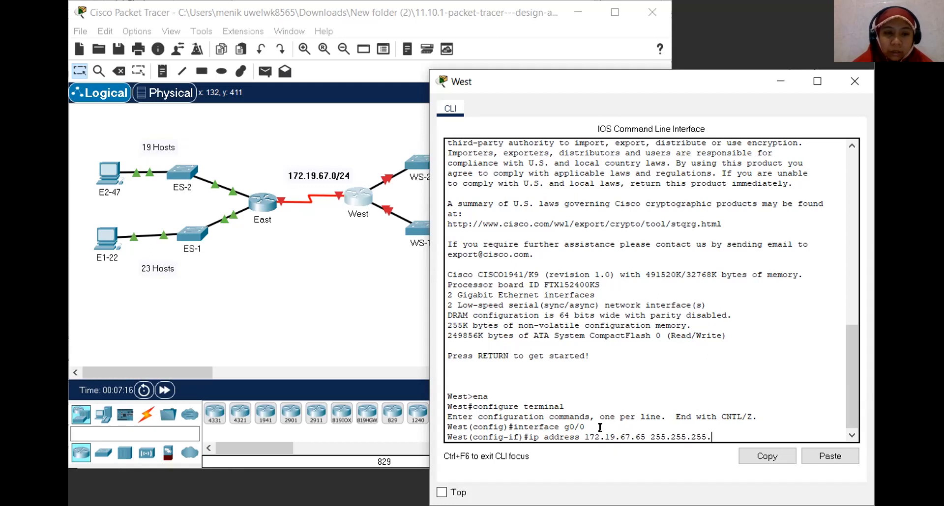
pyautogui.write('.240')
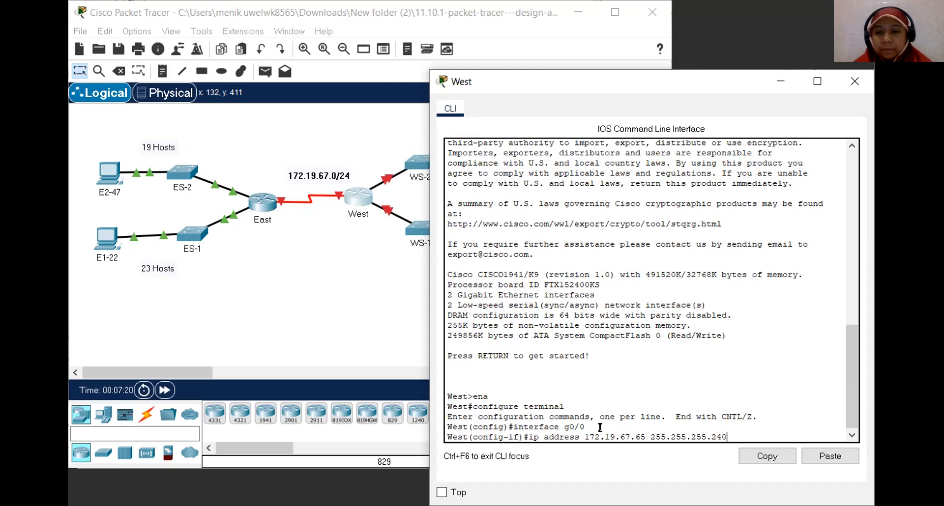
pyautogui.press('Return')
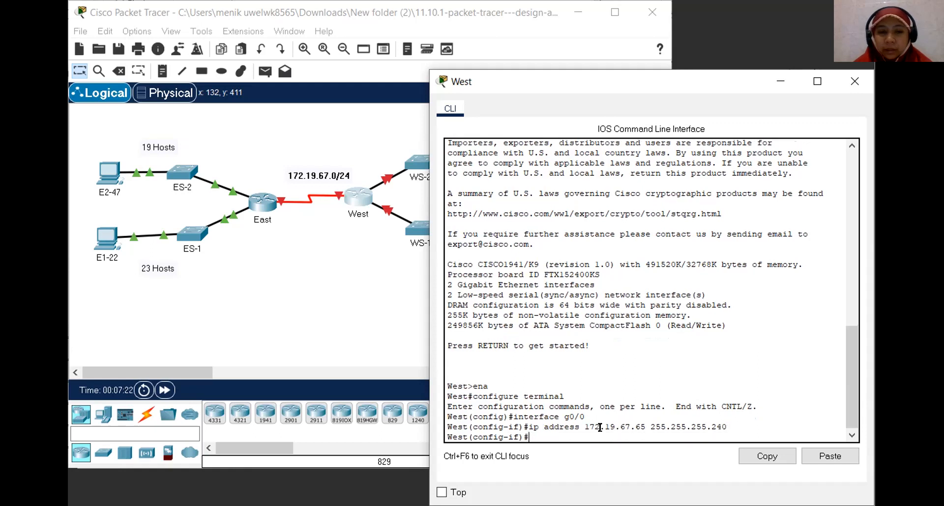
# Step: Enable the West router's g0/0 interface with no shutdown and exit to global configuration mode
pyautogui.write('no shutdown')
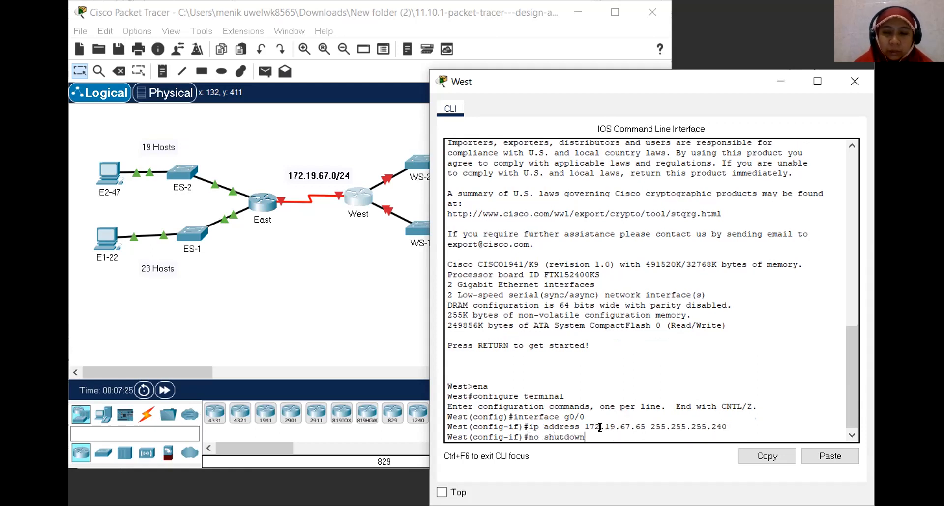
pyautogui.press('Return')
pyautogui.press('Return')
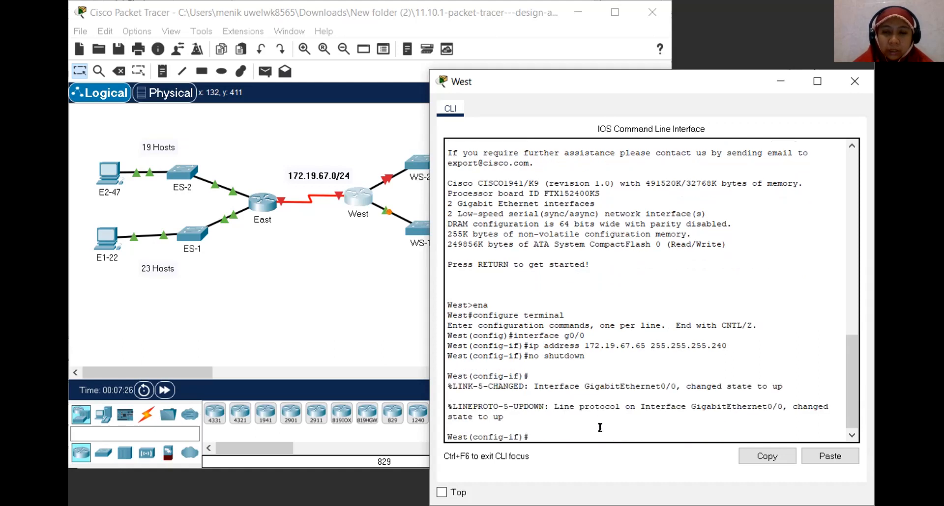
pyautogui.write('exi')
pyautogui.write('t')
pyautogui.press('Return')
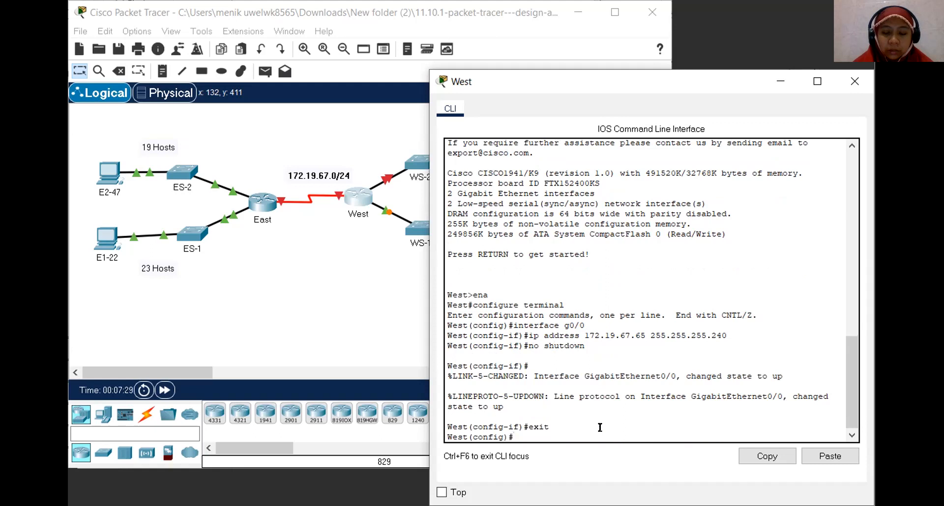
# Step: Try to select g0/1 and address it in one command: interface g0/1 172.19.67.81 255.255.255.240
pyautogui.write('interface g0')
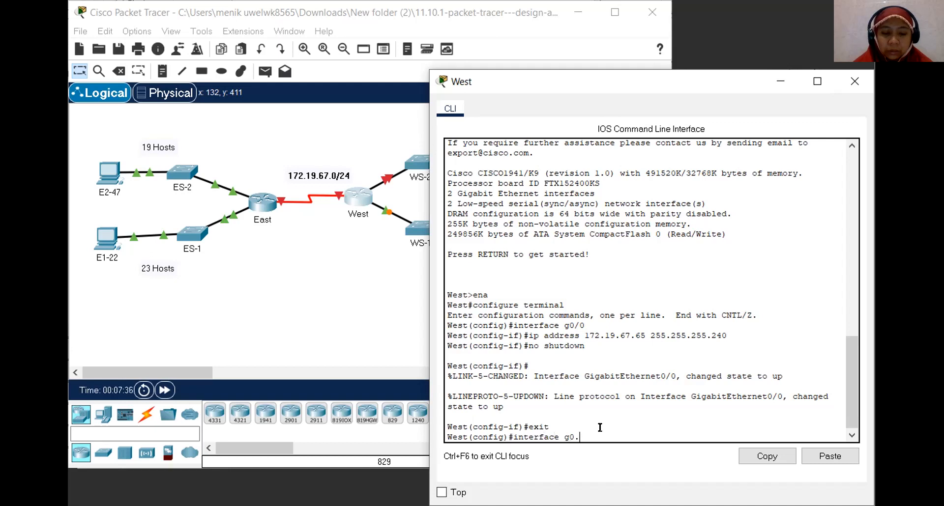
pyautogui.write('/1 172')
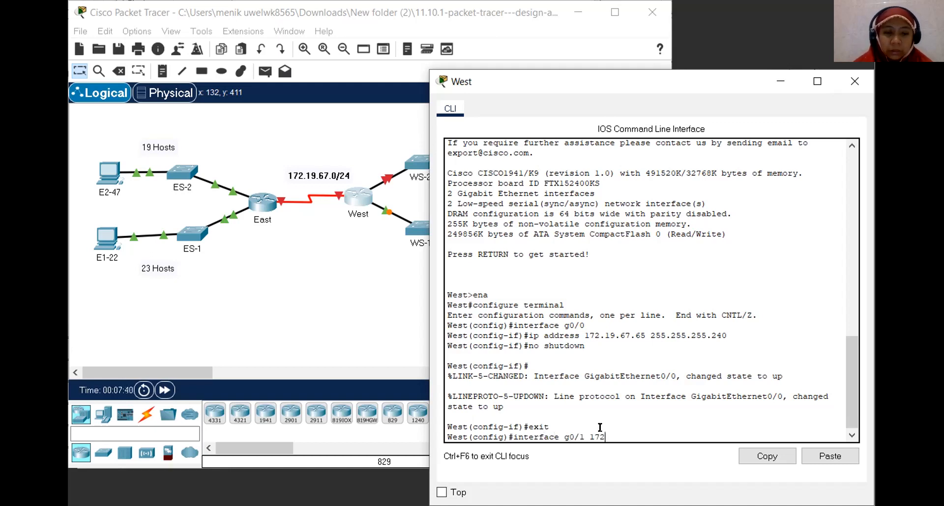
pyautogui.write('.19')
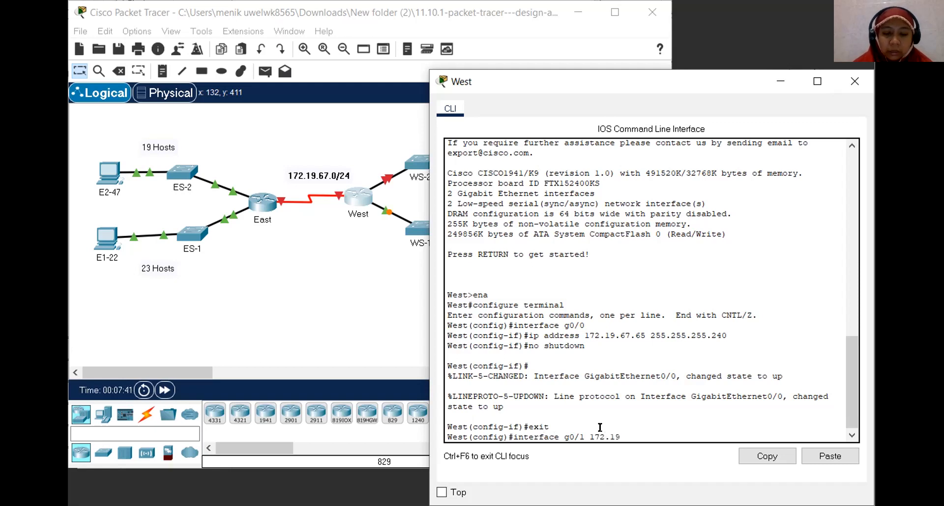
pyautogui.write('.67')
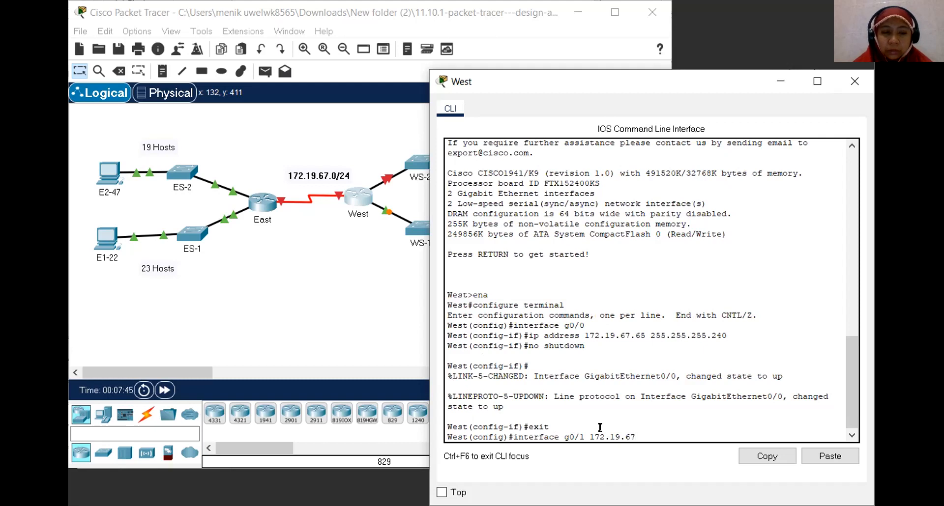
pyautogui.write('.81')
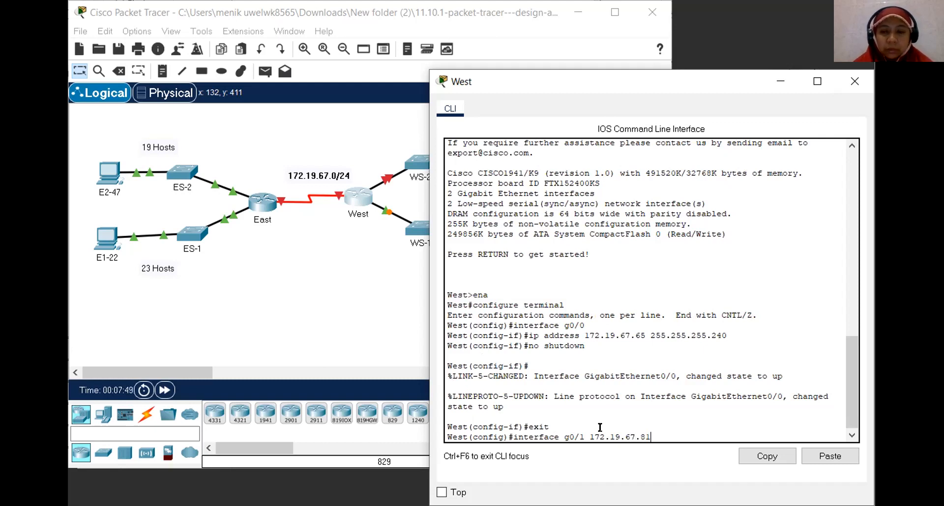
pyautogui.write(' 255.255.255.')
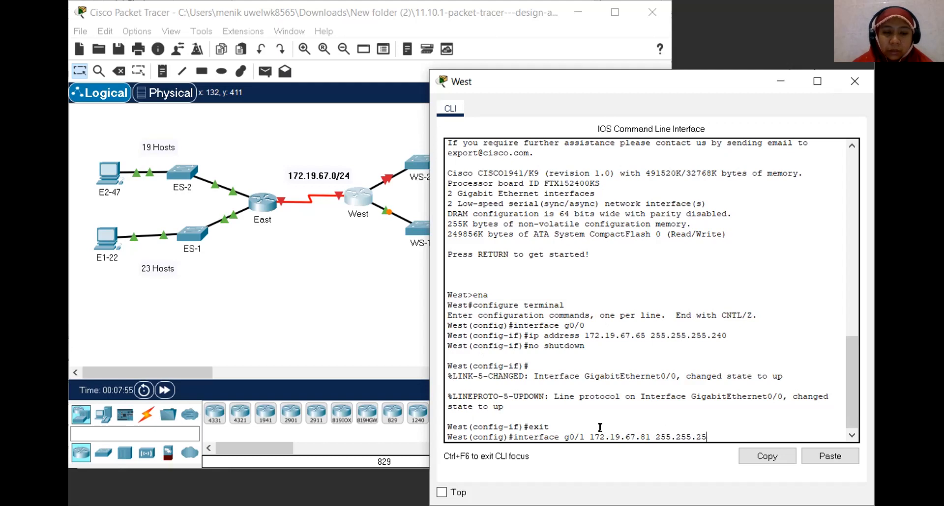
pyautogui.write('240')
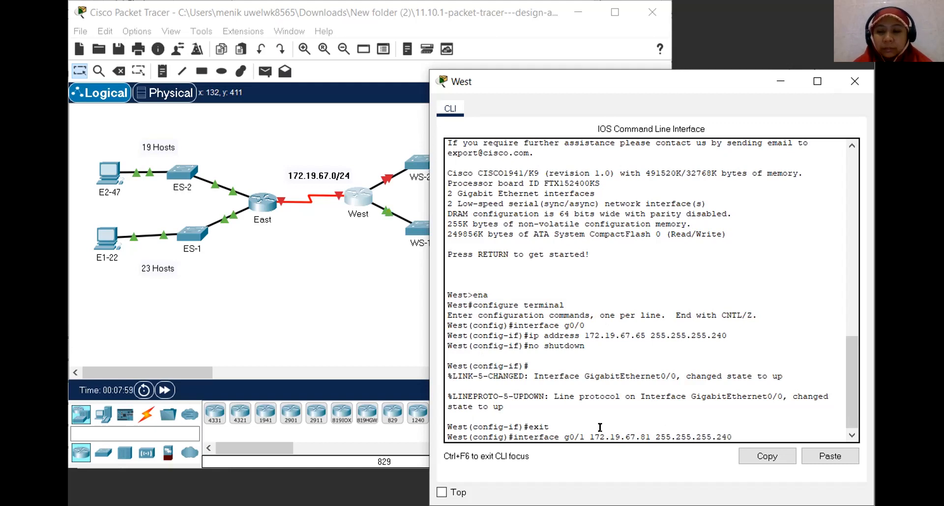
pyautogui.press('Return')
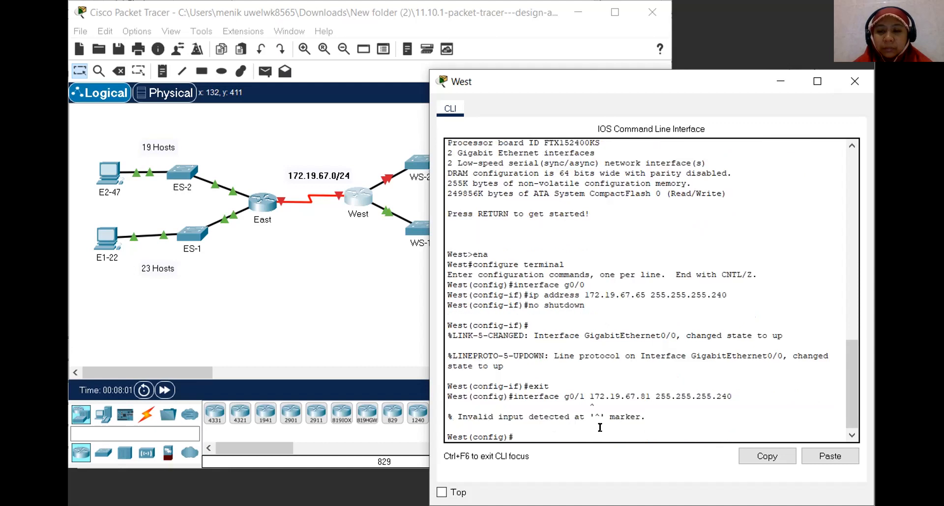
# Step: Recall the previous command, strip its address and mask, and run interface g0/1 to enter that interface's configuration mode
pyautogui.press('Up')
pyautogui.press('BackSpace')
pyautogui.press('BackSpace')
pyautogui.press('BackSpace')
pyautogui.press('BackSpace')
pyautogui.press('BackSpace')
pyautogui.press('BackSpace')
pyautogui.press('BackSpace')
pyautogui.press('BackSpace')
pyautogui.press('BackSpace')
pyautogui.press('BackSpace')
pyautogui.press('BackSpace')
pyautogui.press('BackSpace')
pyautogui.press('BackSpace')
pyautogui.press('BackSpace')
pyautogui.press('BackSpace')
pyautogui.press('BackSpace')
pyautogui.press('BackSpace')
pyautogui.press('BackSpace')
pyautogui.press('BackSpace')
pyautogui.press('BackSpace')
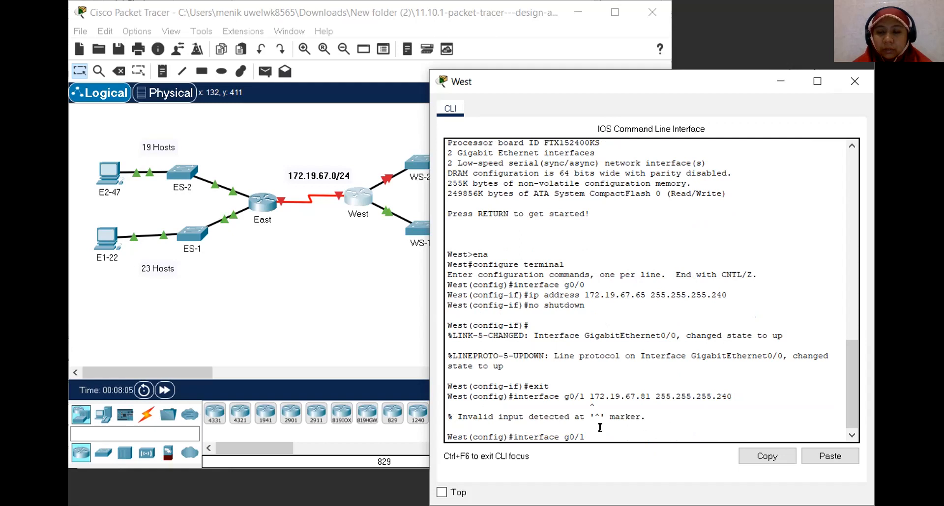
pyautogui.press('Return')
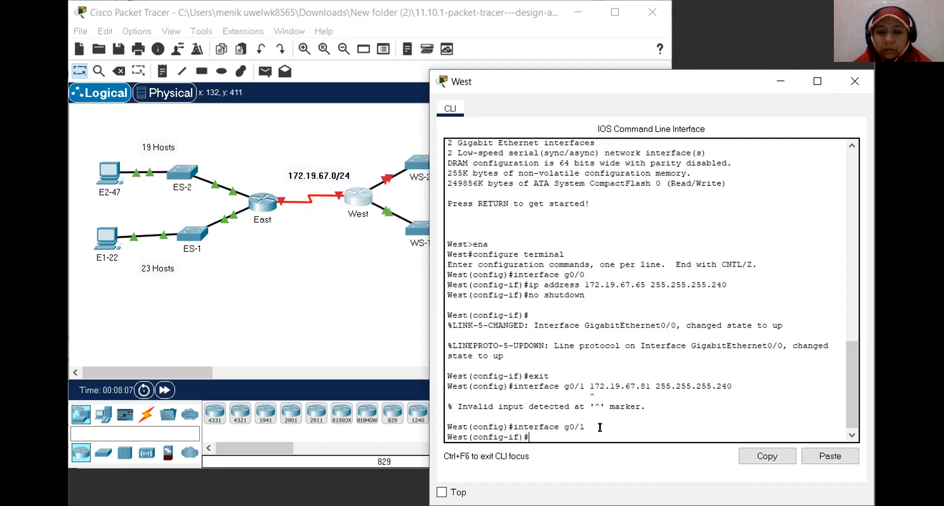
# Step: Assign IP address 172.19.67.81 with subnet mask 255.255.255.240 to the West router's g0/1 interface
pyautogui.write('ip address')
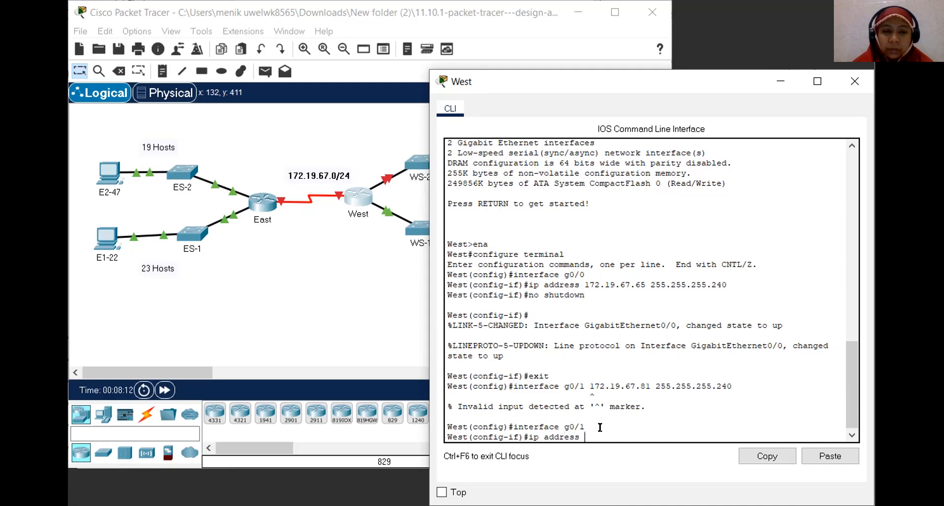
pyautogui.write('172')
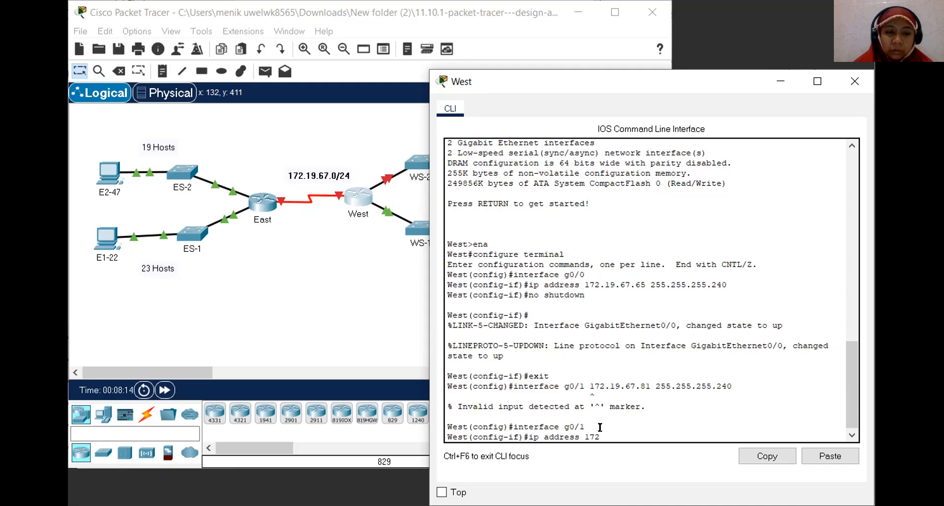
pyautogui.write('.19.67.')
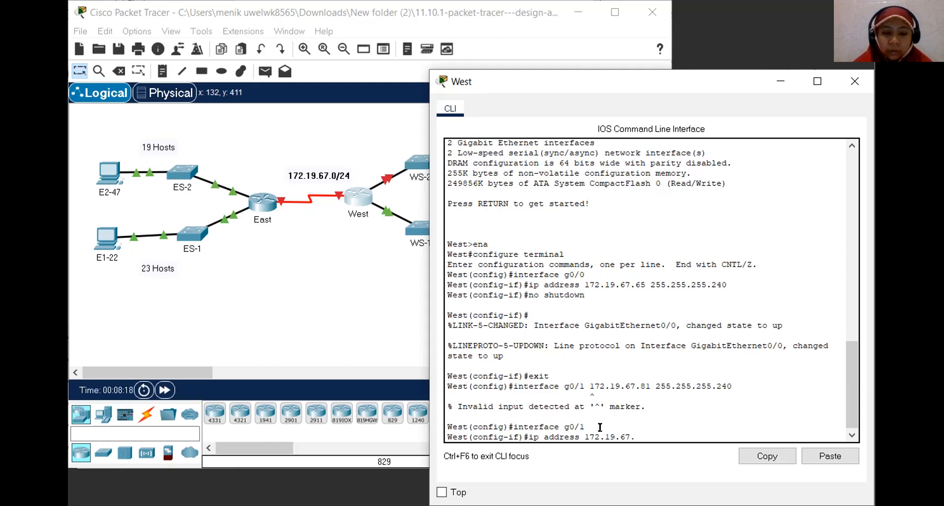
pyautogui.write('81')
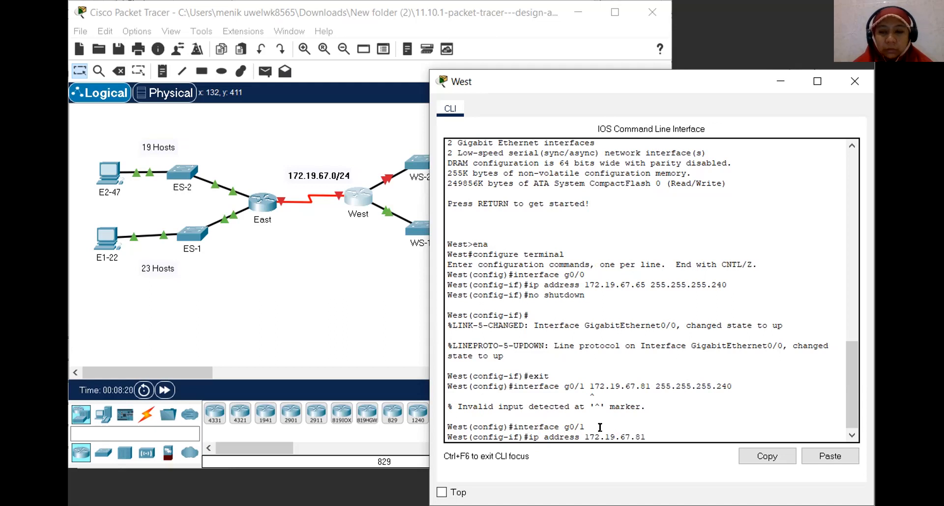
pyautogui.write(' 26')
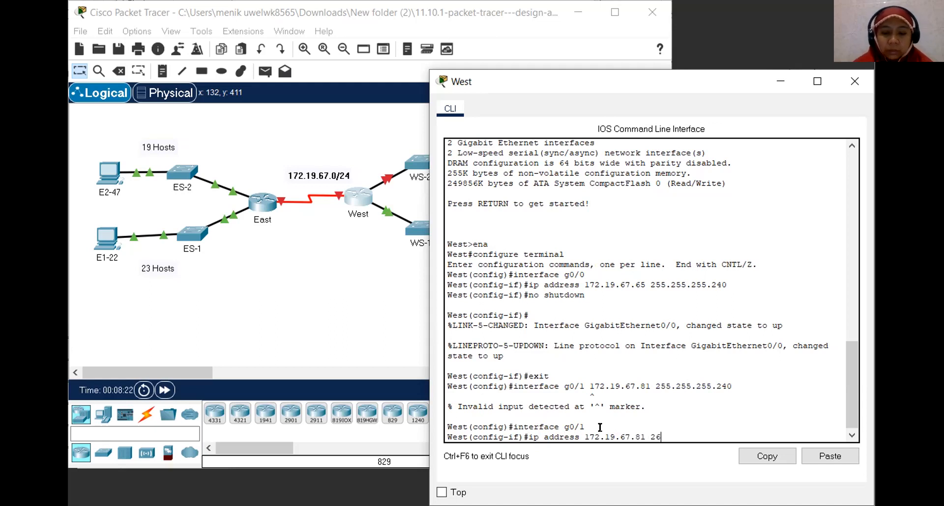
pyautogui.press('BackSpace')
pyautogui.write('55.2')
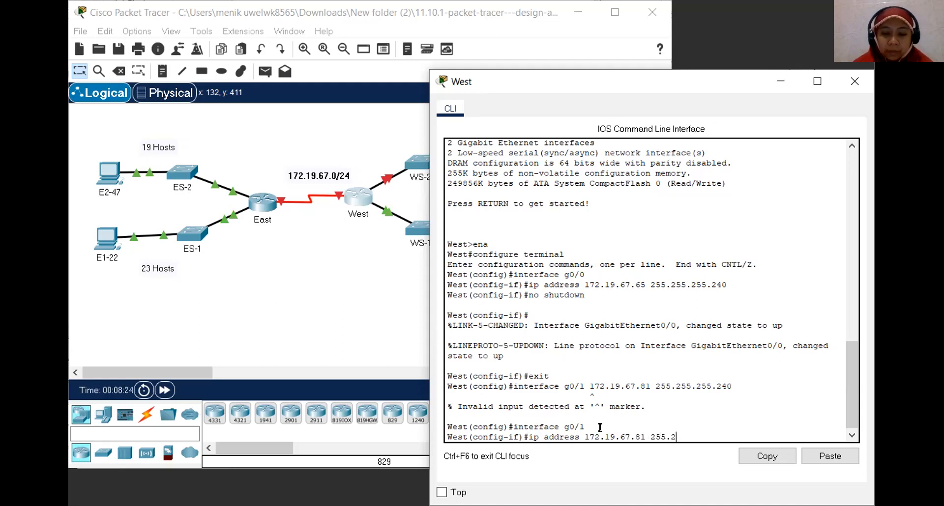
pyautogui.write('55.255')
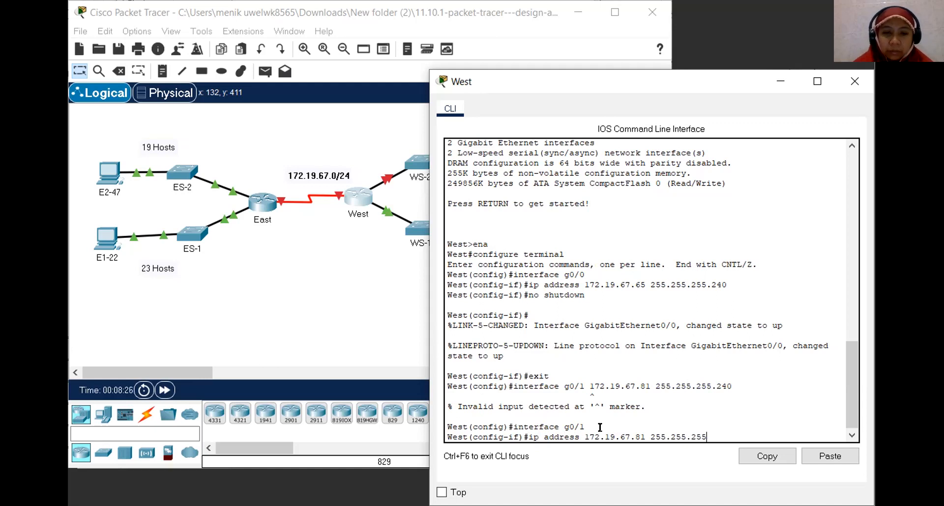
pyautogui.write('.240')
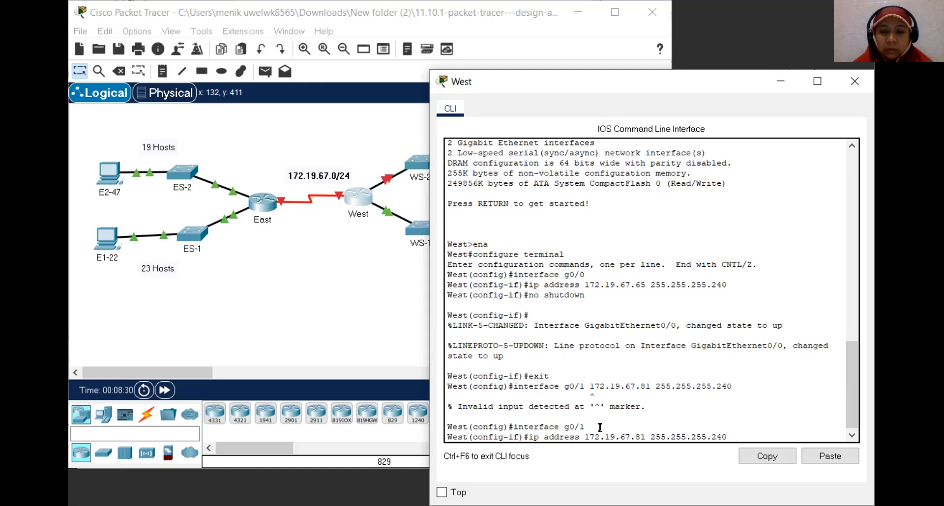
pyautogui.press('Return')
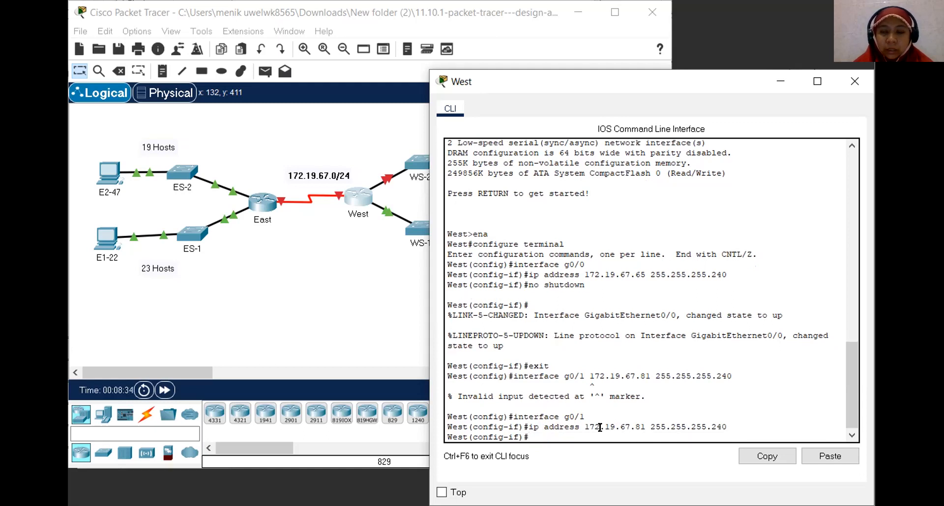
# Step: Enable the West router's g0/1 interface with no shutdown and exit to global configuration mode
pyautogui.write('no shutd')
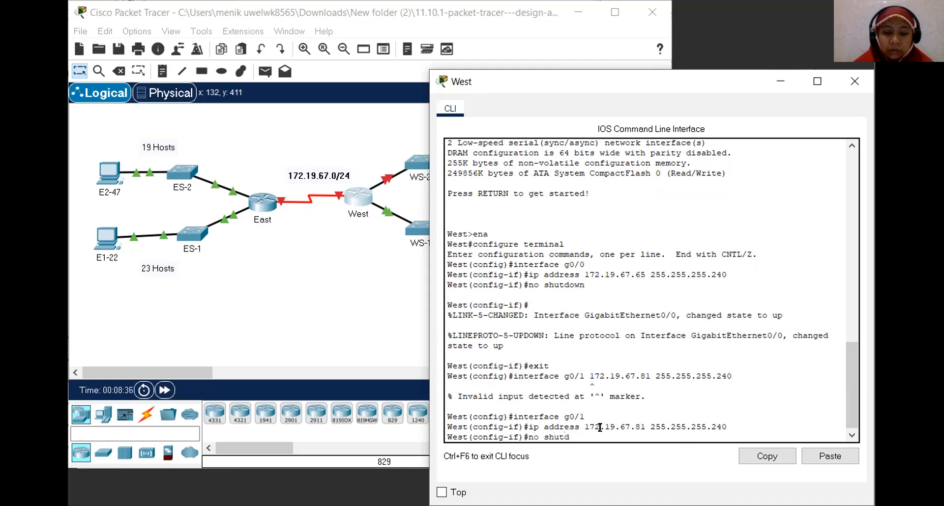
pyautogui.write('own')
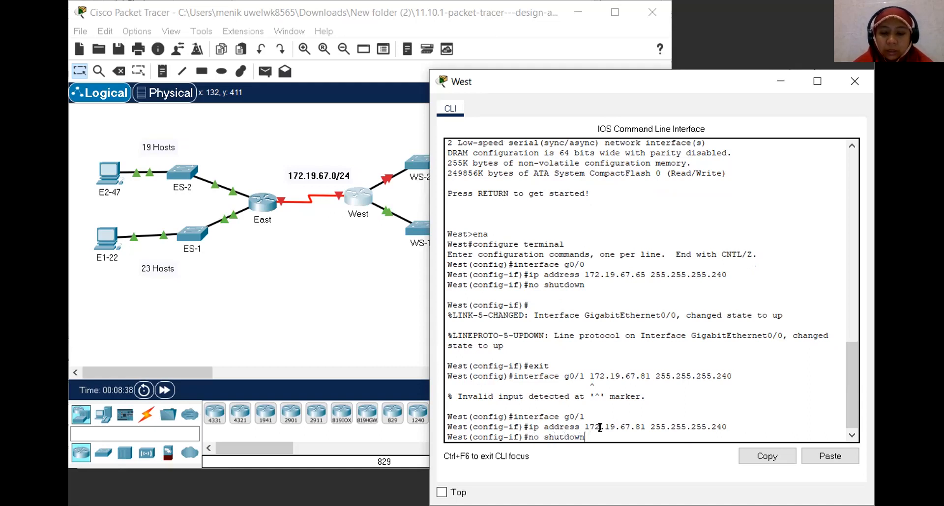
pyautogui.press('Return')
pyautogui.press('Return')
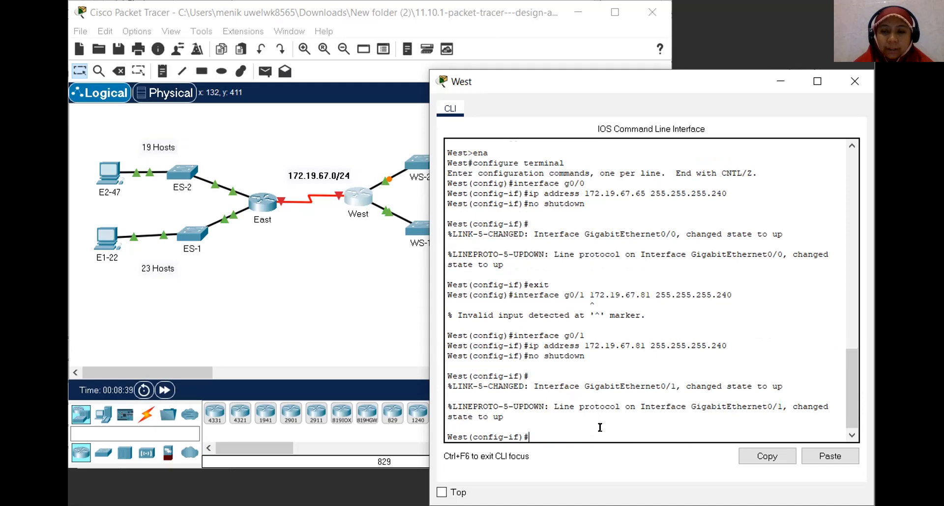
pyautogui.write('exit')
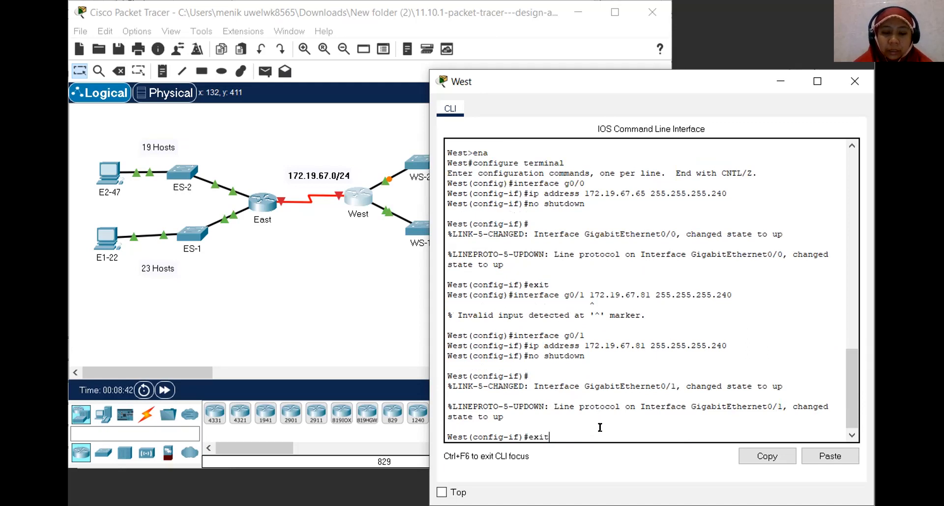
pyautogui.press('Return')
# Step: Configure West's Serial 0/0/0 interface with IP address 172.19.67.98 and mask 255.255.255.252, and enable it with no shut down
pyautogui.write('interface ')
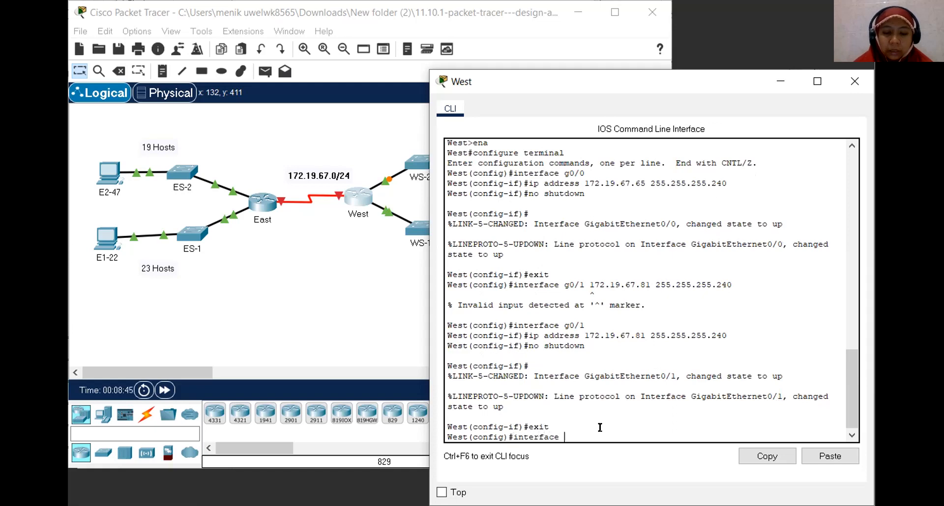
pyautogui.write('Seri')
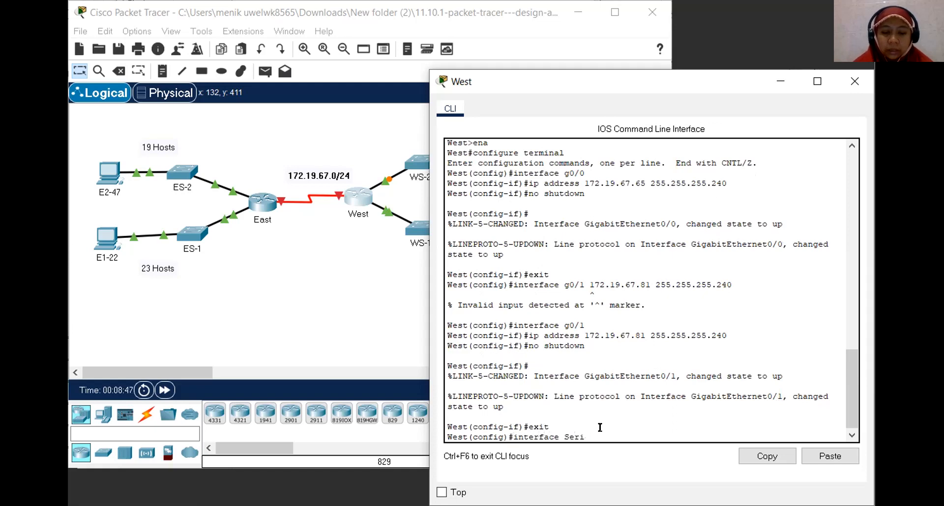
pyautogui.write('al 0/0/0')
pyautogui.press('Return')
pyautogui.write('ip address 2')
pyautogui.press('BackSpace')
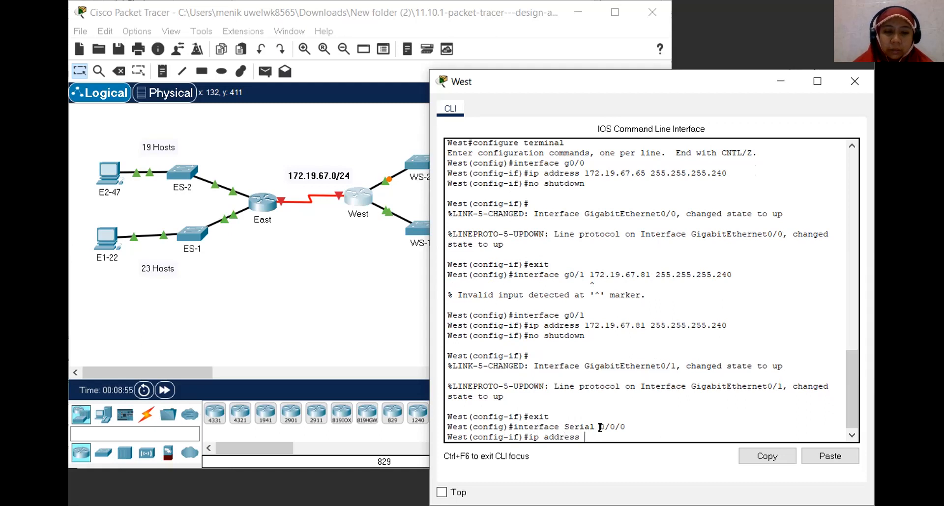
pyautogui.write('17')
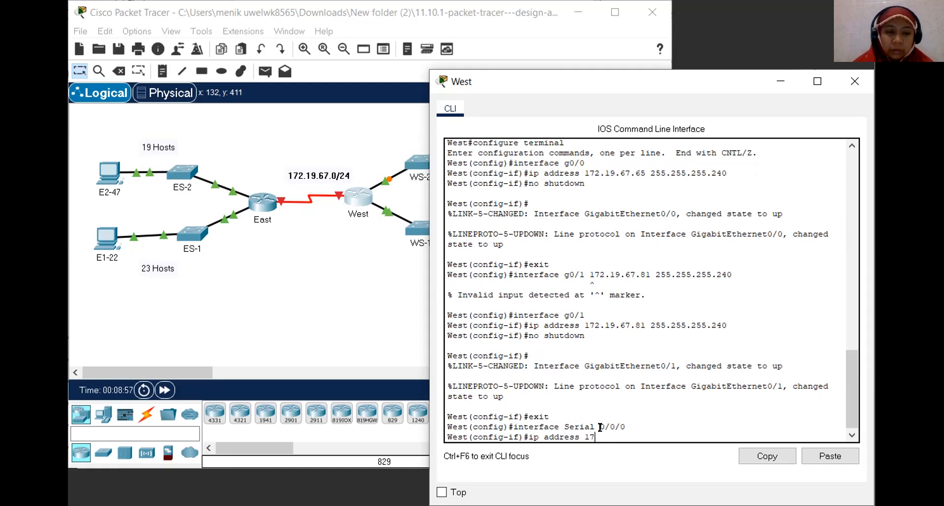
pyautogui.write('2.19')
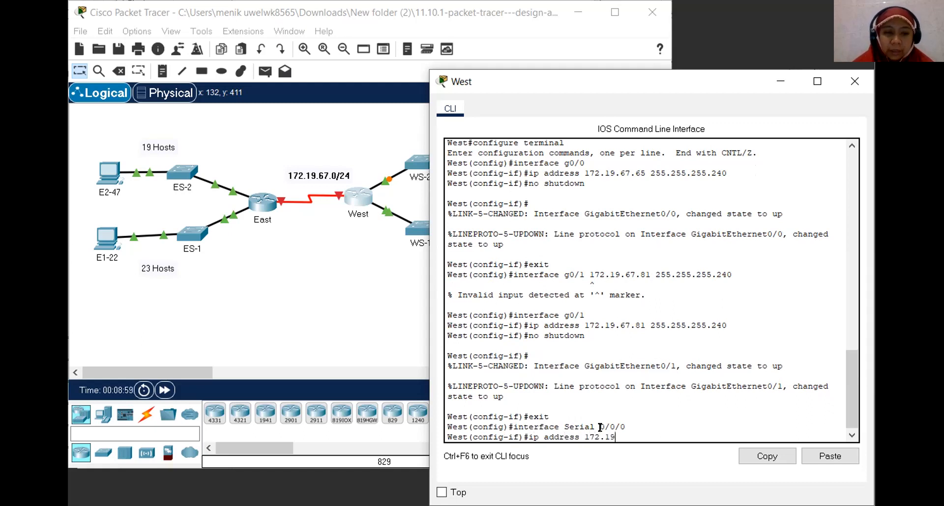
pyautogui.write('.67.98')
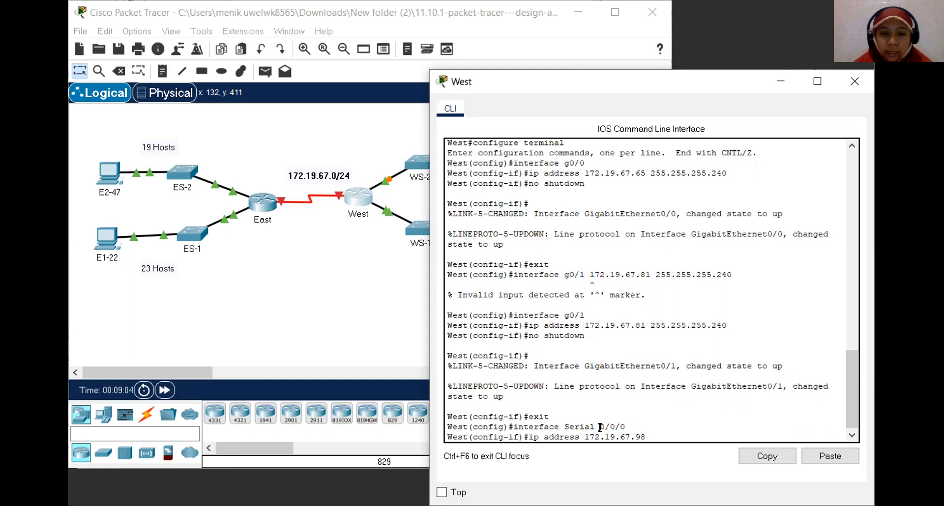
pyautogui.write(' 255.255.255.')
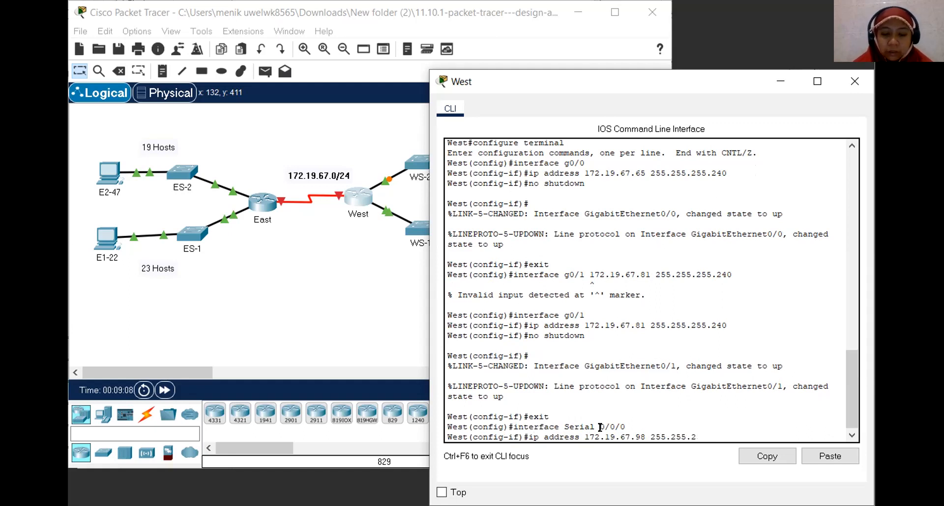
pyautogui.write('252')
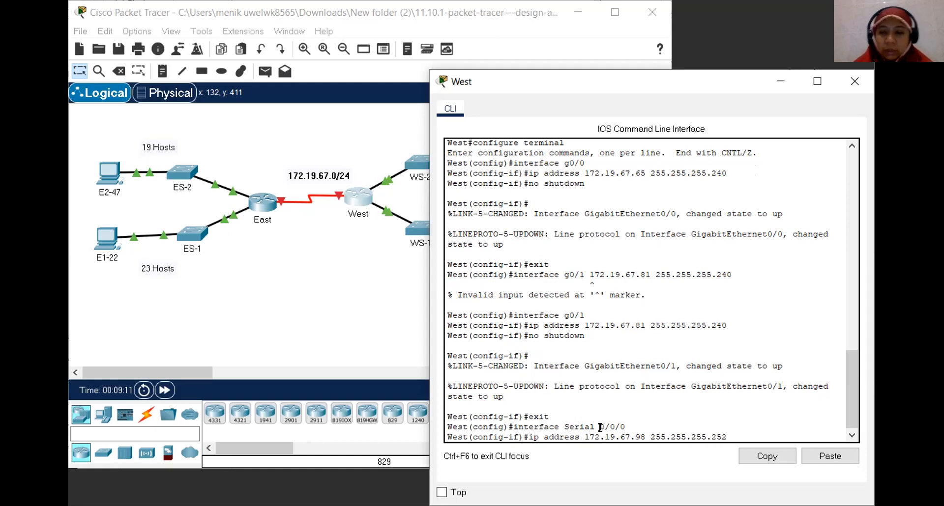
pyautogui.press('Return')
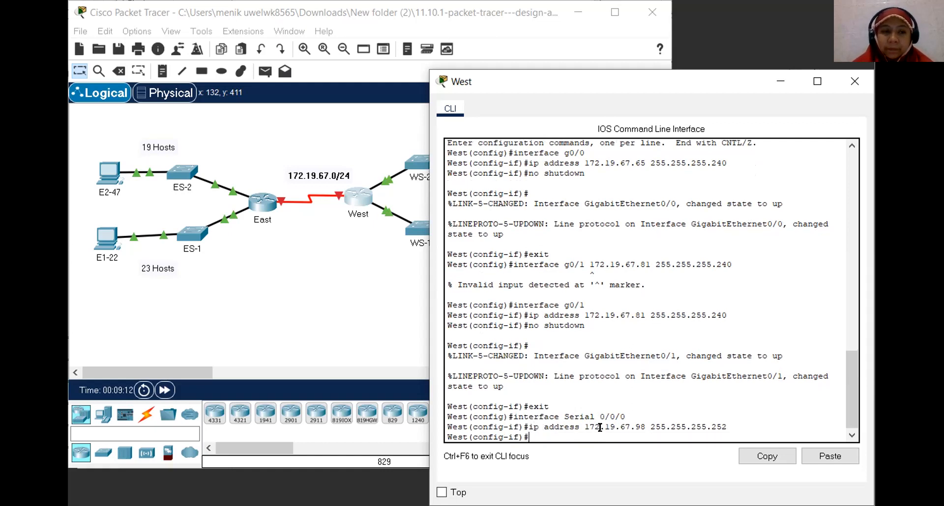
pyautogui.write('no shut down')
pyautogui.press('Return')
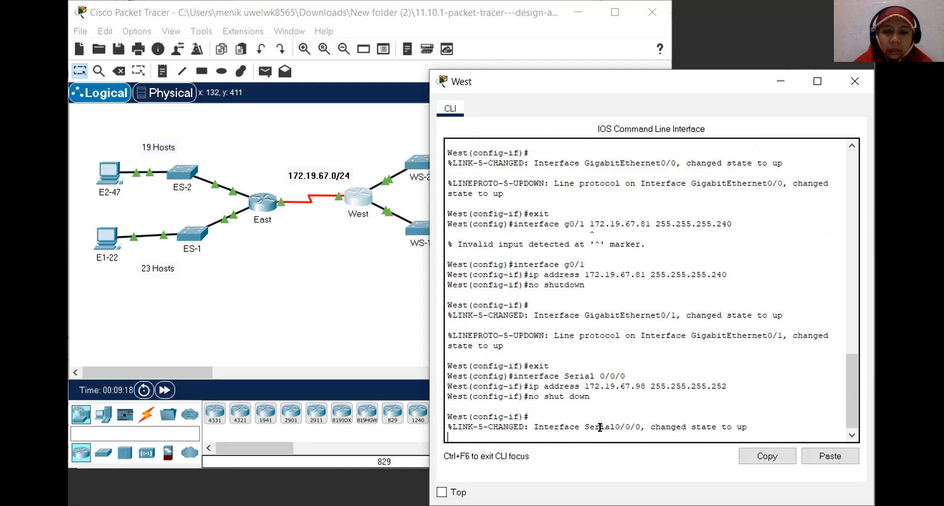
pyautogui.press('Up')
pyautogui.press('Up')
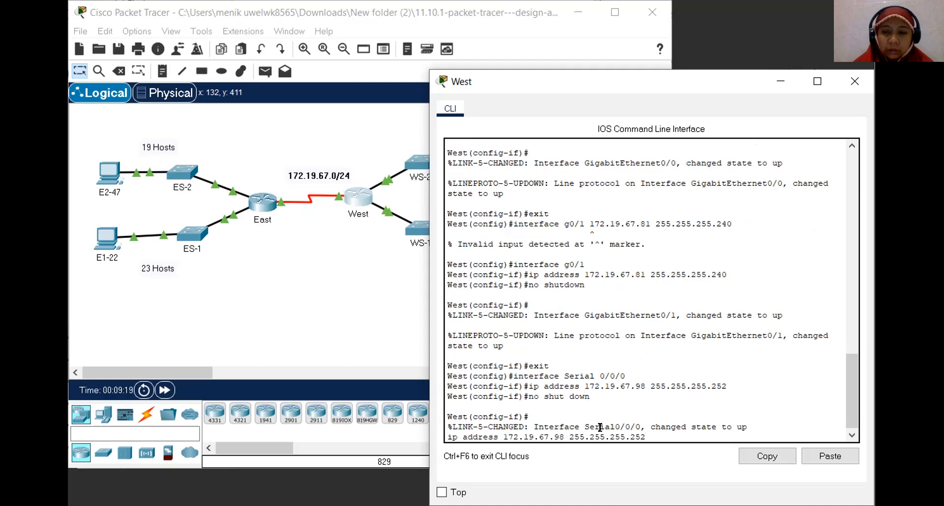
pyautogui.press('Up')
pyautogui.press('BackSpace')
pyautogui.press('BackSpace')
pyautogui.press('BackSpace')
pyautogui.press('BackSpace')
pyautogui.press('BackSpace')
pyautogui.press('BackSpace')
pyautogui.press('BackSpace')
pyautogui.press('BackSpace')
pyautogui.press('BackSpace')
pyautogui.press('BackSpace')
pyautogui.press('BackSpace')
pyautogui.press('BackSpace')
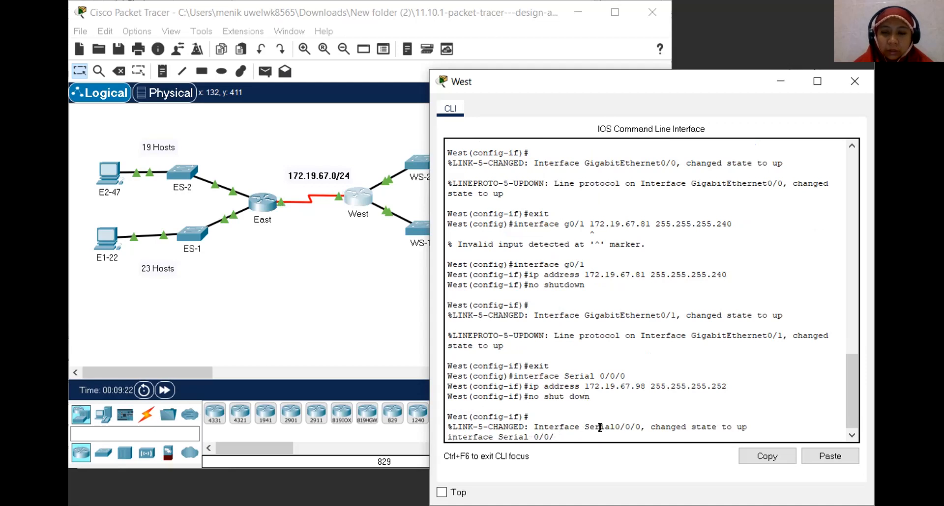
pyautogui.write('\\')
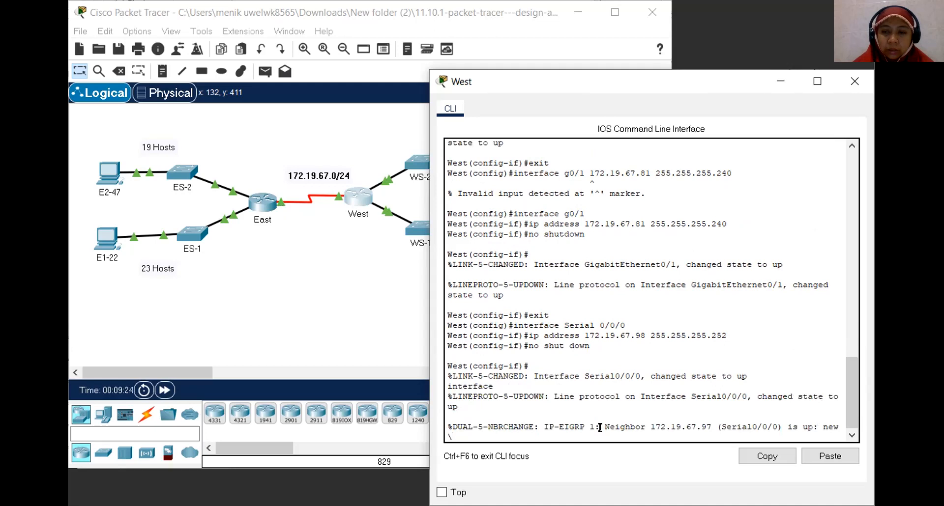
pyautogui.press('Return')
# Step: Run no shutdown once more on the West router's Serial 0/0/0 interface
pyautogui.write('n')
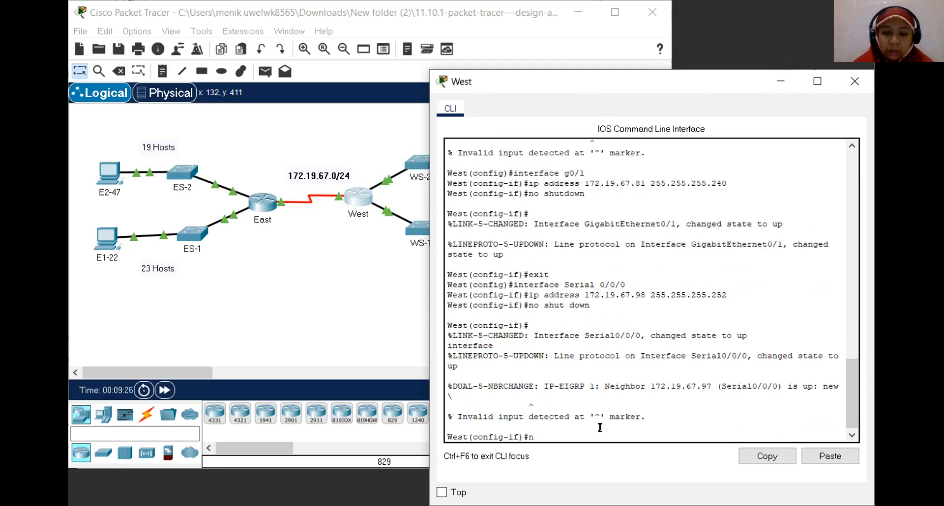
pyautogui.write('o shutdown')
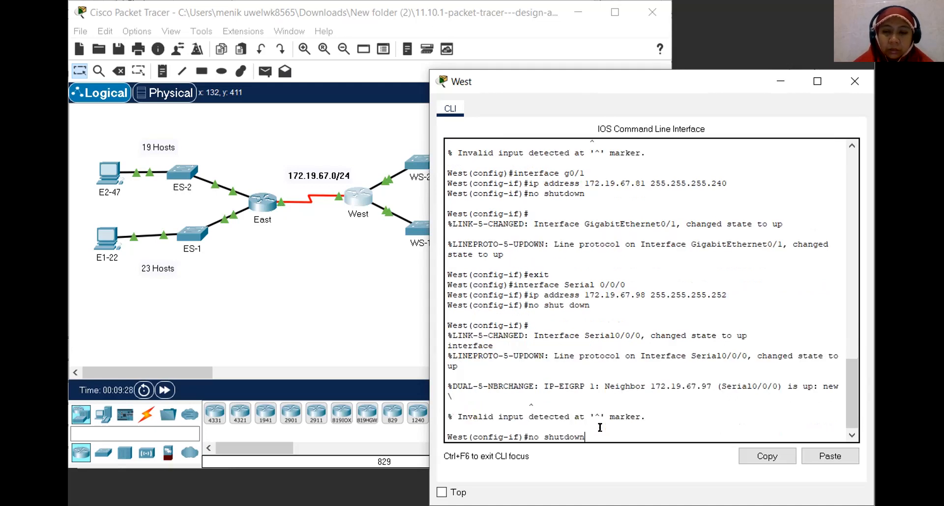
pyautogui.press('Return')
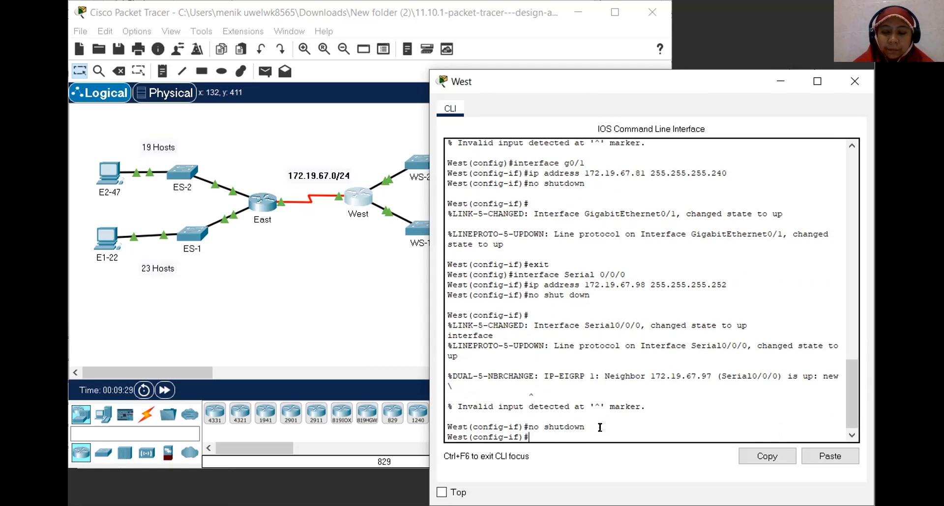
# Step: Try to exit interface configuration mode and save West's running configuration with copy run start
pyautogui.write('wxit')
pyautogui.press('Return')
pyautogui.write('co')
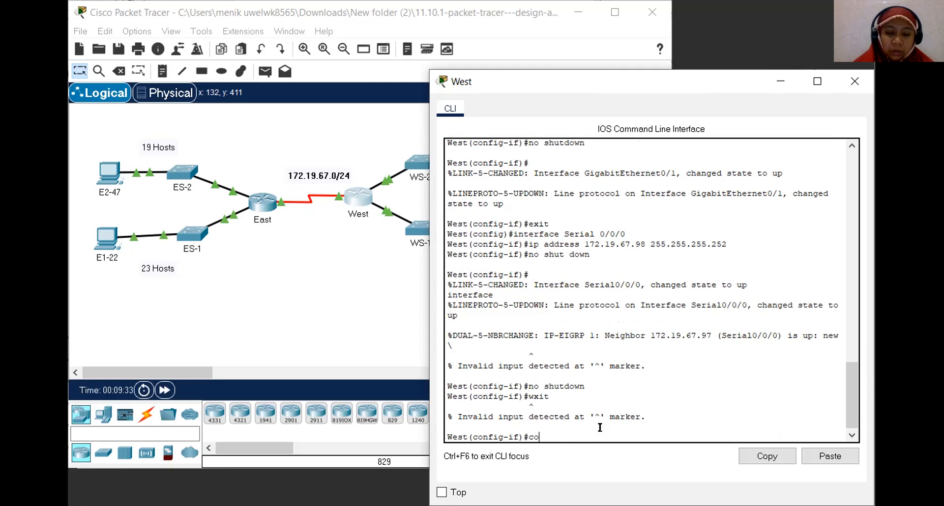
pyautogui.write('py run start')
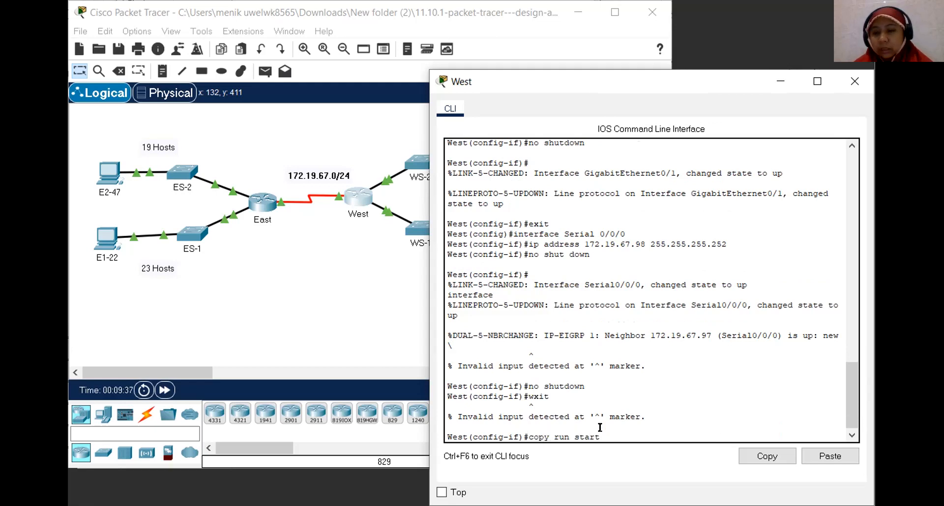
pyautogui.press('Return')
# Step: Clear the recalled command and exit Serial 0/0/0 interface configuration to global configuration mode
pyautogui.press('Up')
pyautogui.press('Up')
pyautogui.press('BackSpace')
pyautogui.press('BackSpace')
pyautogui.press('BackSpace')
pyautogui.press('BackSpace')
pyautogui.write('exit')
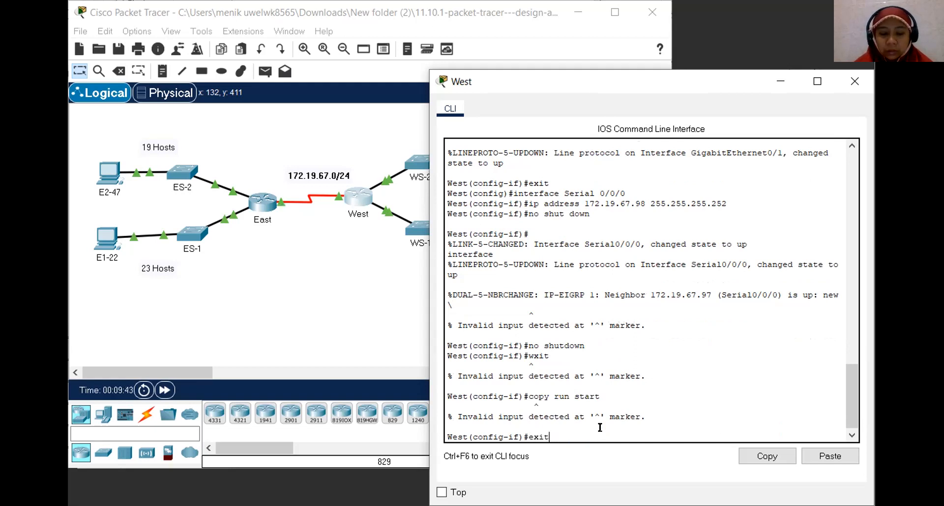
pyautogui.press('Return')
# Step: Try to save West's running configuration with copy run start from global configuration mode
pyautogui.press('Up')
pyautogui.press('Up')
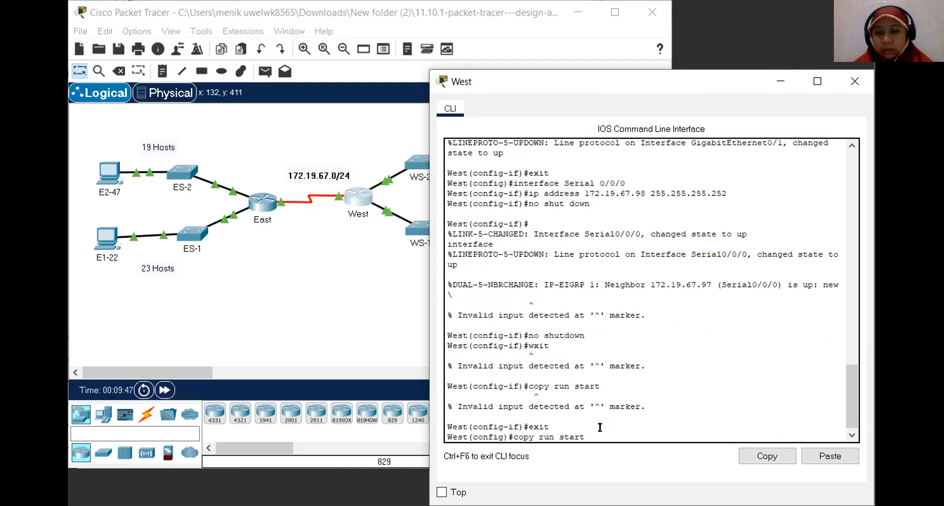
pyautogui.press('Return')
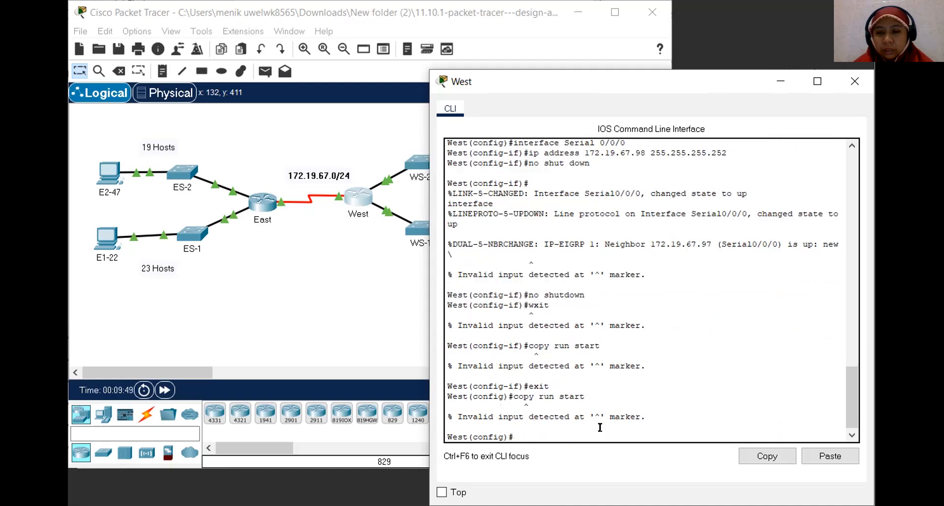
# Step: Recall the exit command and run it to return West to privileged EXEC mode
pyautogui.press('Up')
pyautogui.press('Up')
pyautogui.press('Return')
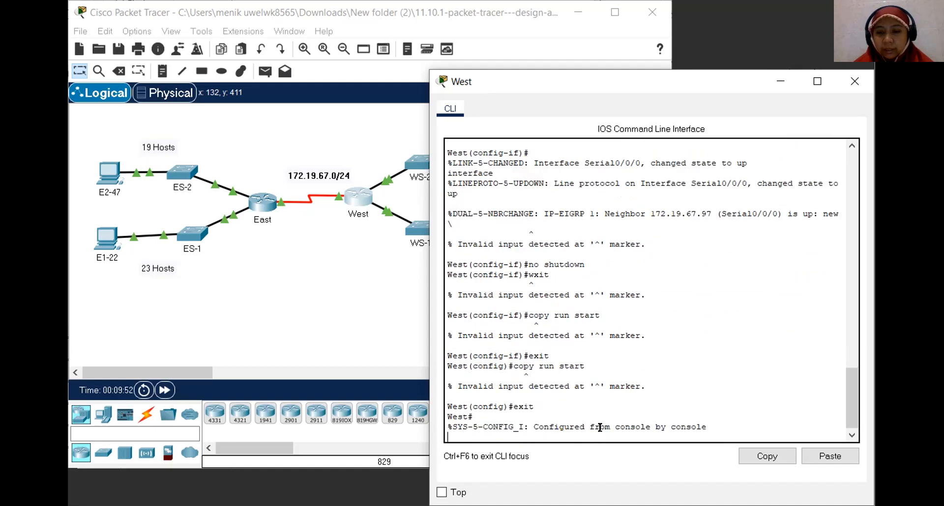
# Step: Save West's running configuration to startup-config with copy run start, accepting the default filename, and close West's window
pyautogui.press('Return')
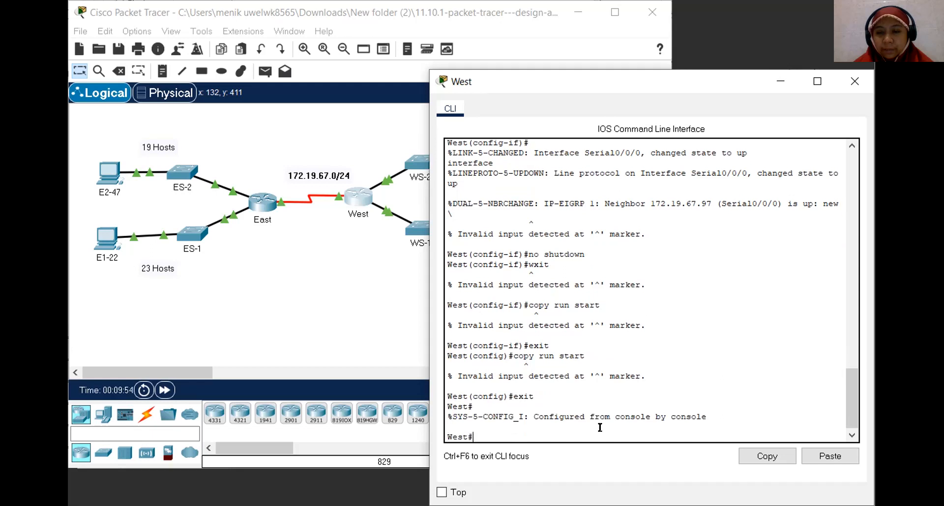
pyautogui.write('cop')
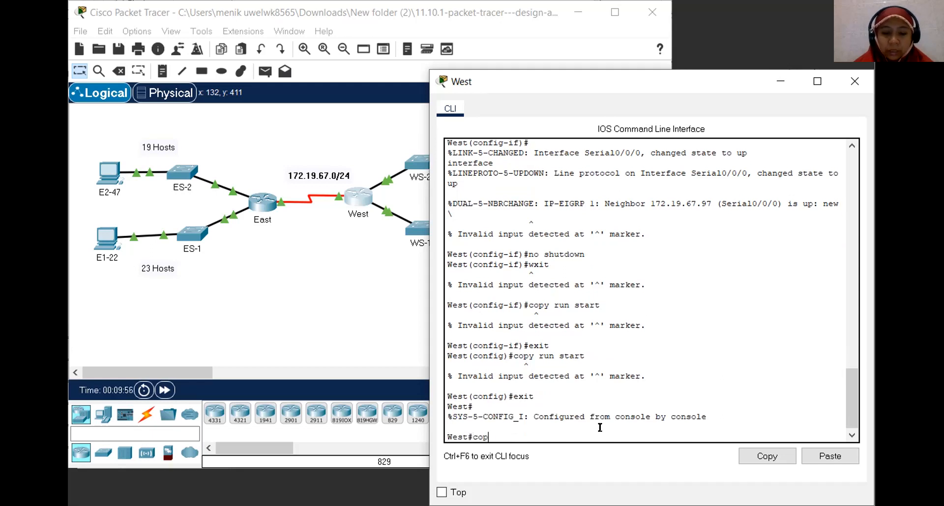
pyautogui.write('y run start')
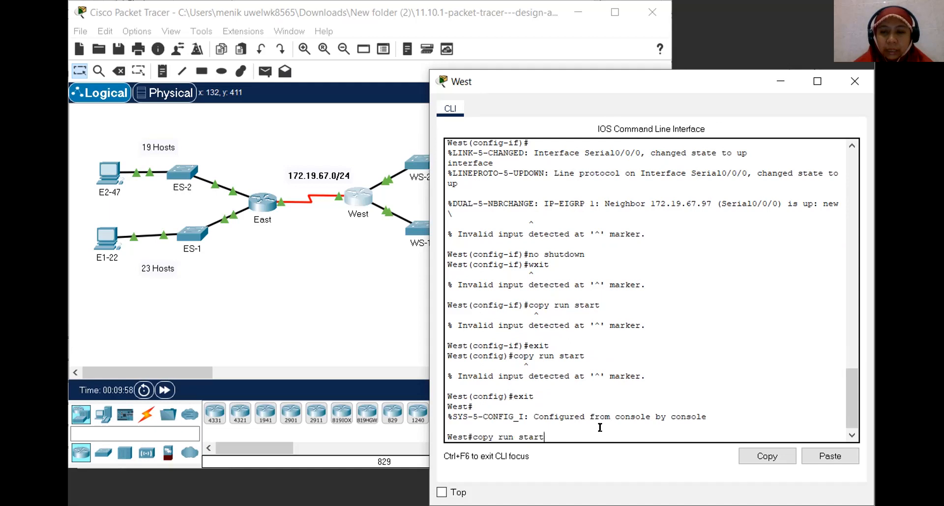
pyautogui.press('Return')
pyautogui.press('Return')
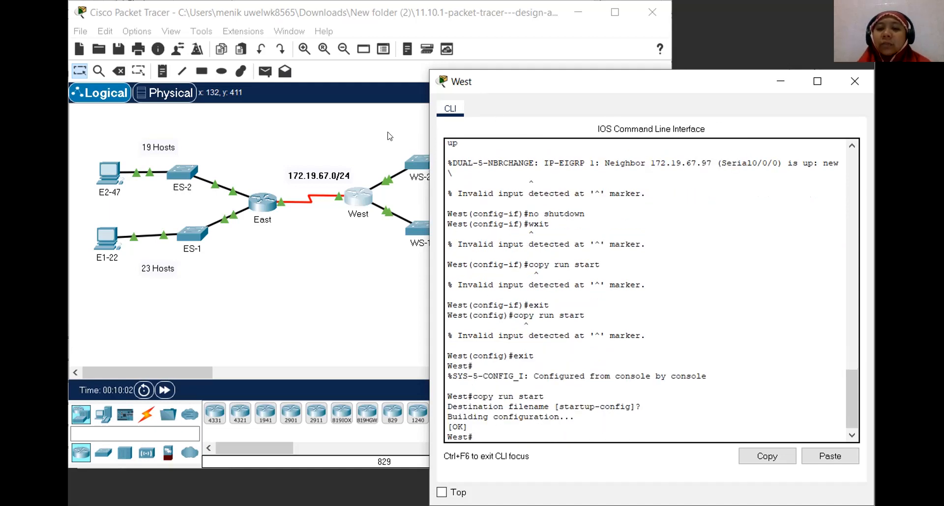
pyautogui.click(845, 77)
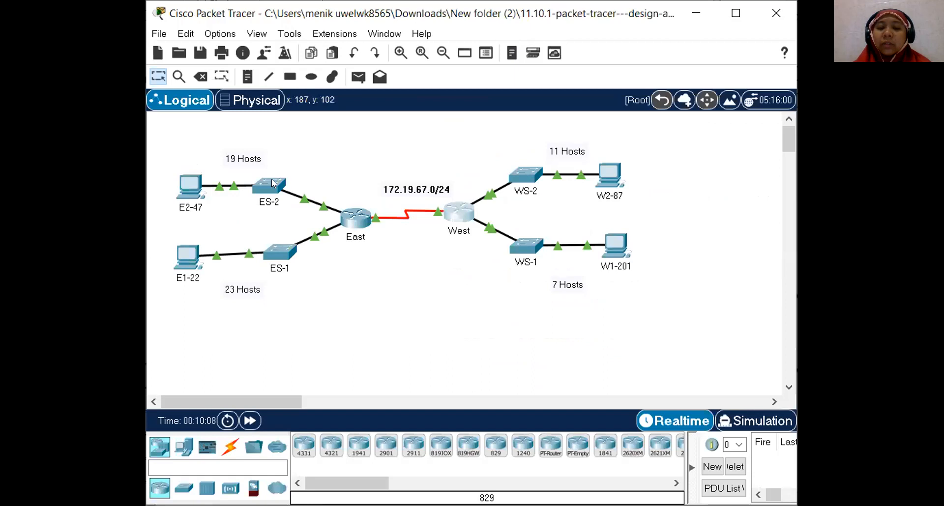
# Step: Open switch ES-2's command line, move its window clear of the East-side topology, and start the console session
pyautogui.click(271, 182)
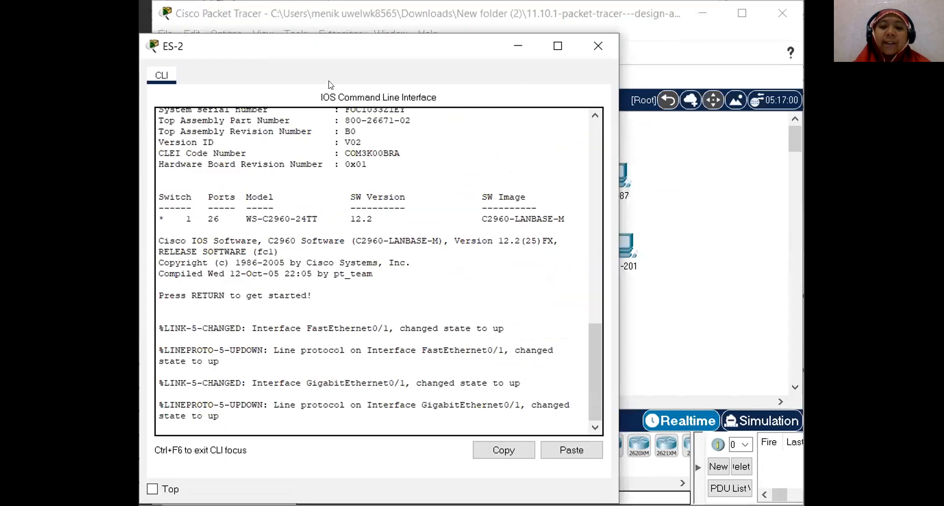
pyautogui.moveTo(334, 51); pyautogui.dragTo(550, 36)
pyautogui.click(511, 399)
pyautogui.press('Return')
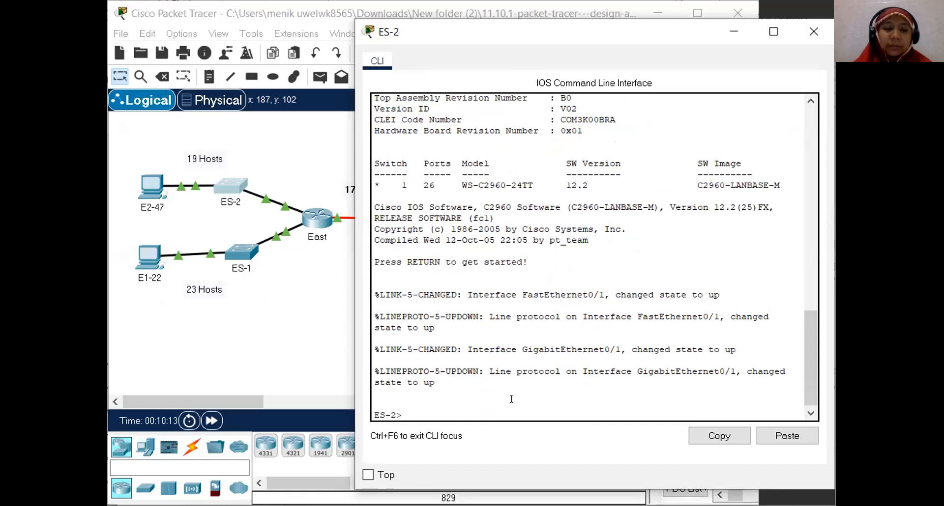
# Step: Enter privileged EXEC mode on ES-2 with ena and enter global configuration mode with configure terminal
pyautogui.write('ena')
pyautogui.press('Return')
pyautogui.write('confi')
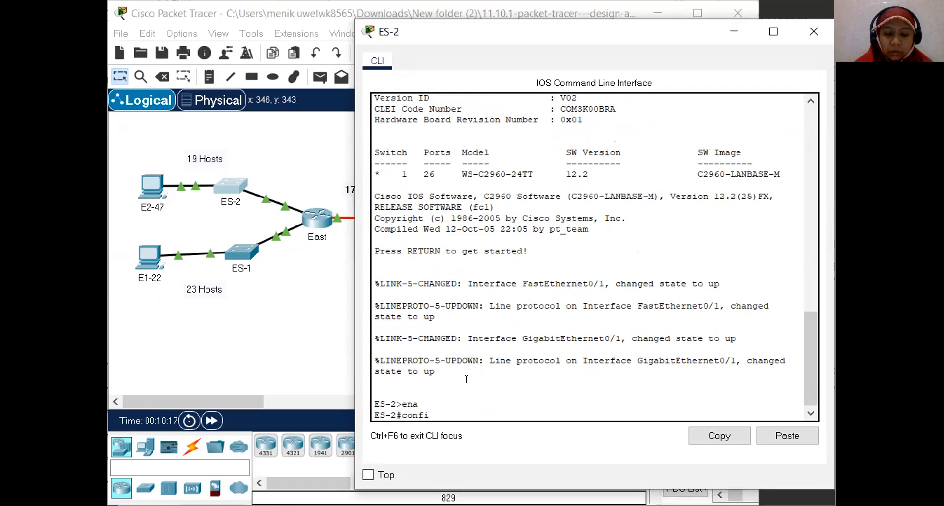
pyautogui.write('gure te')
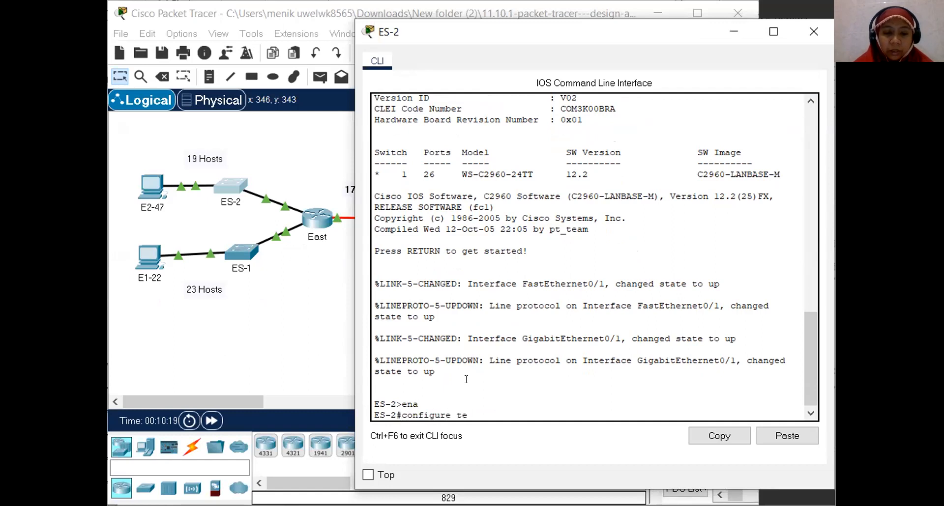
pyautogui.write('rmina;')
pyautogui.press('BackSpace')
pyautogui.write('l')
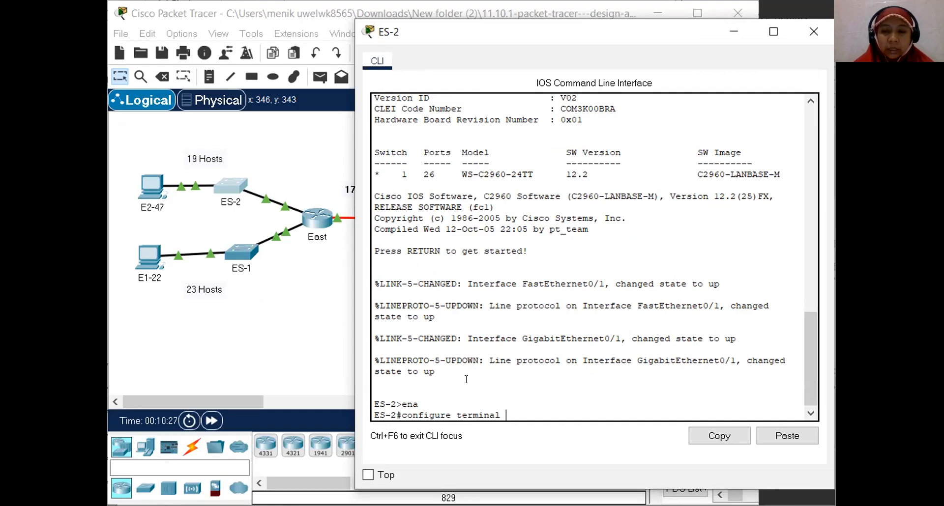
pyautogui.press('Return')
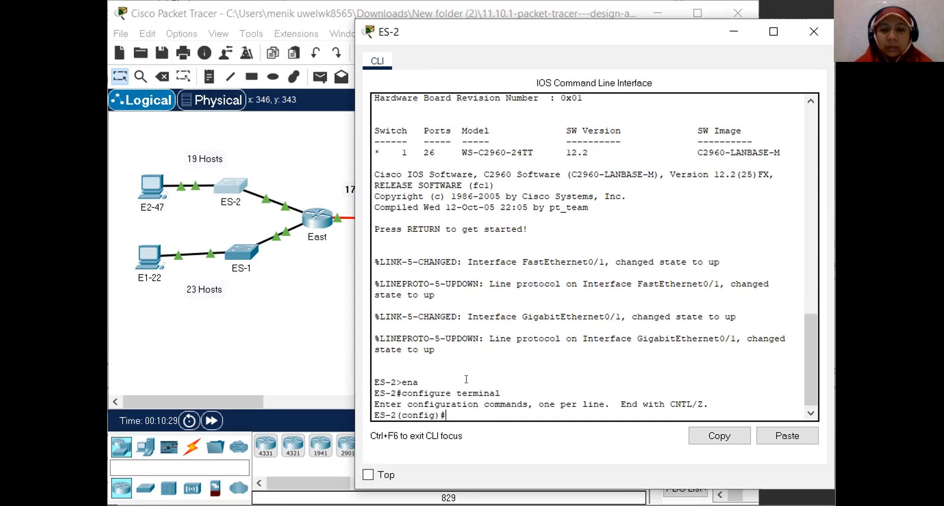
# Step: Assign IP address 172.19.67.2 with subnet mask 255.255.255.224 to interface vlan1 on ES-2
pyautogui.write('int')
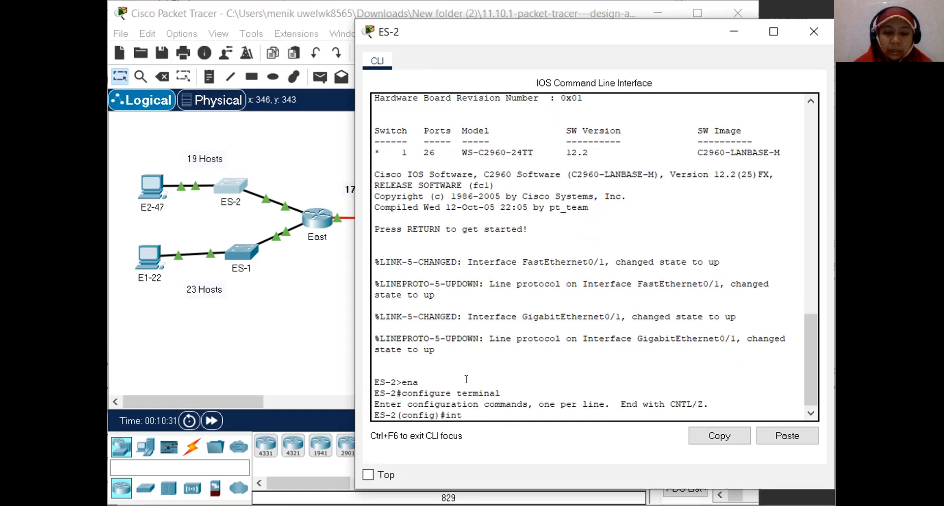
pyautogui.write('erface vlan1')
pyautogui.press('Return')
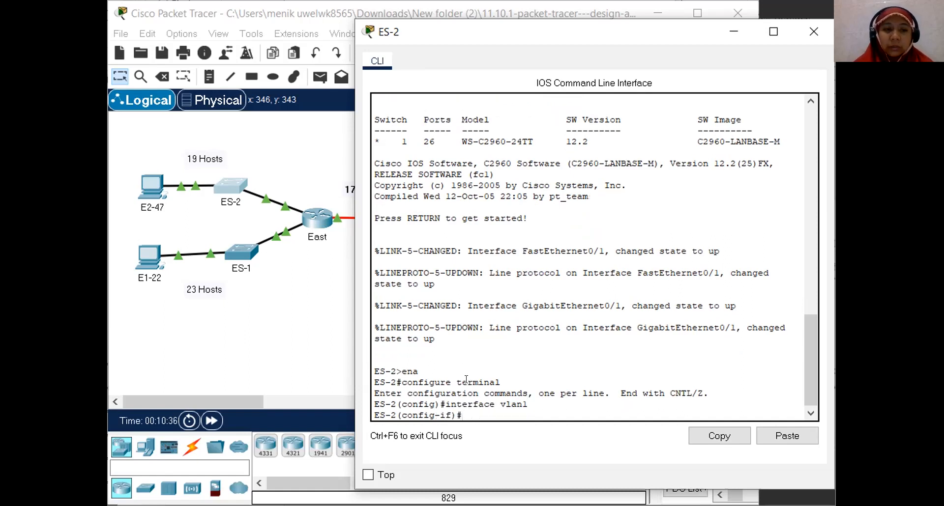
pyautogui.write('ip addrw')
pyautogui.press('BackSpace')
pyautogui.write('ess ')
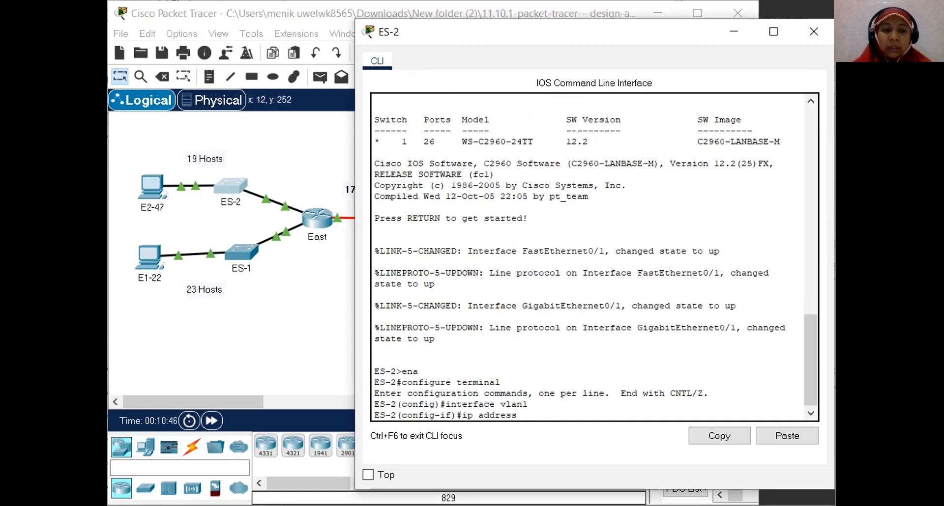
pyautogui.write('172.19.67.2 255')
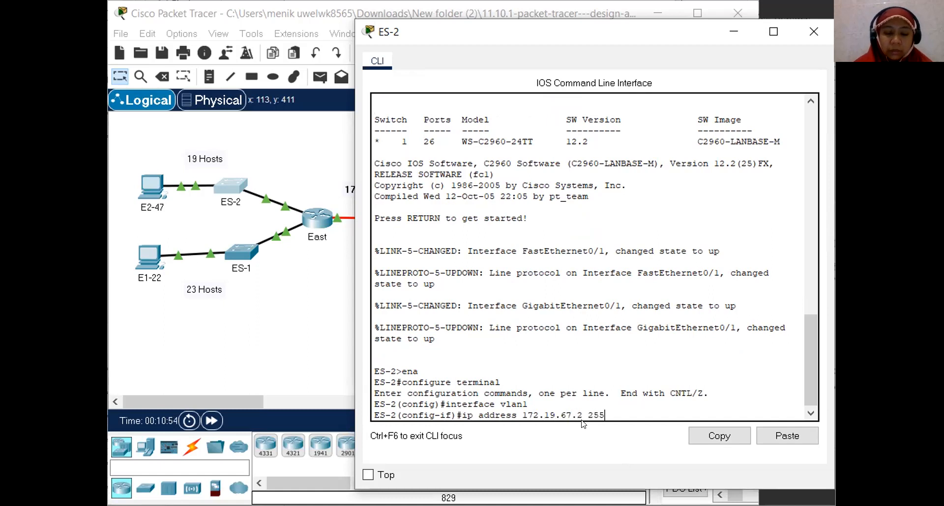
pyautogui.write('.255.255.224')
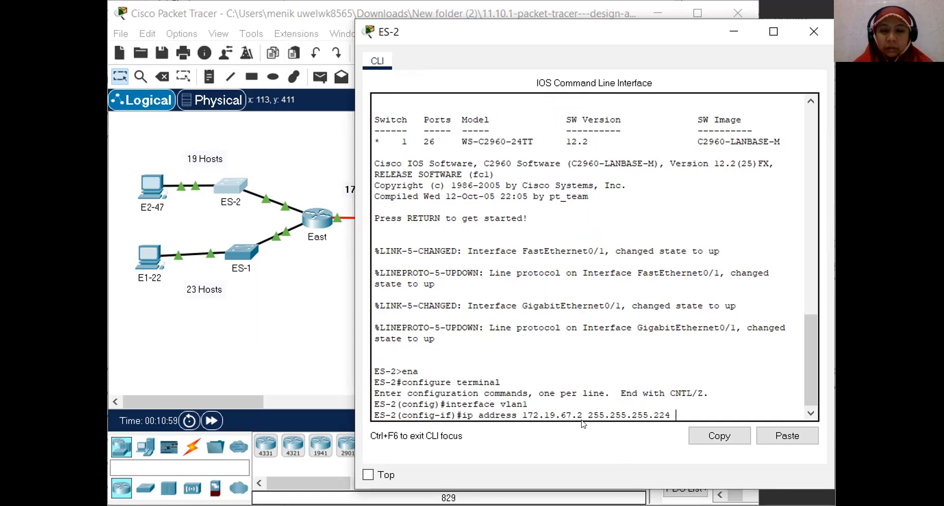
pyautogui.press('Return')
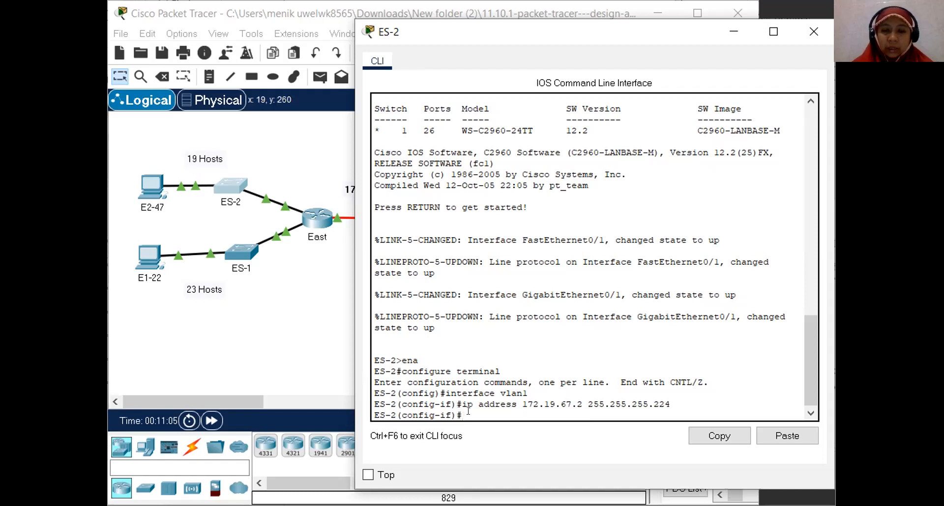
# Step: Enable the VLAN 1 interface on ES-2 with no shutdown and return to global configuration mode
pyautogui.write('no shutdown')
pyautogui.press('Return')
pyautogui.write('exit')
pyautogui.press('Return')
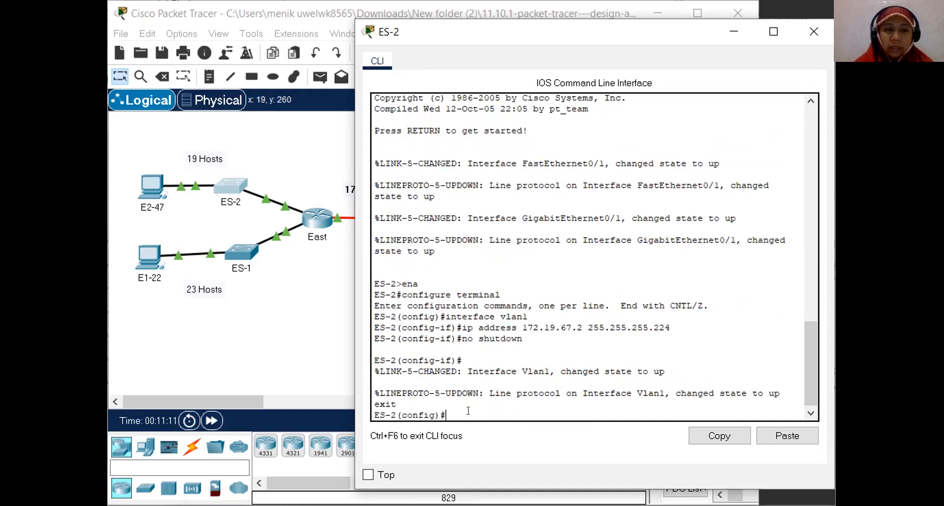
# Step: Set the default gateway of ES-2 to 172.19.67.1 and exit global configuration mode
pyautogui.write('ip de')
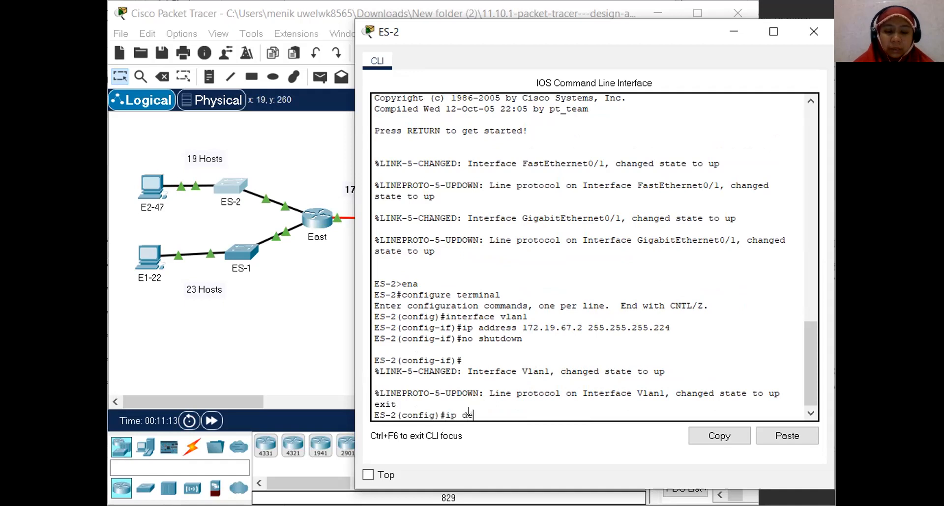
pyautogui.write('fault-gateway')
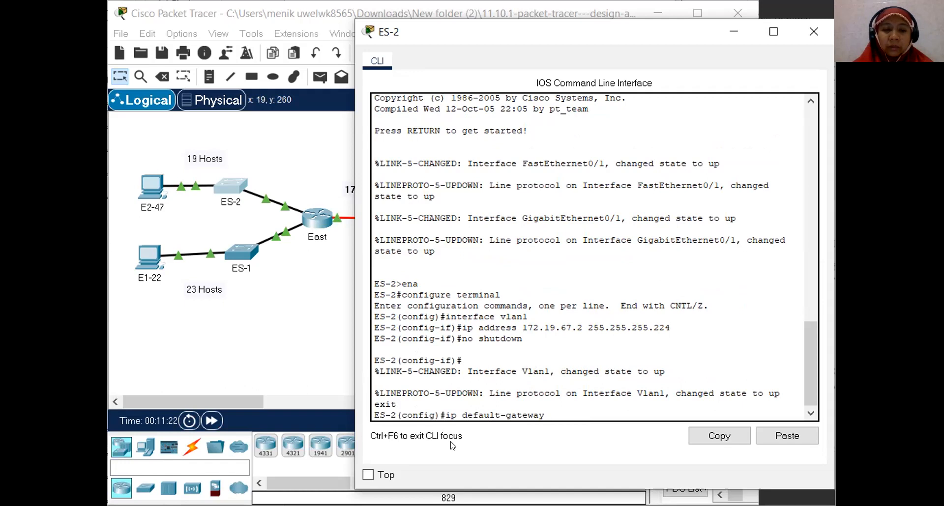
pyautogui.write('172')
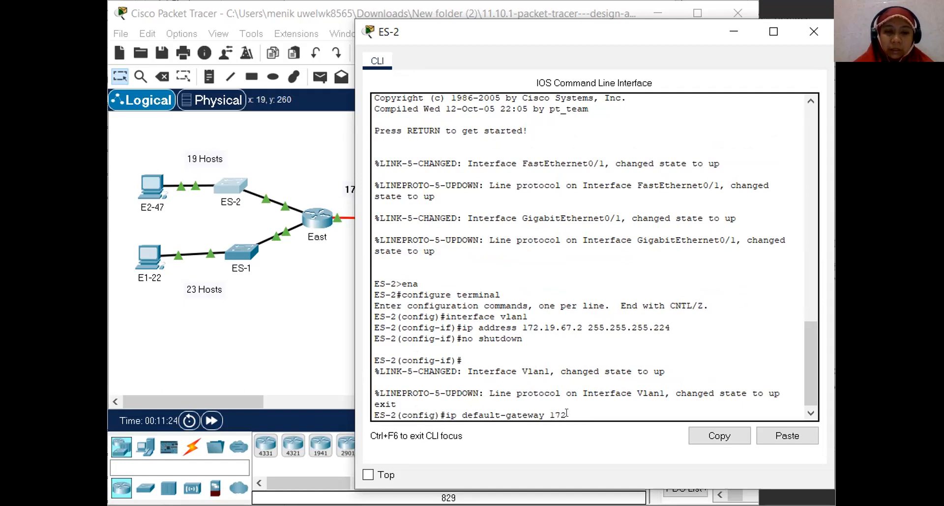
pyautogui.write('.19.67.1')
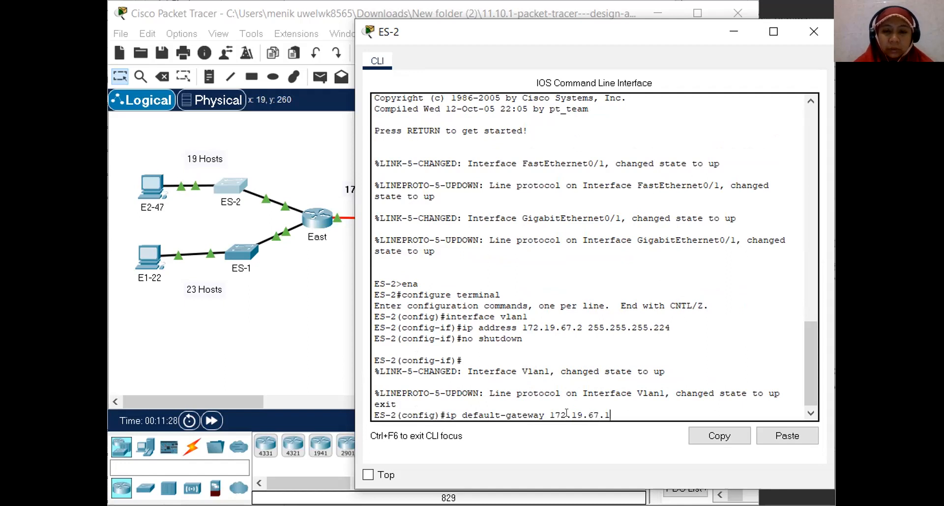
pyautogui.press('Return')
pyautogui.write("exit'")
pyautogui.press('BackSpace')
pyautogui.press('Return')
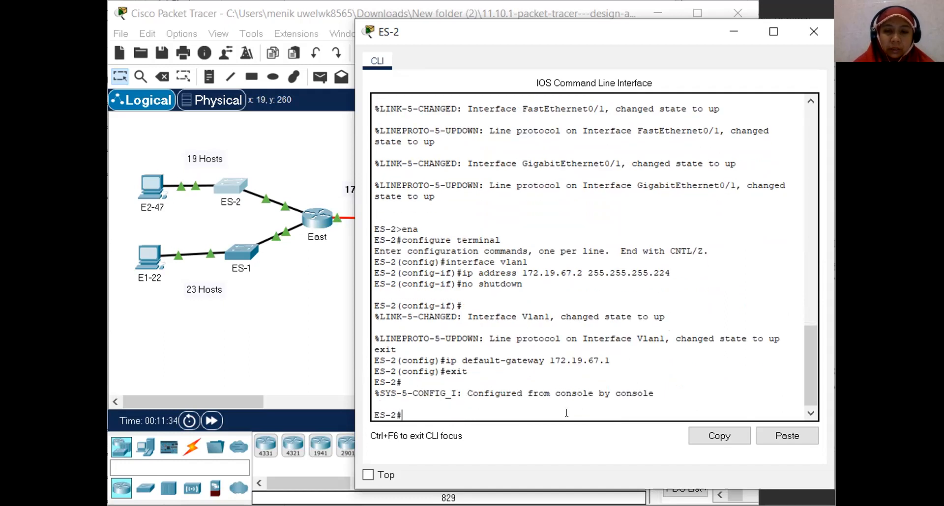
# Step: Save the running configuration of ES-2 to the startup configuration with copy run start and close its window
pyautogui.write('copy ru')
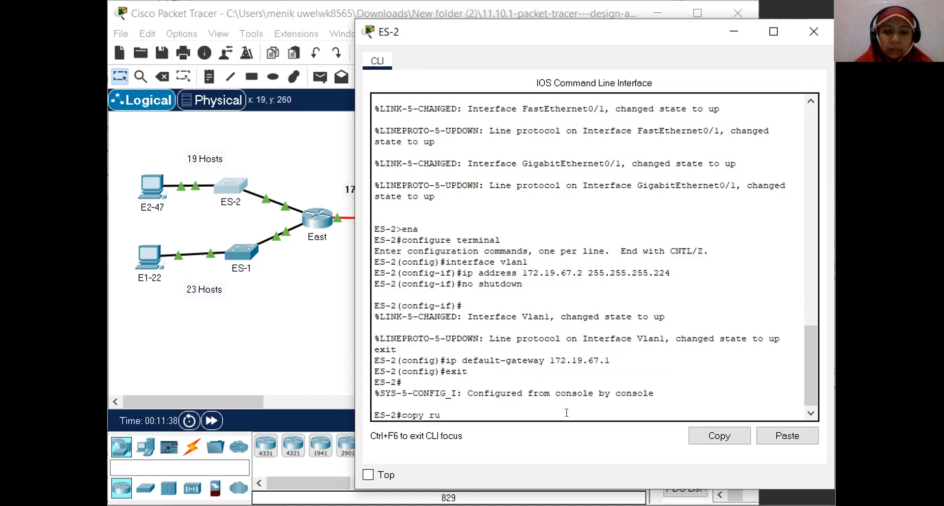
pyautogui.write('n start')
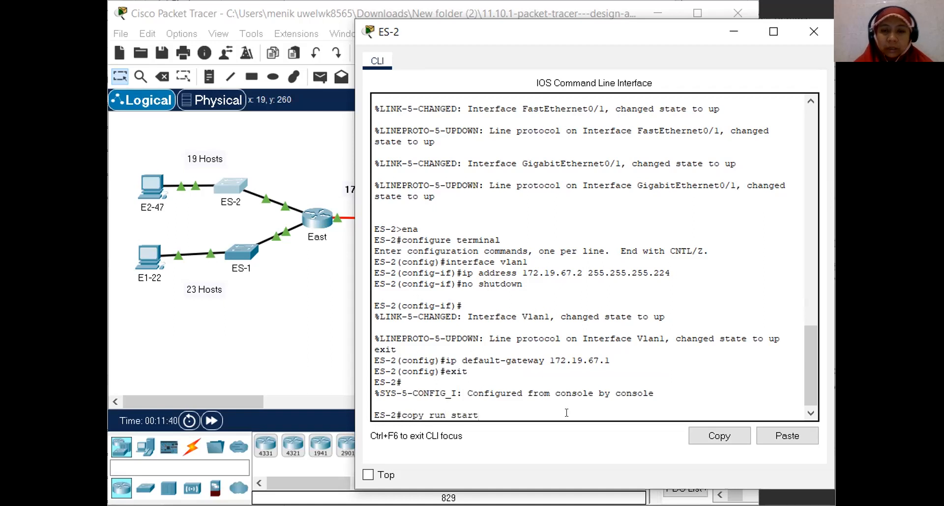
pyautogui.press('Return')
pyautogui.press('Return')
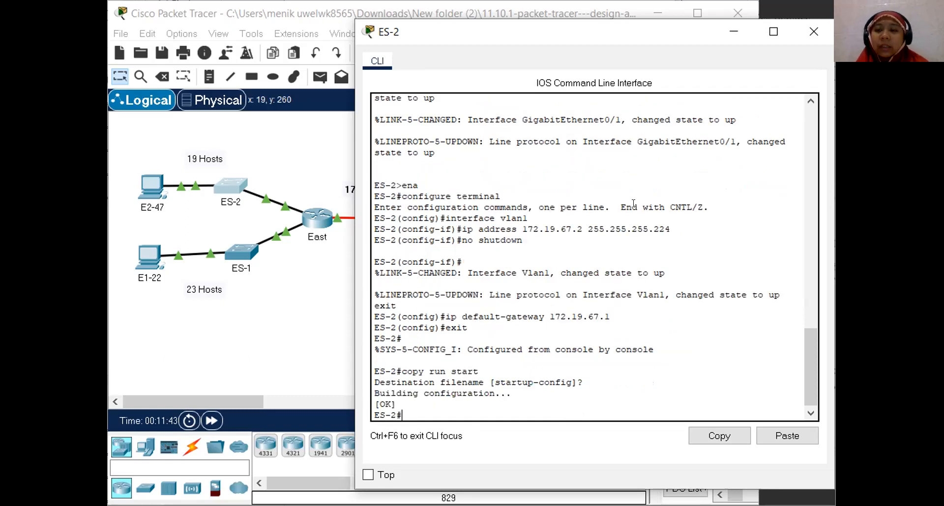
pyautogui.click(805, 33)
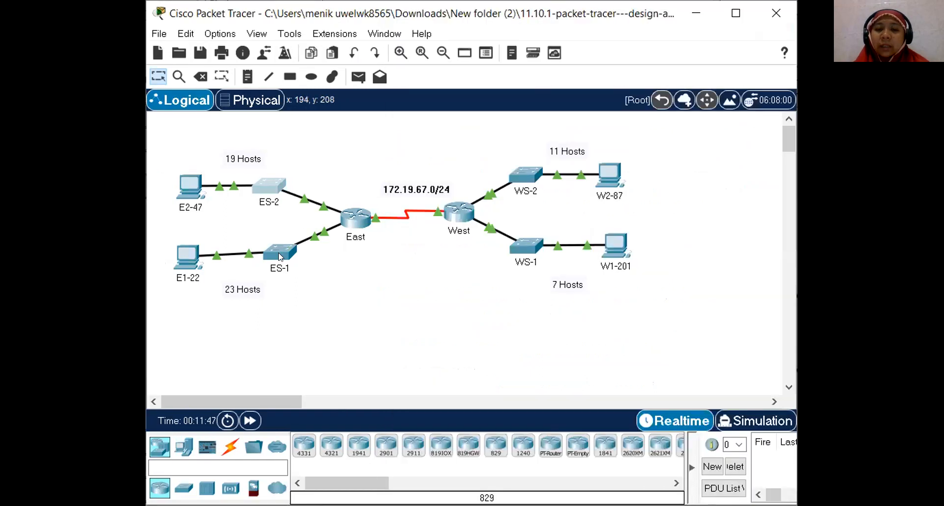
# Step: Open the command line of switch ES-1 and enter configuration mode for interface vlan 1
pyautogui.click(279, 253)
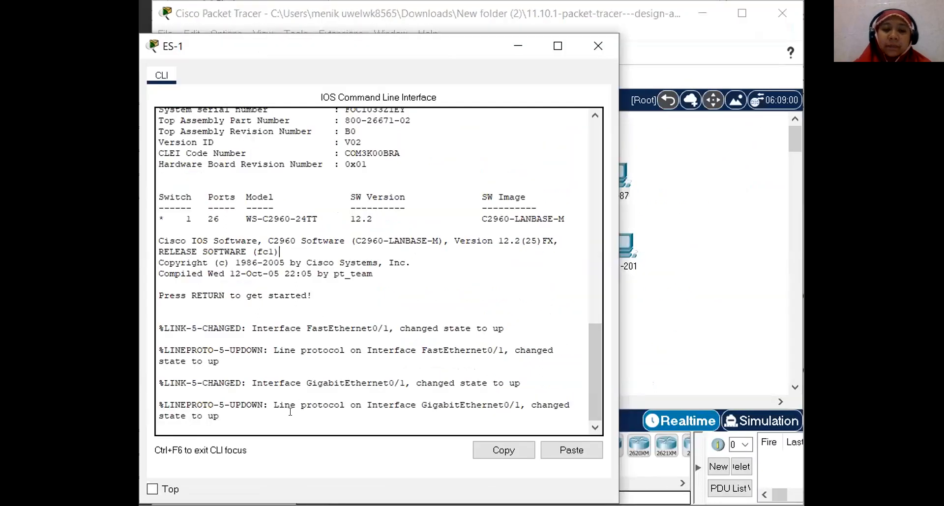
pyautogui.press('Return')
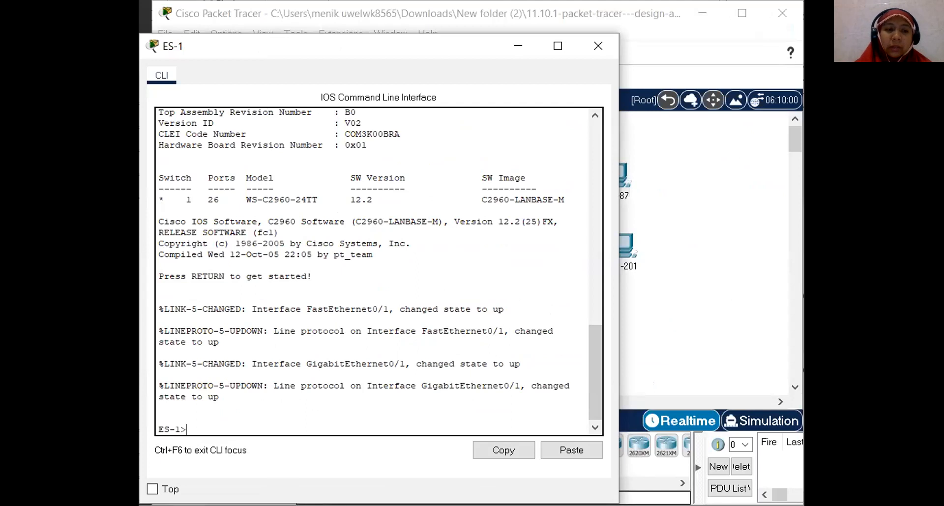
pyautogui.write('ena')
pyautogui.press('Return')
pyautogui.write('confi')
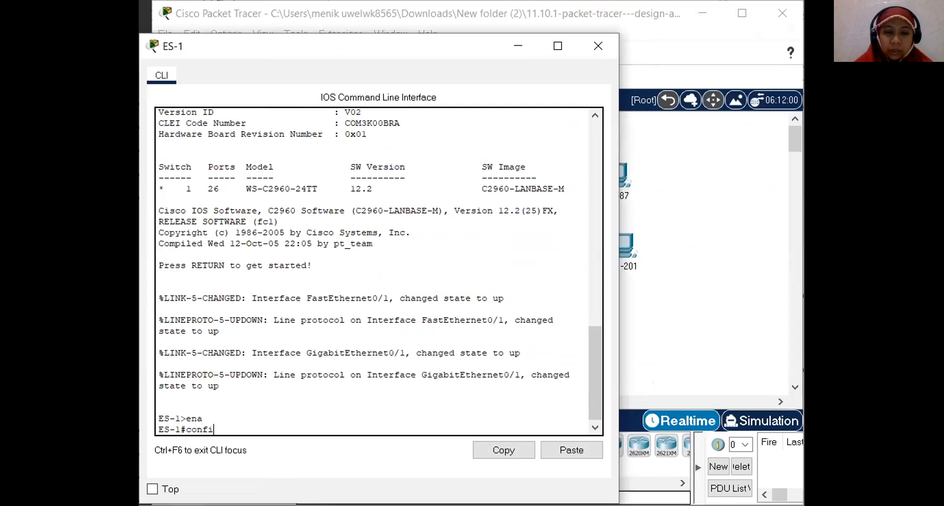
pyautogui.write('gure terminal')
pyautogui.press('Return')
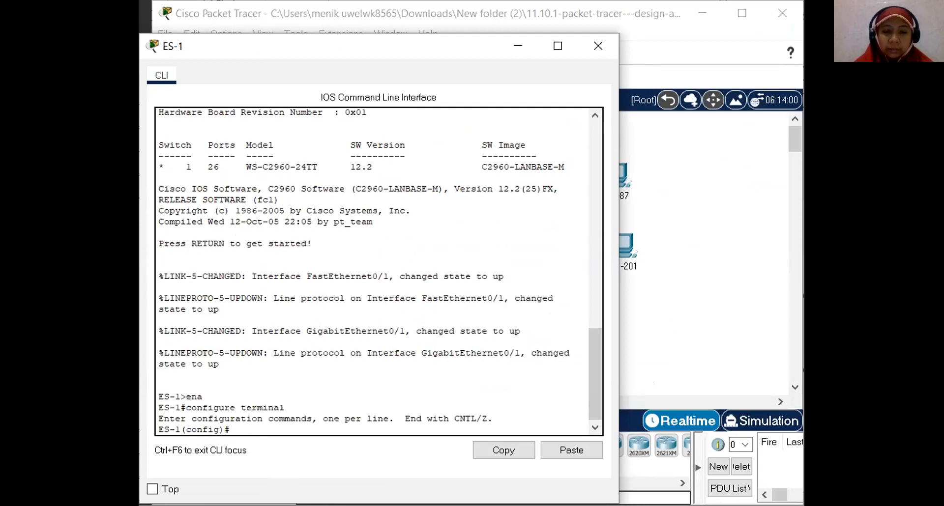
pyautogui.write('interface vlan 1')
pyautogui.press('Return')
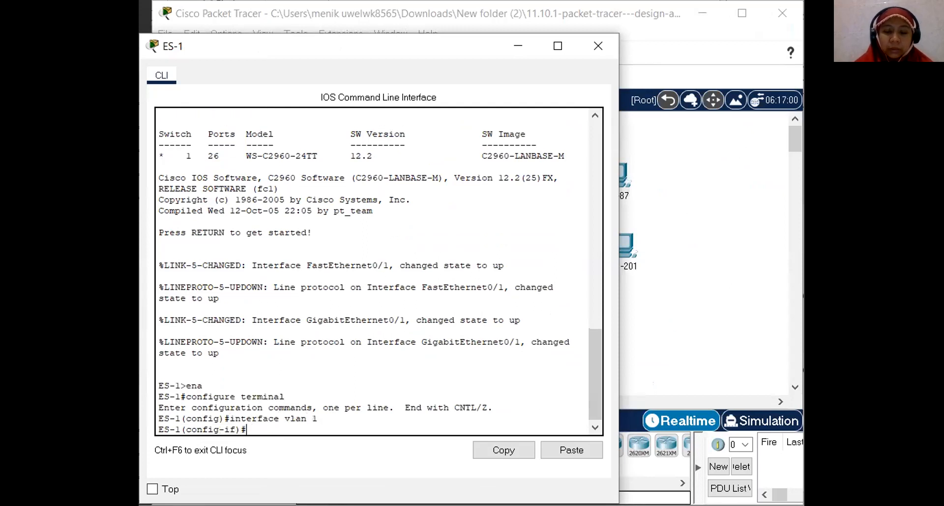
# Step: Assign IP address 172.19.67.2 with subnet mask 255.255.255.224 to the VLAN 1 interface of ES-1
pyautogui.write('ip address')
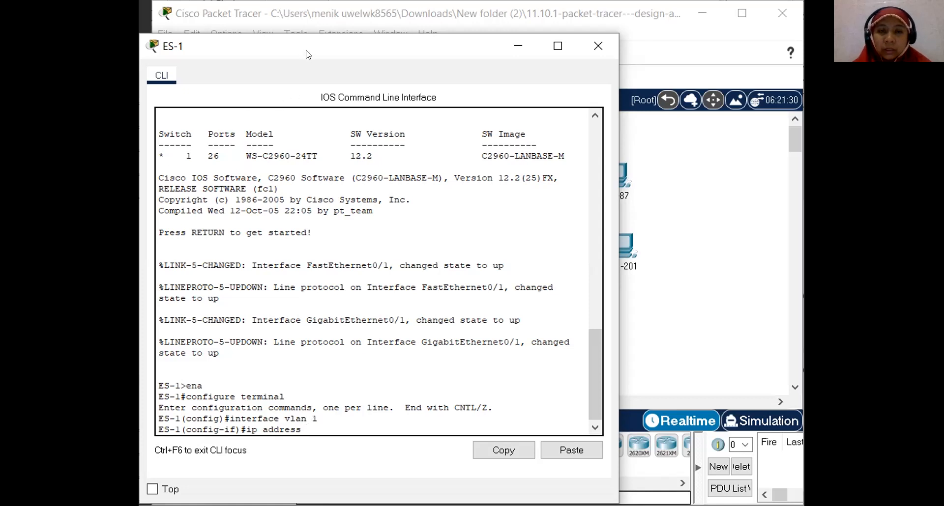
pyautogui.moveTo(309, 55); pyautogui.dragTo(528, 254)
pyautogui.scroll(5, 496, 266)
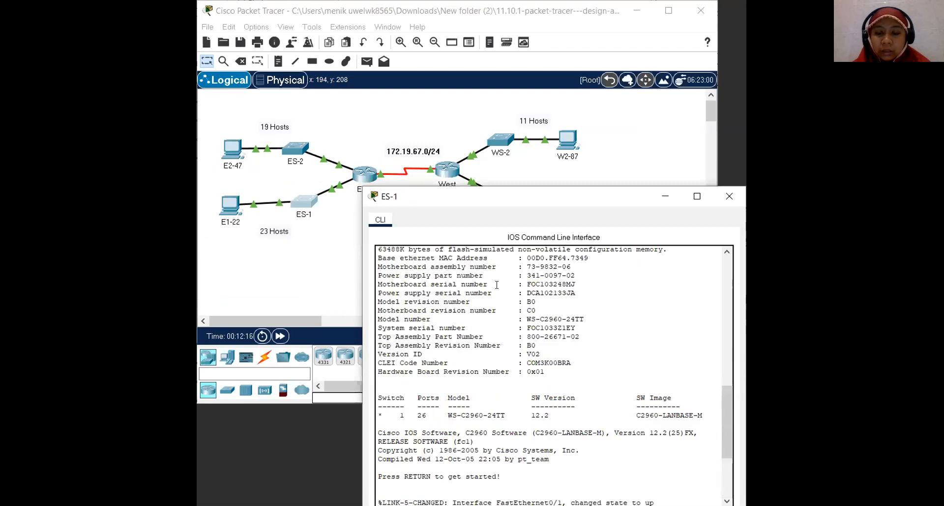
pyautogui.scroll(3, 496, 285)
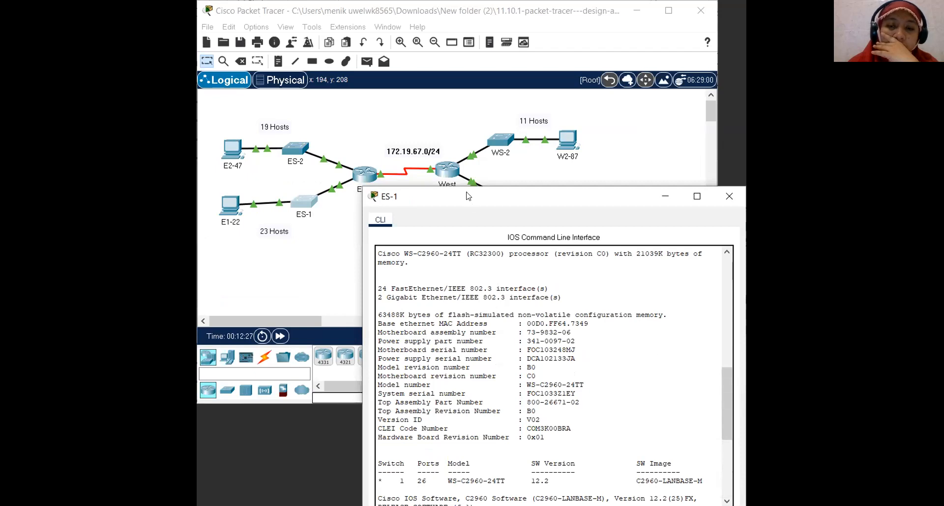
pyautogui.moveTo(468, 196); pyautogui.dragTo(447, 87)
pyautogui.scroll(-8, 501, 338)
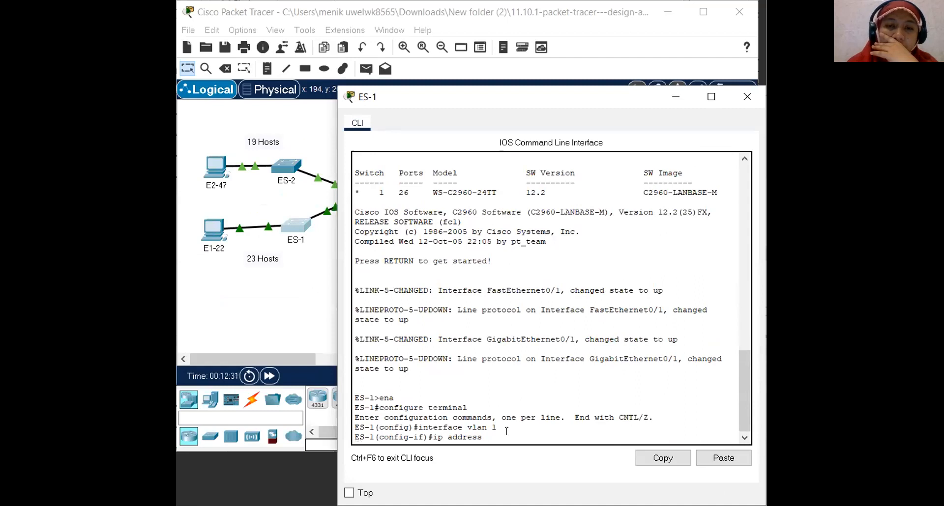
pyautogui.write('1')
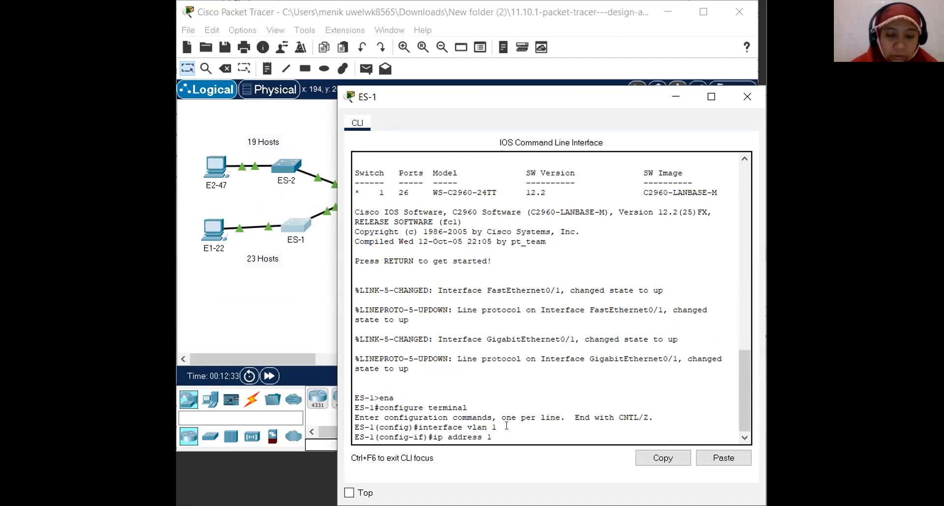
pyautogui.write('72.19.67.2 255')
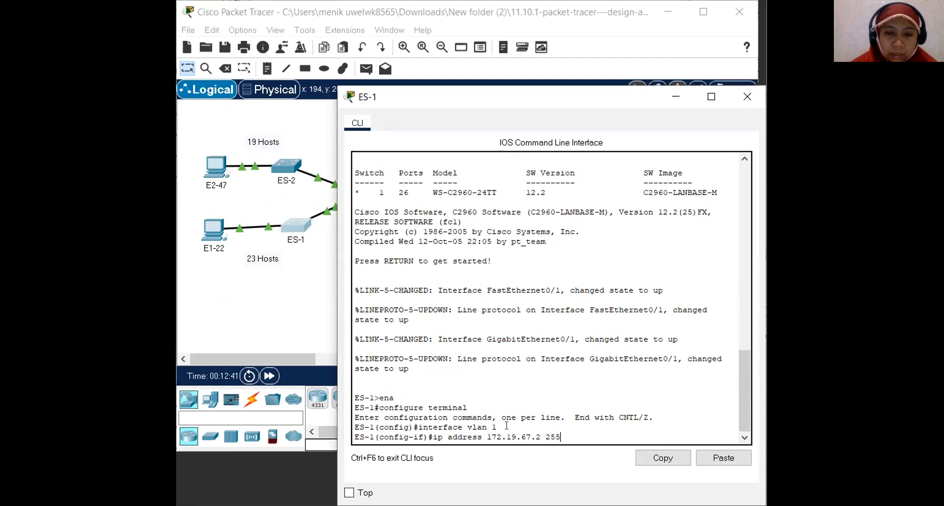
pyautogui.write('.255')
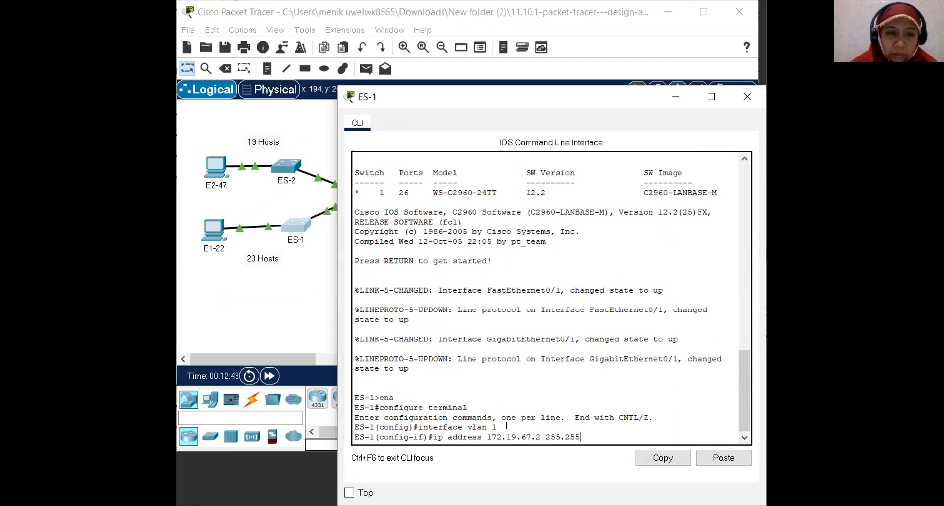
pyautogui.write('.255.255')
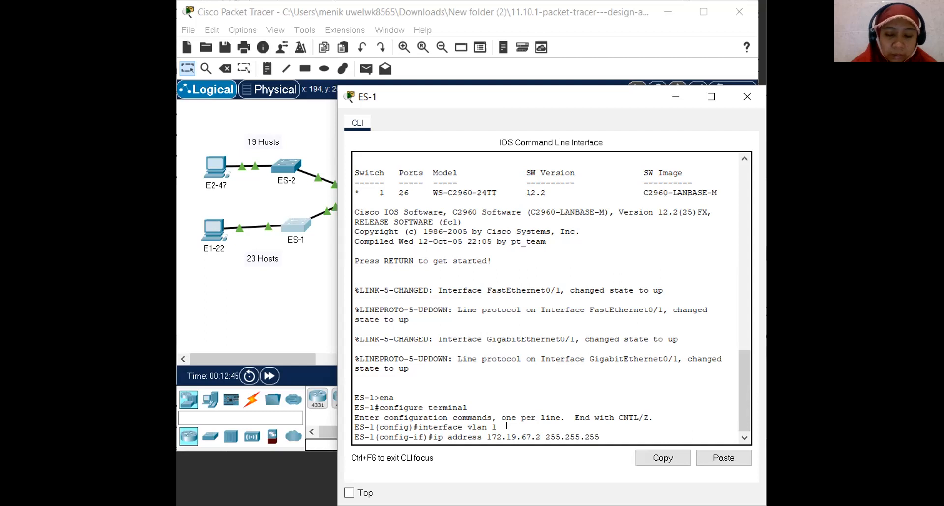
pyautogui.write('24')
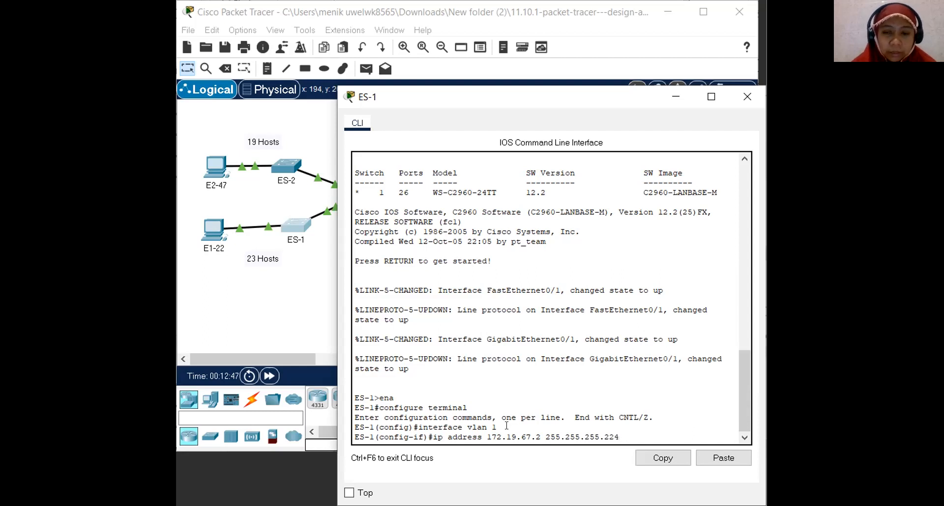
pyautogui.press('Return')
# Step: Enable the VLAN 1 interface on ES-1 with no shutdown and return to global configuration mode
pyautogui.write('no sh')
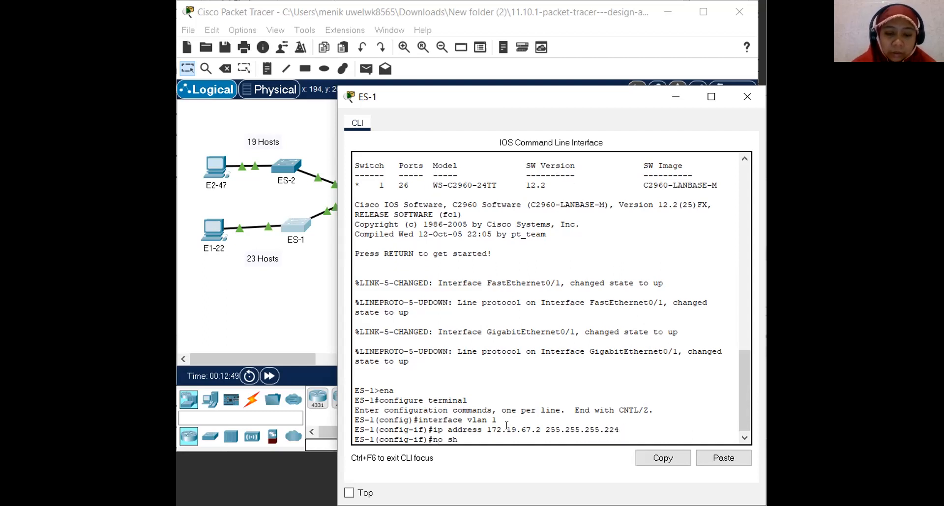
pyautogui.write('utdown')
pyautogui.press('Return')
pyautogui.write('exit')
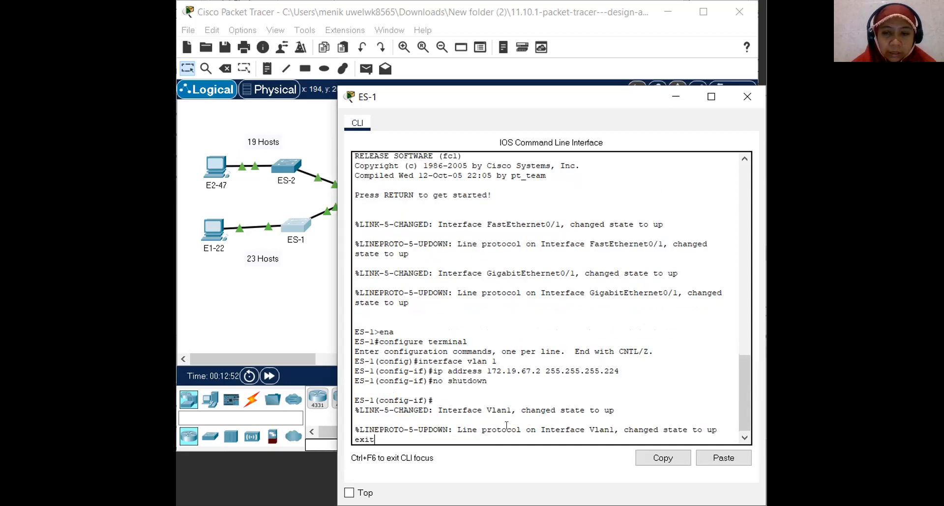
pyautogui.press('BackSpace')
pyautogui.press('BackSpace')
pyautogui.press('BackSpace')
pyautogui.press('BackSpace')
pyautogui.press('Return')
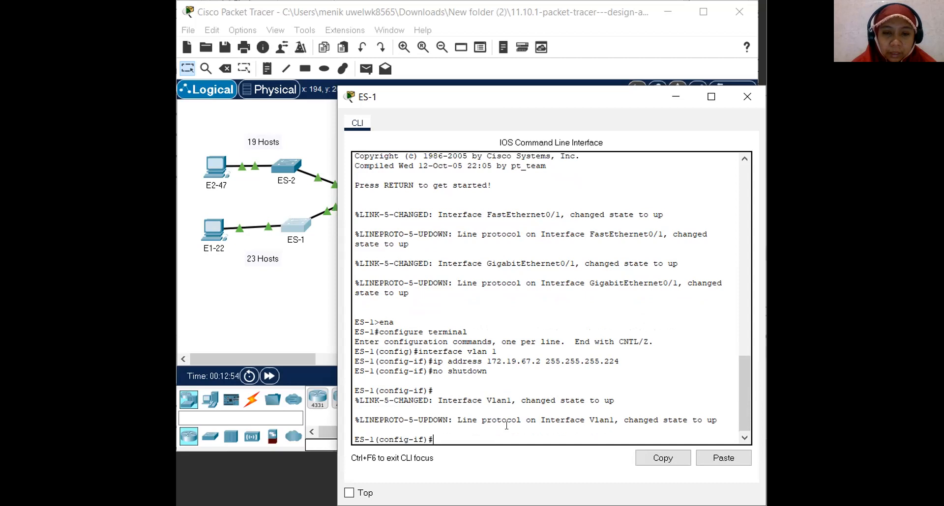
pyautogui.write('exit')
pyautogui.press('Return')
# Step: Try to set the default gateway of ES-1 with the command ip default-gateway 172.19.67 1
pyautogui.write('e')
pyautogui.press('BackSpace')
pyautogui.press('BackSpace')
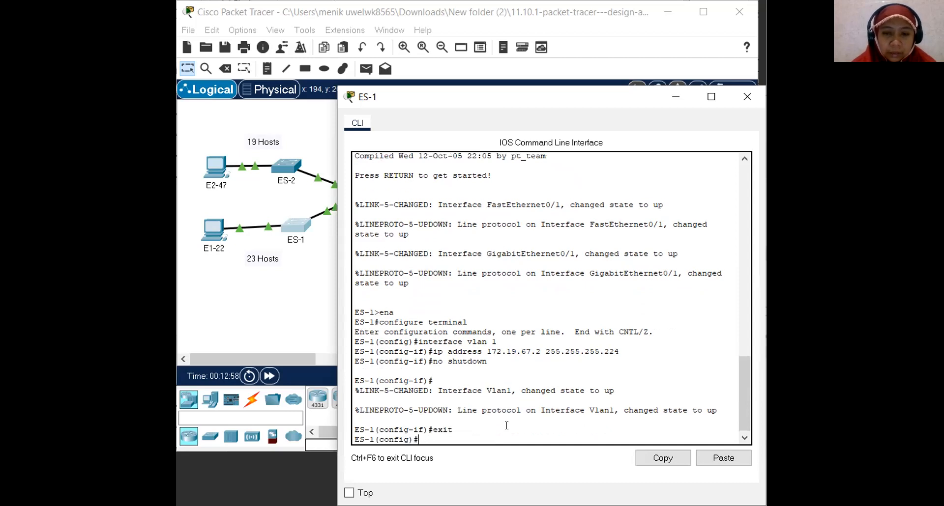
pyautogui.write('ip default gat')
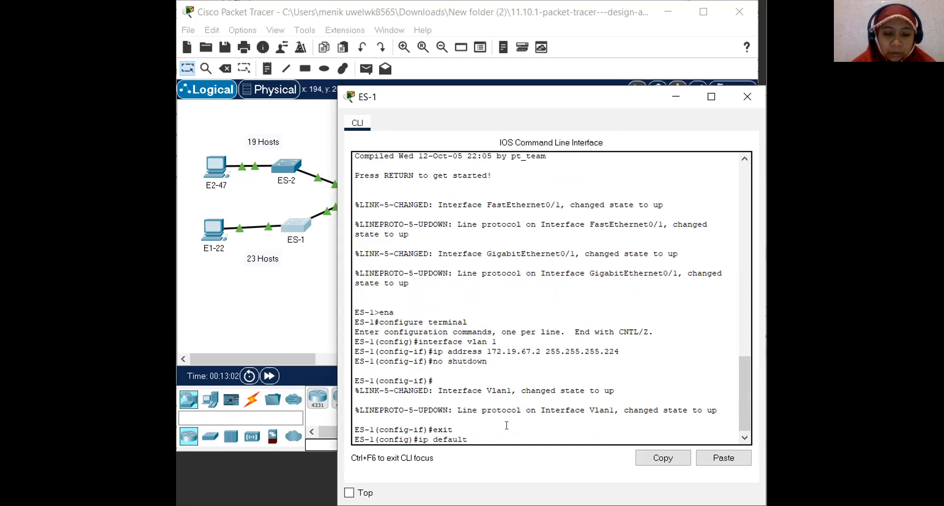
pyautogui.press('BackSpace')
pyautogui.press('BackSpace')
pyautogui.press('BackSpace')
pyautogui.press('BackSpace')
pyautogui.write('-gatew')
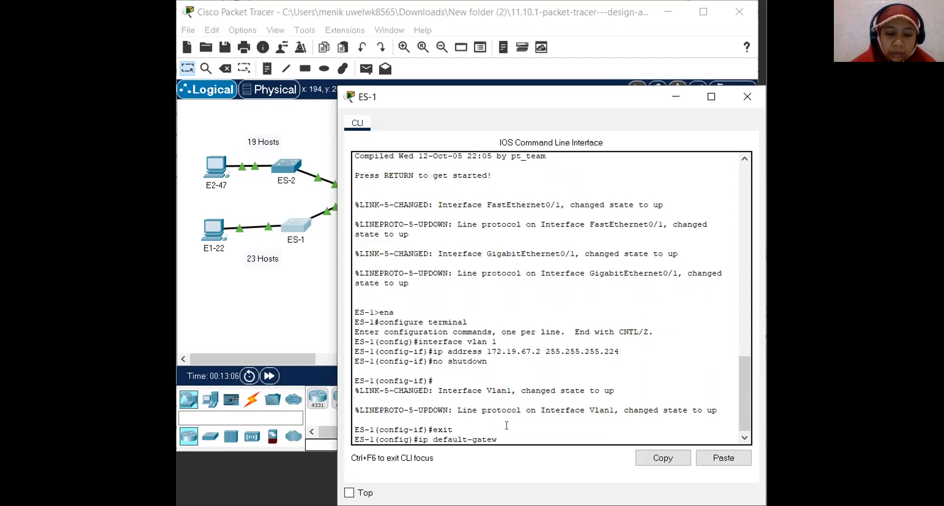
pyautogui.write('ay 172')
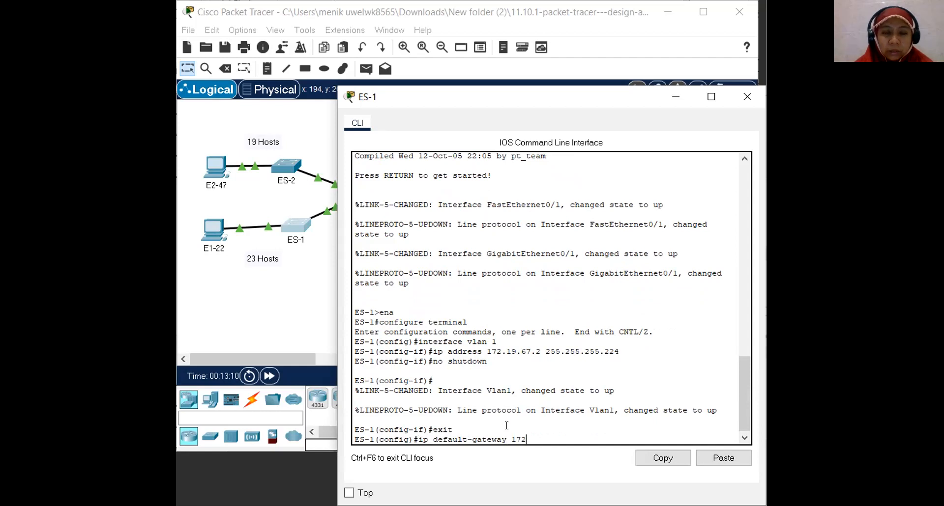
pyautogui.write('.19.67 1')
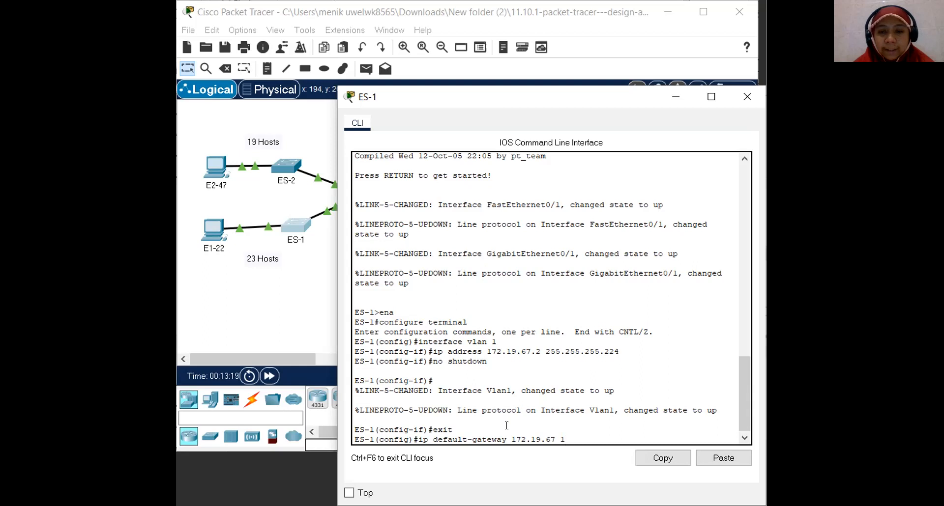
pyautogui.press('Return')
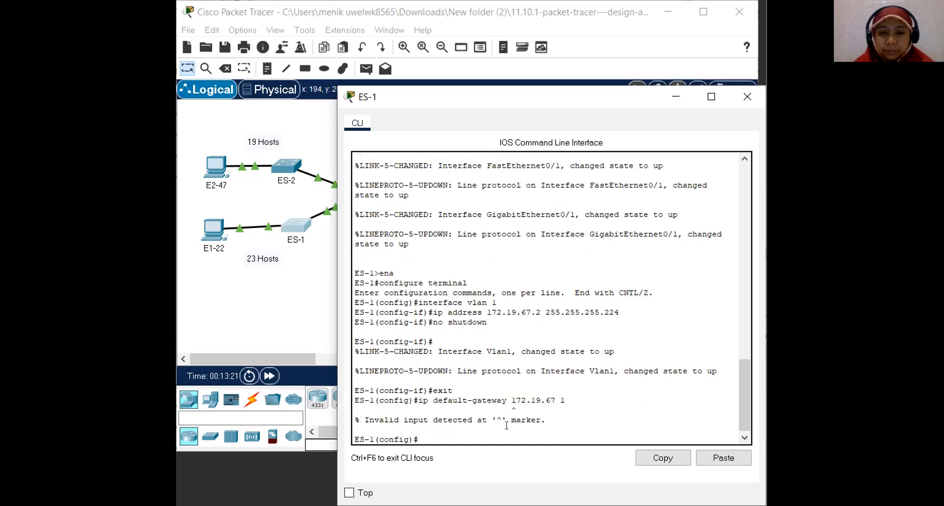
# Step: Correct the previous command on ES-1 to set its default gateway to 172.19.67.1
pyautogui.press('Up')
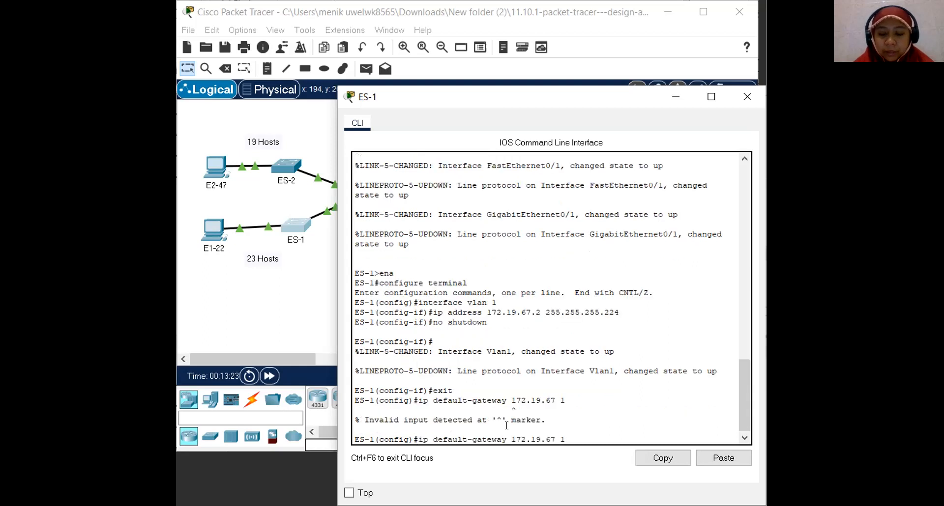
pyautogui.press('Left')
pyautogui.press('Left')
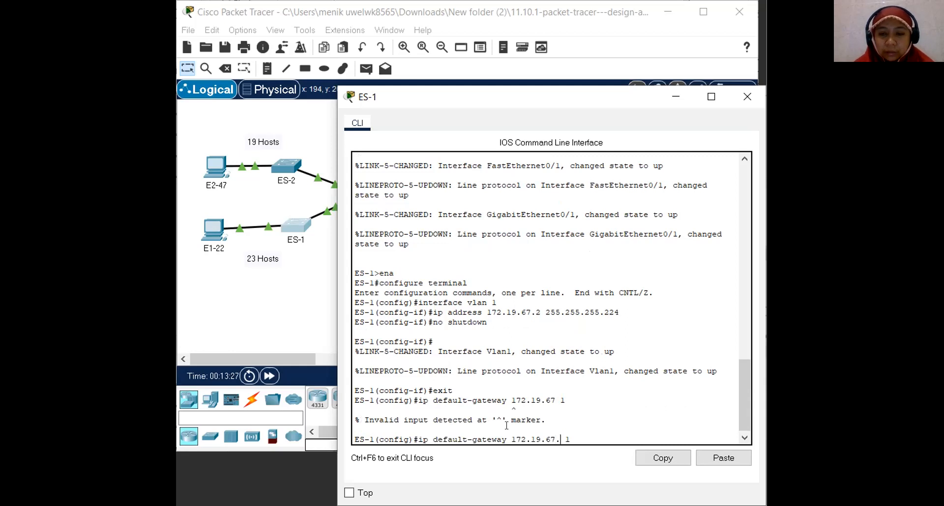
pyautogui.press('BackSpace')
pyautogui.write('7')
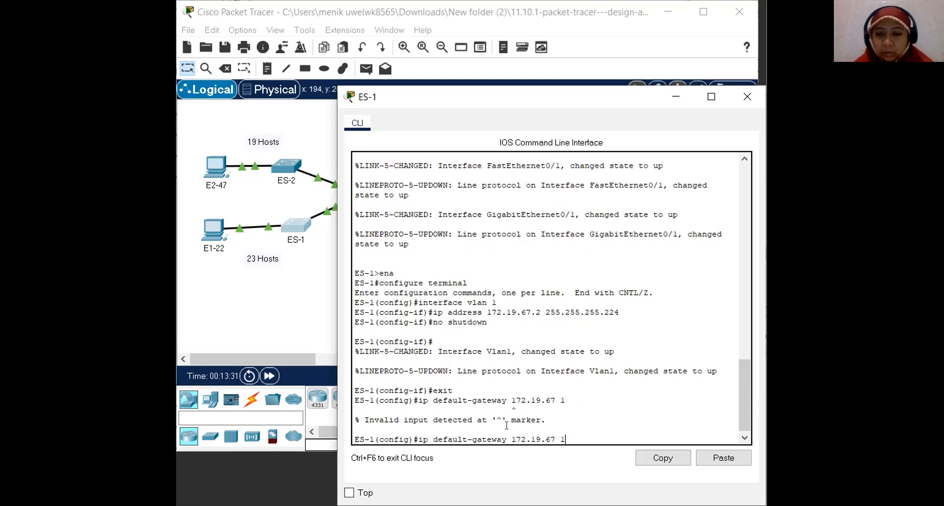
pyautogui.write('.1')
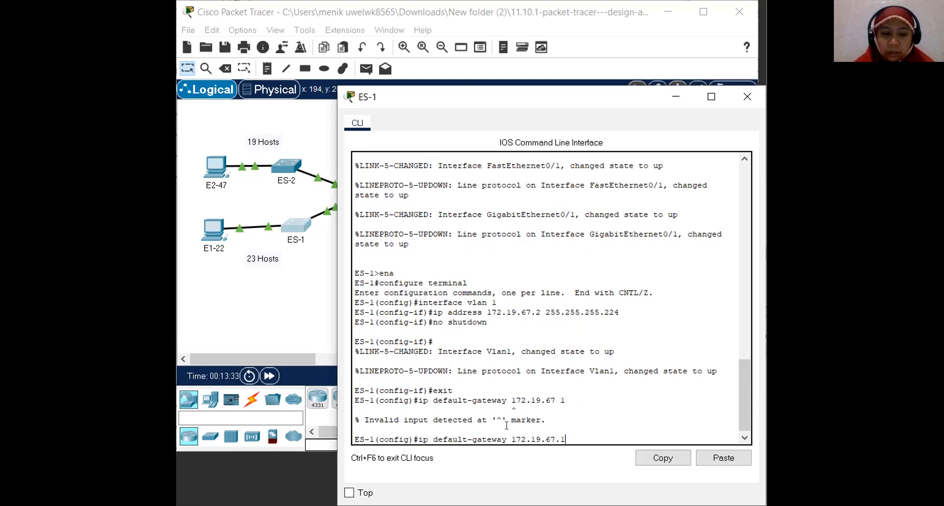
pyautogui.press('Return')
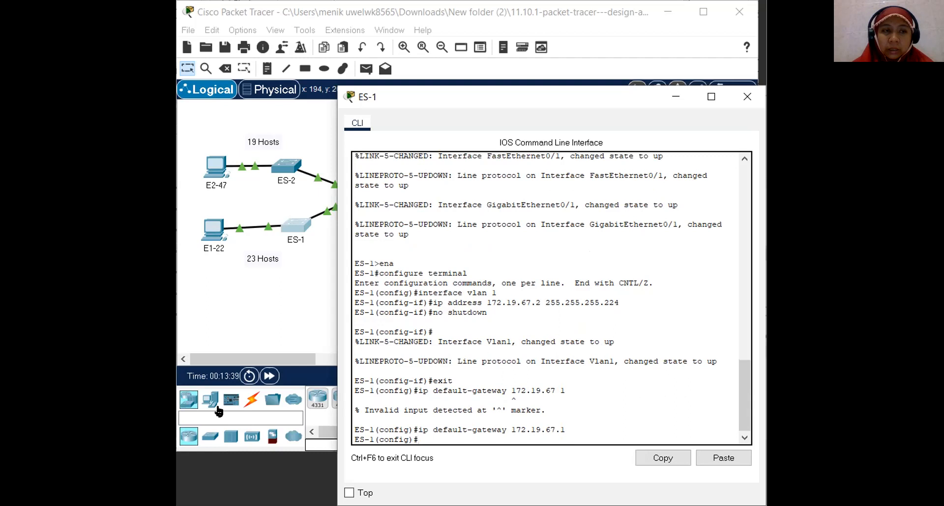
# Step: Leave configuration mode on ES-1, save the running configuration with copy run start, and close the switch window
pyautogui.write('exit')
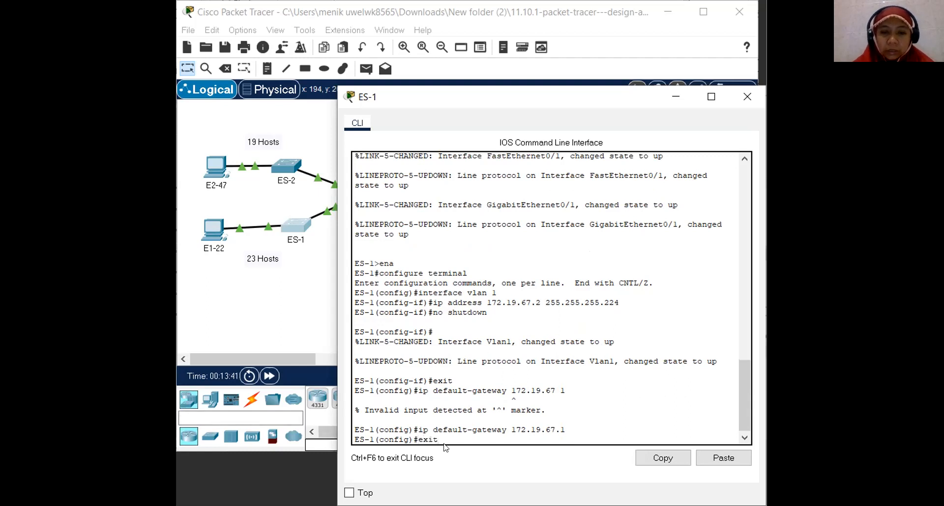
pyautogui.press('Return')
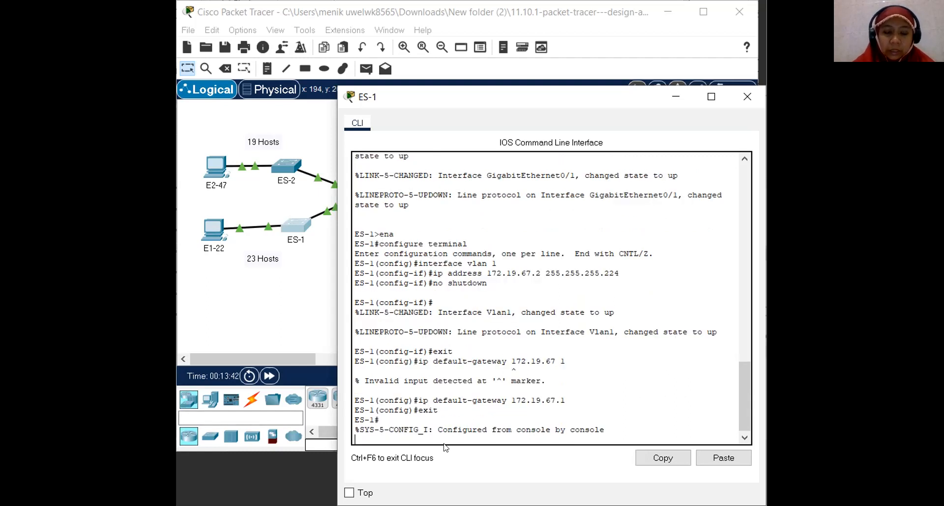
pyautogui.press('Return')
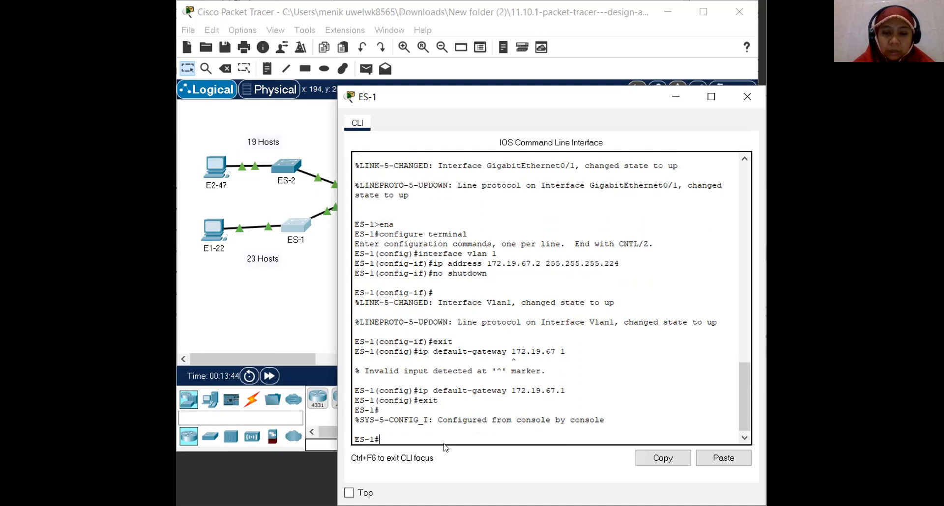
pyautogui.write('copy run start')
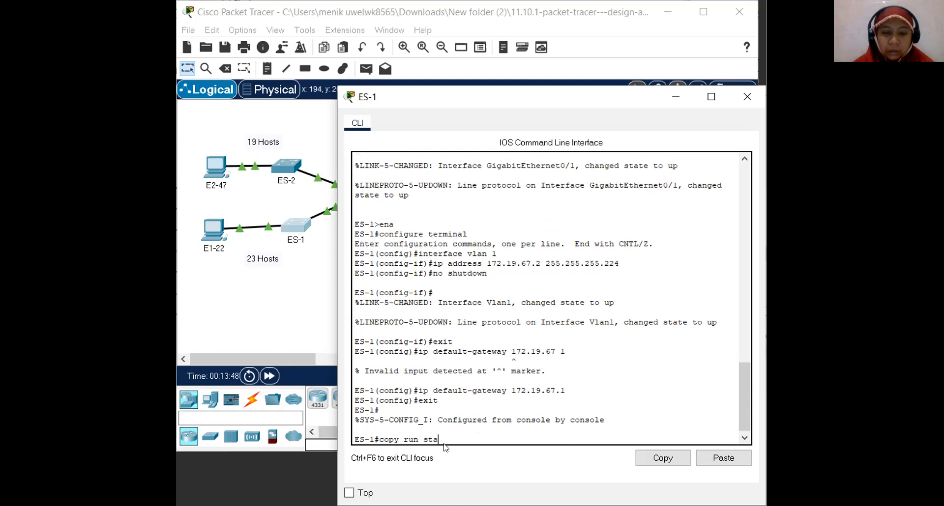
pyautogui.press('Return')
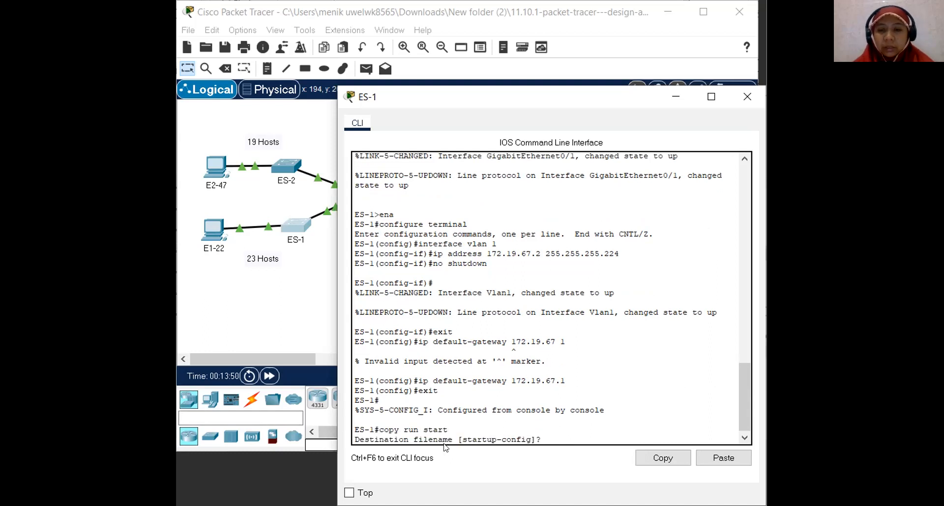
pyautogui.press('Return')
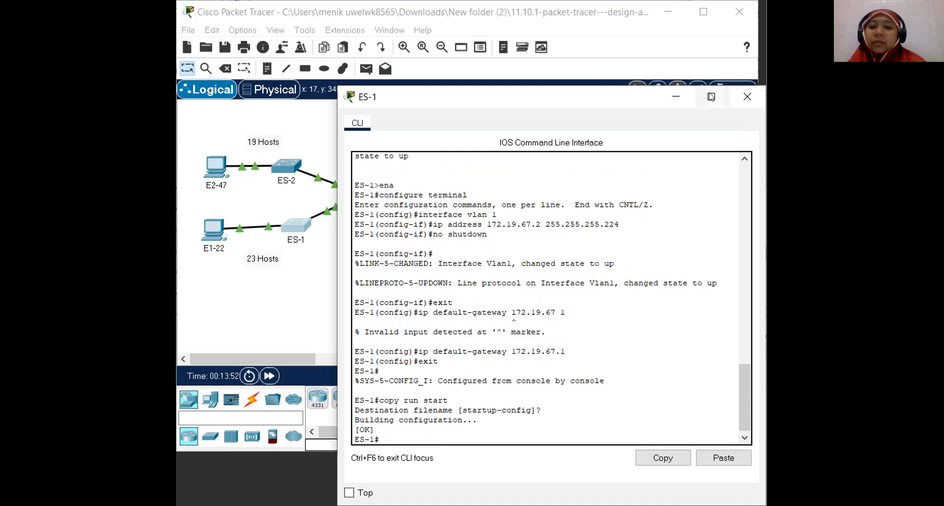
pyautogui.click(735, 94)
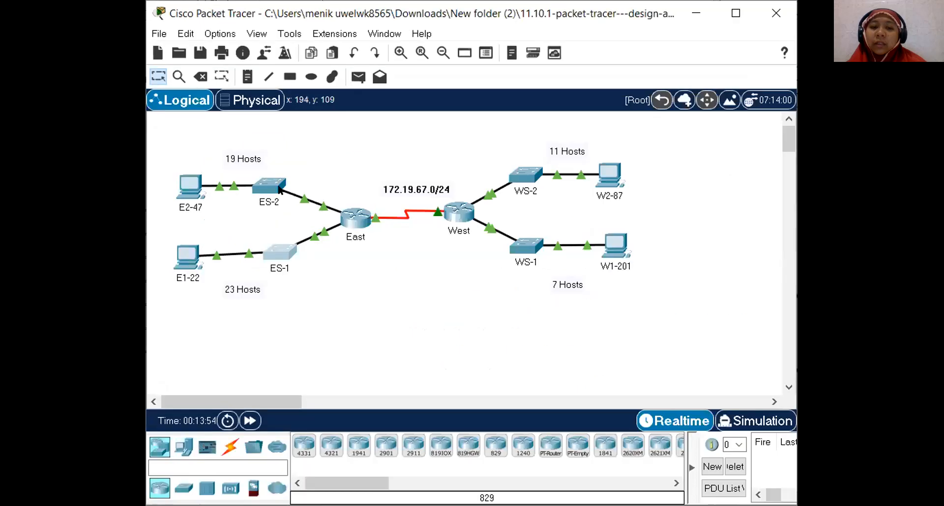
# Step: Open the command line of switch ES-2 and enter configuration mode for interface vlan1
pyautogui.click(269, 186)
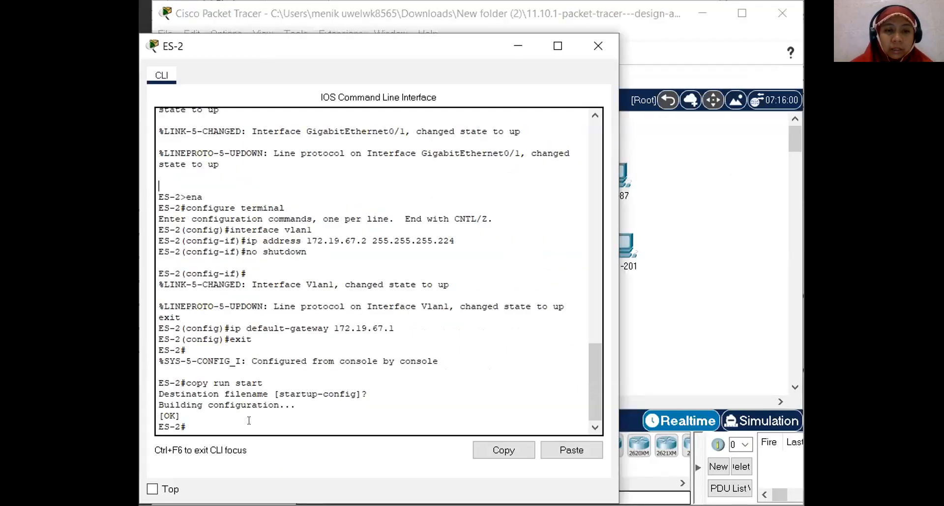
pyautogui.press('Up')
pyautogui.press('Up')
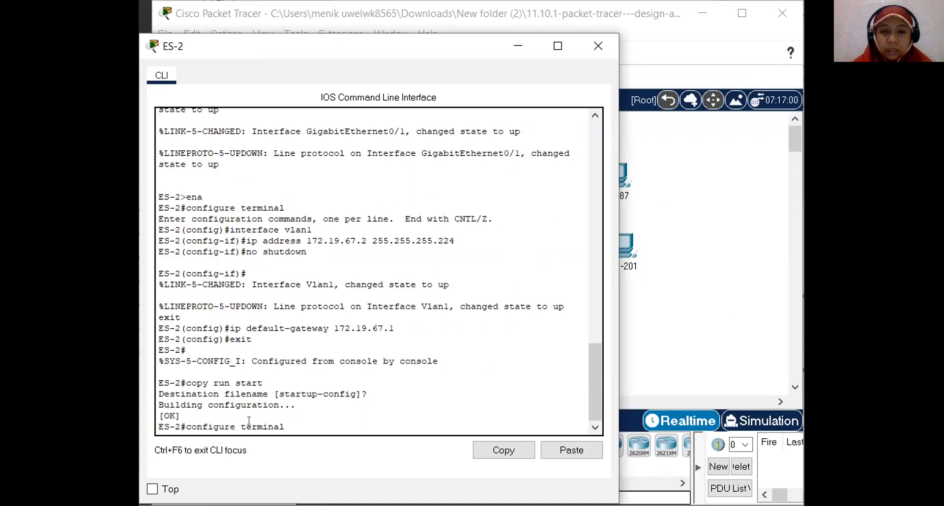
pyautogui.press('Return')
pyautogui.press('Up')
pyautogui.press('Up')
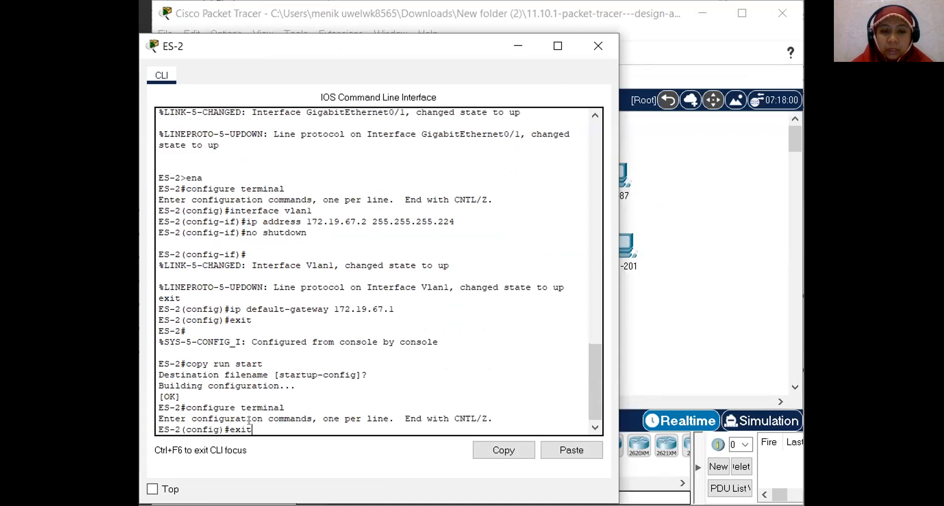
pyautogui.press('Up')
pyautogui.press('Up')
pyautogui.press('Up')
pyautogui.press('Up')
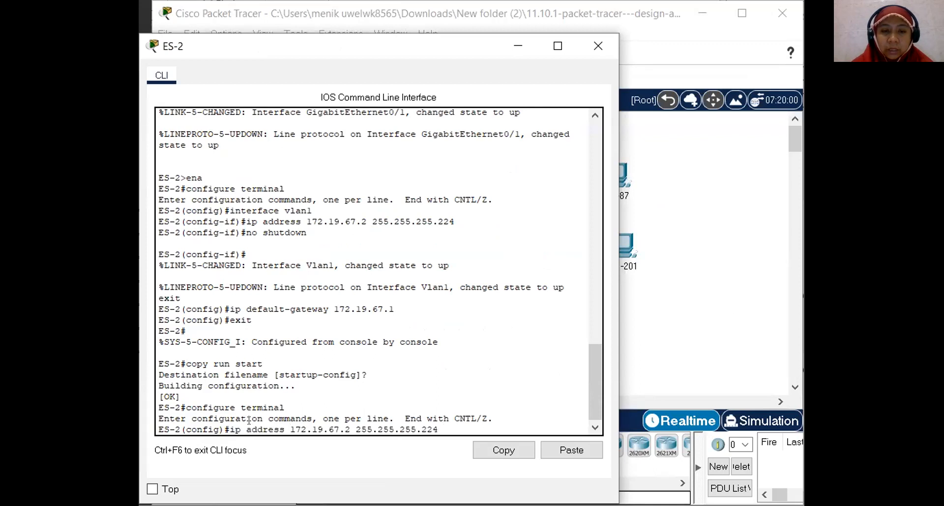
pyautogui.press('Return')
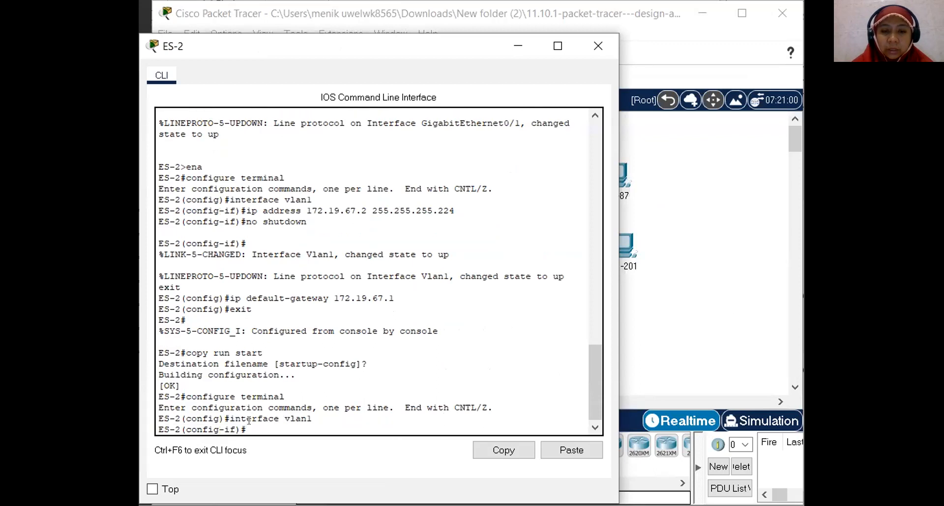
# Step: Assign IP address 172.19.67.34 with subnet mask 255.255.255.224 to the VLAN 1 interface of ES-2
pyautogui.press('Up')
pyautogui.press('Up')
pyautogui.press('Up')
pyautogui.press('Up')
pyautogui.press('Up')
pyautogui.press('Up')
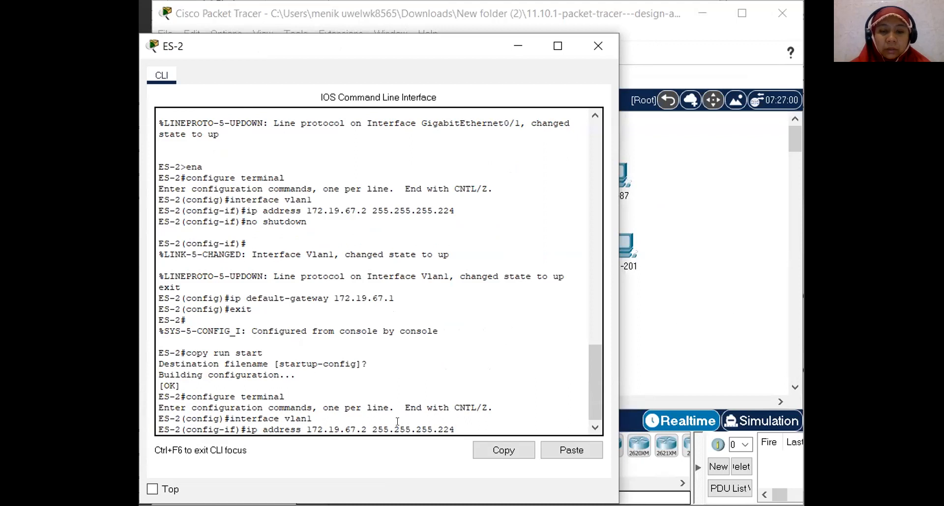
pyautogui.press('Left')
pyautogui.press('Left')
pyautogui.press('Left')
pyautogui.press('Left')
pyautogui.press('Left')
pyautogui.press('Left')
pyautogui.press('Left')
pyautogui.press('Left')
pyautogui.press('Left')
pyautogui.press('Left')
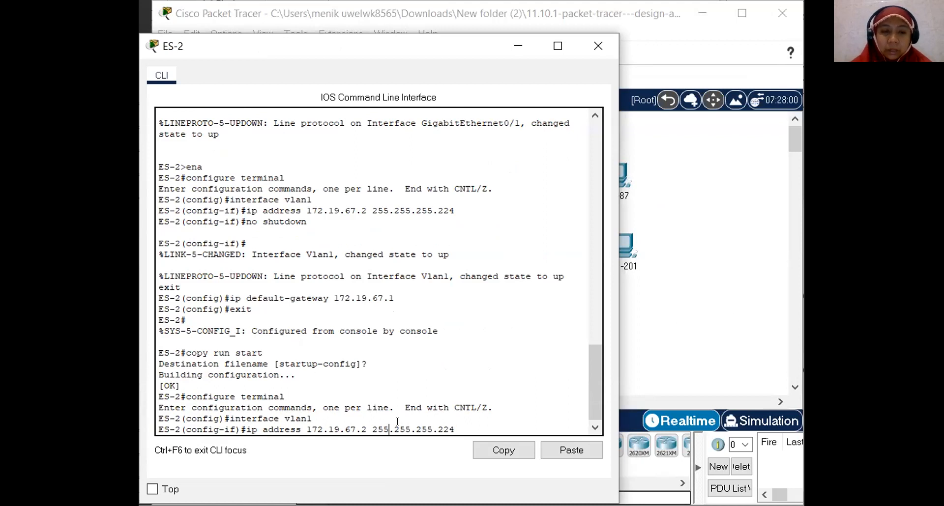
pyautogui.press('Left')
pyautogui.press('BackSpace')
pyautogui.write('34')
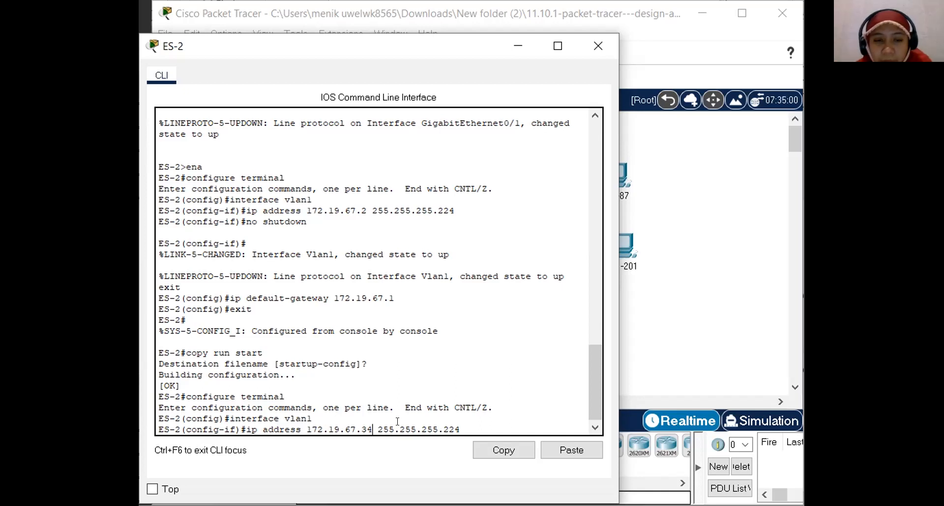
pyautogui.press('Return')
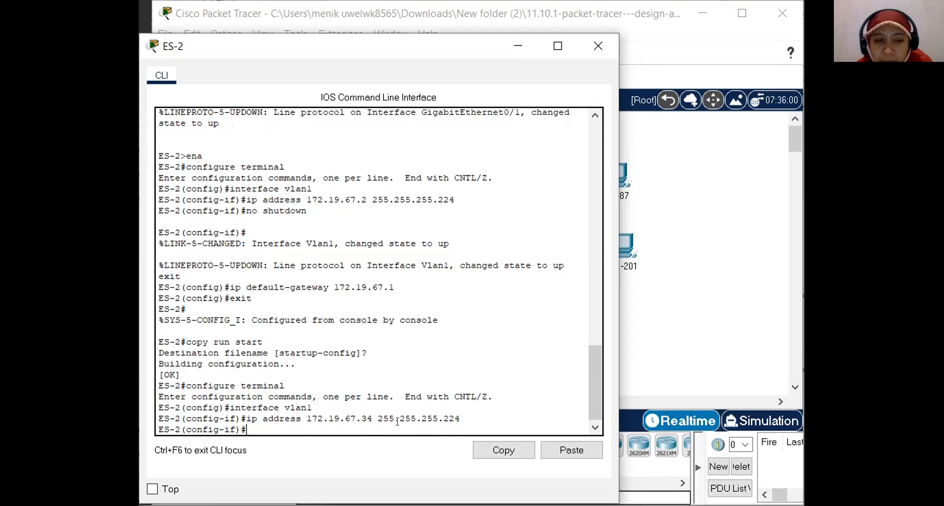
# Step: Run no shutdown on the VLAN 1 interface of ES-2 and return to global configuration mode
pyautogui.press('Up')
pyautogui.press('Up')
pyautogui.press('Up')
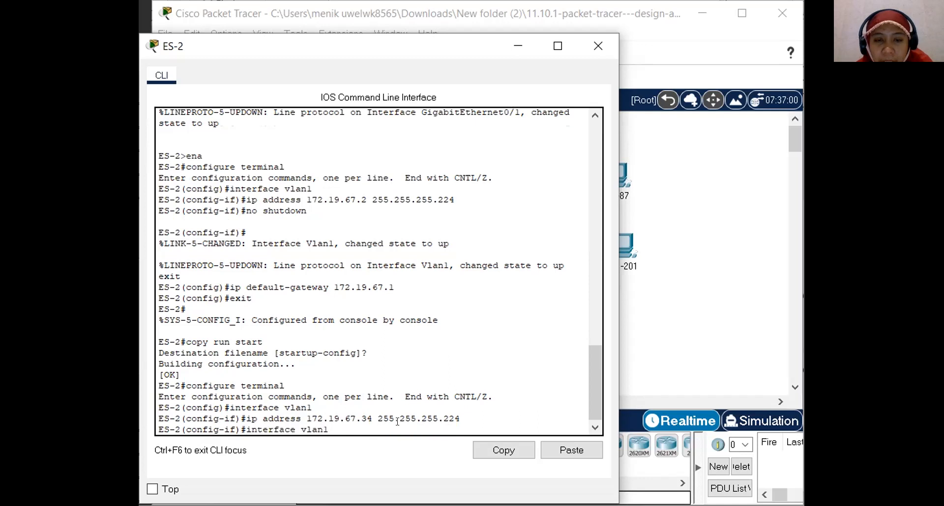
pyautogui.press('Up')
pyautogui.press('Up')
pyautogui.press('Up')
pyautogui.press('Return')
pyautogui.press('Up')
pyautogui.press('Up')
pyautogui.press('Up')
pyautogui.press('Up')
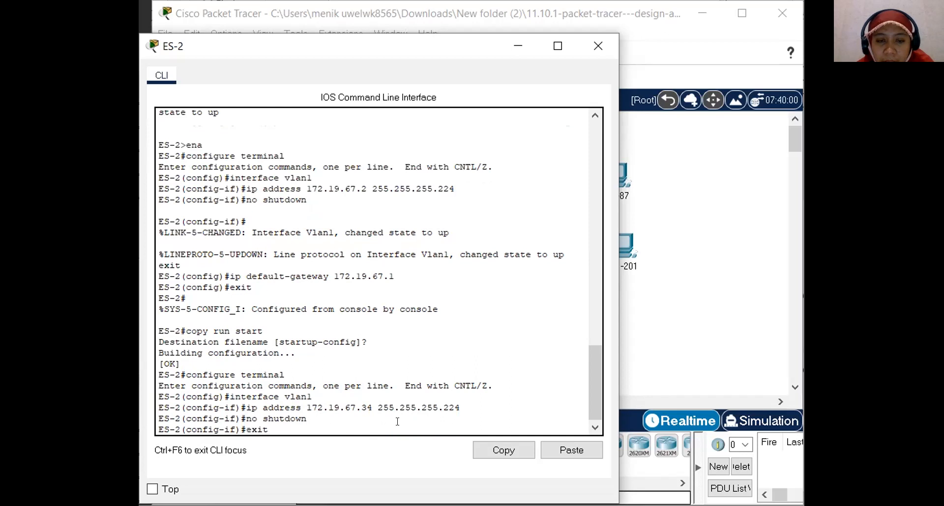
pyautogui.press('Return')
# Step: Set the default gateway of ES-2 to 172.19.67.33
pyautogui.press('Up')
pyautogui.press('Up')
pyautogui.press('Up')
pyautogui.press('Up')
pyautogui.press('Up')
pyautogui.press('Up')
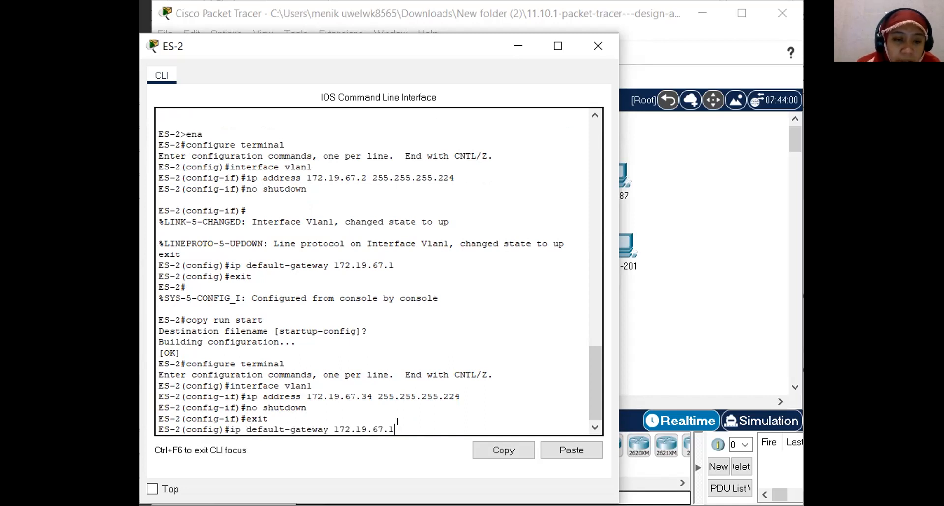
pyautogui.press('BackSpace')
pyautogui.write('33')
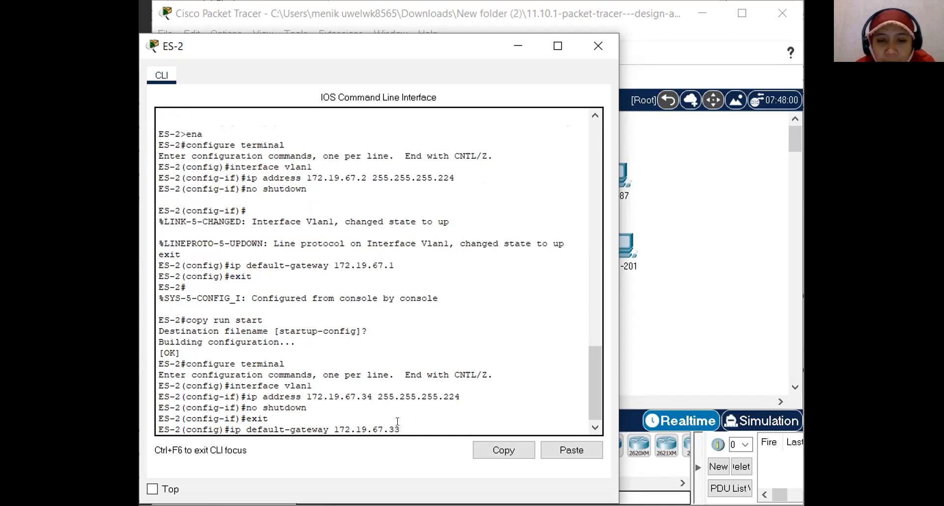
pyautogui.press('Return')
# Step: Leave global configuration mode on ES-2 and return to the privileged prompt
pyautogui.press('Up')
pyautogui.press('Up')
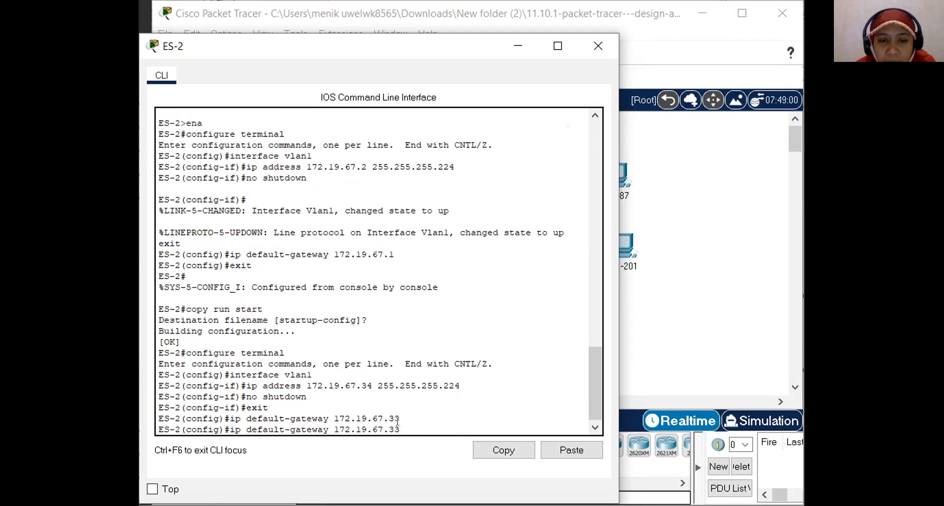
pyautogui.press('Up')
pyautogui.press('Up')
pyautogui.press('Up')
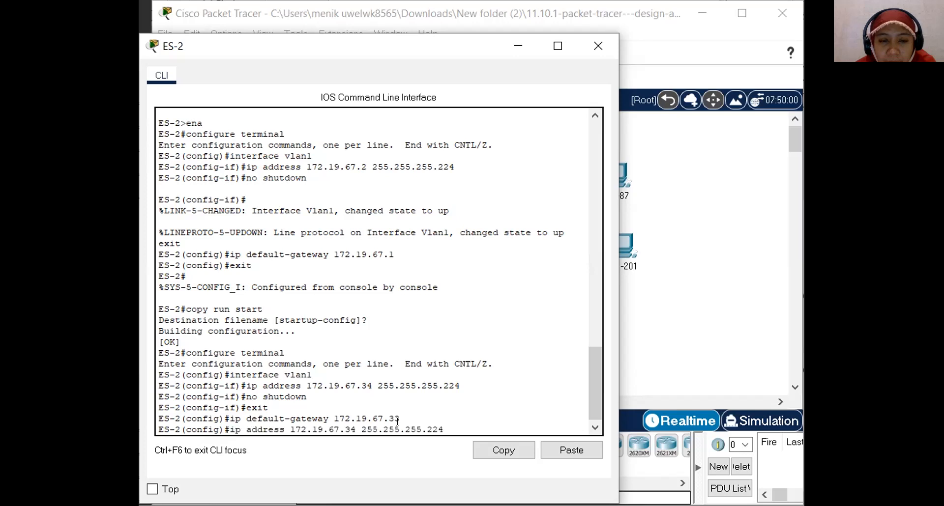
pyautogui.press('Down')
pyautogui.press('Down')
pyautogui.press('Down')
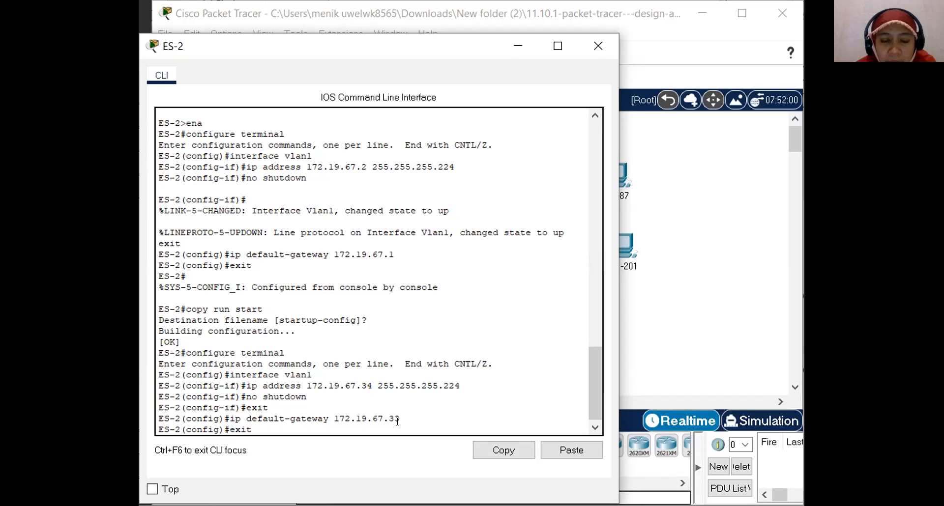
pyautogui.press('Return')
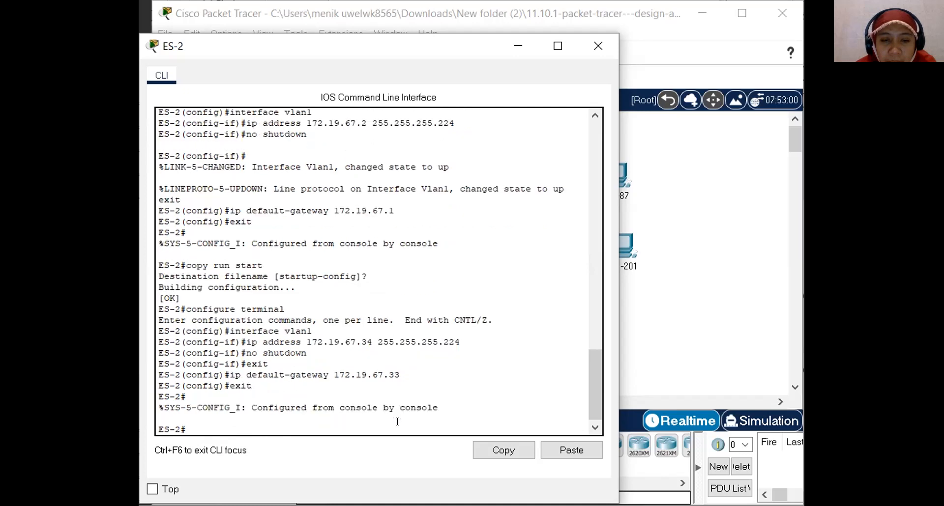
# Step: Save the running configuration of ES-2 with copy run start, accepting the default filename, and close the switch window
pyautogui.press('Up')
pyautogui.press('Up')
pyautogui.press('Up')
pyautogui.press('Up')
pyautogui.press('Up')
pyautogui.press('Up')
pyautogui.press('Up')
pyautogui.press('Up')
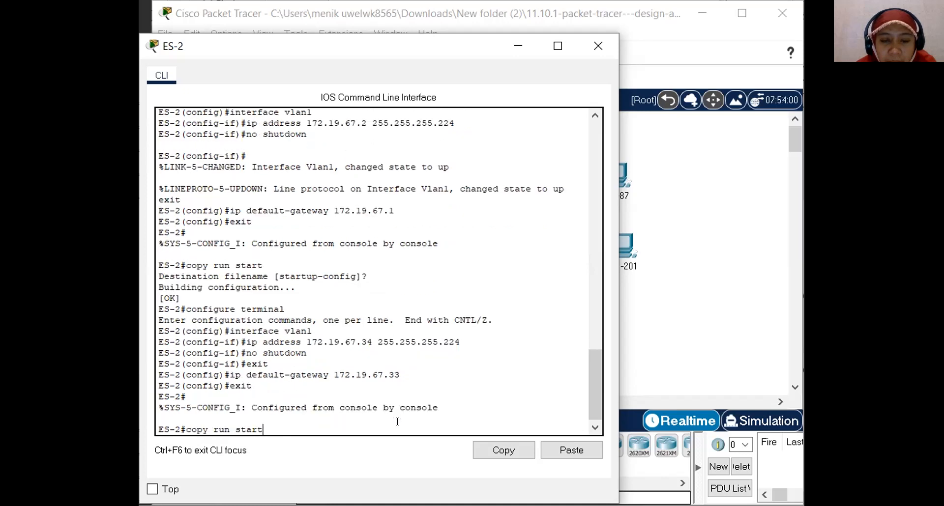
pyautogui.press('Return')
pyautogui.press('Return')
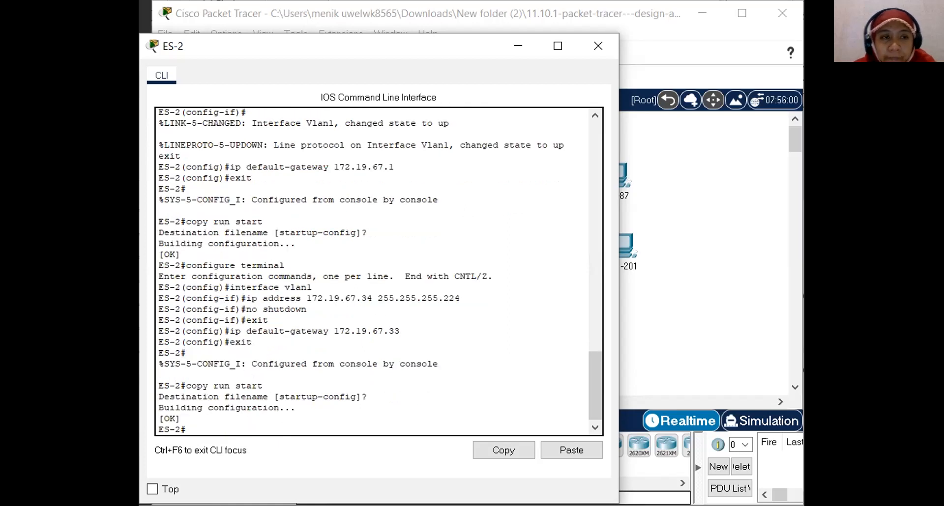
pyautogui.click(599, 46)
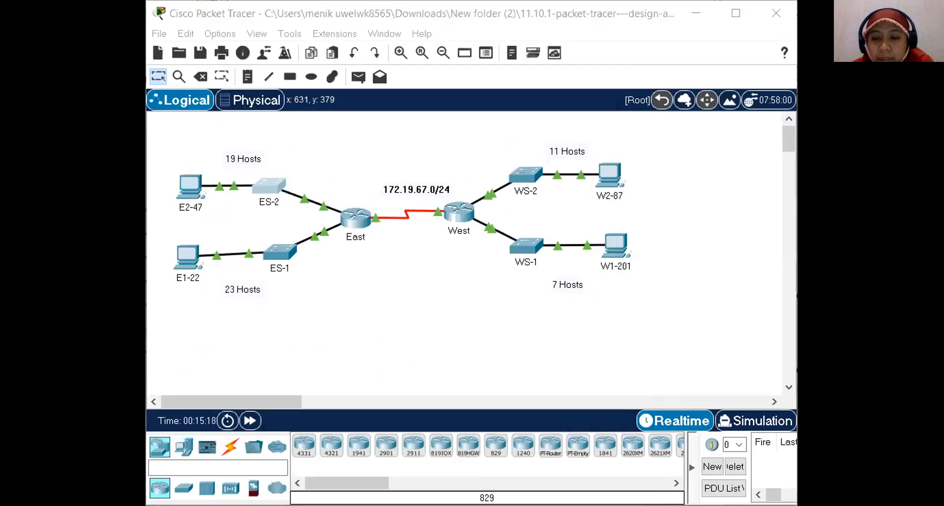
# Step: Check the activity results and review the assessment items for switches ES-1 and ES-2
pyautogui.click(534, 389)
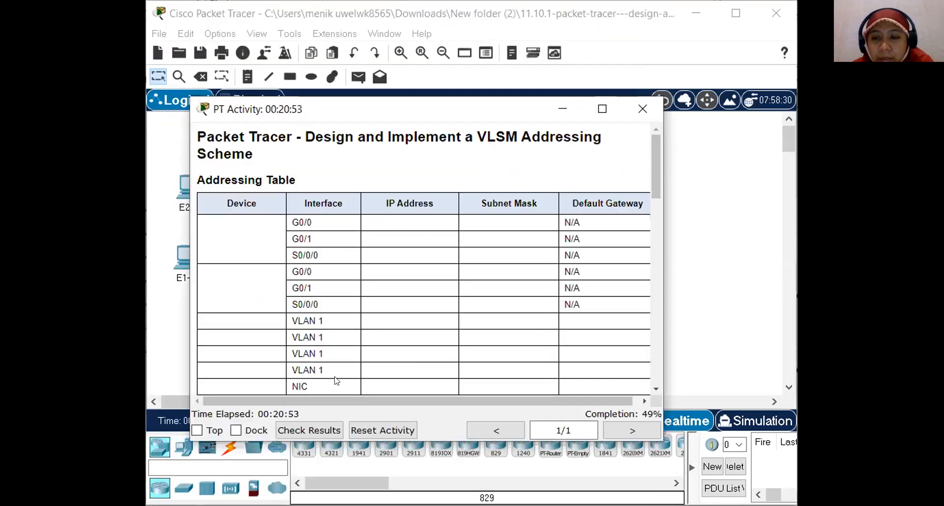
pyautogui.click(294, 427)
pyautogui.click(289, 112)
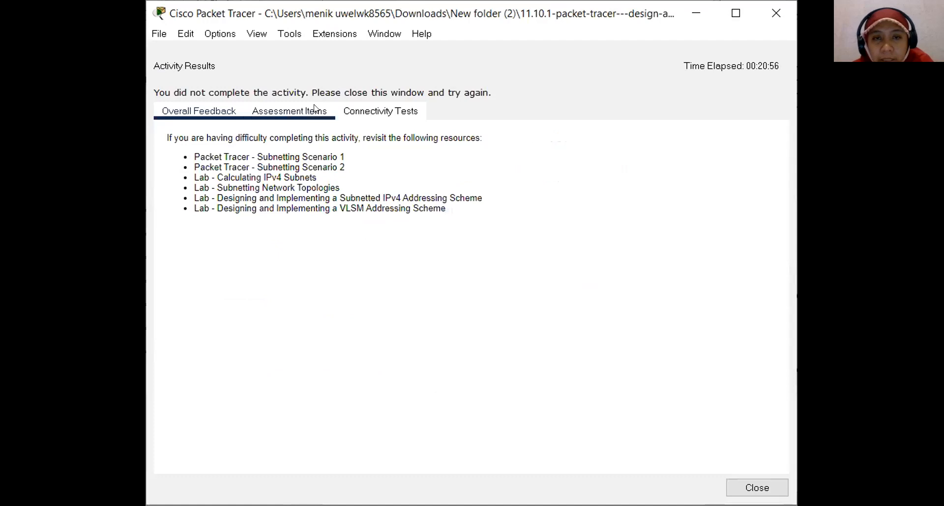
pyautogui.scroll(-10, 309, 224)
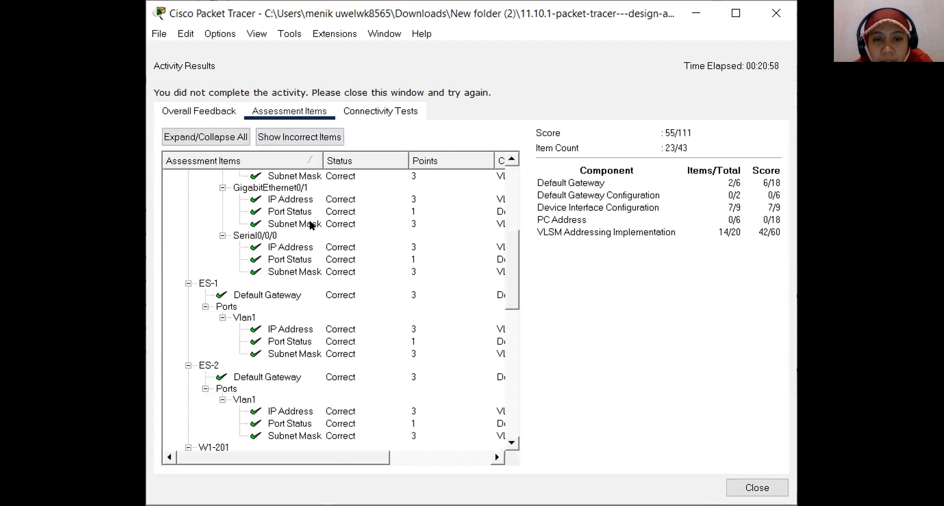
# Step: Examine the assessment items of all hosts, routers and switches, down to WS-1 and WS-2, and close the activity results
pyautogui.scroll(6, 310, 226)
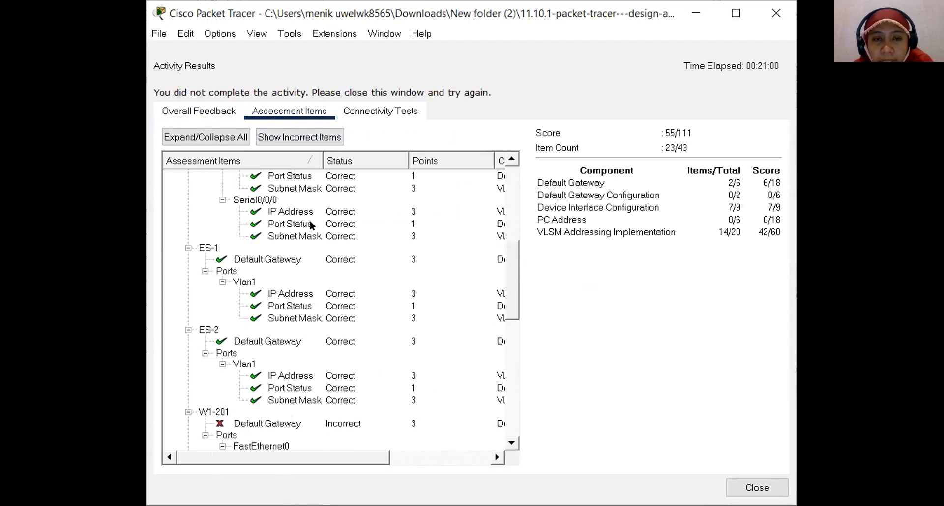
pyautogui.scroll(4, 310, 225)
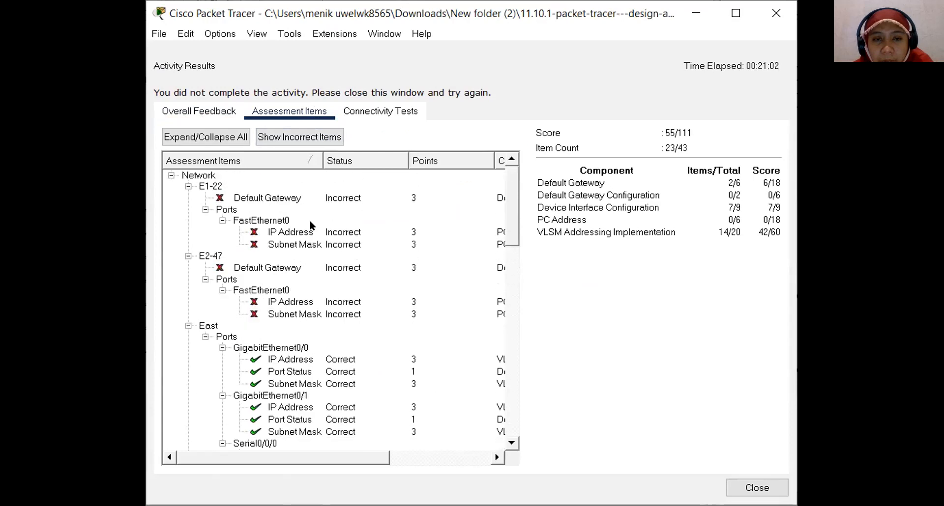
pyautogui.scroll(-2, 309, 224)
pyautogui.scroll(-8, 308, 220)
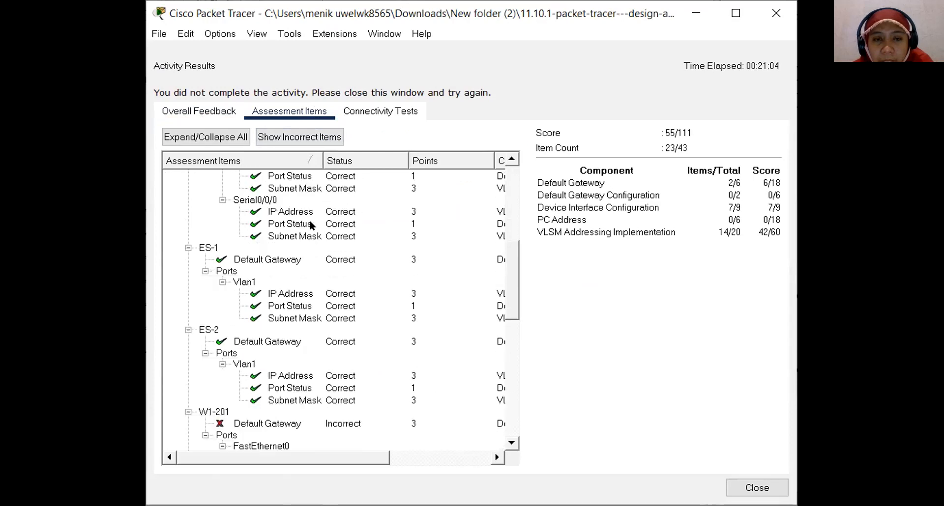
pyautogui.scroll(-2, 309, 219)
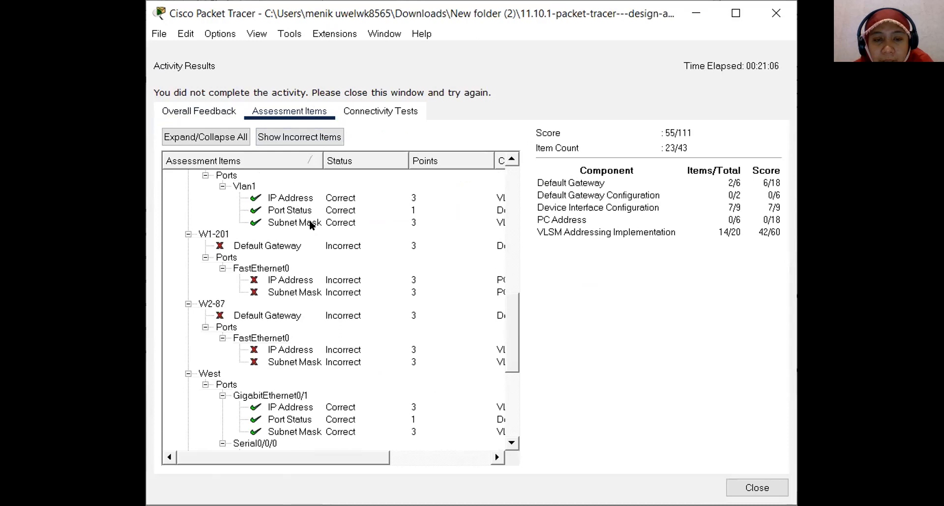
pyautogui.scroll(-2, 309, 220)
pyautogui.scroll(-4, 308, 219)
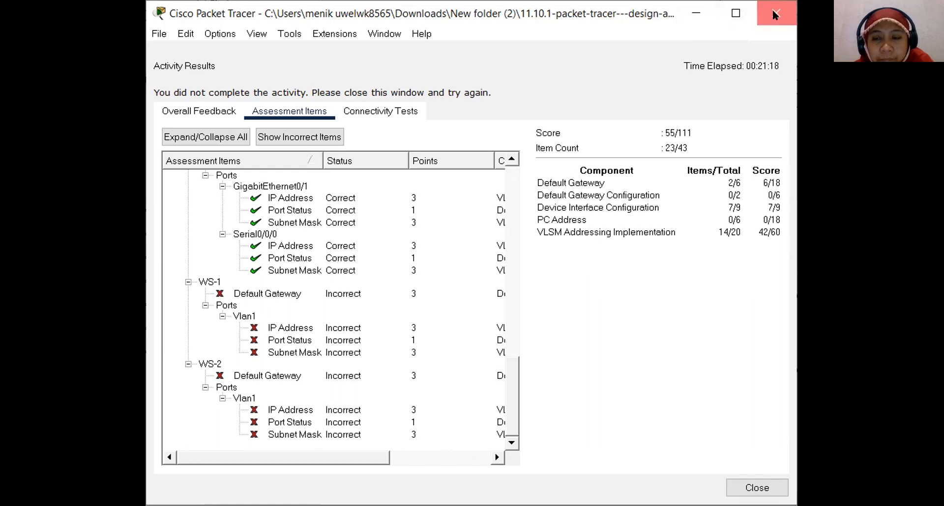
pyautogui.click(756, 487)
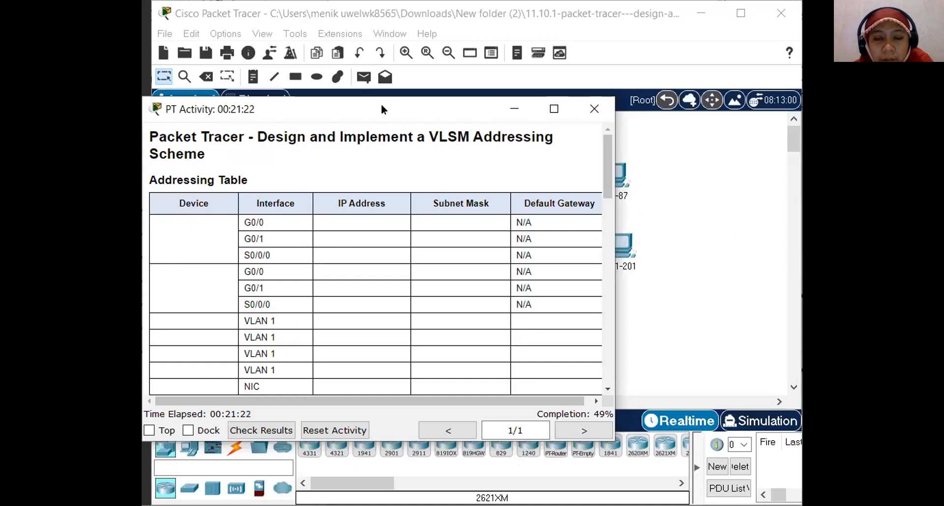
# Step: Return to the network topology, open the command line of switch WS-1 and enter global configuration mode
pyautogui.moveTo(381, 105); pyautogui.dragTo(477, 73)
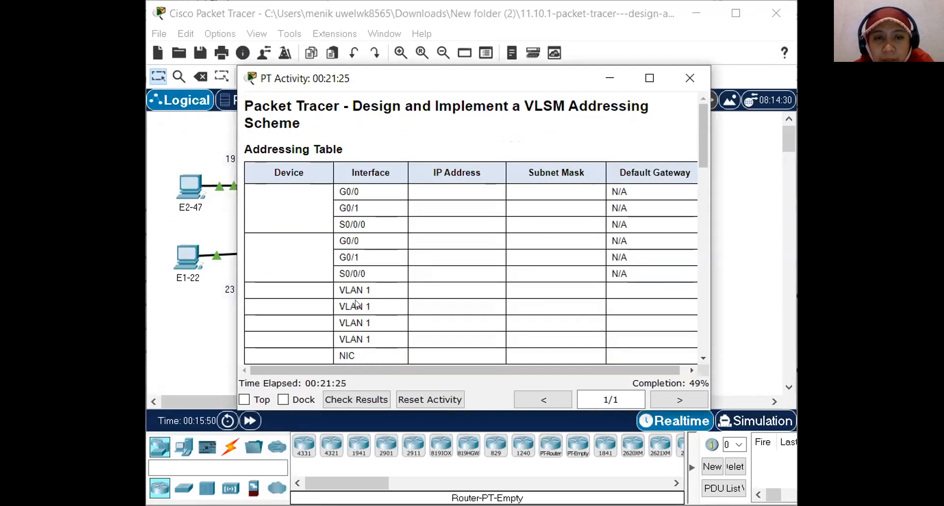
pyautogui.click(232, 181)
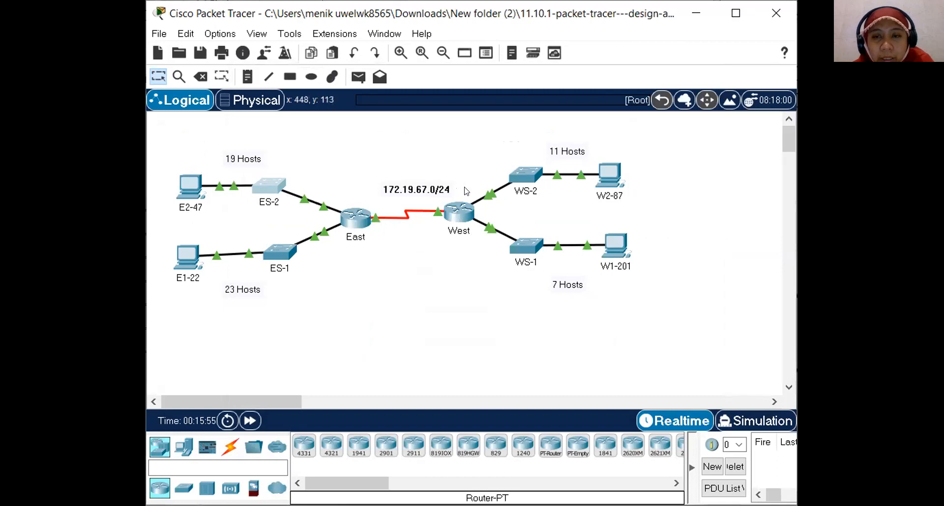
pyautogui.click(525, 247)
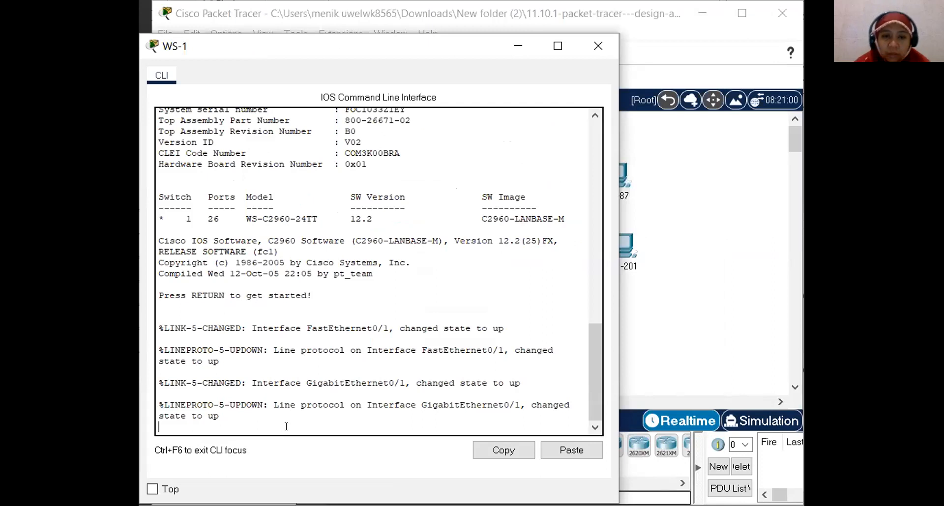
pyautogui.press('Return')
pyautogui.write('ena')
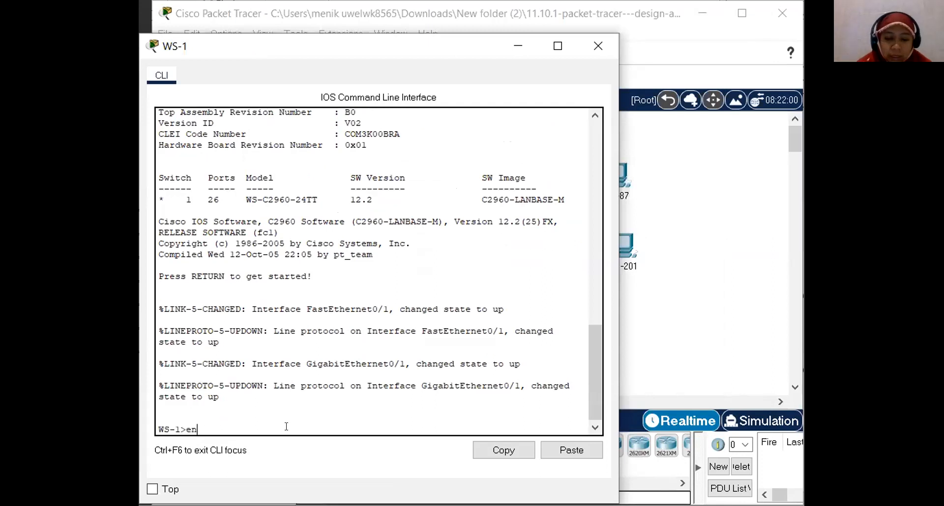
pyautogui.press('Return')
pyautogui.write('conf t')
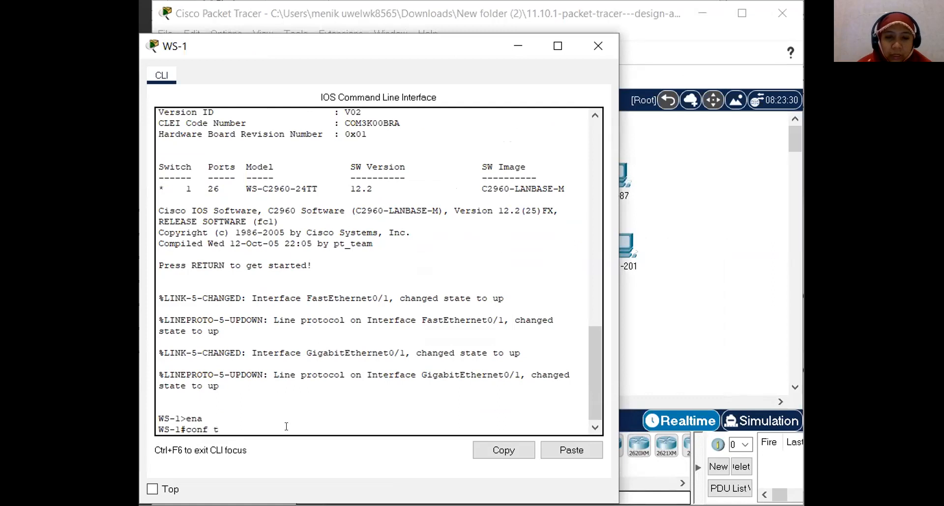
pyautogui.press('Return')
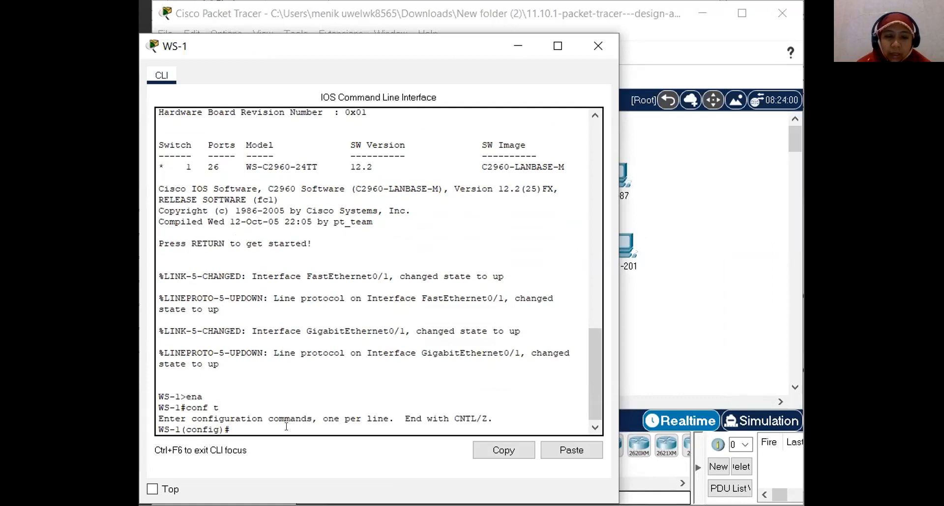
# Step: Assign IP address 172.19.67.82 with subnet mask 255.255.255.240 to the VLAN 1 interface of WS-1
pyautogui.write('inter')
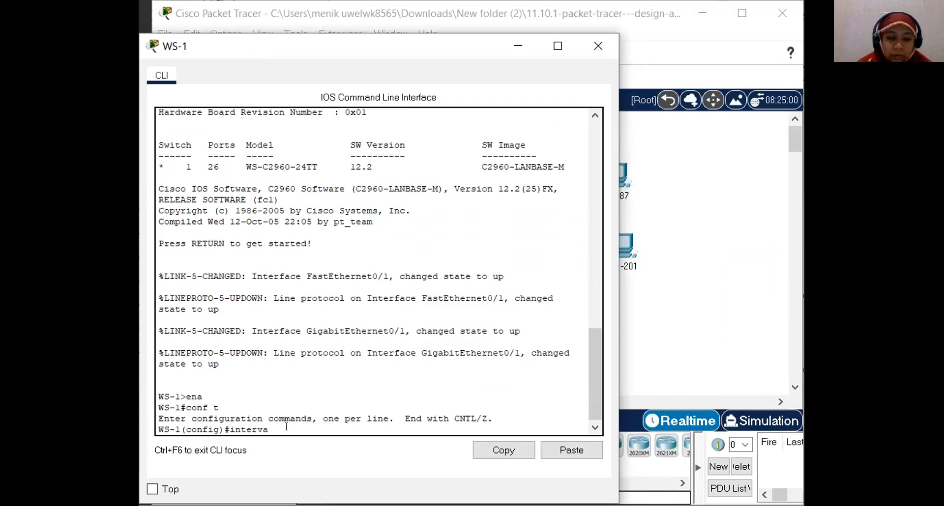
pyautogui.write('face')
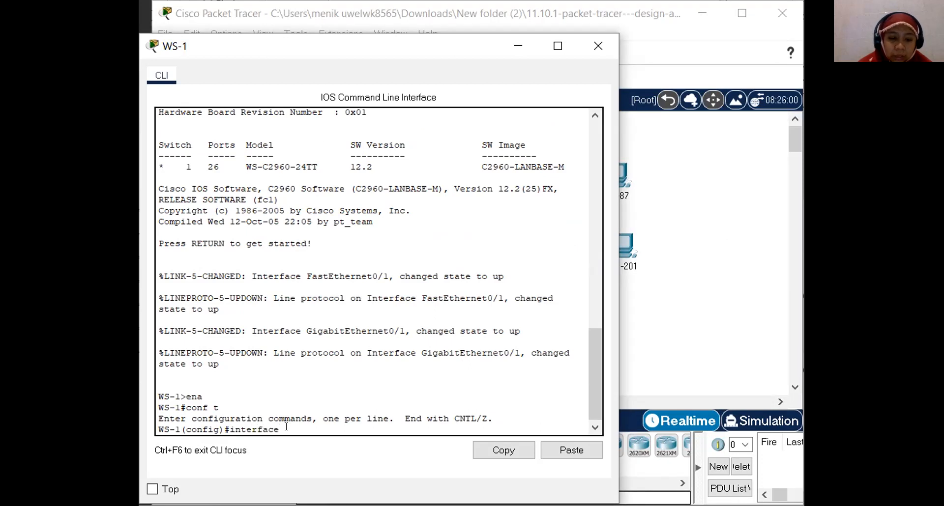
pyautogui.write(' vlan 1')
pyautogui.press('Return')
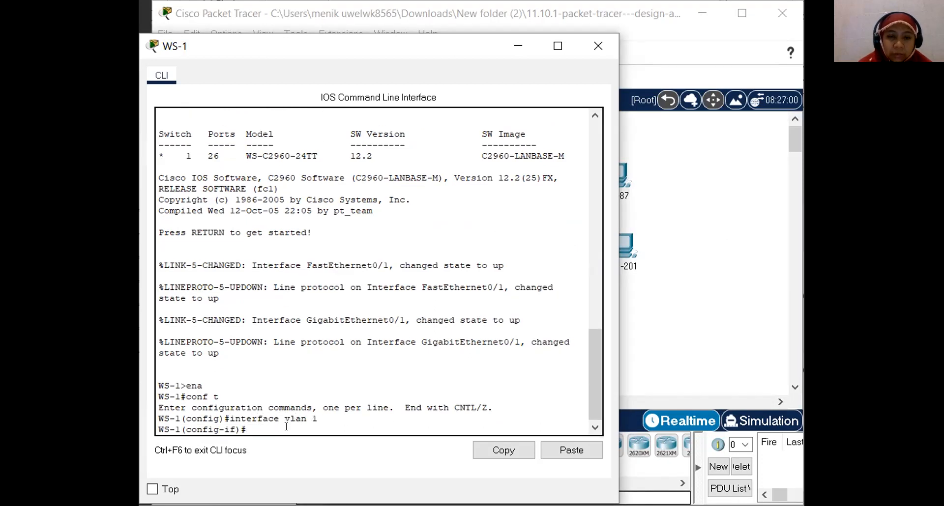
pyautogui.write('ip add')
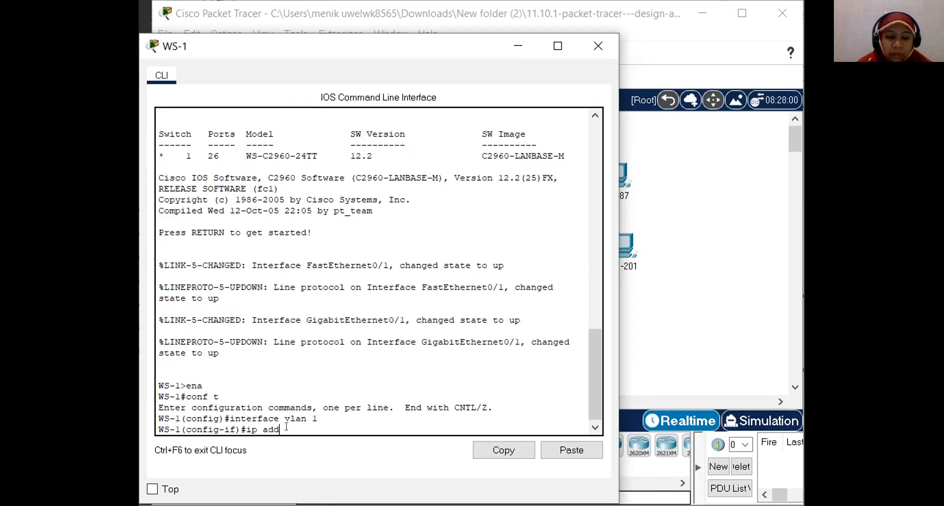
pyautogui.write('ress')
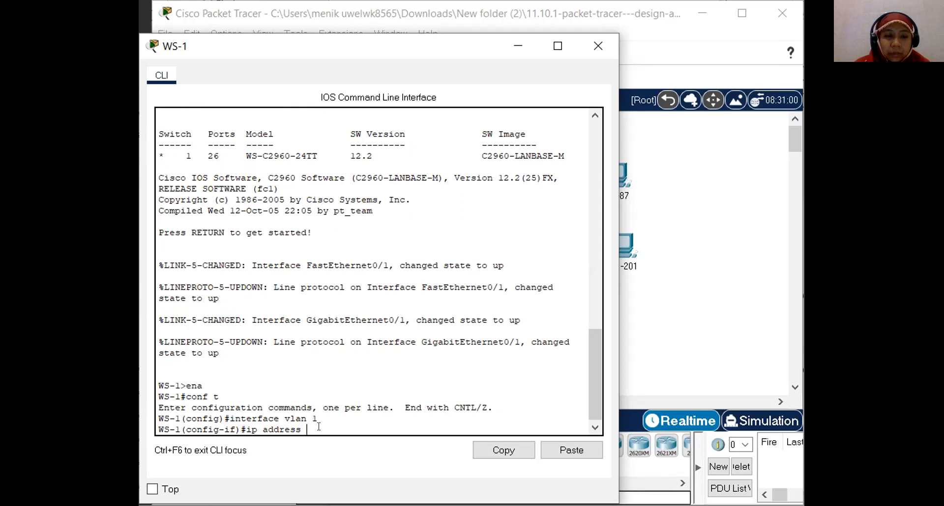
pyautogui.write(' 172.')
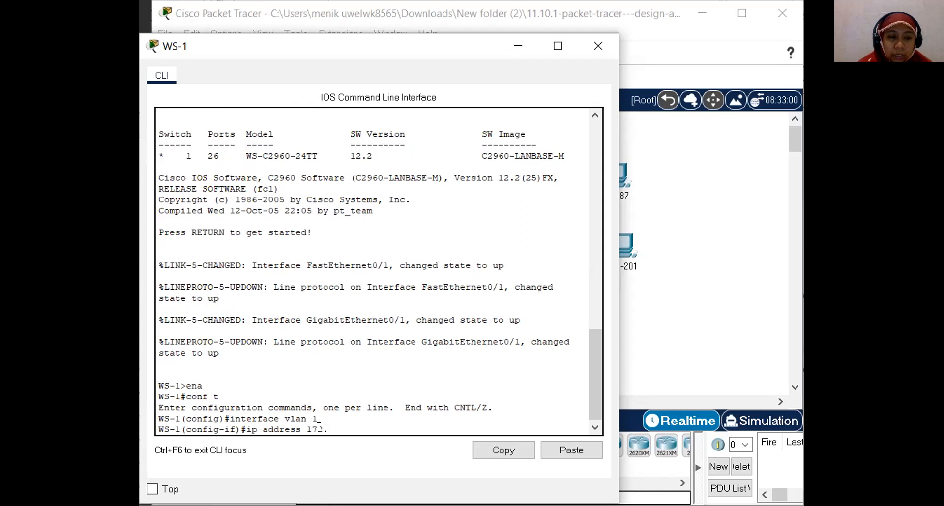
pyautogui.write('19.6')
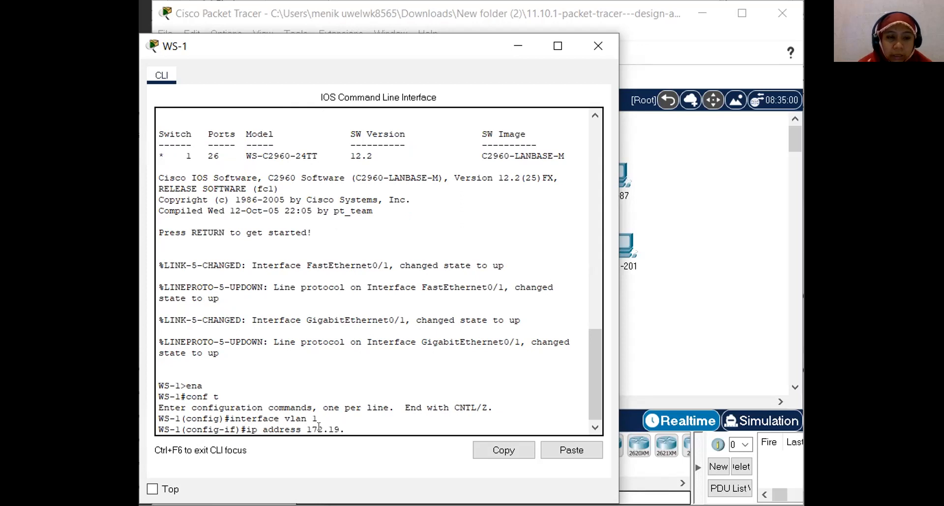
pyautogui.write('7.8')
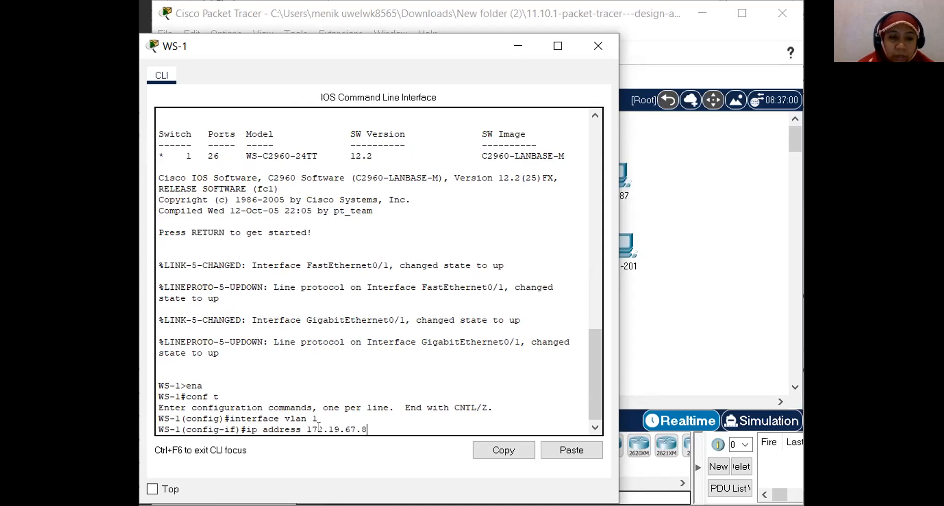
pyautogui.write('2 2')
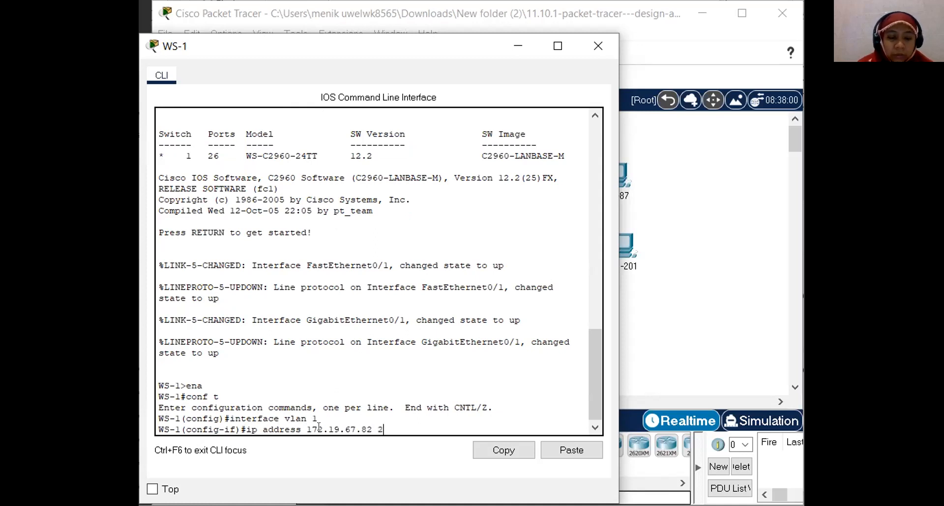
pyautogui.write('55.255.255.240')
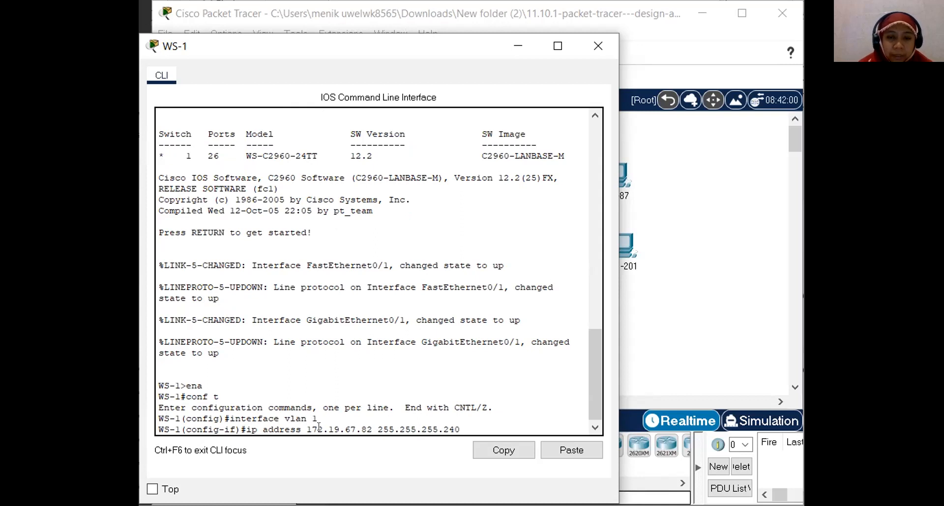
pyautogui.press('Return')
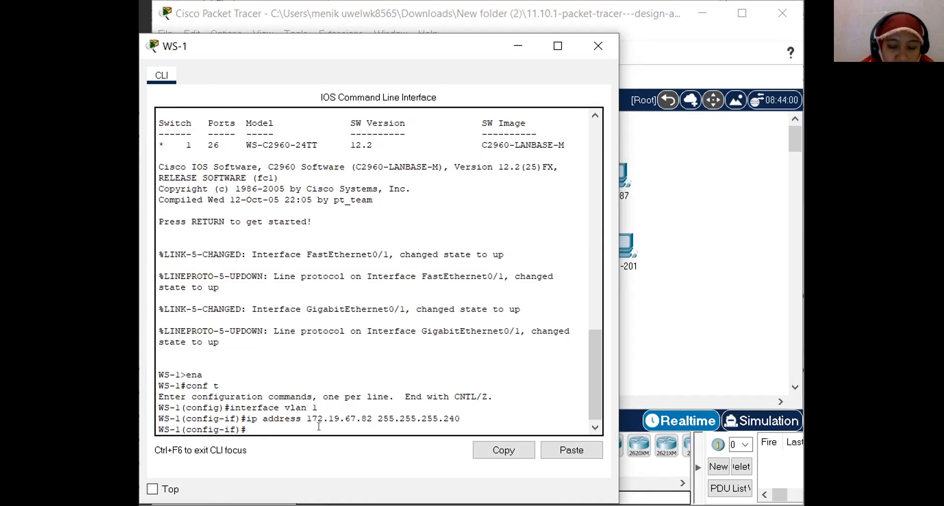
# Step: Enable the VLAN 1 interface of WS-1 with no shutdown and return to global configuration mode
pyautogui.write('no s')
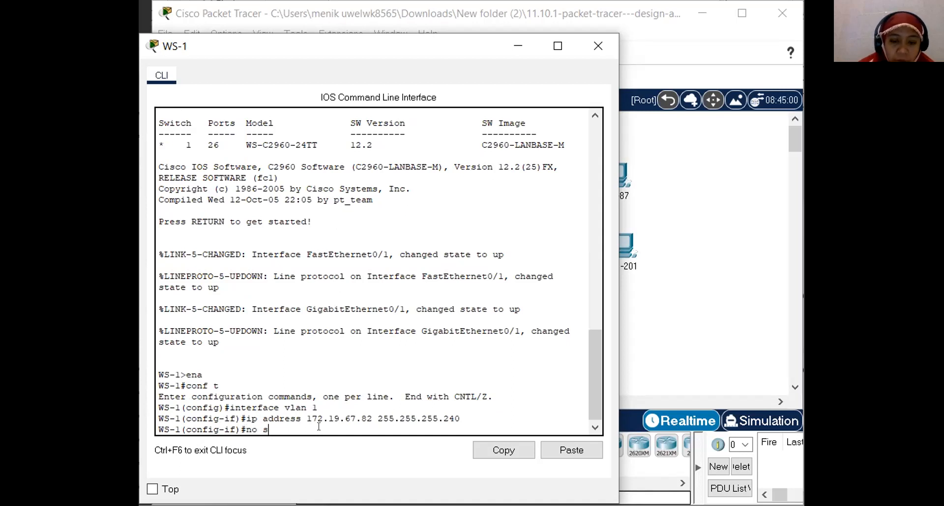
pyautogui.write('hutdown')
pyautogui.press('Return')
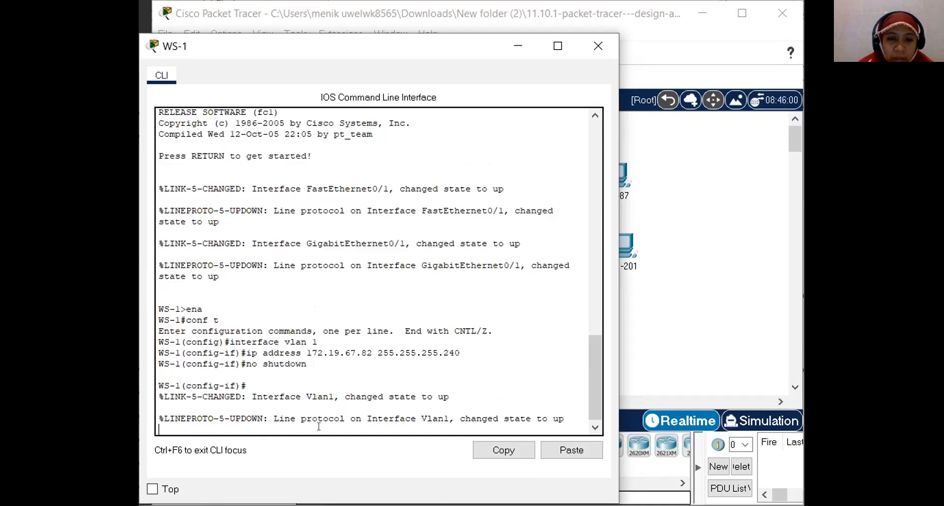
pyautogui.write("'")
pyautogui.press('Return')
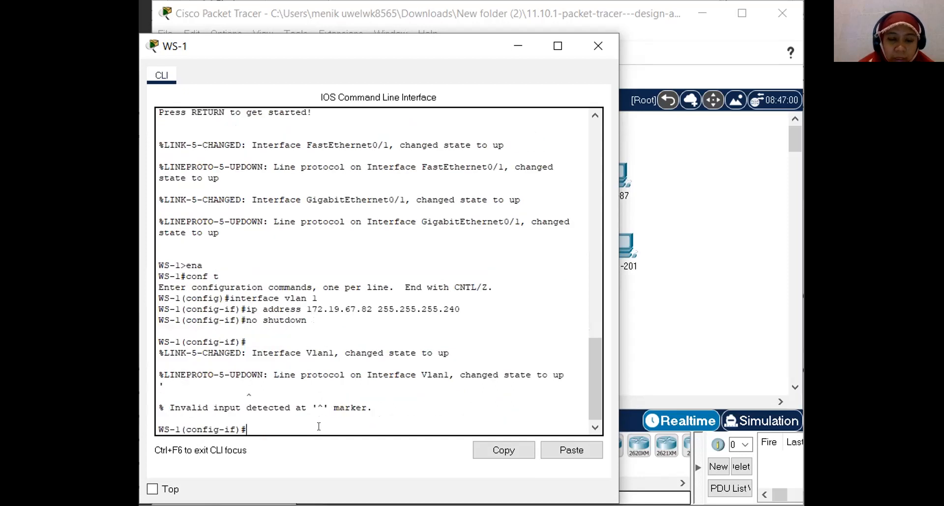
pyautogui.write('e')
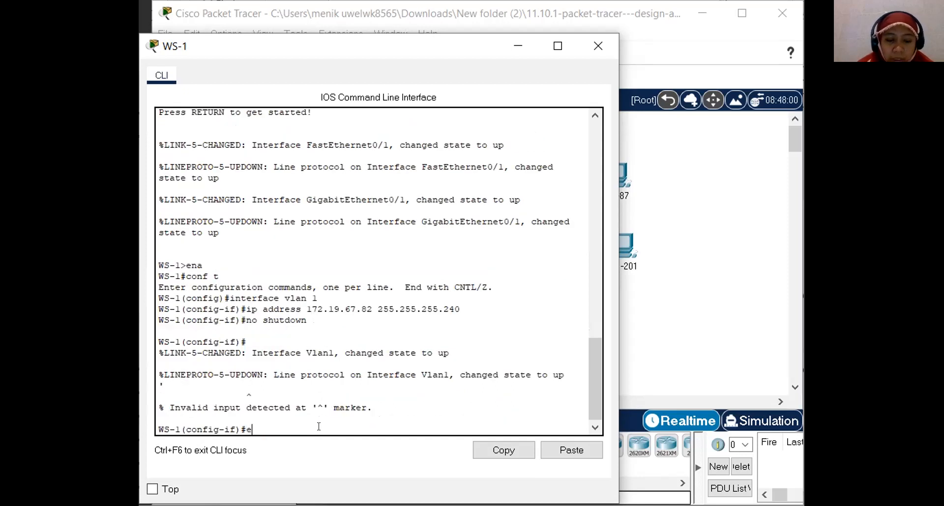
pyautogui.write('xit')
pyautogui.press('Return')
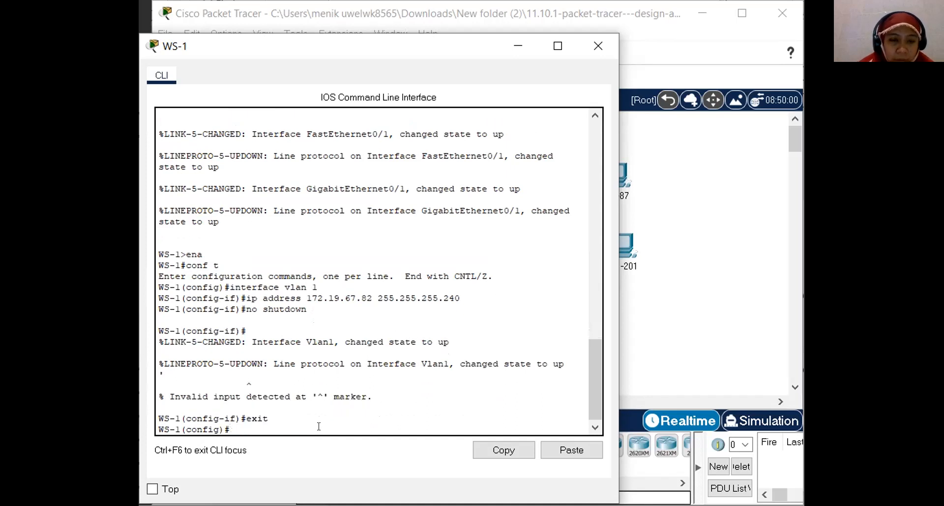
# Step: Set the default gateway of WS-1 to 172.19.67.80 and exit to the privileged prompt
pyautogui.write('ip default')
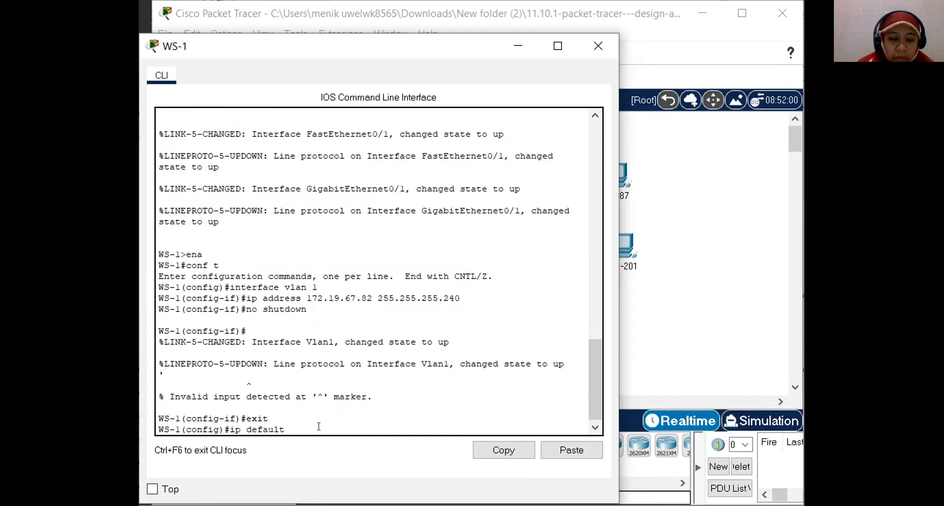
pyautogui.press('BackSpace')
pyautogui.write('-gateway')
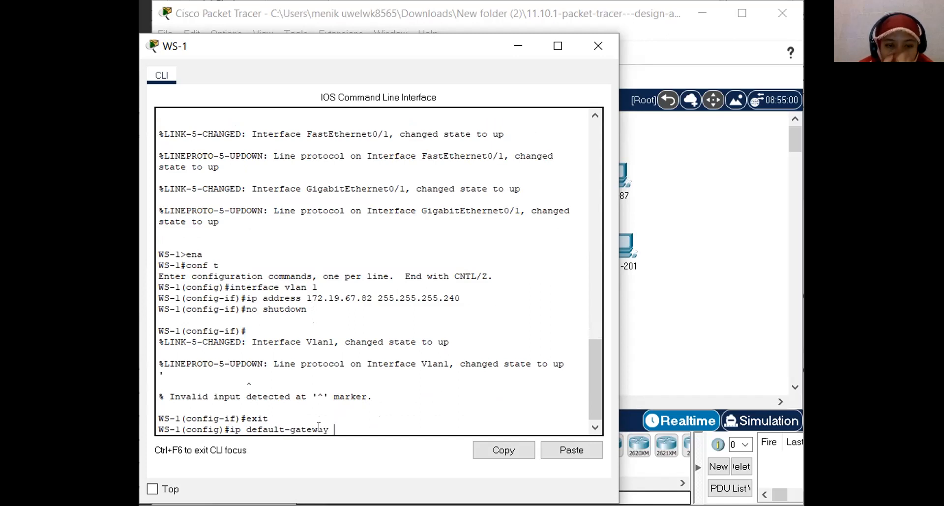
pyautogui.write(' 172')
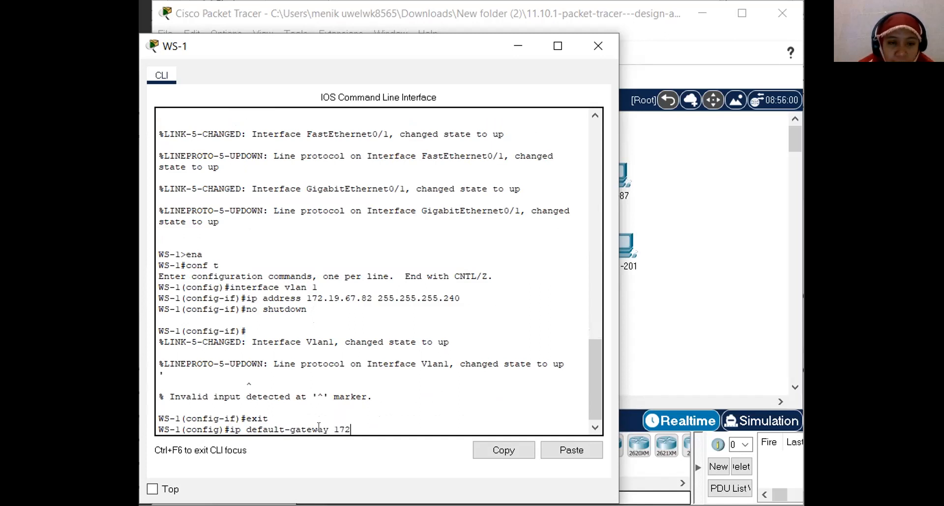
pyautogui.write('.19.67')
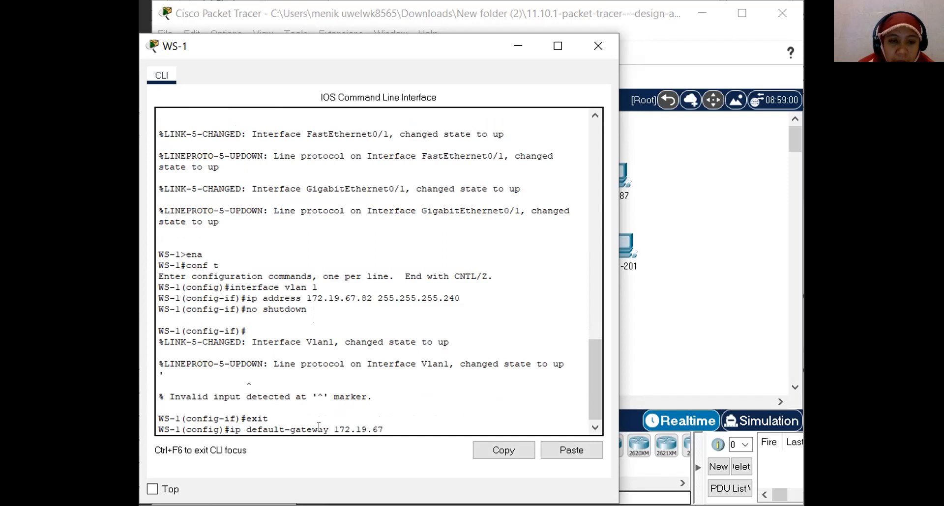
pyautogui.write('.80')
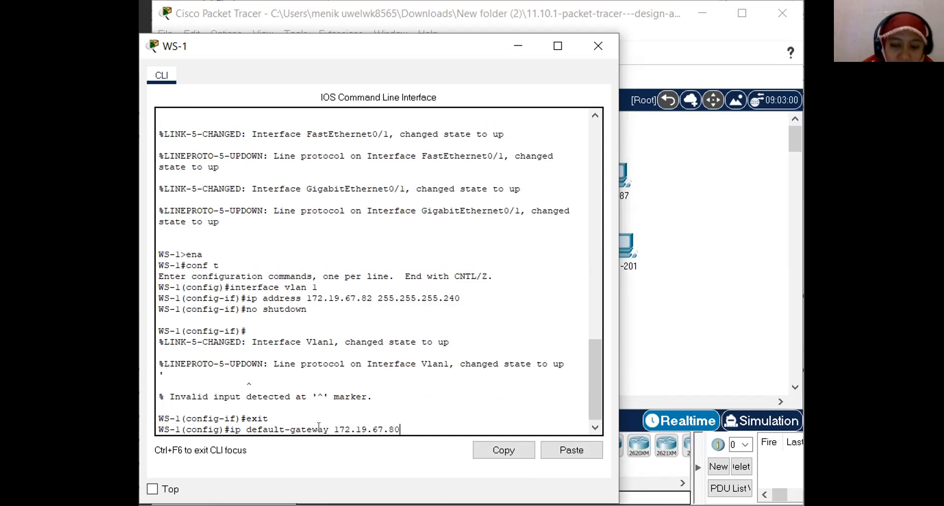
pyautogui.press('Return')
pyautogui.write('exit')
pyautogui.press('Return')
pyautogui.write('copy run')
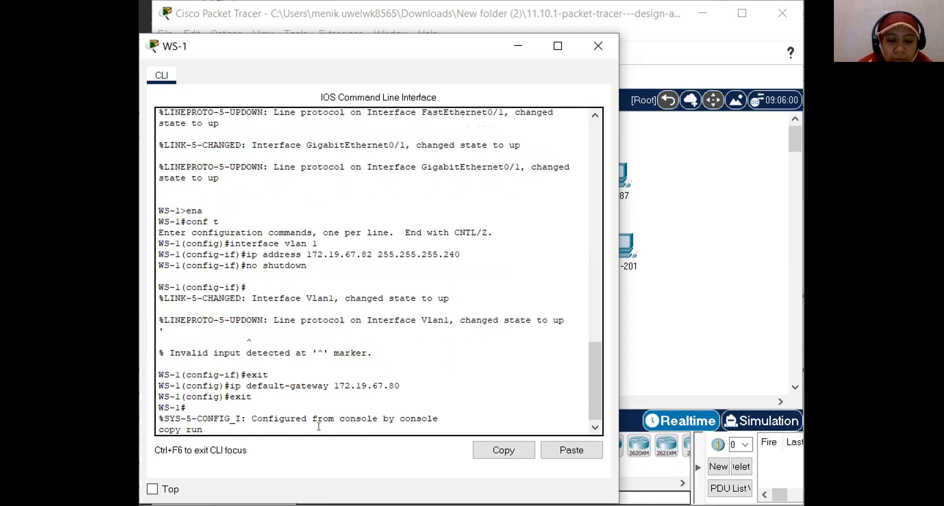
pyautogui.write(' atart')
pyautogui.press('BackSpace')
pyautogui.press('BackSpace')
pyautogui.press('BackSpace')
pyautogui.press('BackSpace')
pyautogui.press('BackSpace')
pyautogui.press('BackSpace')
pyautogui.press('BackSpace')
pyautogui.press('BackSpace')
pyautogui.press('BackSpace')
pyautogui.press('BackSpace')
pyautogui.press('BackSpace')
pyautogui.press('BackSpace')
pyautogui.press('BackSpace')
pyautogui.press('BackSpace')
pyautogui.press('Return')
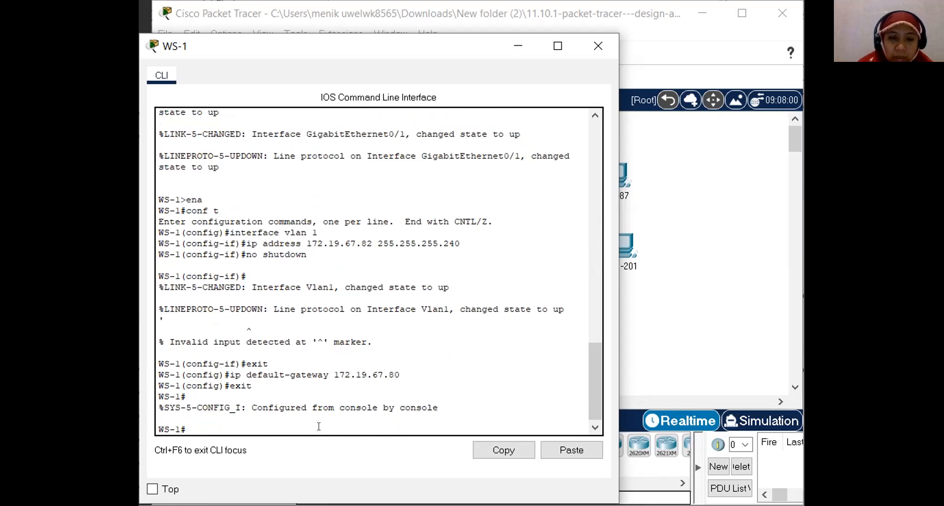
# Step: Save the running configuration of WS-1 to startup-config
pyautogui.write('copy run start')
pyautogui.press('Return')
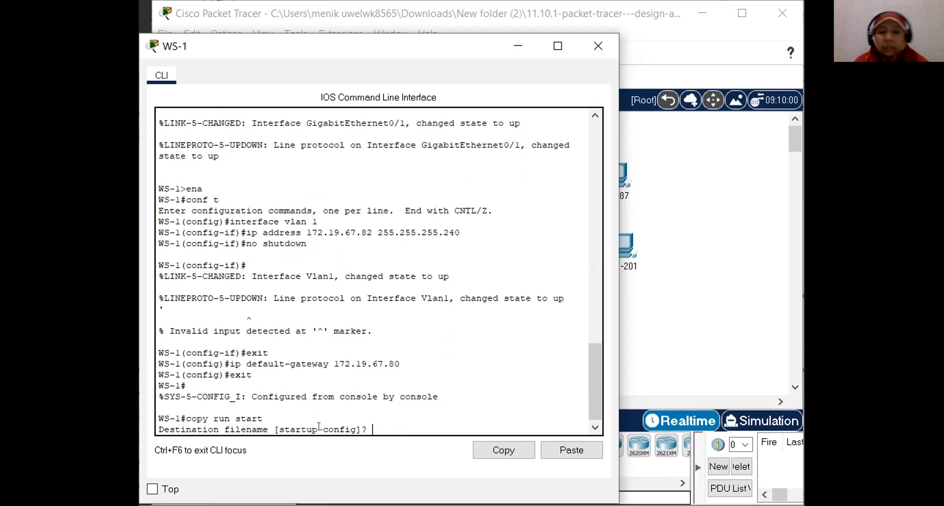
pyautogui.press('Return')
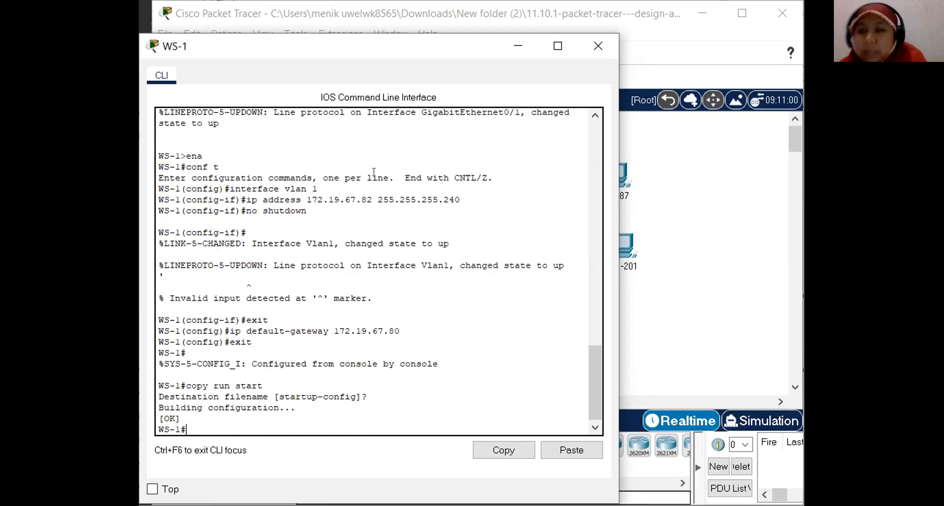
# Step: Check the activity results and review the assessment items down to the entries for WS-1 and WS-2
pyautogui.hotkey('alt', 'Tab')
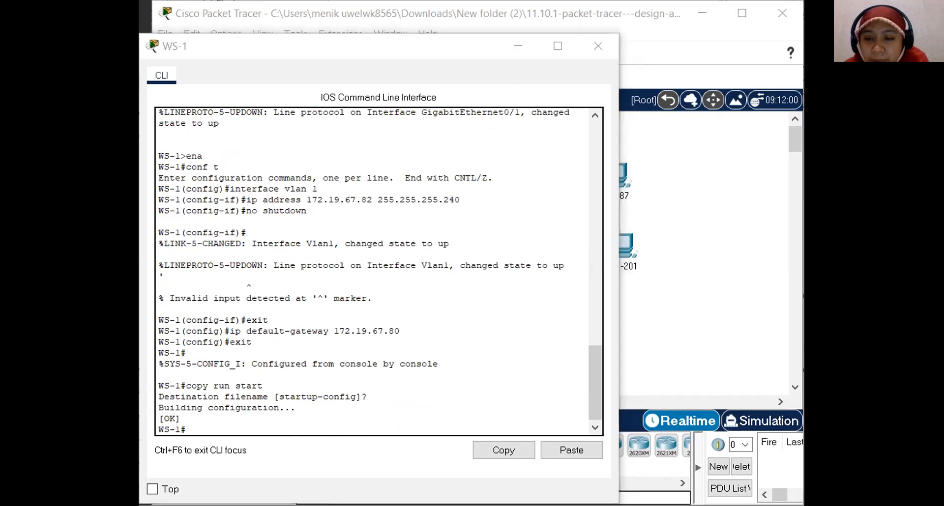
pyautogui.click(446, 334)
pyautogui.click(359, 395)
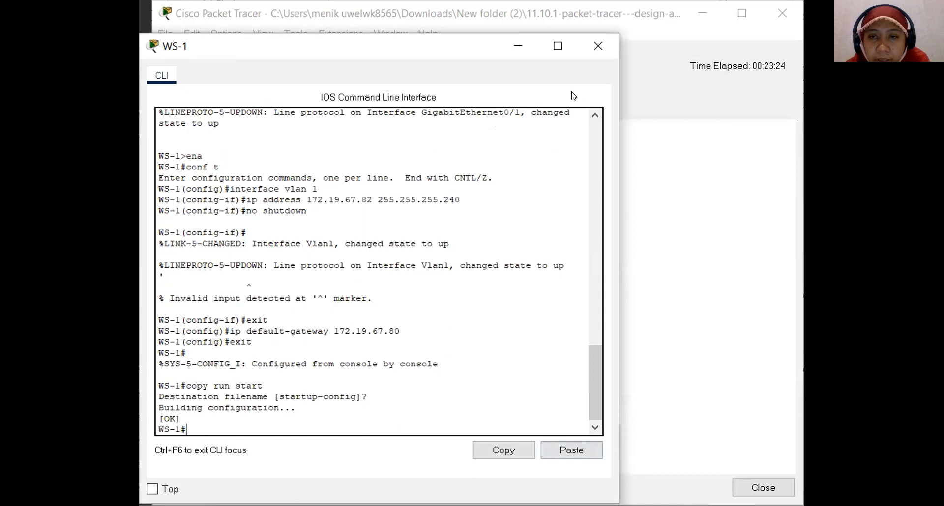
pyautogui.click(302, 107)
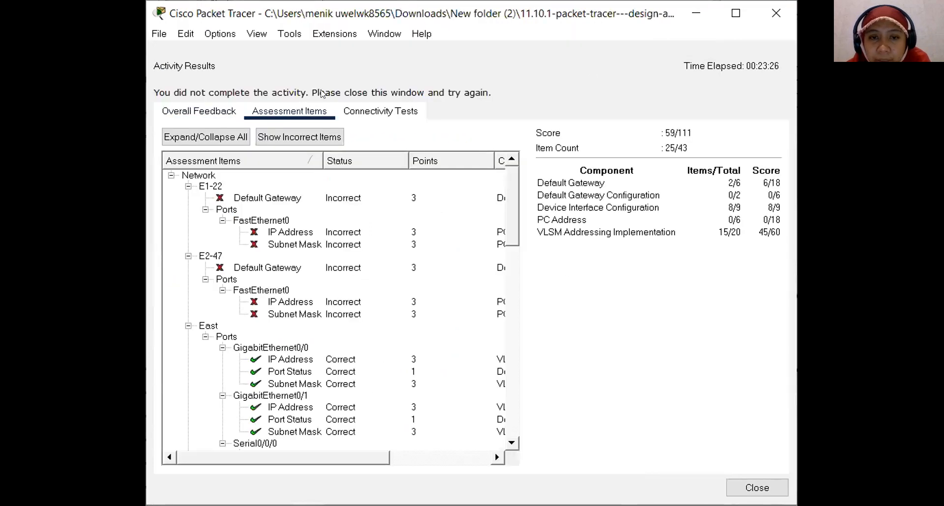
pyautogui.scroll(-3, 376, 269)
pyautogui.scroll(-7, 376, 269)
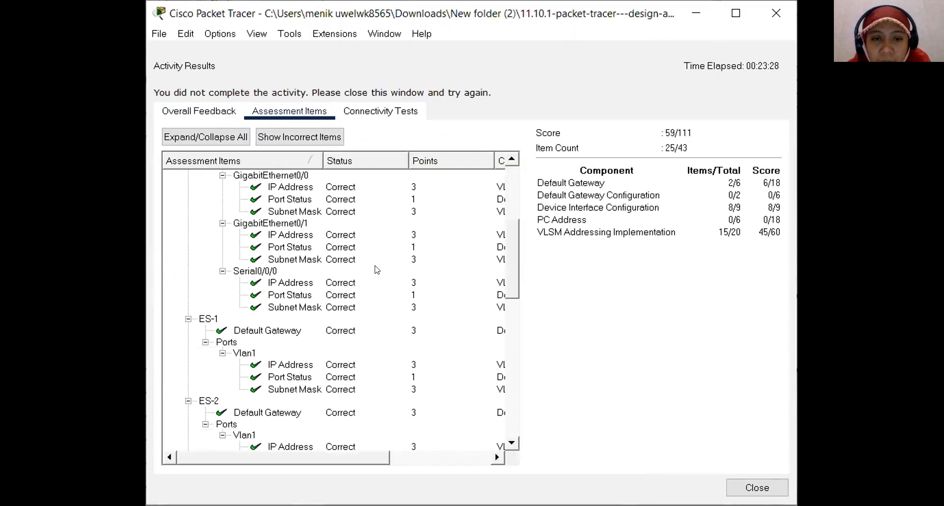
pyautogui.scroll(-4, 376, 270)
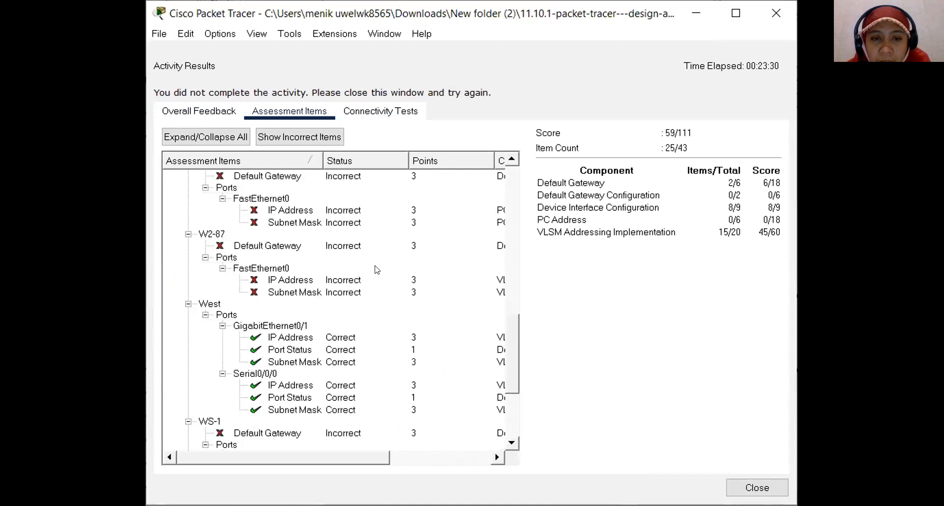
pyautogui.scroll(-4, 376, 269)
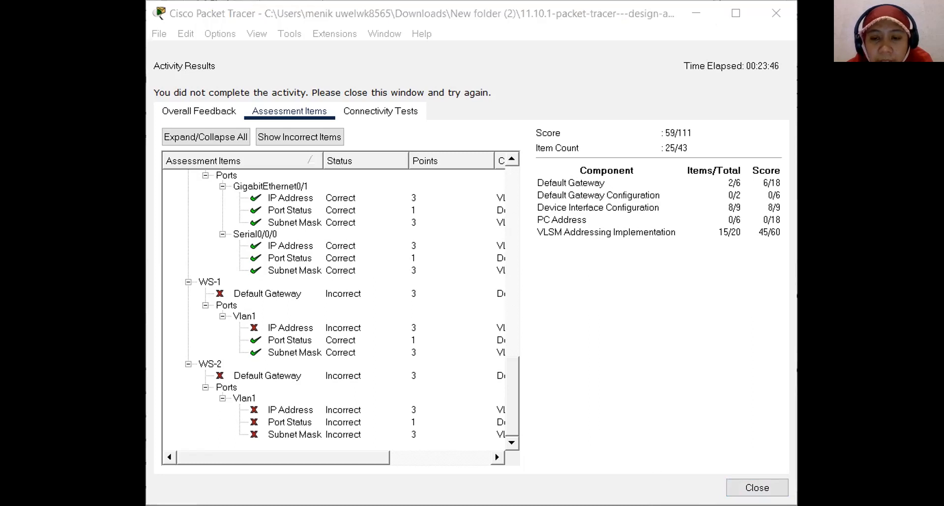
# Step: Close the activity results, reopen the command line of switch WS-1 and enter global configuration mode
pyautogui.click(757, 488)
pyautogui.click(641, 389)
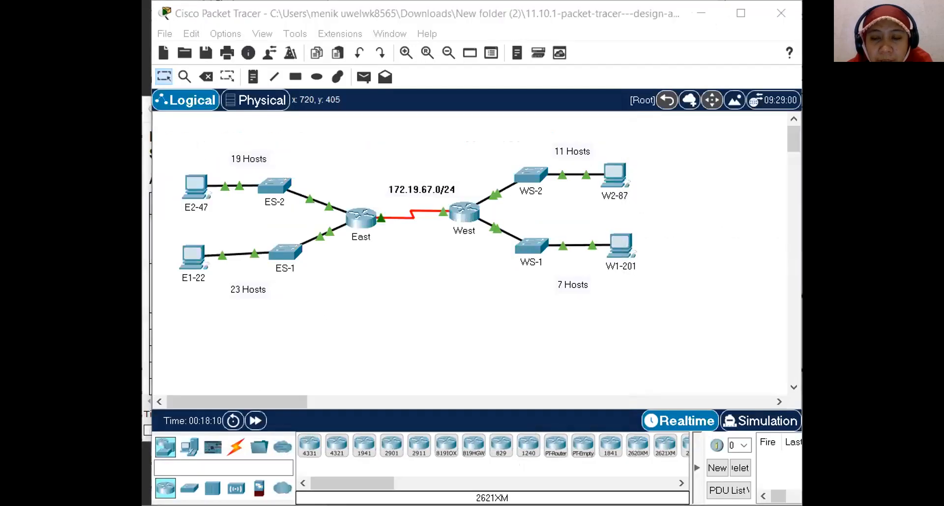
pyautogui.click(532, 241)
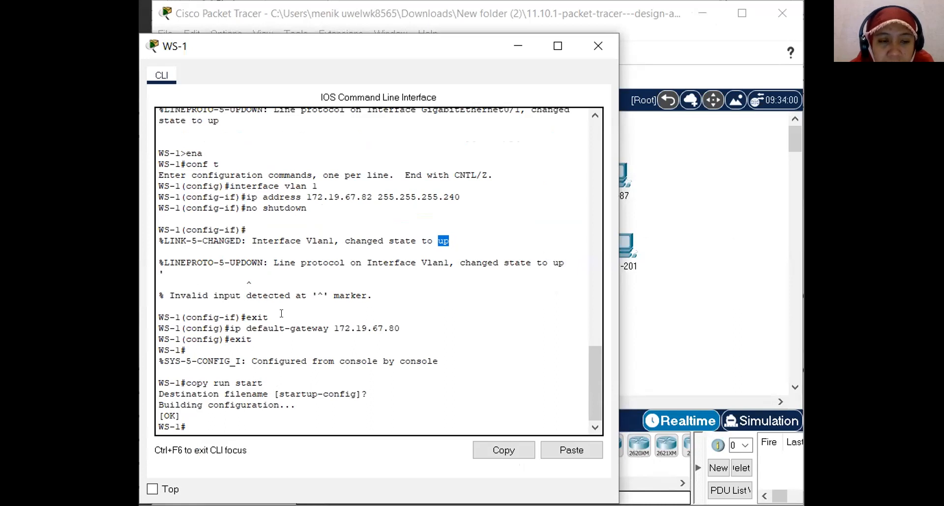
pyautogui.click(227, 417)
pyautogui.press('Up')
pyautogui.press('Up')
pyautogui.press('Up')
pyautogui.press('Down')
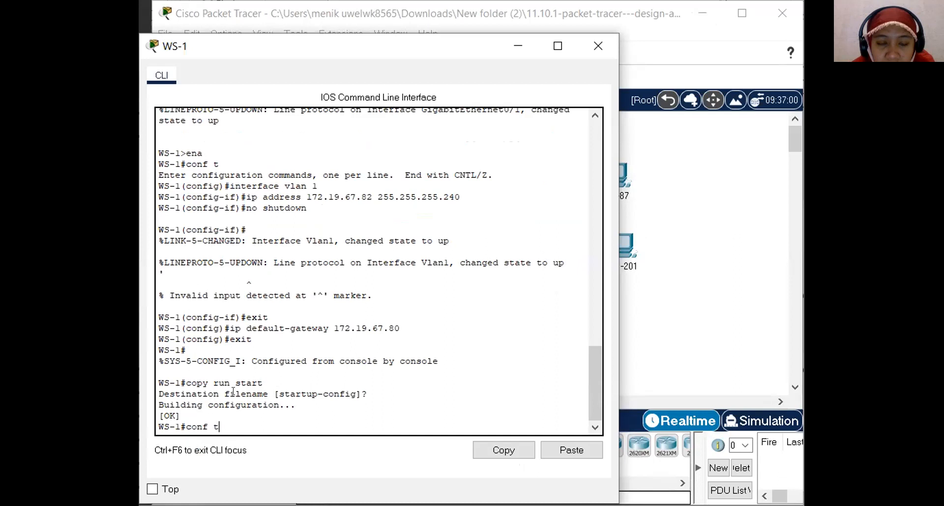
pyautogui.press('Return')
# Step: Try to assign IP address 172.19.67.66 with subnet mask 255.255.255.240 to WS-1 directly from global configuration mode
pyautogui.press('Up')
pyautogui.press('Up')
pyautogui.press('Down')
pyautogui.press('Up')
pyautogui.press('Up')
pyautogui.press('Up')
pyautogui.press('Up')
pyautogui.press('Up')
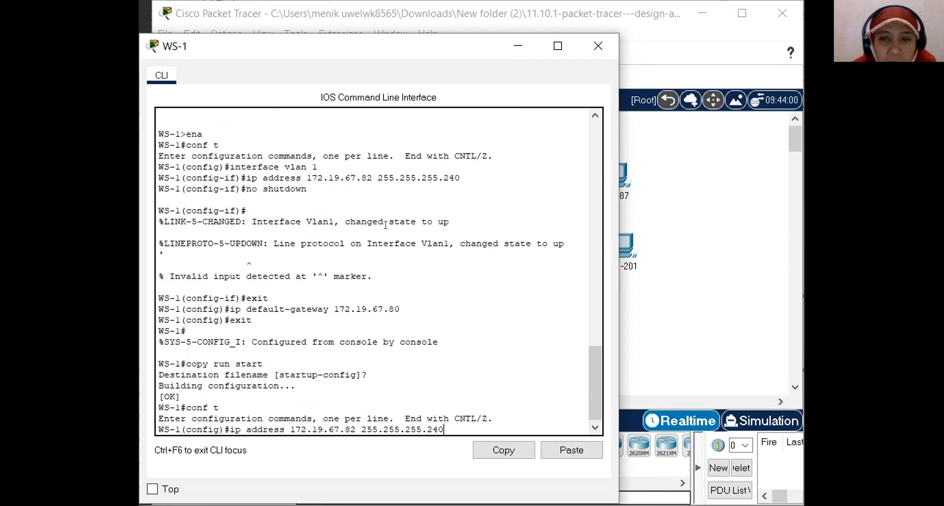
pyautogui.click(300, 505)
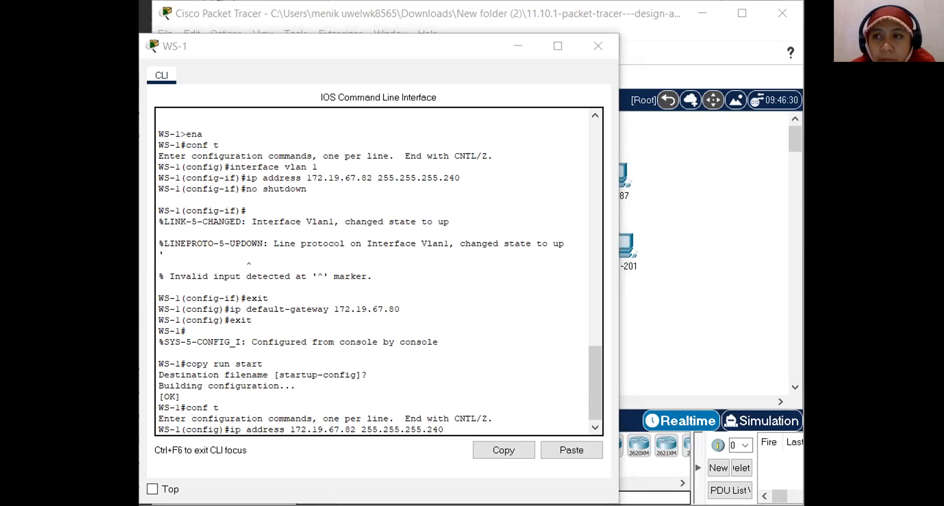
pyautogui.hotkey('alt', 'Tab')
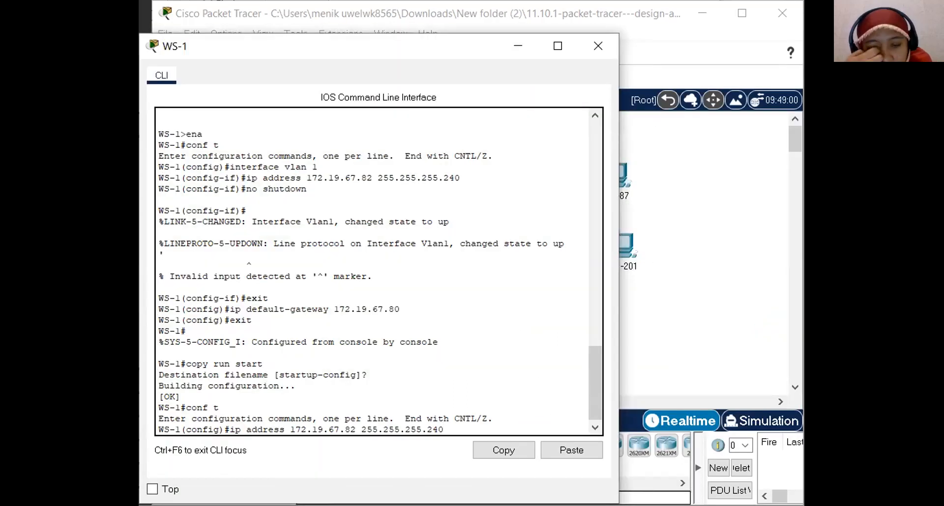
pyautogui.press('Left')
pyautogui.press('Left')
pyautogui.press('Left')
pyautogui.press('Left')
pyautogui.press('Left')
pyautogui.press('Left')
pyautogui.press('Left')
pyautogui.press('Left')
pyautogui.press('Left')
pyautogui.press('Left')
pyautogui.press('Left')
pyautogui.press('Left')
pyautogui.press('Left')
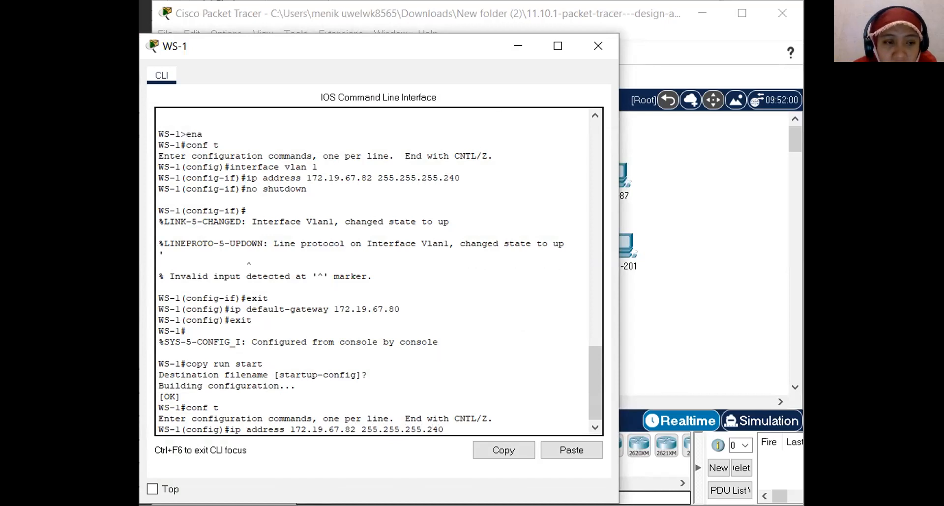
pyautogui.press('BackSpace')
pyautogui.press('BackSpace')
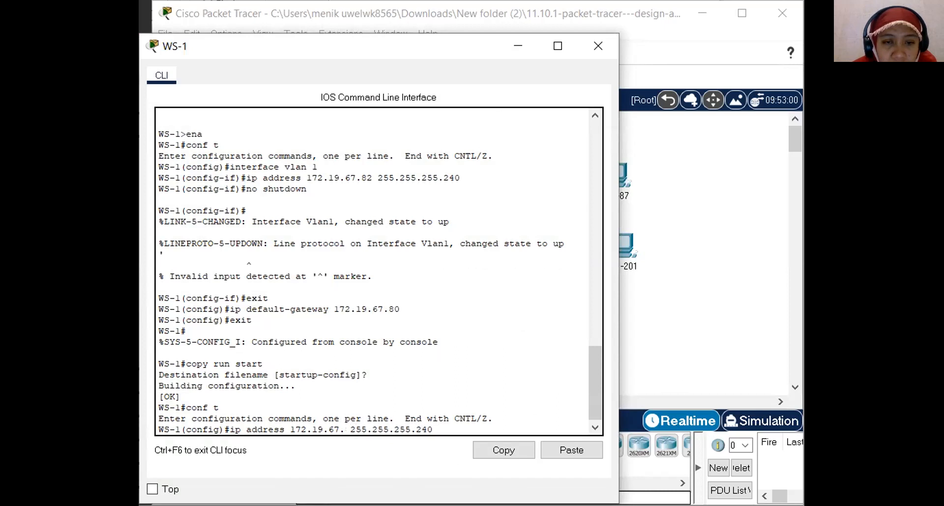
pyautogui.write('66')
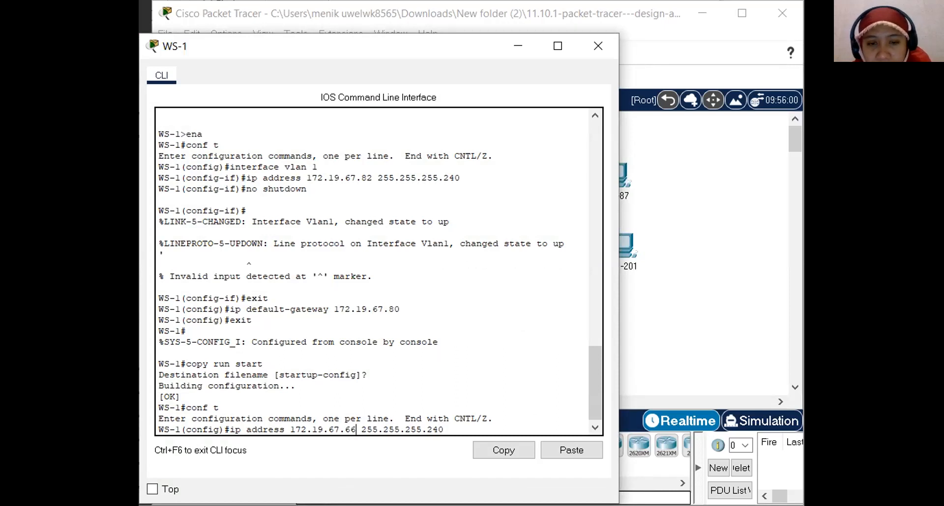
pyautogui.press('Return')
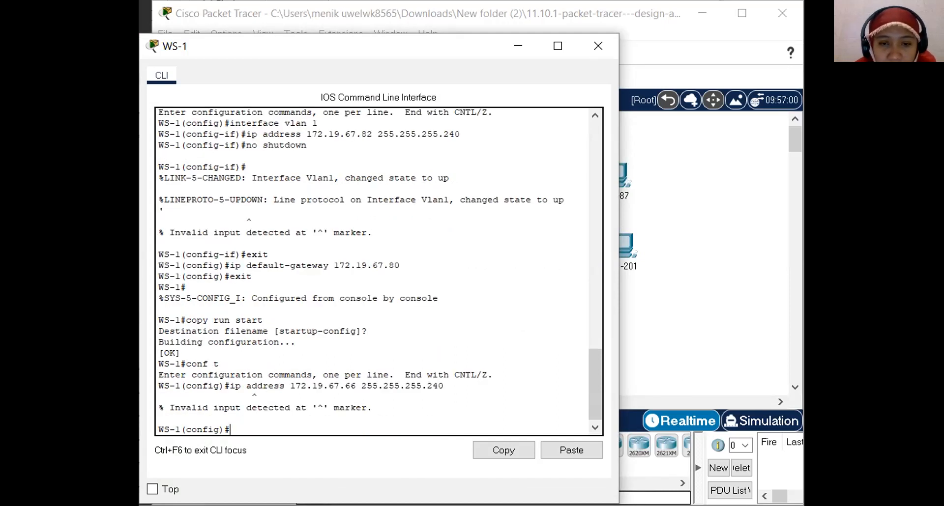
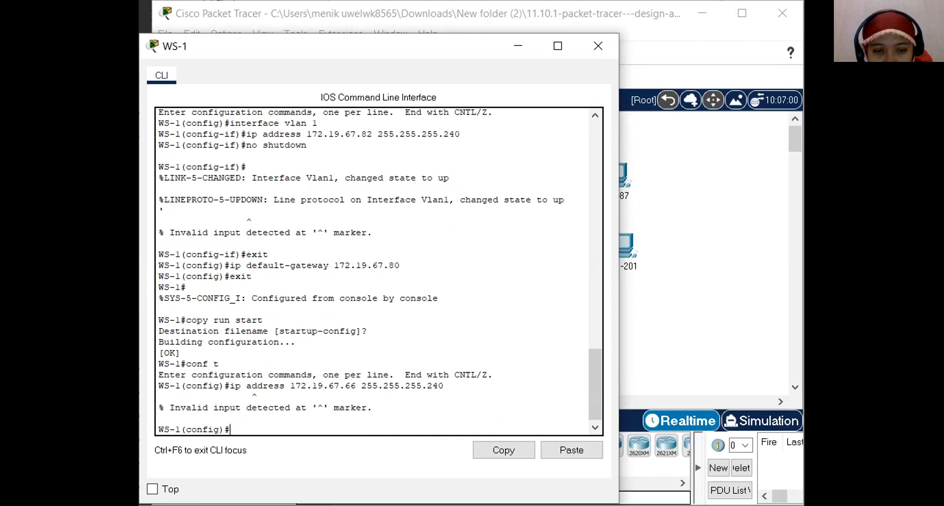
# Step: Enter the VLAN 1 interface of WS-1 and assign it IP address 172.19.67.66 with subnet mask 255.255.255.240
pyautogui.press('Up')
pyautogui.press('Up')
pyautogui.press('Up')
pyautogui.press('Up')
pyautogui.press('Up')
pyautogui.press('Up')
pyautogui.press('Up')
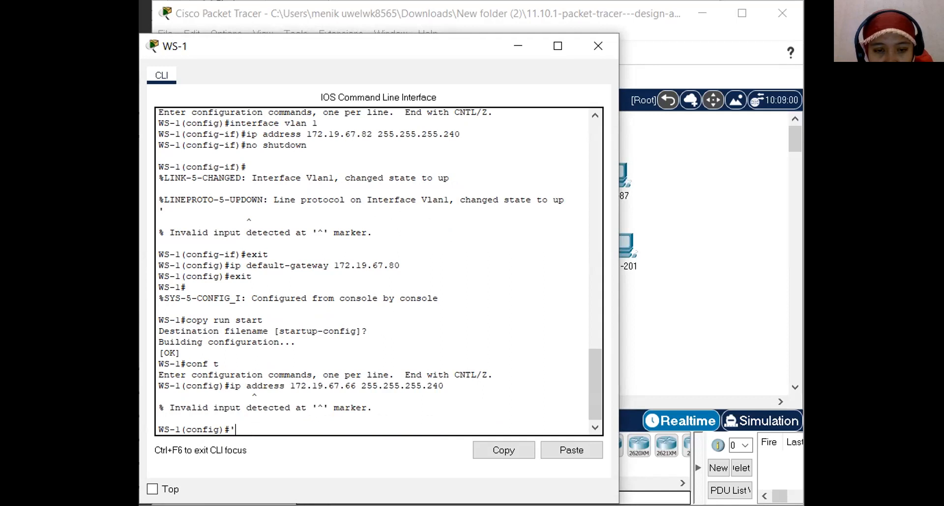
pyautogui.press('Up')
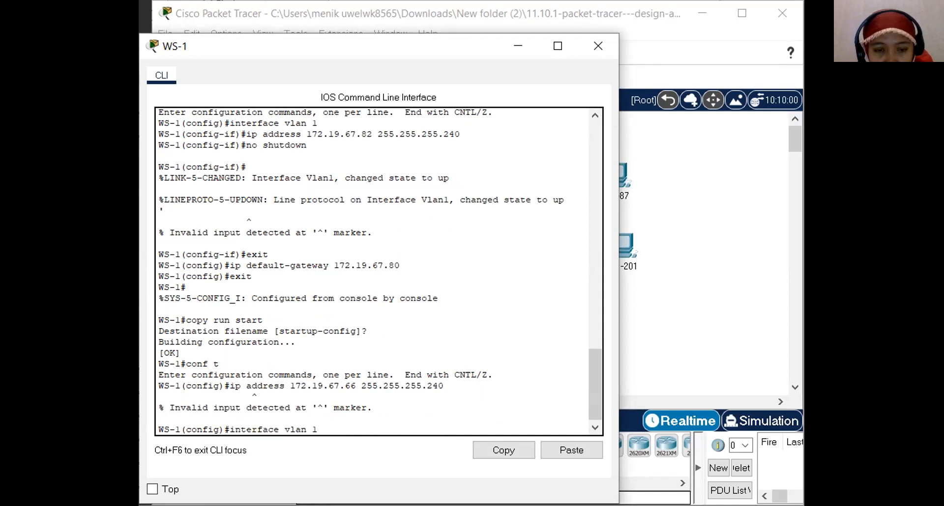
pyautogui.press('Return')
pyautogui.press('Up')
pyautogui.press('Up')
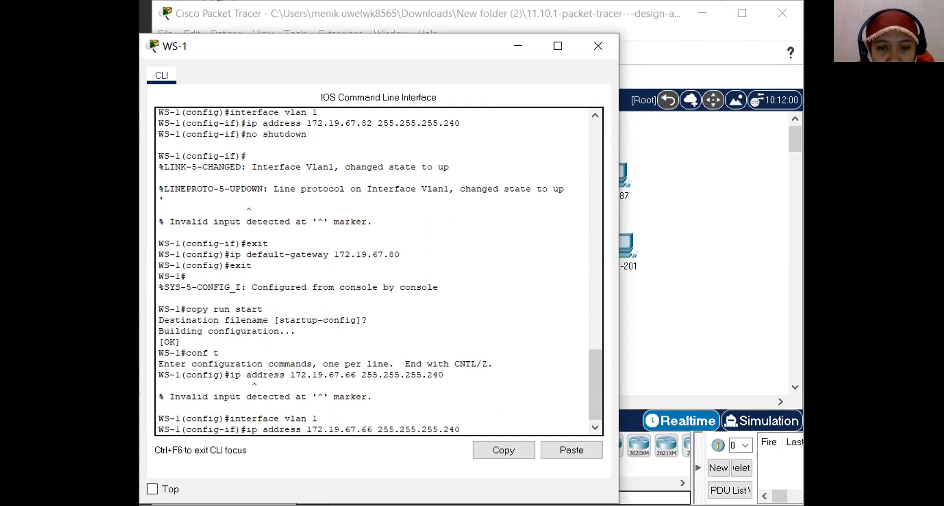
pyautogui.press('Return')
# Step: Enable the VLAN 1 interface of WS-1 with no shutdown
pyautogui.press('Up')
pyautogui.press('Up')
pyautogui.press('Up')
pyautogui.press('Up')
pyautogui.press('Up')
pyautogui.press('Up')
pyautogui.press('Up')
pyautogui.press('Up')
pyautogui.press('Return')
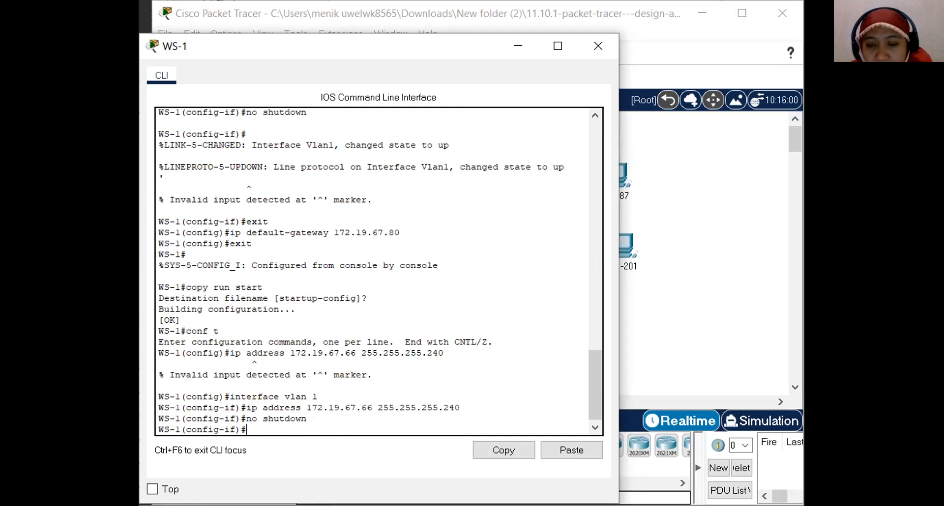
# Step: Check the activity results again and review the VLAN 1 and default gateway assessment items of WS-1
pyautogui.hotkey('alt', 'Tab')
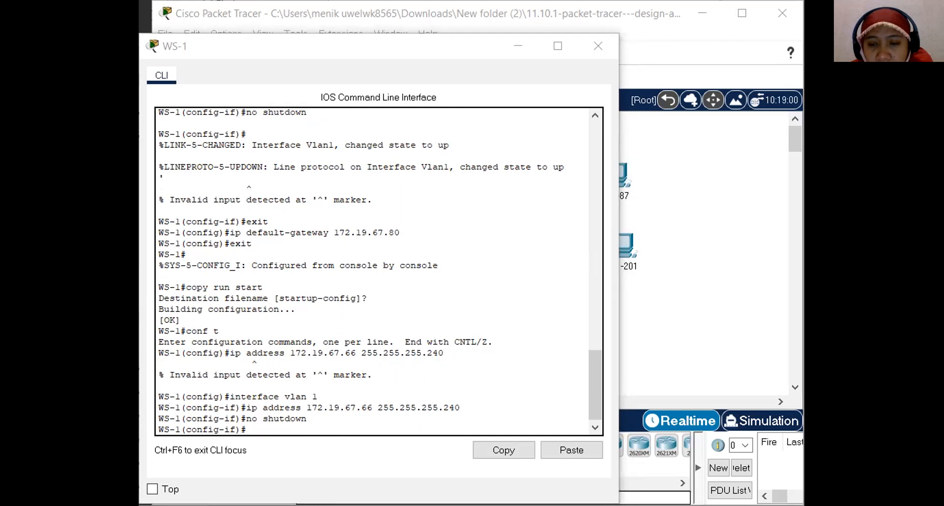
pyautogui.hotkey('alt', 'Tab')
pyautogui.click(241, 433)
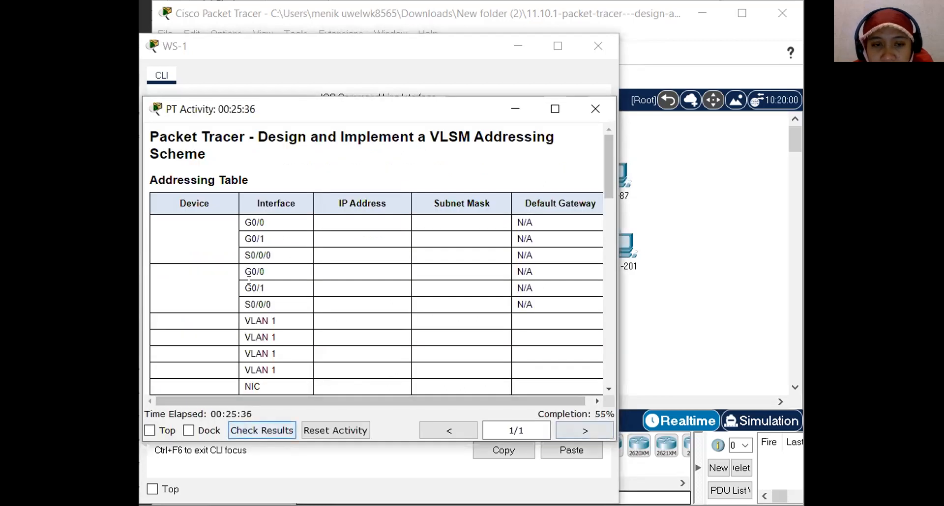
pyautogui.hotkey('alt', 'Tab')
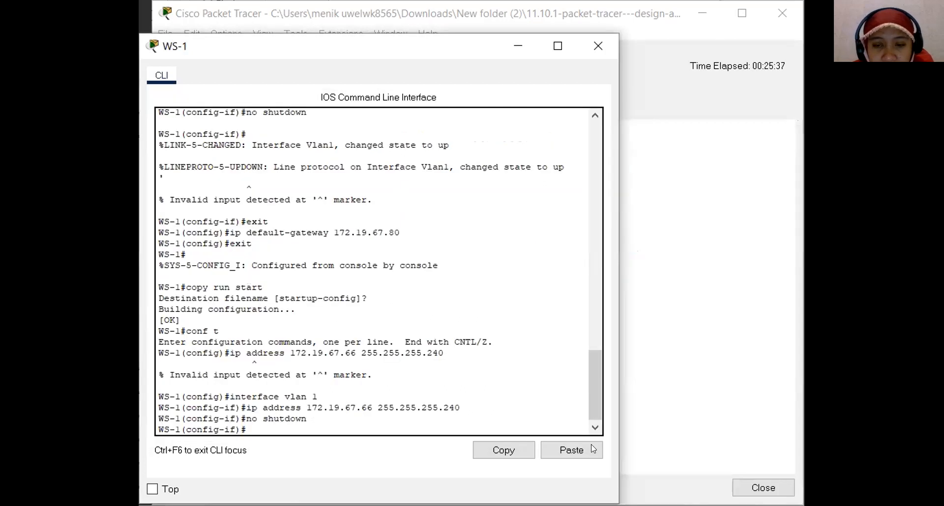
pyautogui.click(517, 45)
pyautogui.click(290, 112)
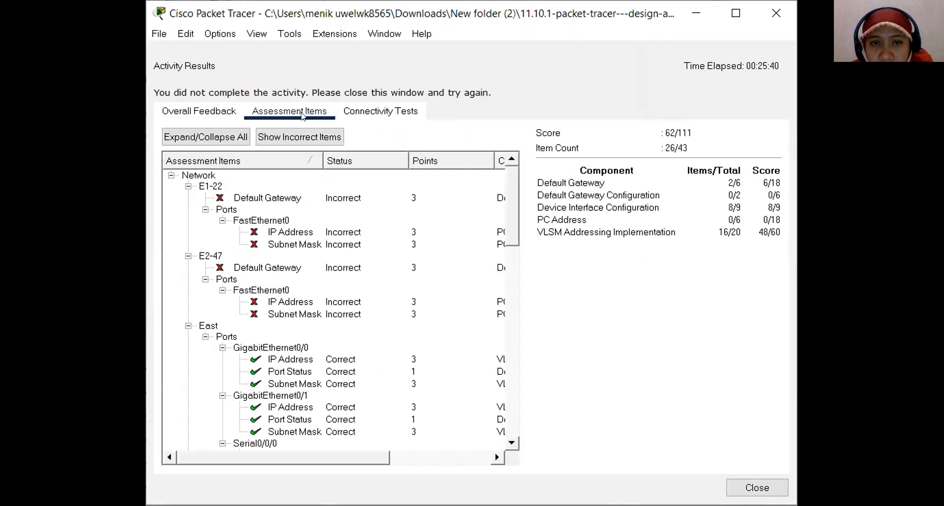
pyautogui.scroll(-7, 300, 359)
pyautogui.scroll(-5, 300, 359)
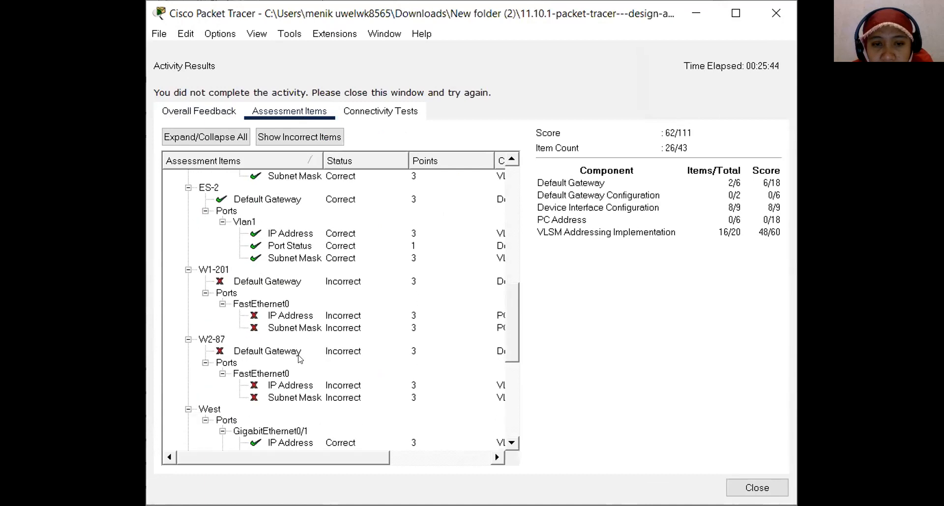
pyautogui.scroll(-7, 299, 358)
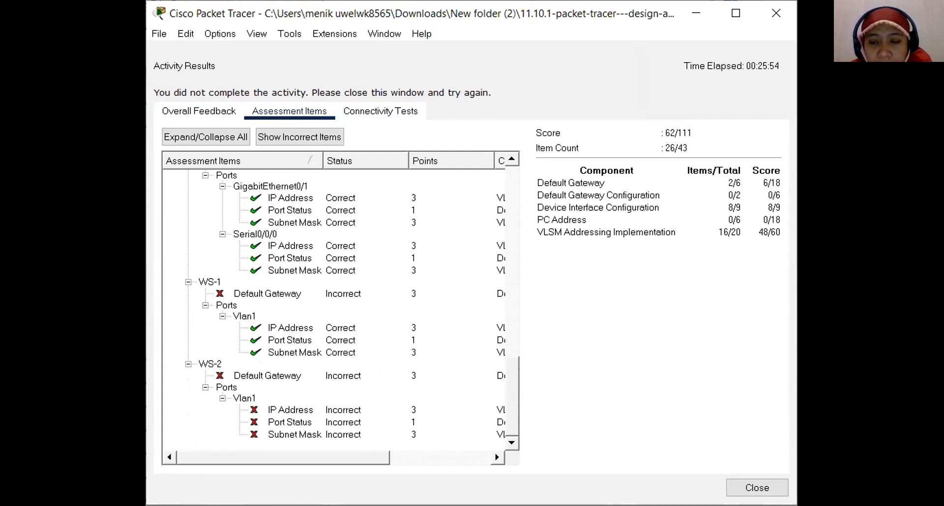
# Step: Return to the WS-1 command line and exit from the VLAN 1 interface to global configuration mode
pyautogui.hotkey('alt', 'Tab')
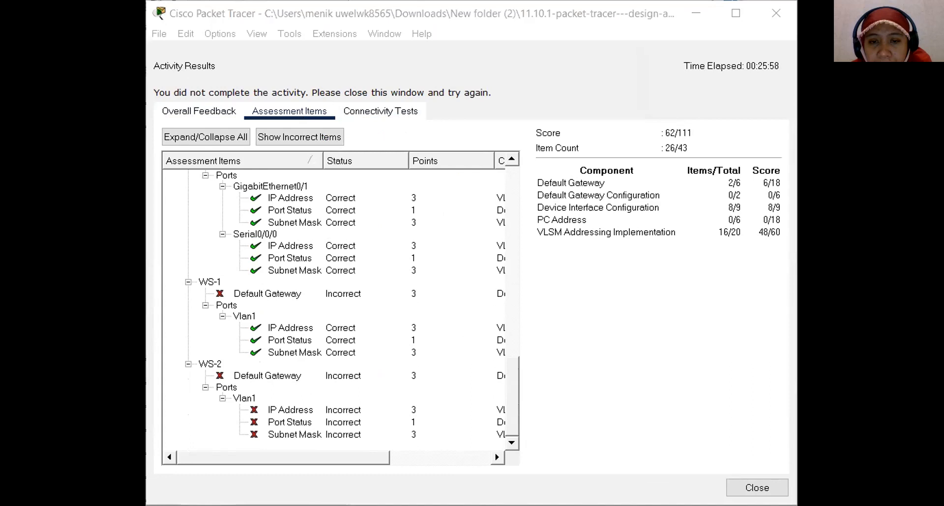
pyautogui.hotkey('alt', 'Tab')
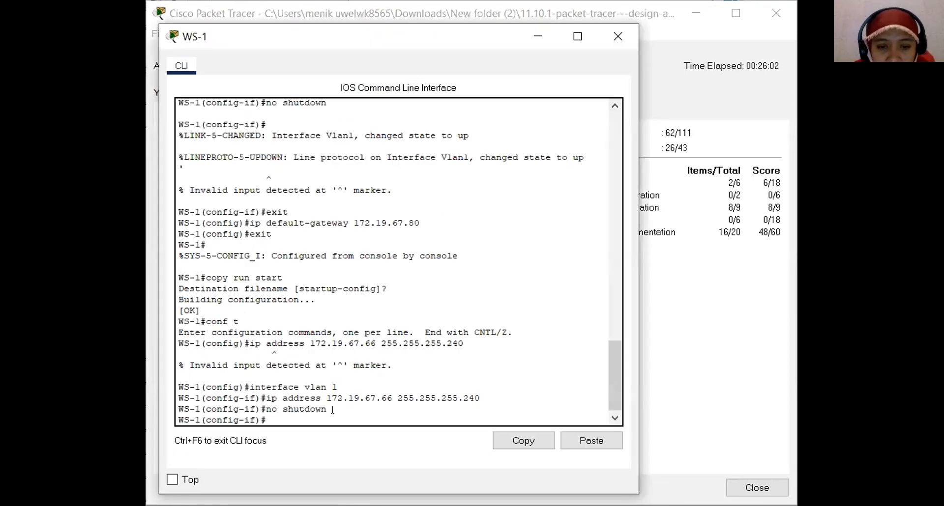
pyautogui.press('Up')
pyautogui.press('Up')
pyautogui.press('Up')
pyautogui.press('Down')
pyautogui.press('Down')
pyautogui.press('Down')
pyautogui.write('exit')
pyautogui.press('Return')
# Step: Set the default gateway of WS-1 to 172.19.67.65 in global configuration mode
pyautogui.press('Up')
pyautogui.press('Up')
pyautogui.press('Up')
pyautogui.press('Up')
pyautogui.press('Up')
pyautogui.press('Up')
pyautogui.press('Up')
pyautogui.press('Down')
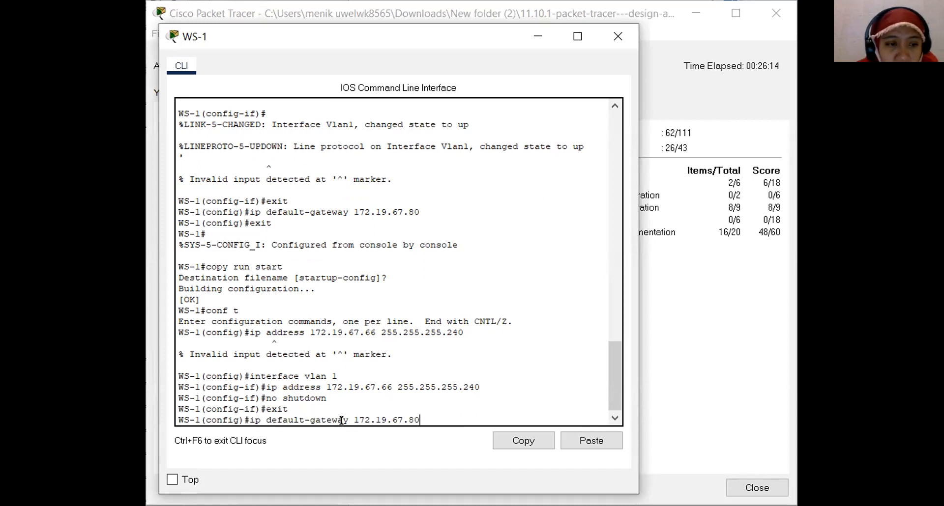
pyautogui.press('BackSpace')
pyautogui.press('BackSpace')
pyautogui.write('65')
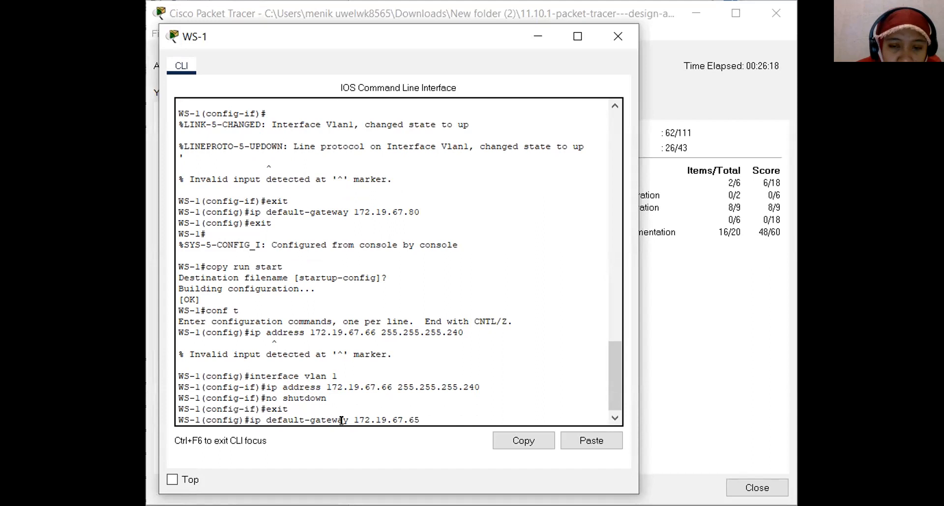
pyautogui.press('Return')
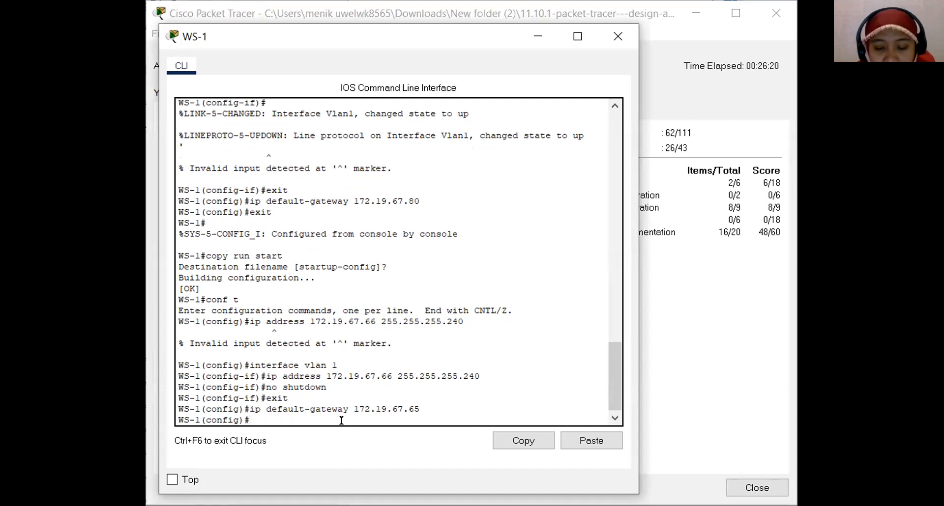
# Step: Exit global configuration mode on WS-1 and copy the running configuration to startup-config
pyautogui.press('Up')
pyautogui.press('Up')
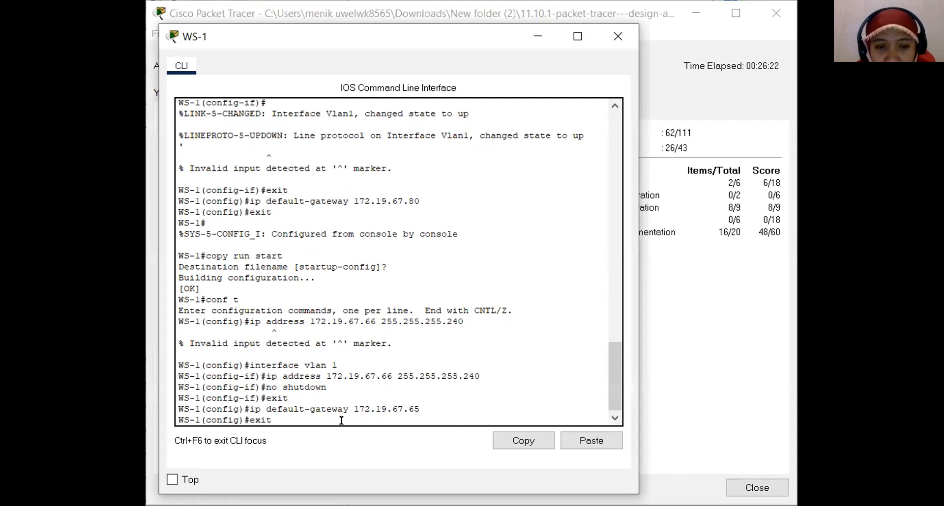
pyautogui.press('Return')
pyautogui.press('Up')
pyautogui.press('BackSpace')
pyautogui.press('BackSpace')
pyautogui.press('BackSpace')
pyautogui.press('BackSpace')
pyautogui.press('BackSpace')
pyautogui.press('BackSpace')
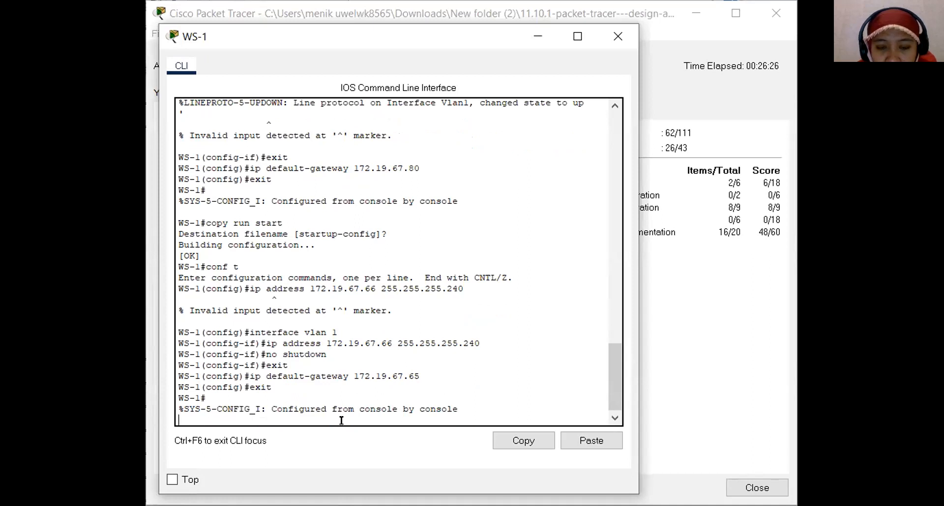
pyautogui.press('Return')
pyautogui.press('Up')
pyautogui.press('Up')
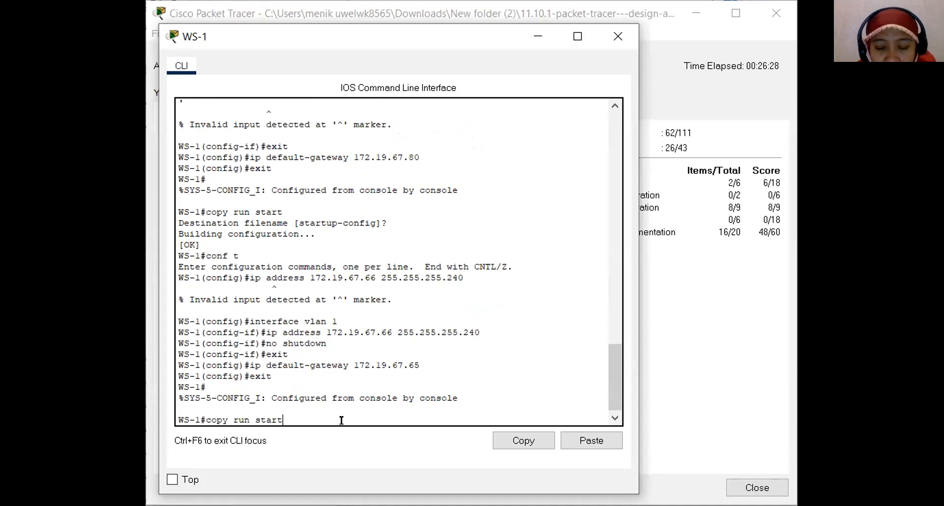
pyautogui.press('Return')
pyautogui.press('Return')
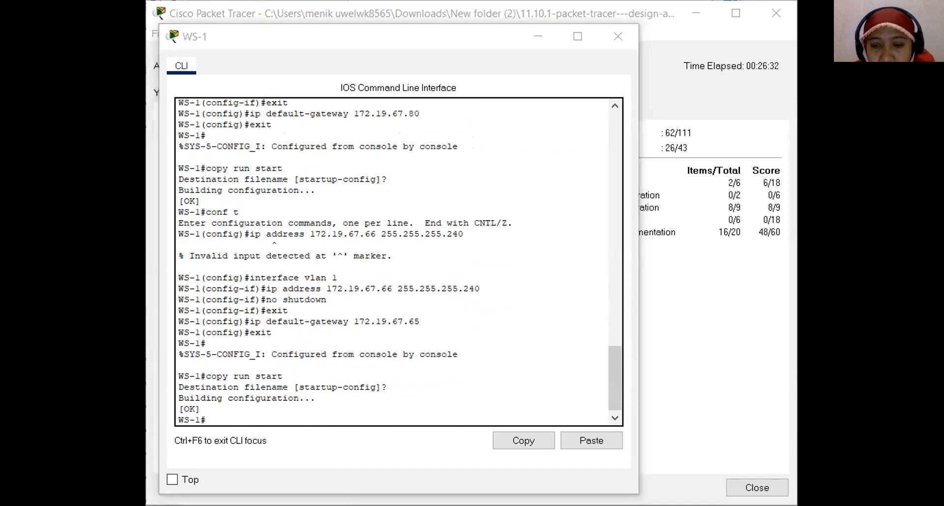
# Step: Check the activity results again and review the default gateway and VLAN 1 assessment items of WS-1 and WS-2
pyautogui.click(365, 308)
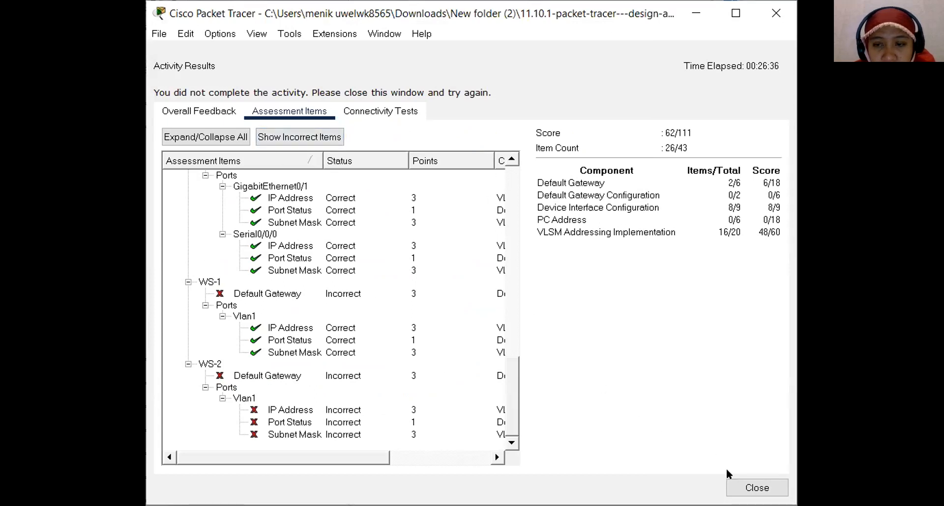
pyautogui.click(734, 486)
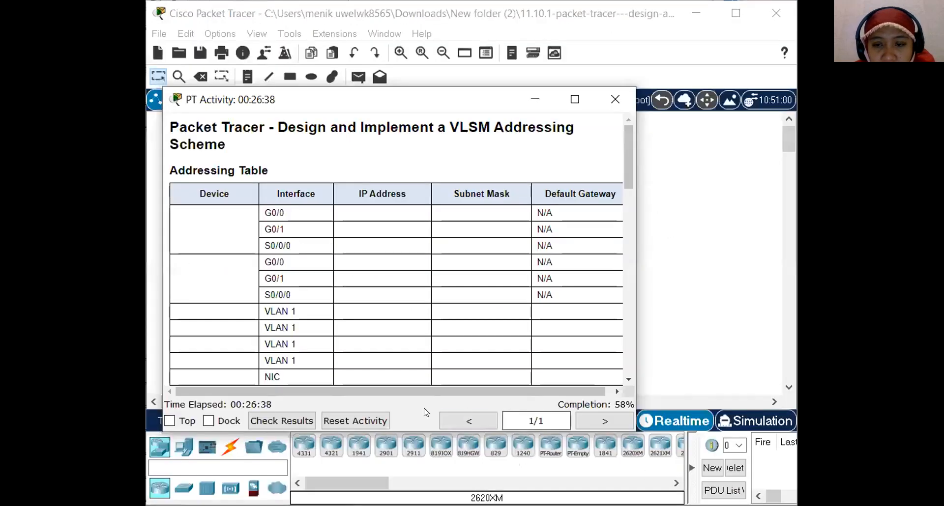
pyautogui.click(291, 420)
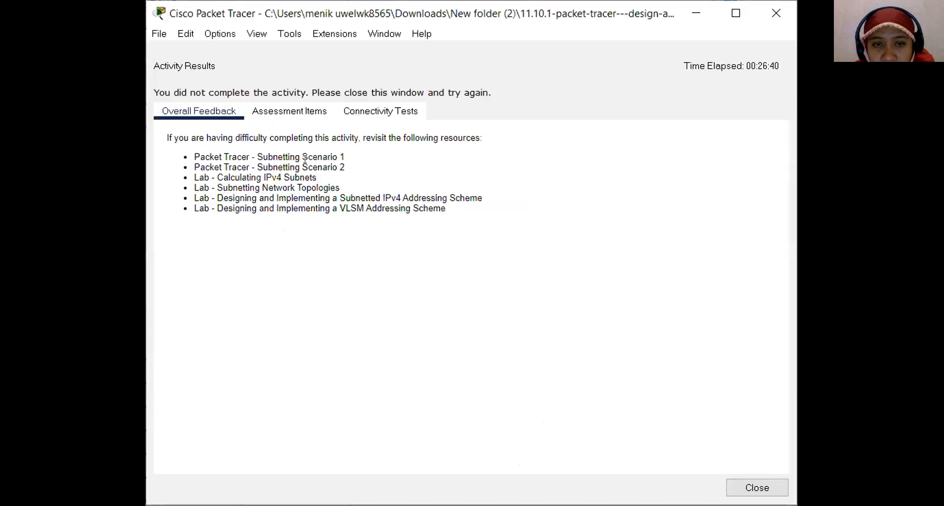
pyautogui.click(289, 111)
pyautogui.scroll(-12, 372, 246)
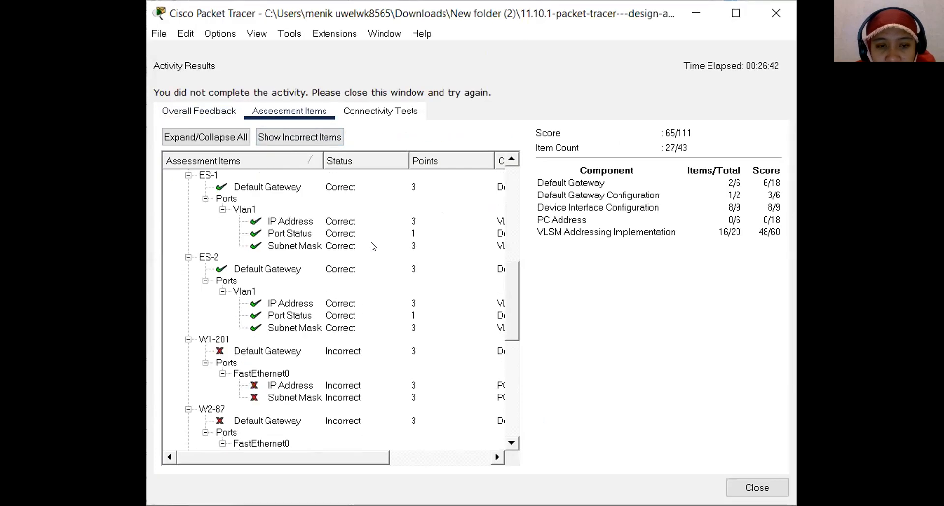
pyautogui.scroll(-6, 372, 245)
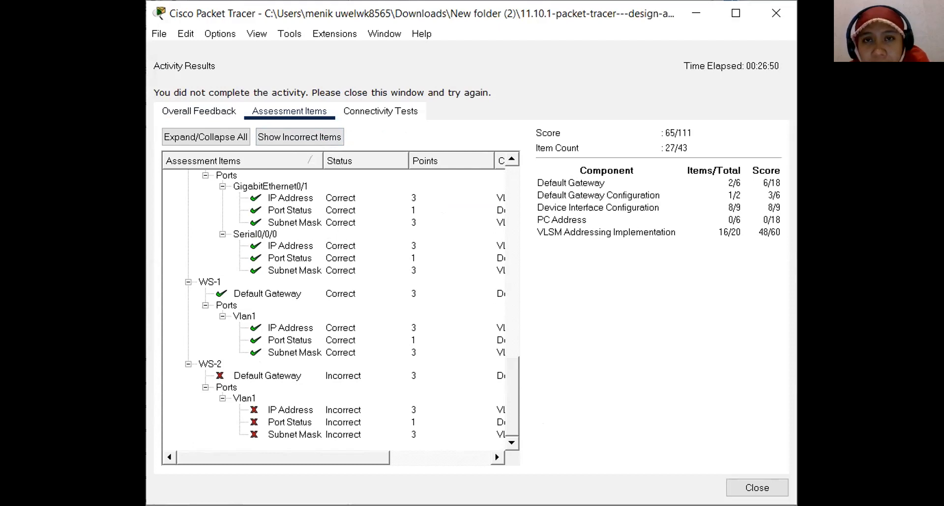
# Step: Switch to the PowerPoint addressing plan and move the network diagram on slide 5 clear of the addressing tables
pyautogui.hotkey('alt', 'Tab')
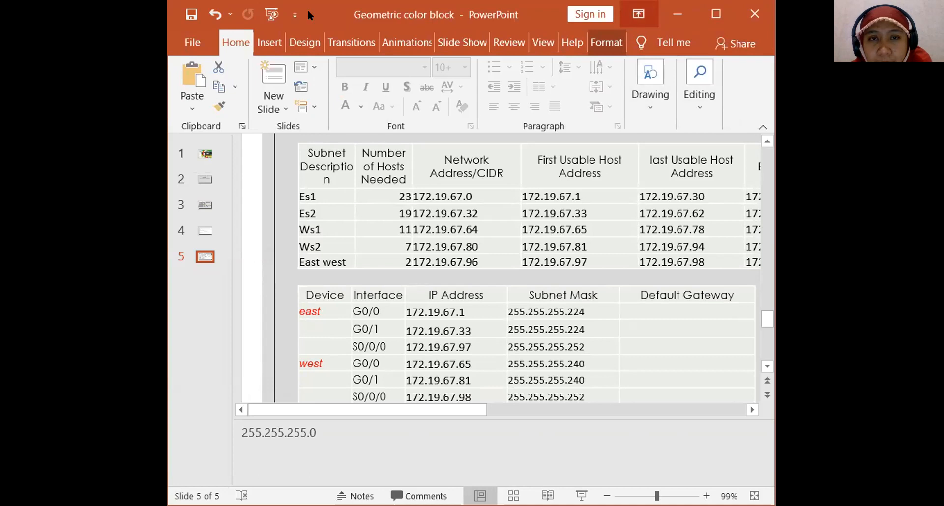
pyautogui.click(715, 10)
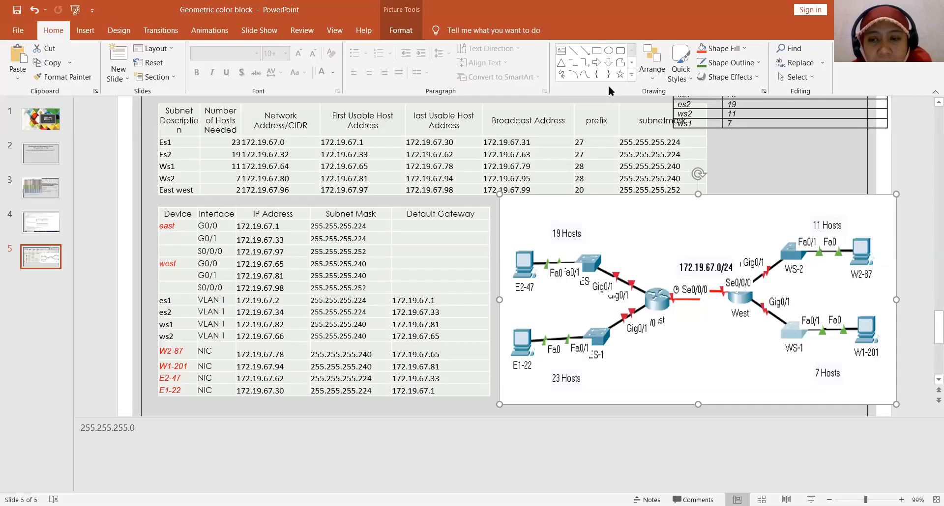
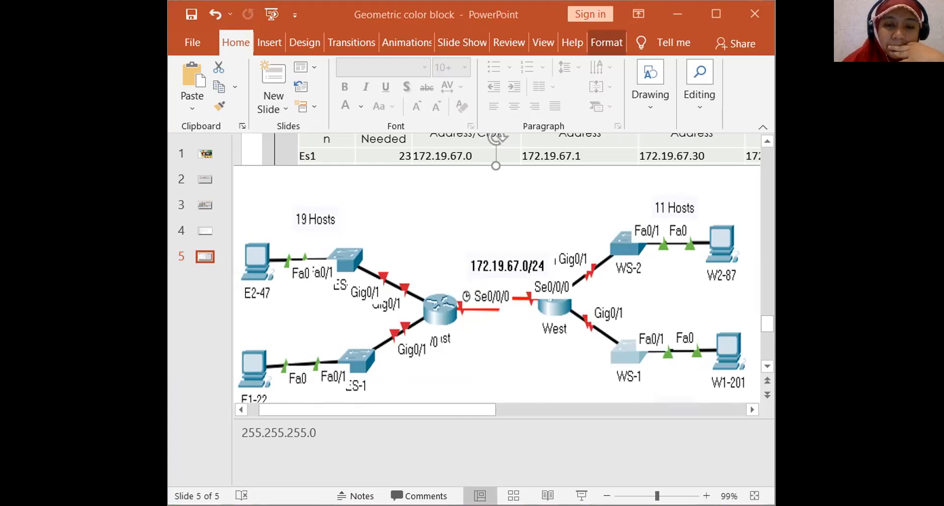
pyautogui.click(205, 231)
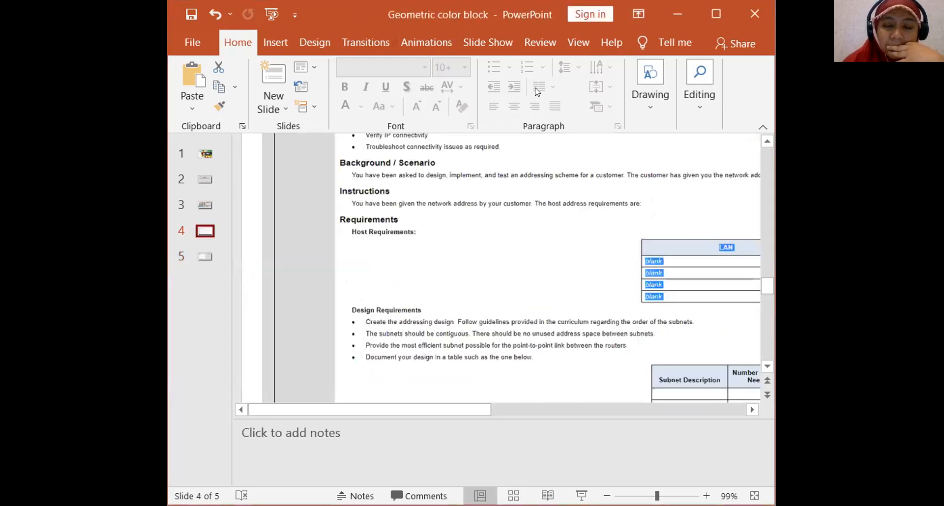
pyautogui.click(205, 256)
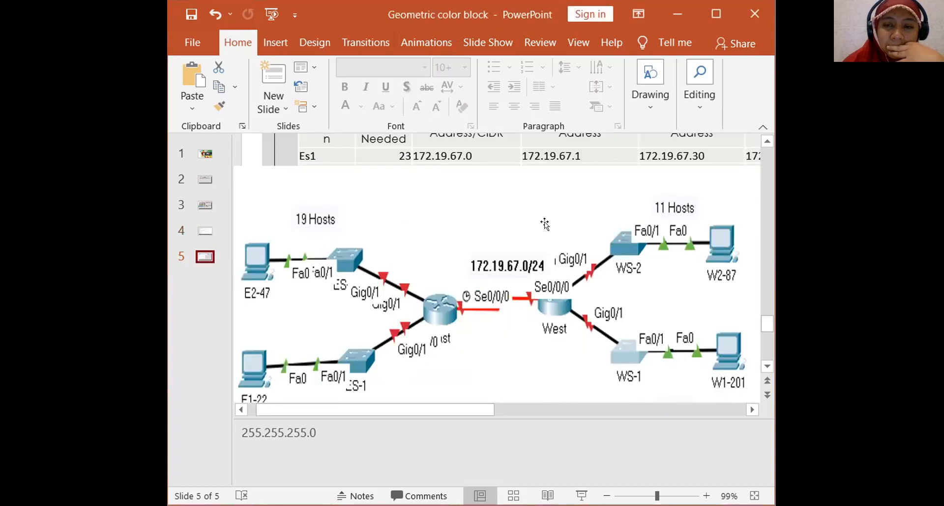
pyautogui.moveTo(545, 224); pyautogui.dragTo(586, 421)
pyautogui.scroll(3, 522, 331)
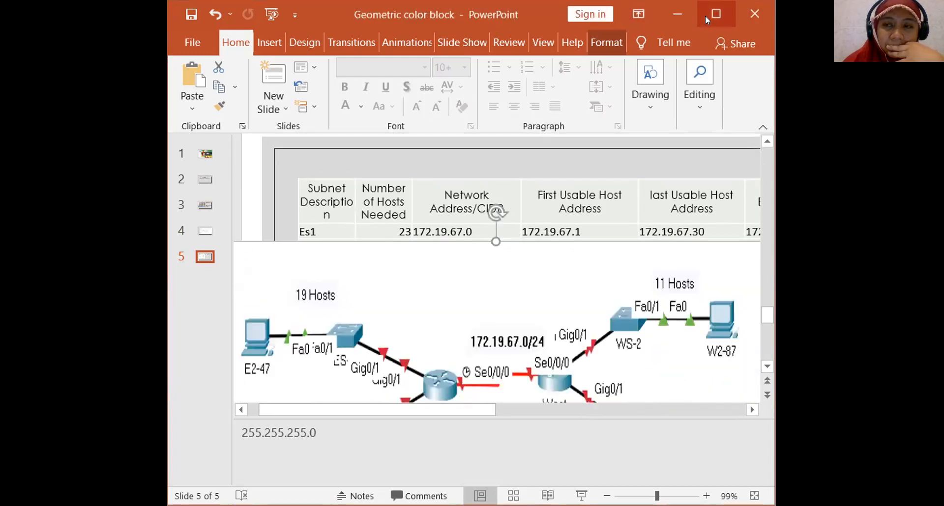
pyautogui.click(705, 15)
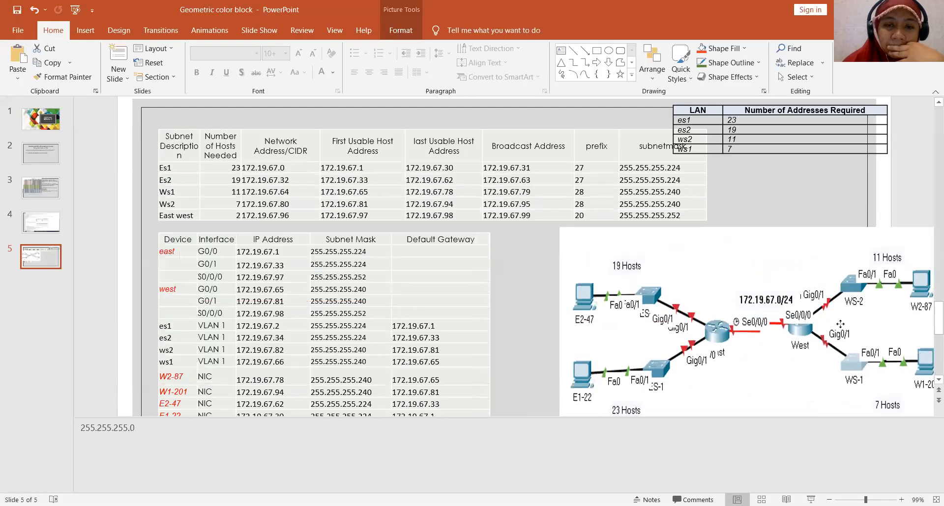
pyautogui.click(840, 323)
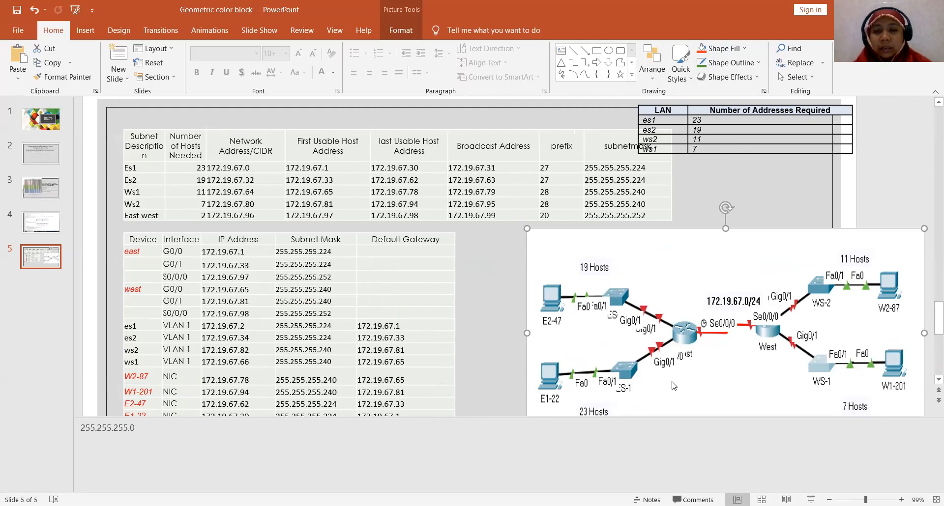
# Step: Examine the device addressing table on slide 5 for the switch and PC addresses, subnet masks and default gateways
pyautogui.click(901, 10)
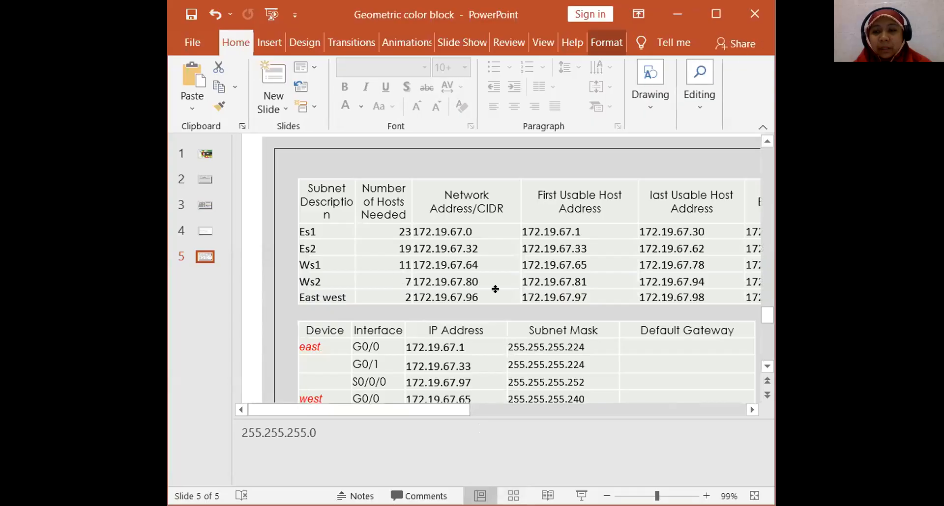
pyautogui.scroll(-1, 513, 294)
pyautogui.scroll(-4, 513, 295)
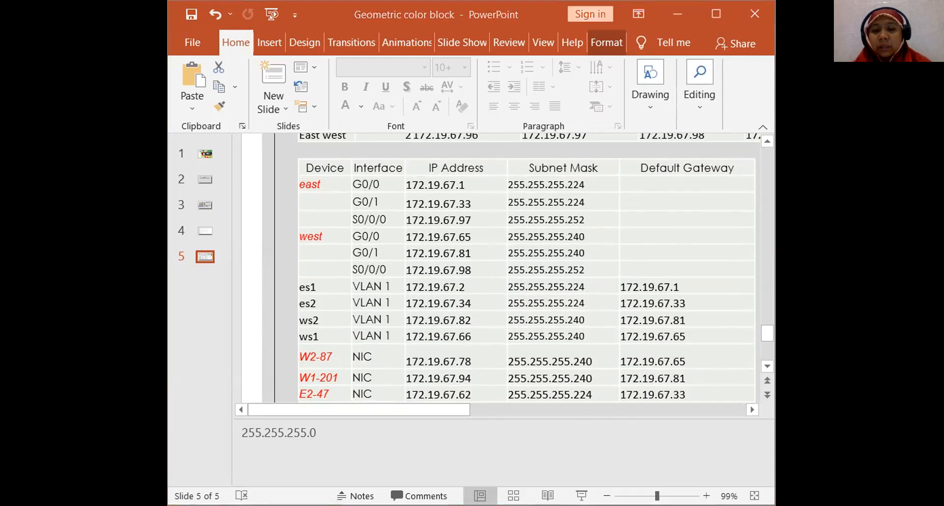
# Step: Switch back to Packet Tracer and close the command line window of WS-2
pyautogui.hotkey('alt', 'Tab')
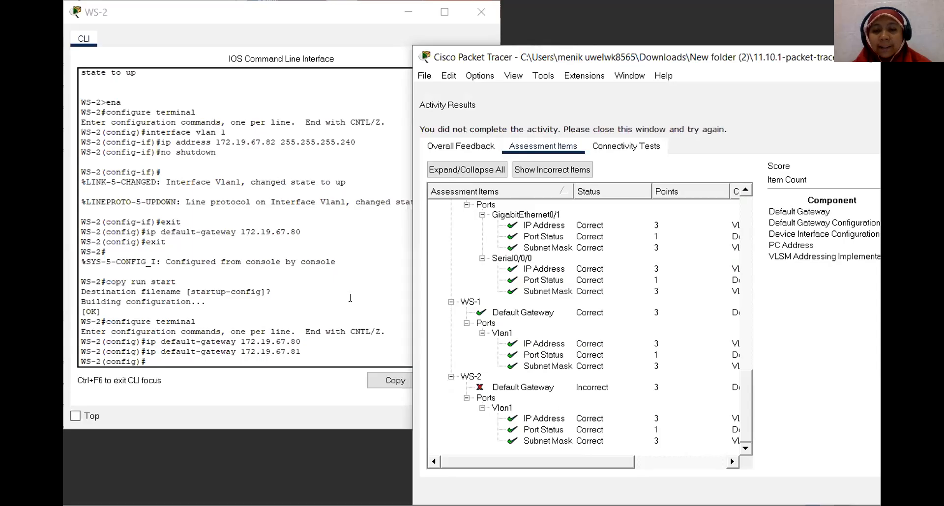
pyautogui.click(316, 350)
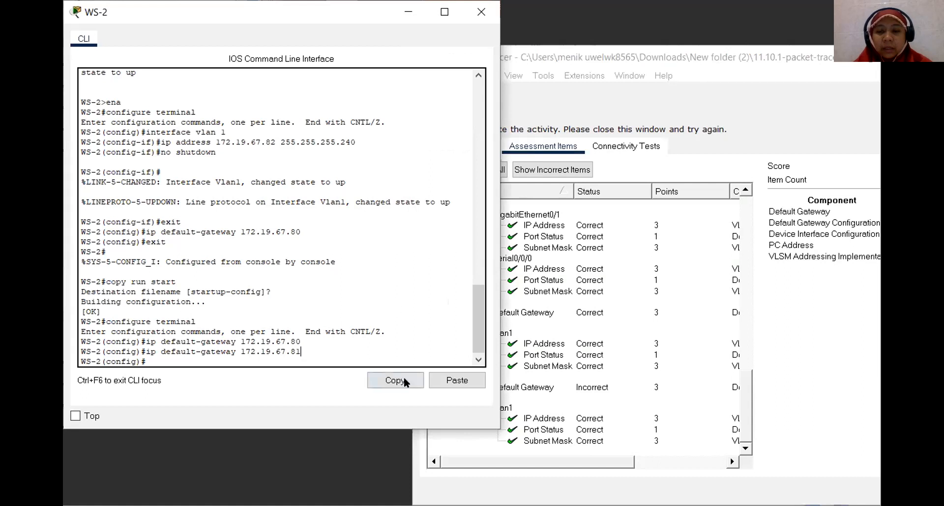
pyautogui.click(481, 12)
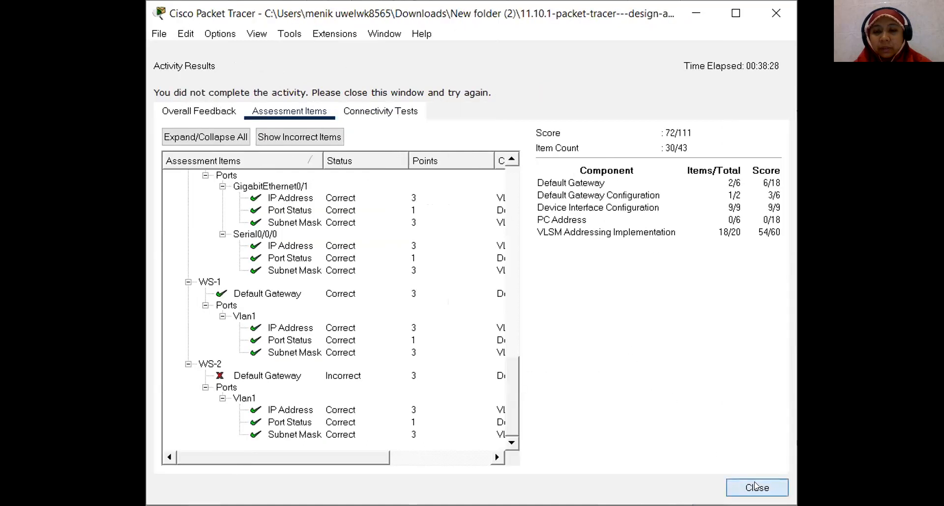
# Step: Recheck the activity results and review the assessment items of all switches, routers and PCs
pyautogui.click(756, 486)
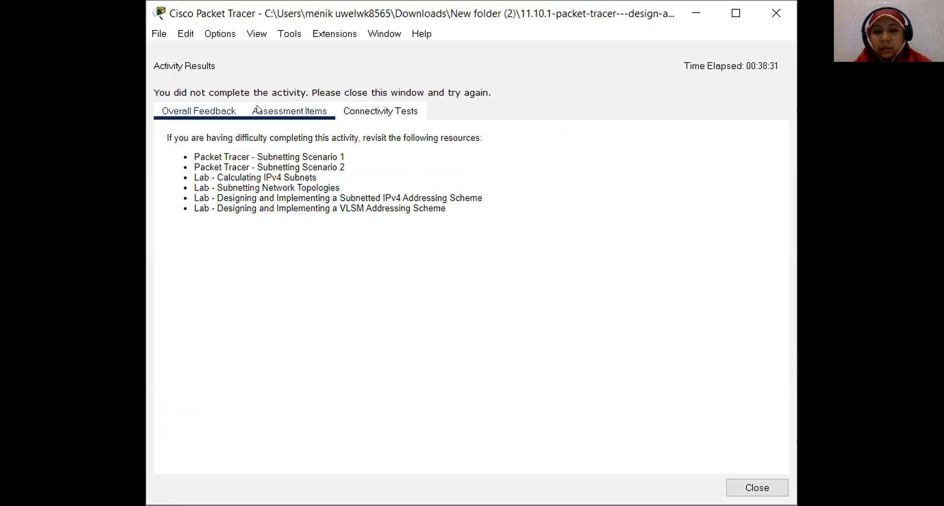
pyautogui.click(289, 111)
pyautogui.scroll(-8, 313, 315)
pyautogui.scroll(-10, 313, 315)
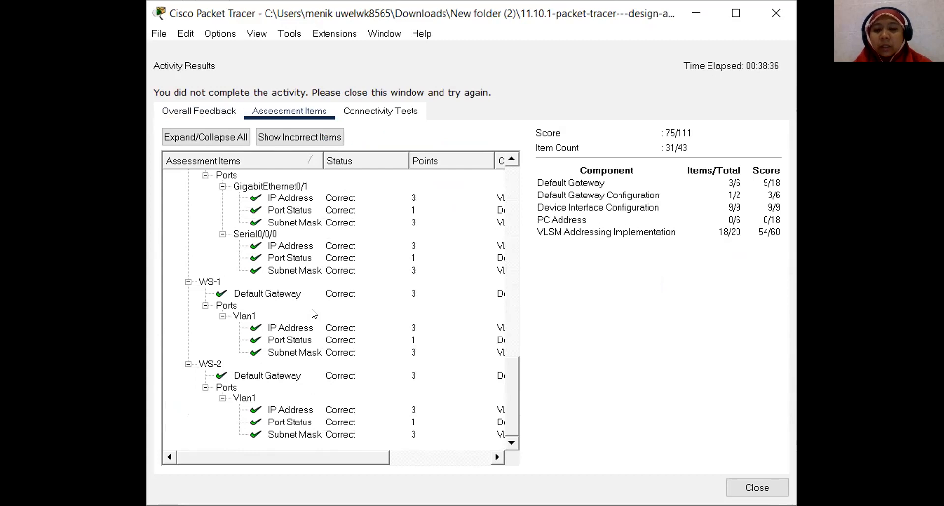
pyautogui.scroll(7, 314, 314)
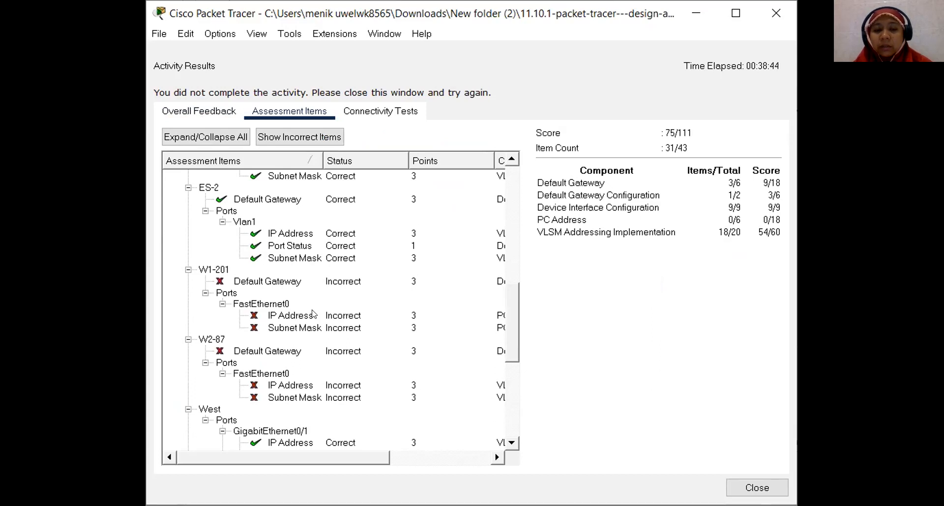
pyautogui.scroll(10, 313, 315)
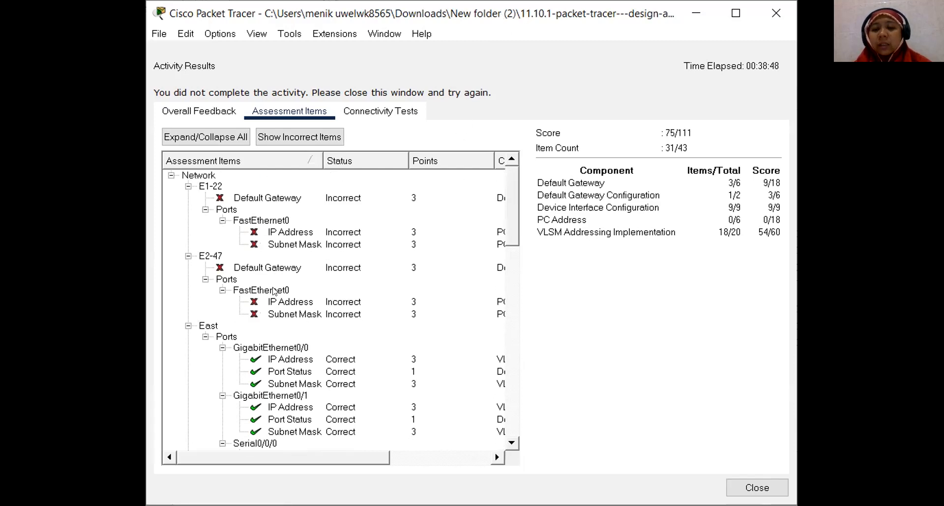
pyautogui.click(746, 488)
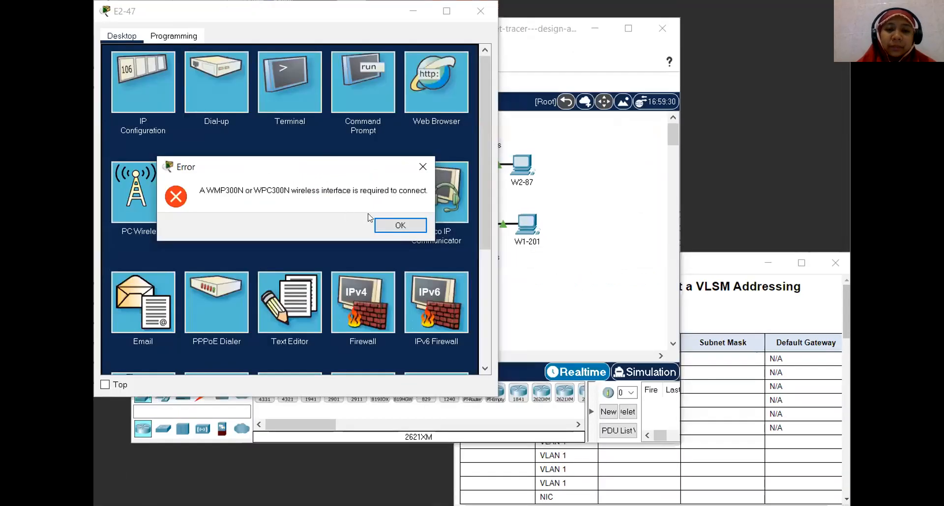
# Step: Dismiss the wireless interface error, open E2-47's IP configuration and set its IPv4 address to 172.19.67.62
pyautogui.click(422, 163)
pyautogui.click(144, 80)
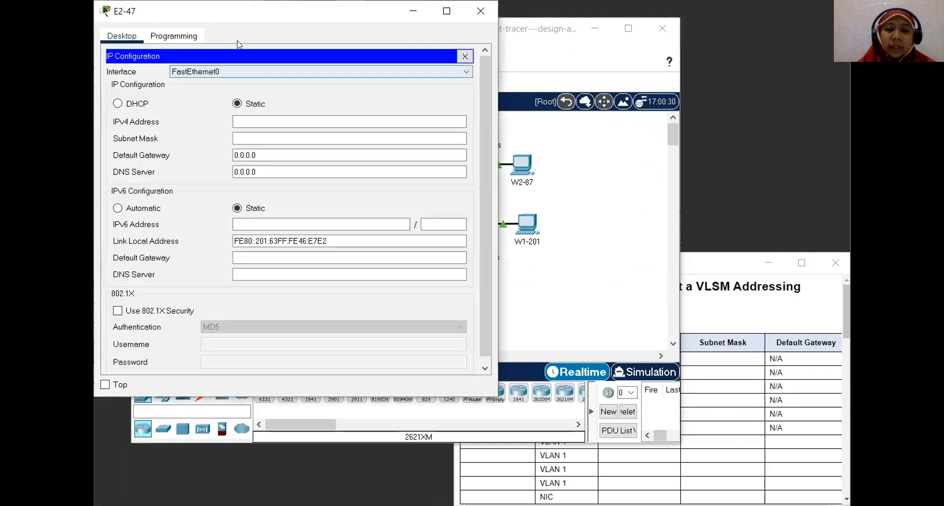
pyautogui.moveTo(231, 9); pyautogui.dragTo(435, 40)
pyautogui.click(257, 118)
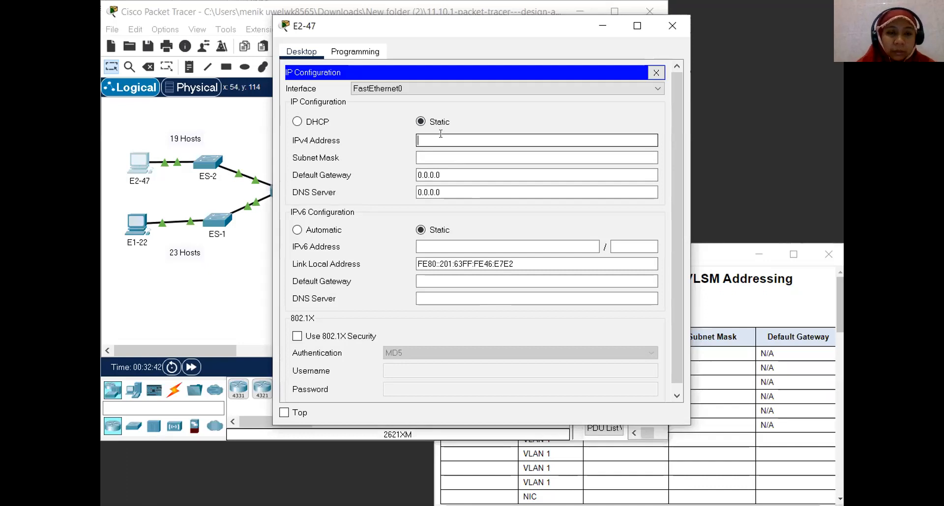
pyautogui.write('172.')
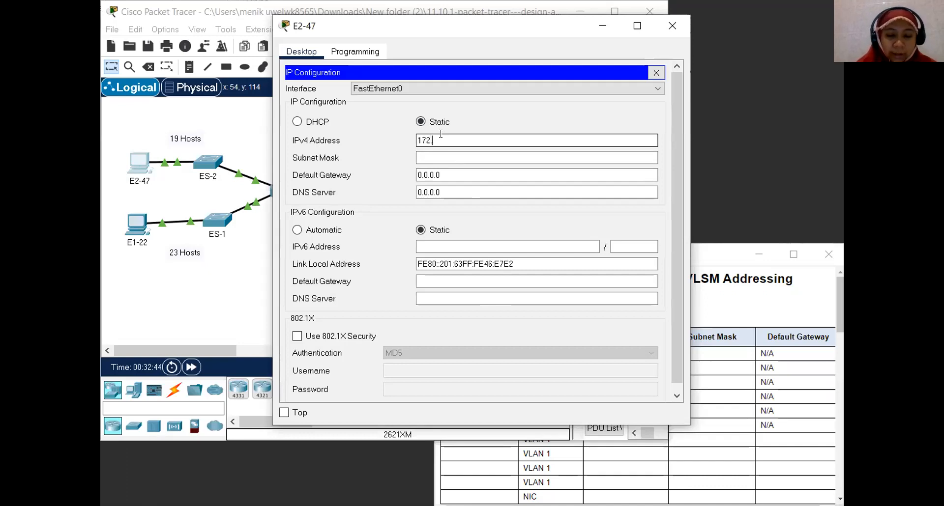
pyautogui.write('19.67')
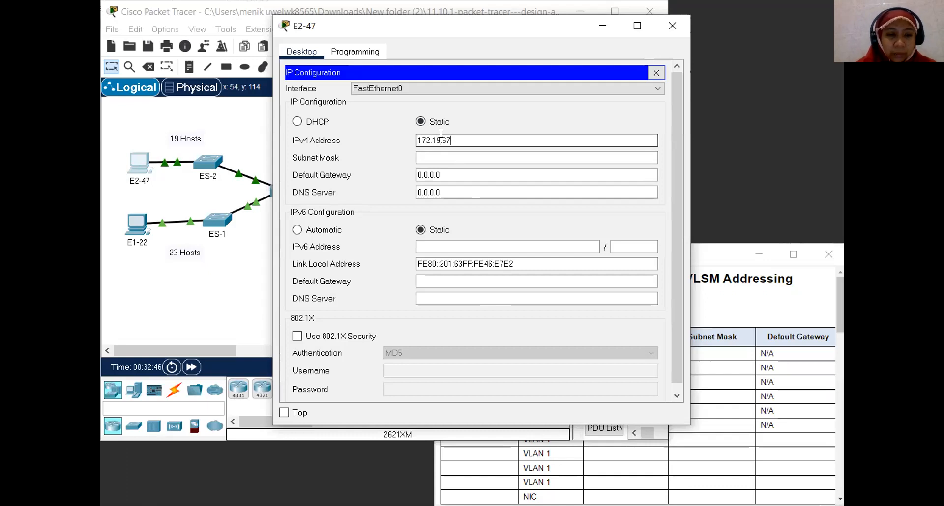
pyautogui.write('.')
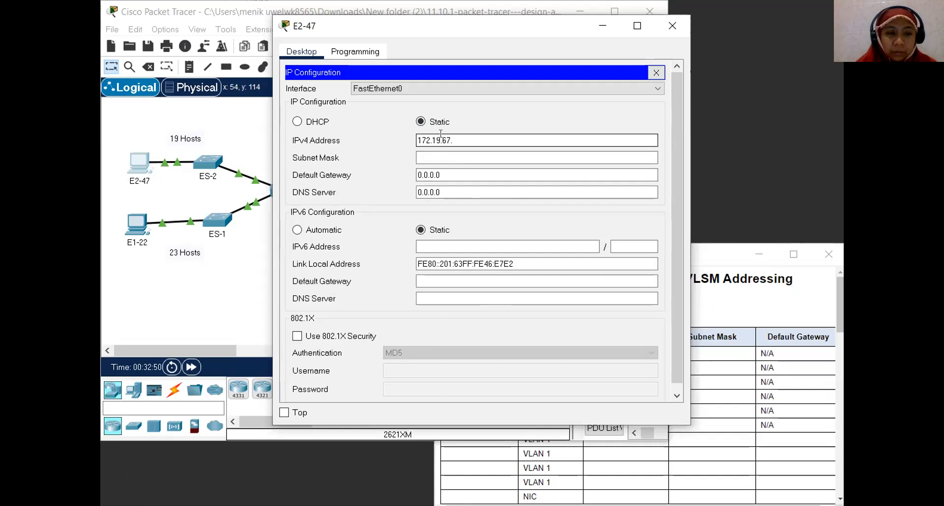
pyautogui.write('62')
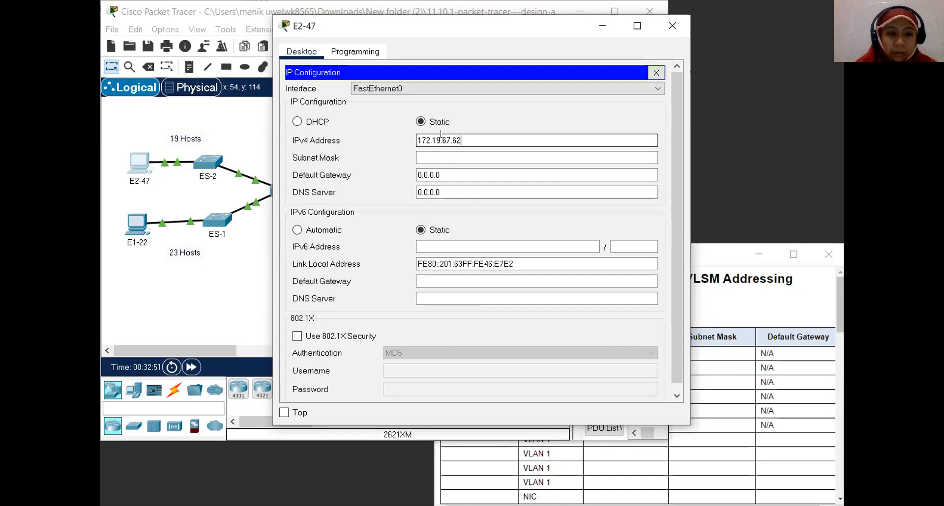
# Step: Set the IPv4 subnet mask of E2-47 to 255.255.255.224
pyautogui.click(428, 158)
pyautogui.moveTo(457, 156); pyautogui.dragTo(445, 156)
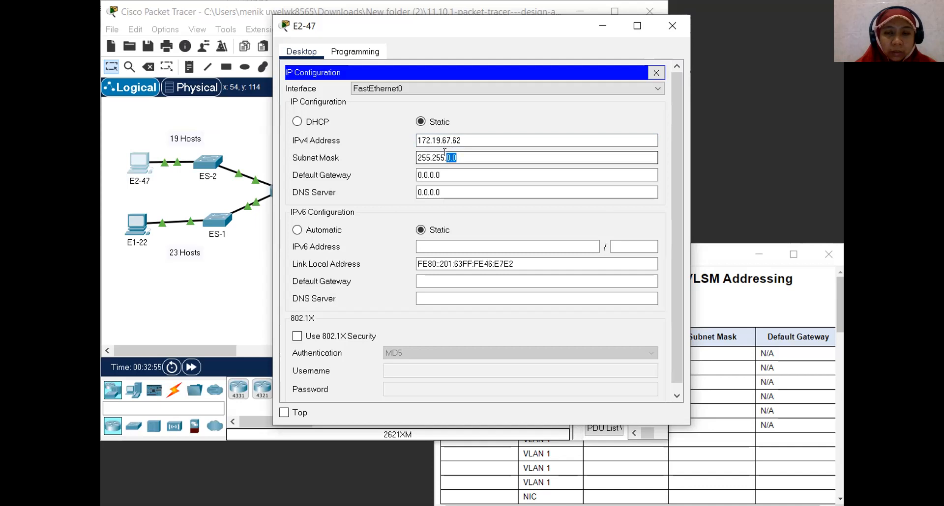
pyautogui.write('25')
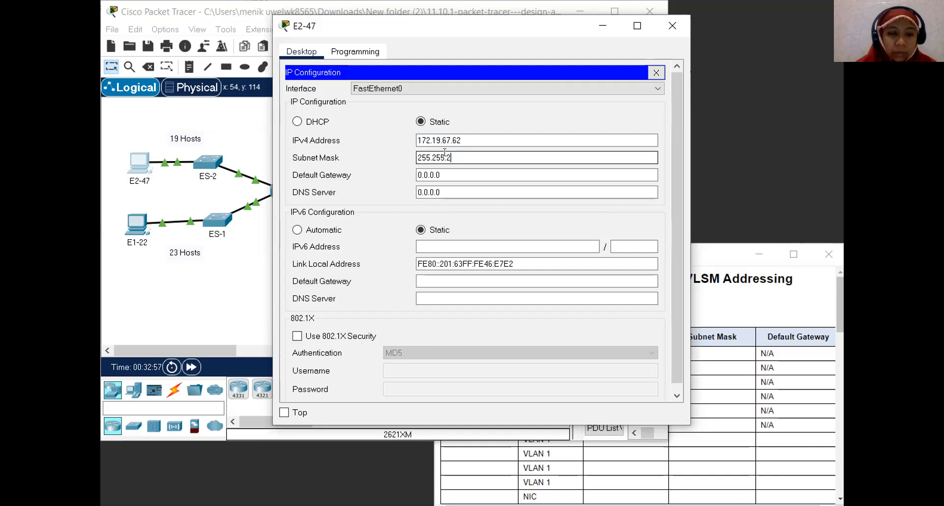
pyautogui.write('5')
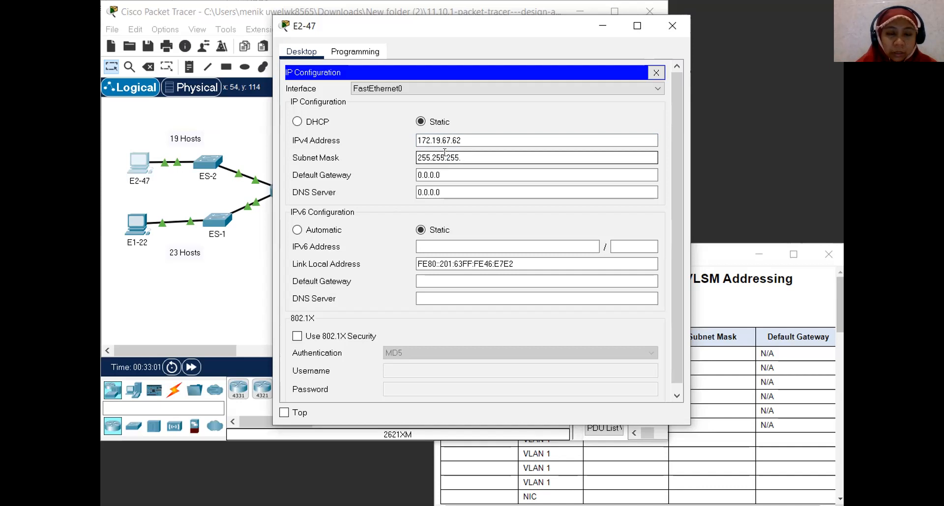
pyautogui.write('.224')
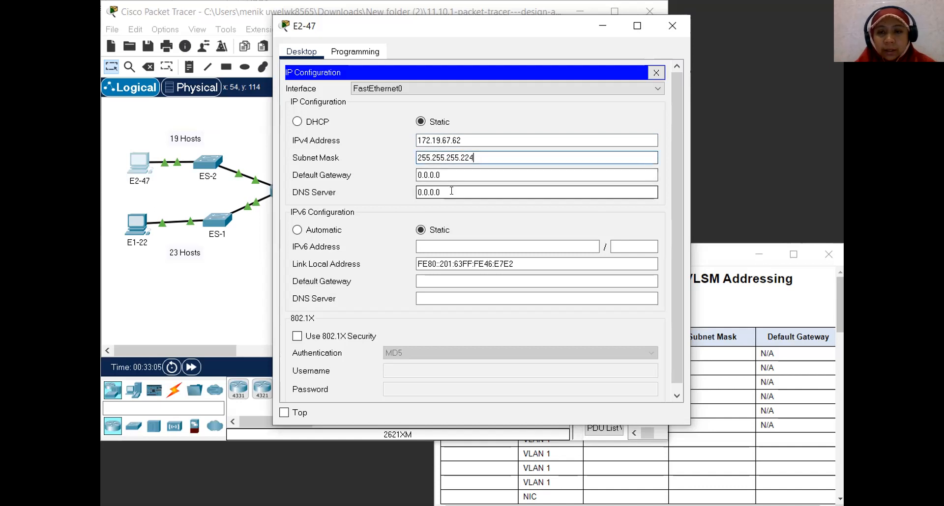
# Step: Set E2-47's IPv4 default gateway to 172.19.67.33 and close its configuration window
pyautogui.click(450, 176)
pyautogui.hotkey('ctrl', 'a')
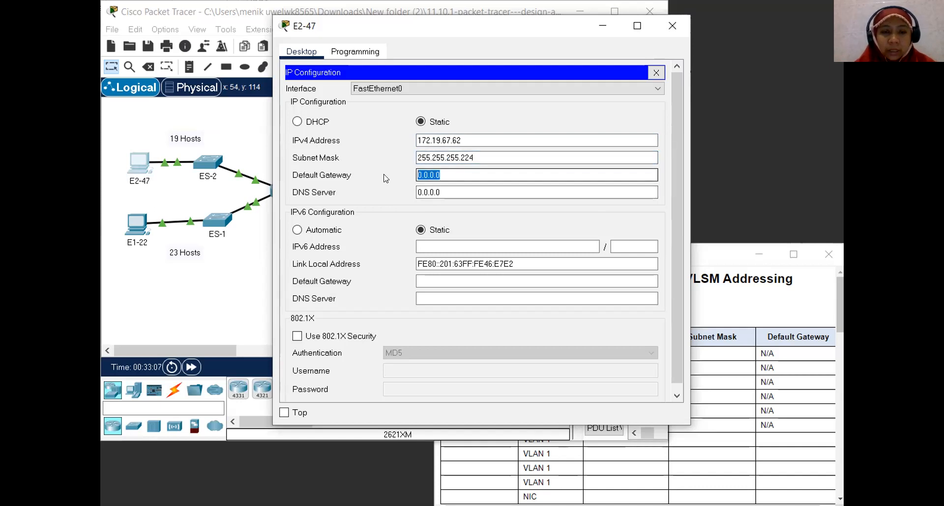
pyautogui.write('172')
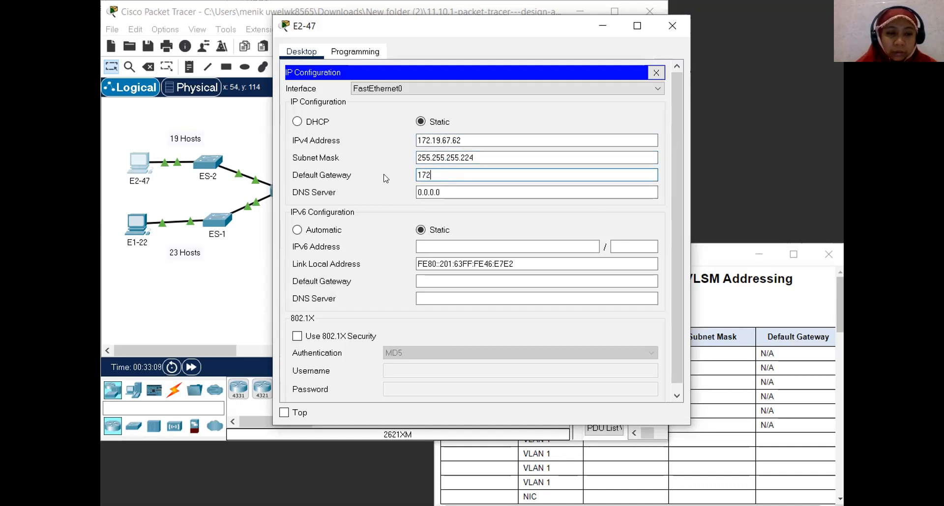
pyautogui.write('.19')
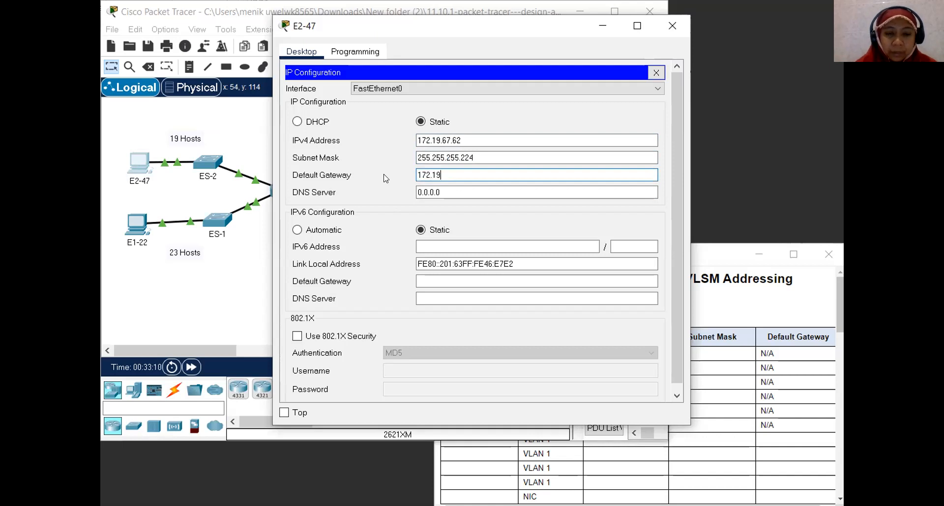
pyautogui.write('.67')
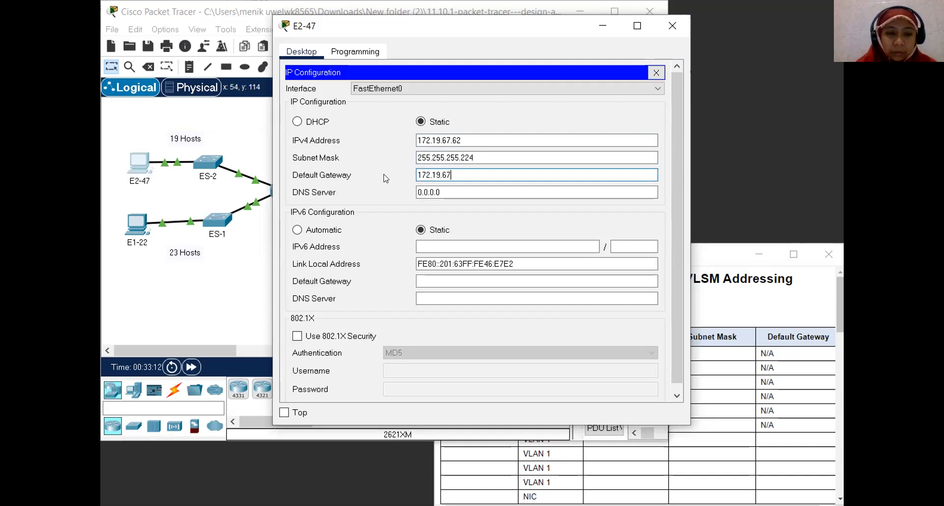
pyautogui.write('.33')
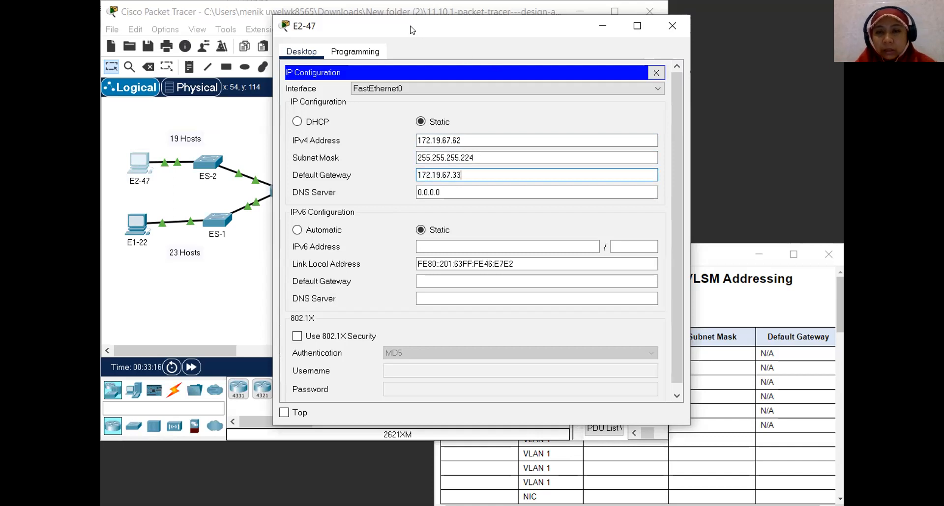
pyautogui.moveTo(393, 25); pyautogui.dragTo(264, 22)
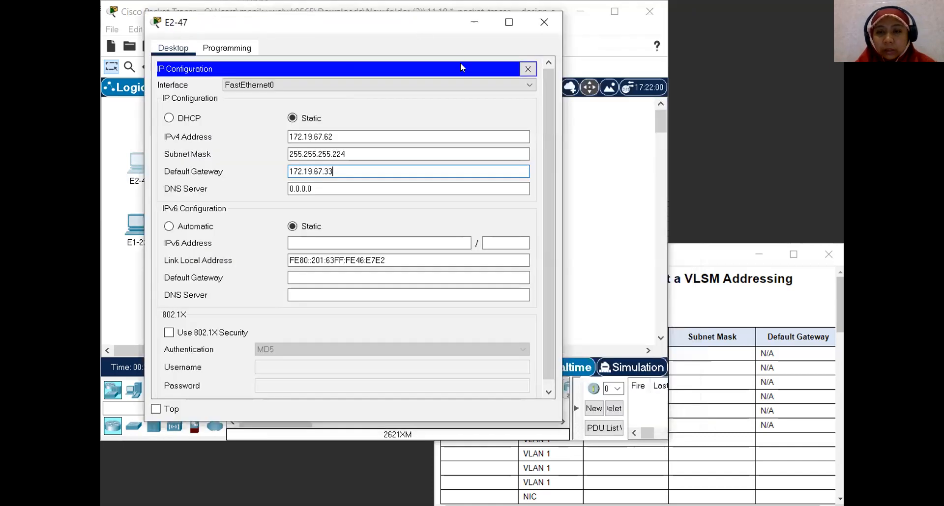
pyautogui.click(539, 20)
# Step: Open the IP configuration of E1-22 and set its IPv4 address to 172.19.67.30
pyautogui.doubleClick(137, 223)
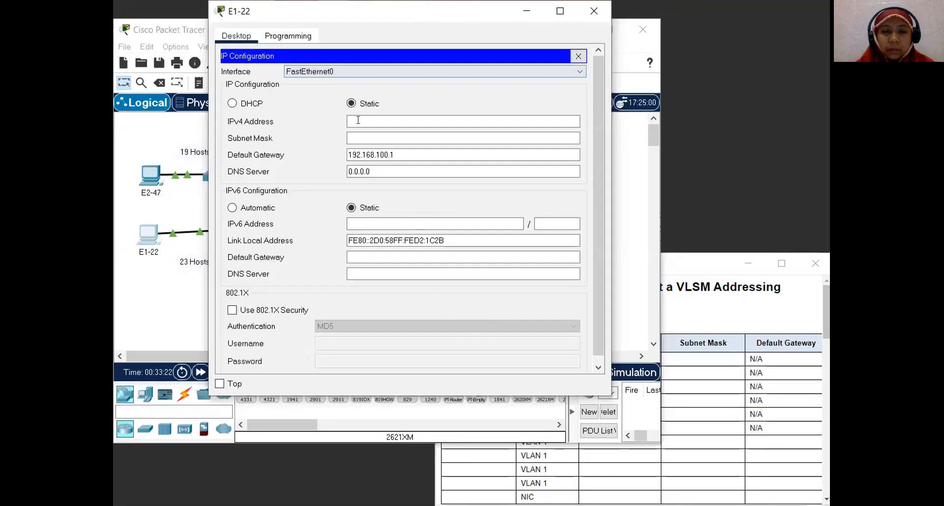
pyautogui.click(358, 120)
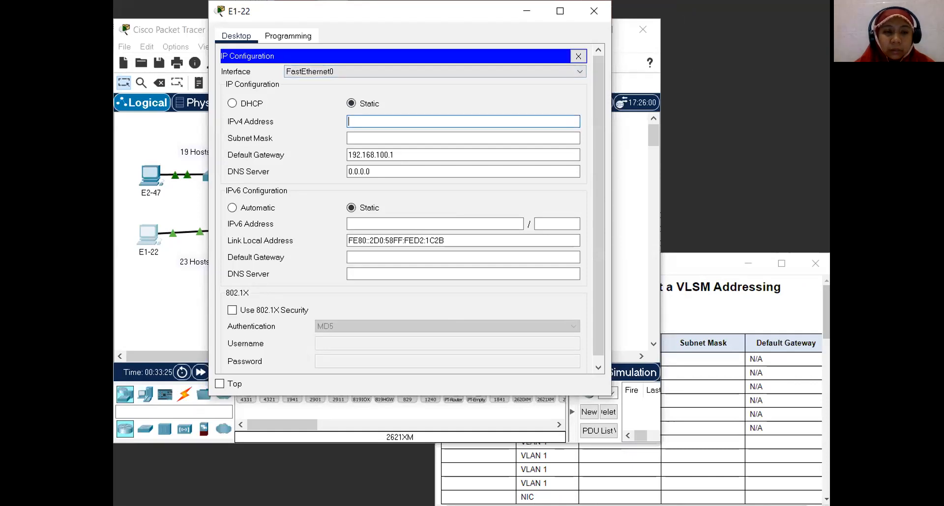
pyautogui.hotkey('alt', 'Tab')
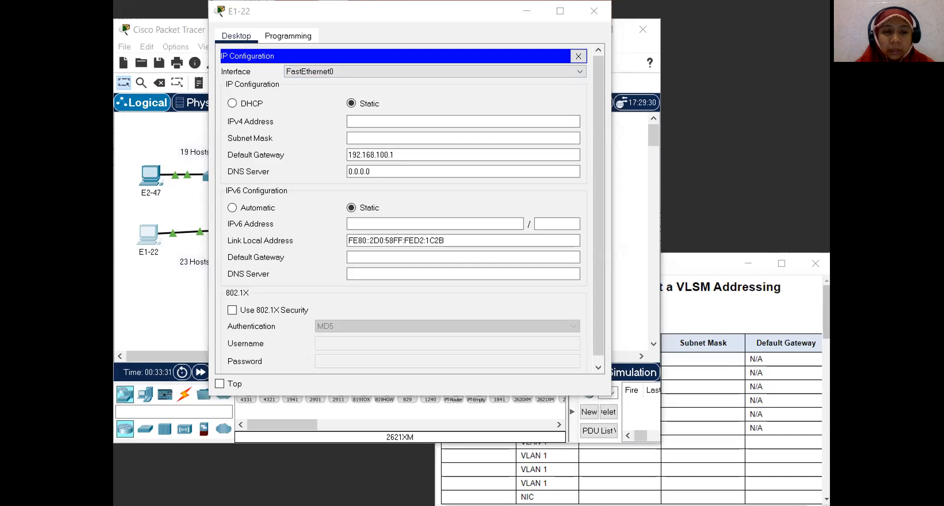
pyautogui.click(362, 121)
pyautogui.write('172.19.67.30')
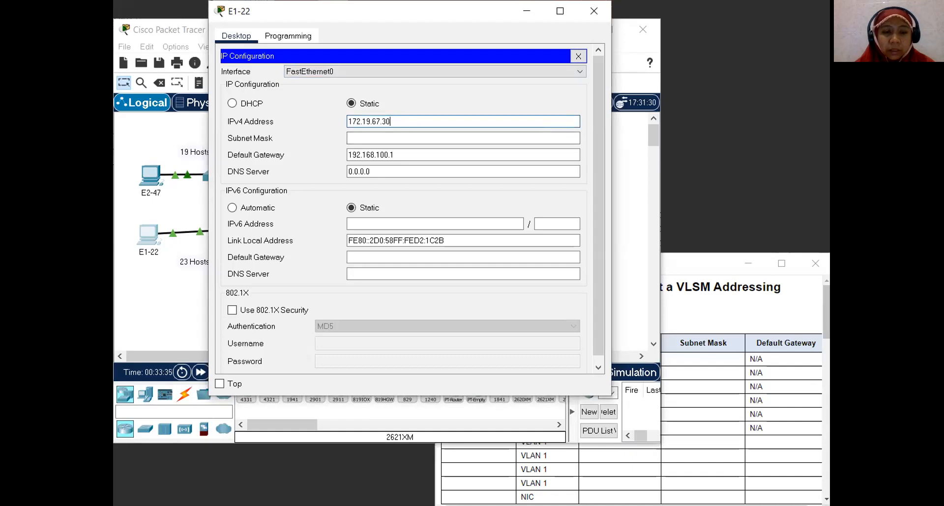
# Step: Give E1-22 the subnet mask 255.255.255.224 and the default gateway 172.19.67.1, and close its window
pyautogui.hotkey('alt', 'Tab')
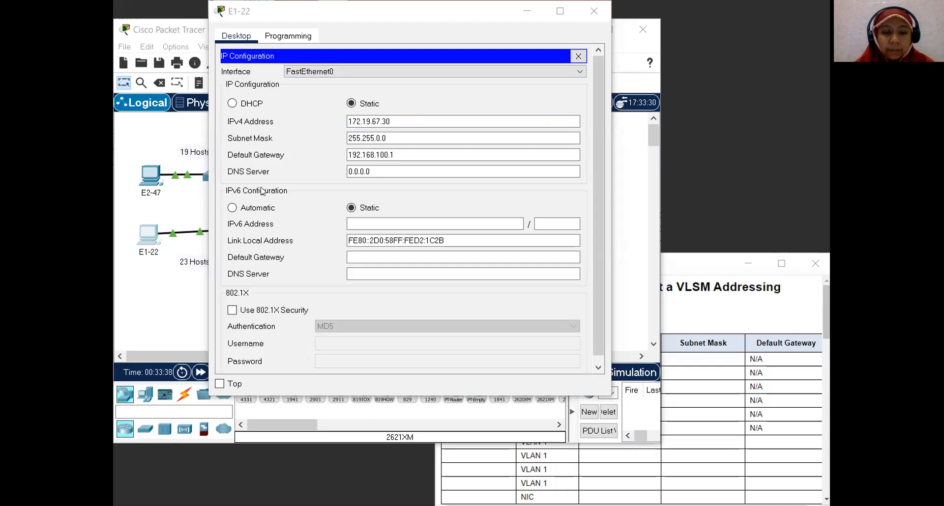
pyautogui.click(395, 137)
pyautogui.moveTo(394, 137); pyautogui.dragTo(333, 139)
pyautogui.write('255.255.255.224')
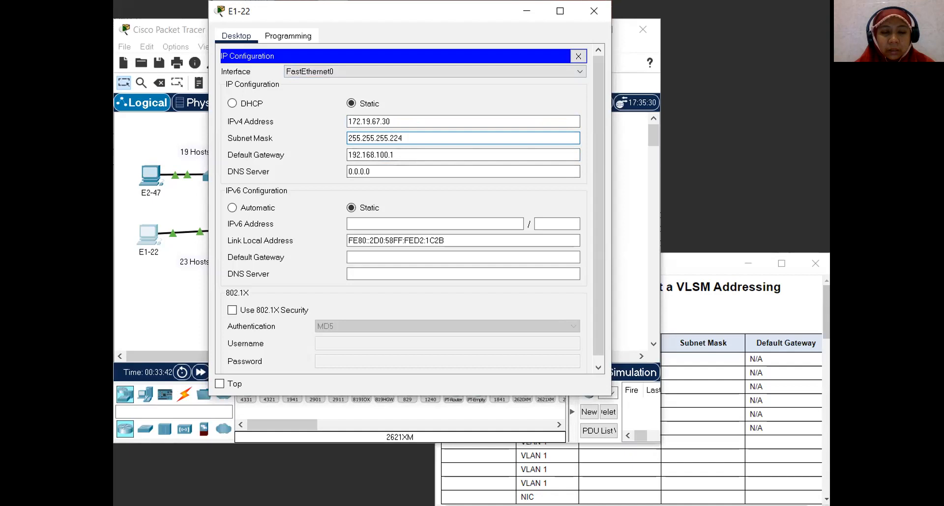
pyautogui.moveTo(393, 155); pyautogui.dragTo(330, 156)
pyautogui.write('172.19.67.1')
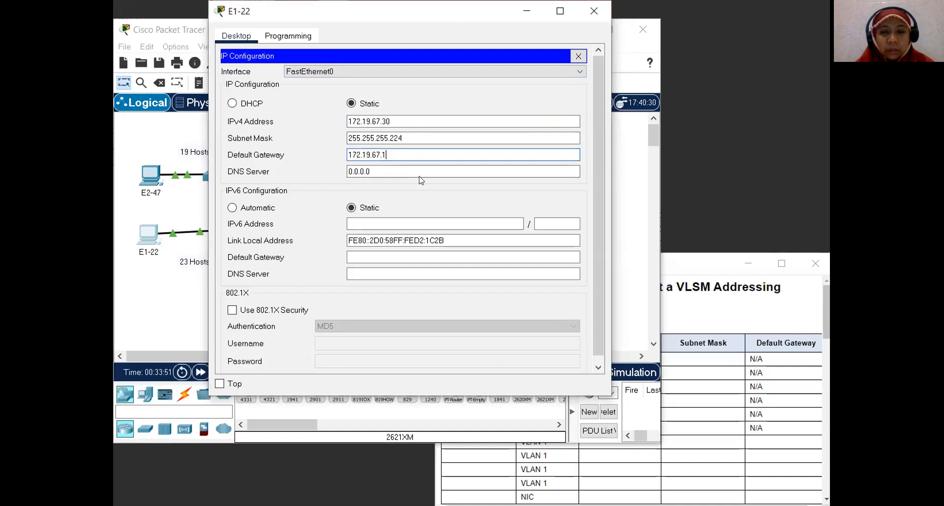
pyautogui.click(586, 11)
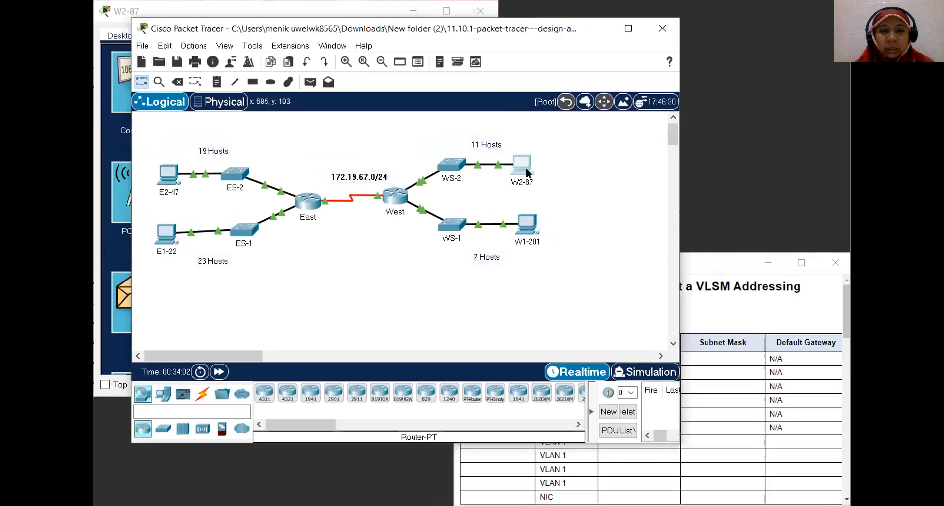
# Step: Open the IP configuration of W2-87 and set its IPv4 address to 172.19.67.94
pyautogui.click(526, 167)
pyautogui.click(153, 93)
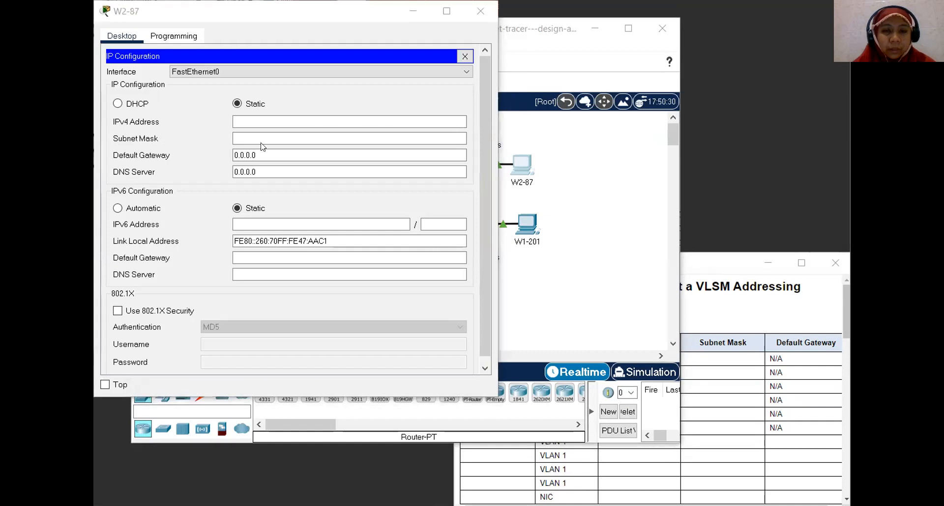
pyautogui.click(289, 117)
pyautogui.write('172.19.67.94')
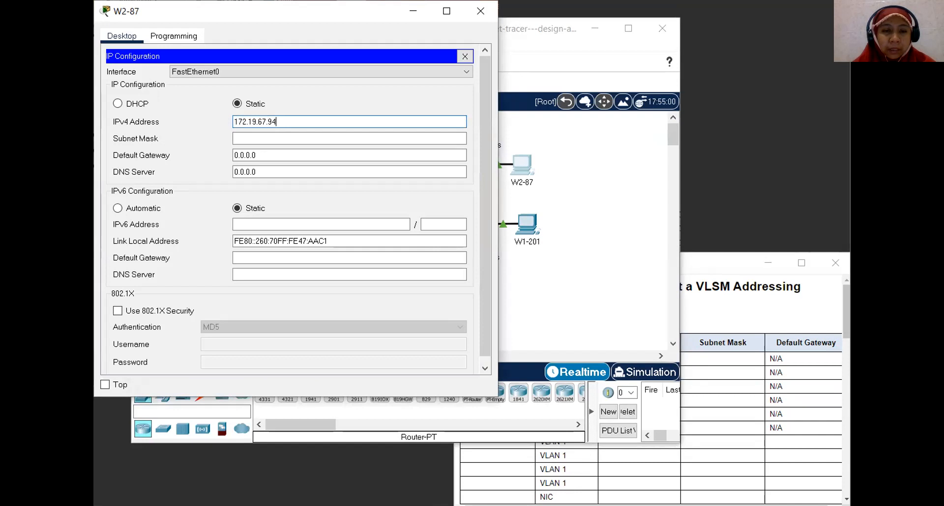
# Step: Give W2-87 the subnet mask 255.255.255.240 and the default gateway 172.19.67.81, and close the open device windows
pyautogui.press('Tab')
pyautogui.click(295, 138)
pyautogui.moveTo(295, 139); pyautogui.dragTo(231, 138)
pyautogui.write('255.255.255.240')
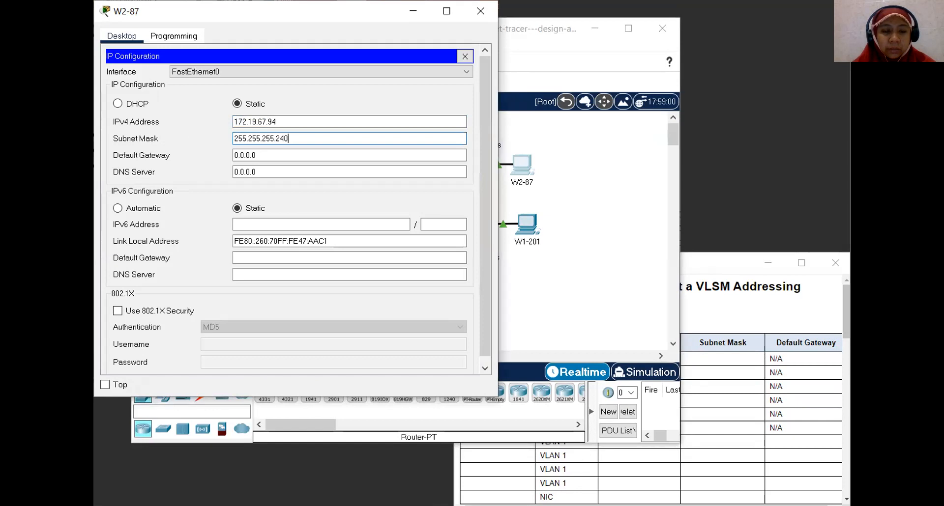
pyautogui.doubleClick(285, 154)
pyautogui.write('172.19.67.81')
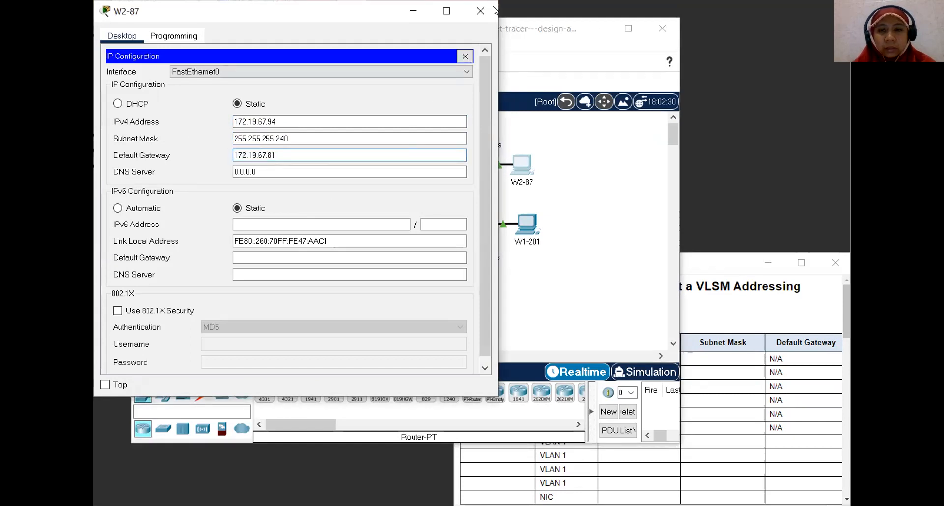
pyautogui.click(484, 12)
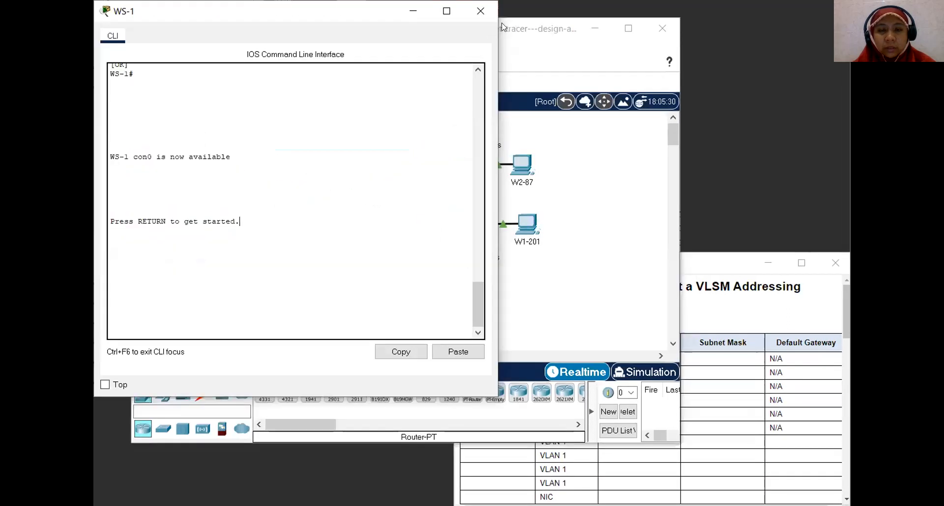
pyautogui.click(482, 10)
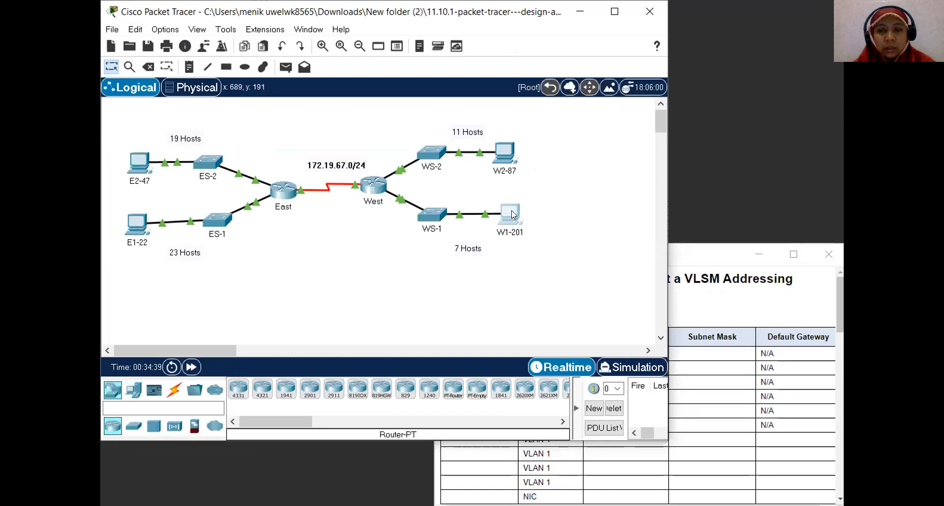
# Step: Open the IP configuration of W1-201 and set its IPv4 address to 172.19.67.78
pyautogui.click(513, 214)
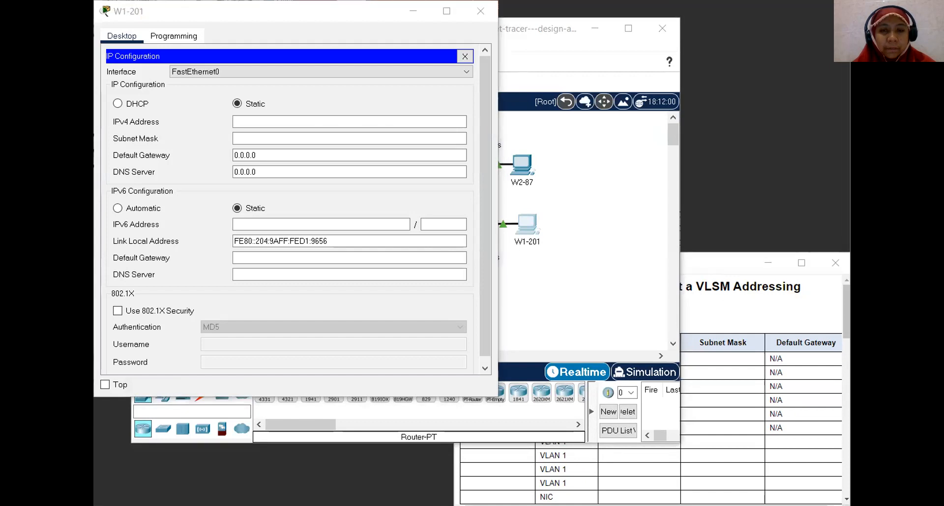
pyautogui.click(324, 121)
pyautogui.write('172.19.67.78')
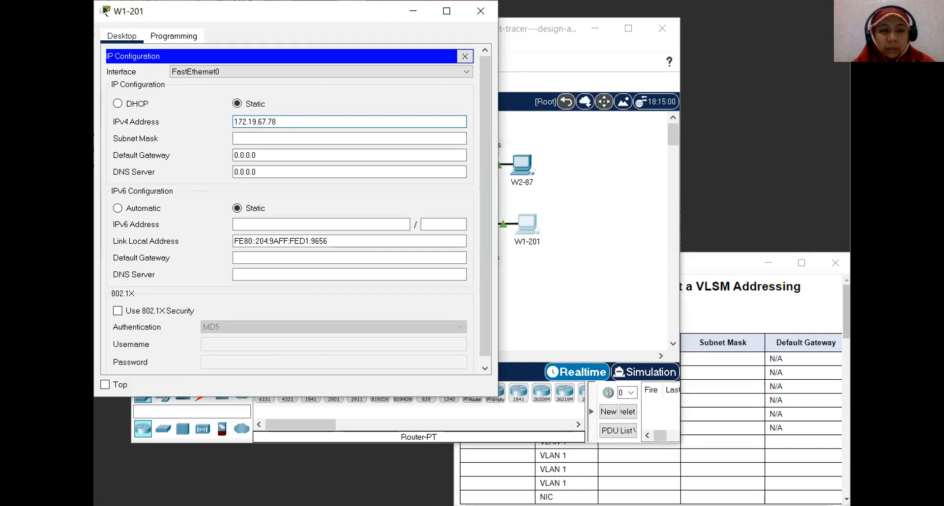
# Step: Set W1-201's subnet mask to 255.255.255.240 and its IPv4 default gateway to 172.19.67.65
pyautogui.click(320, 140)
pyautogui.moveTo(317, 141); pyautogui.dragTo(200, 147)
pyautogui.write('255.255.255.240')
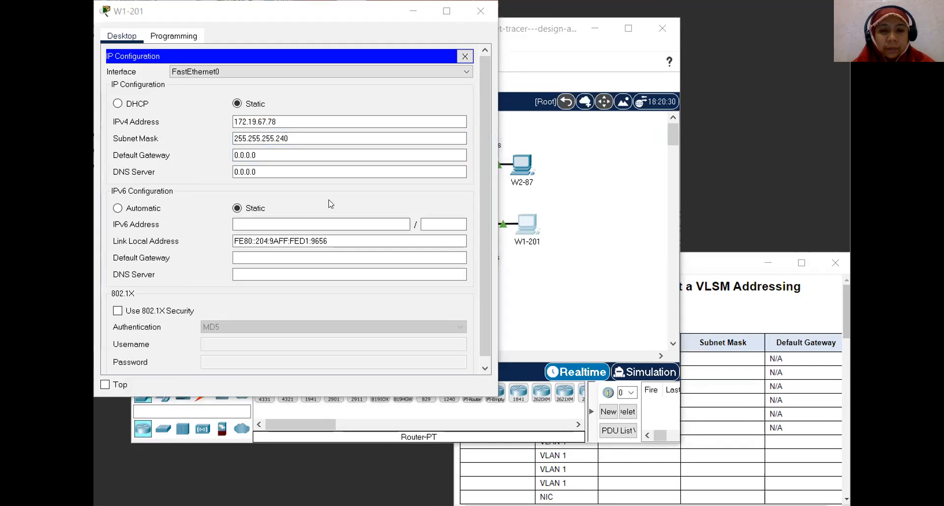
pyautogui.moveTo(269, 156); pyautogui.dragTo(166, 158)
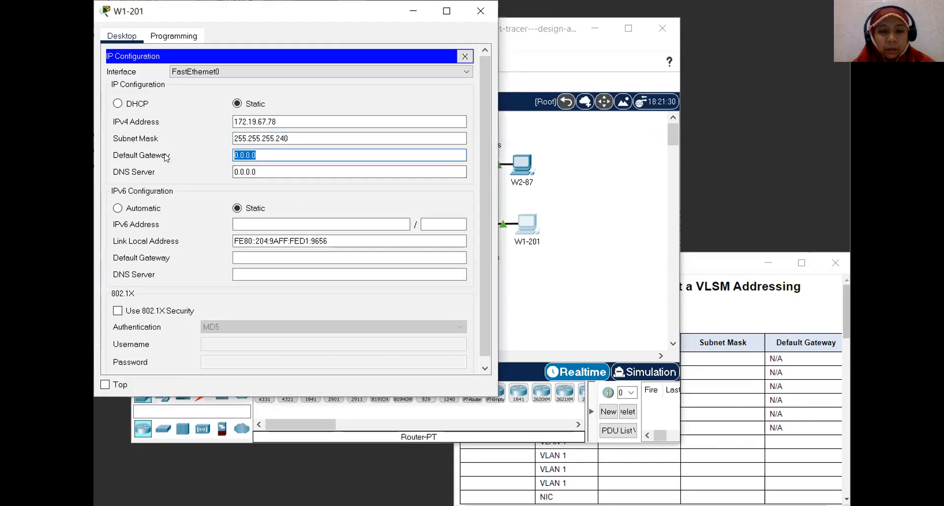
pyautogui.write('172.19.67.65')
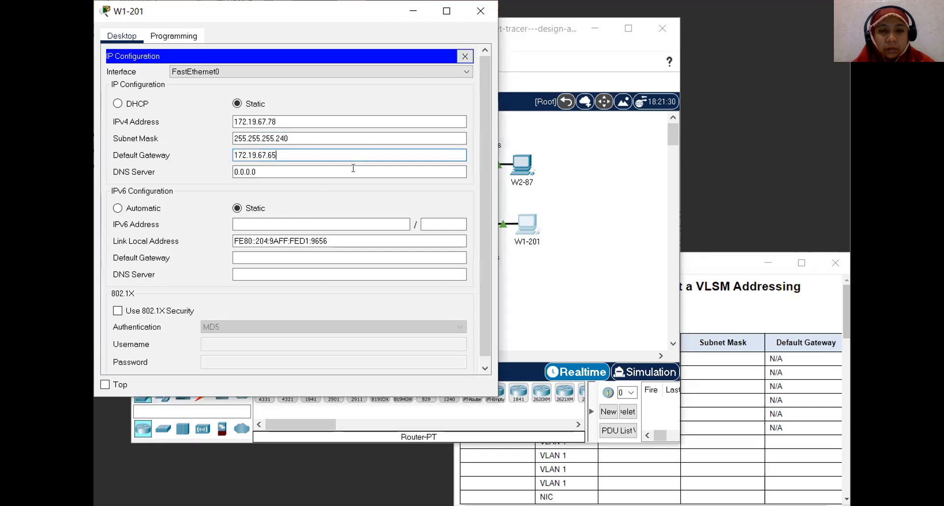
# Step: Close W1-201's window and check the results of the VLSM addressing activity
pyautogui.click(492, 14)
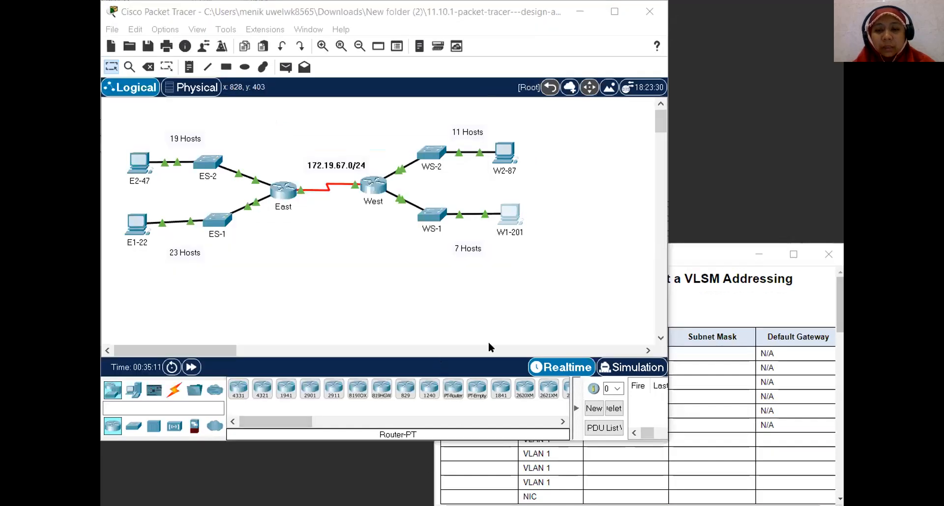
pyautogui.click(753, 311)
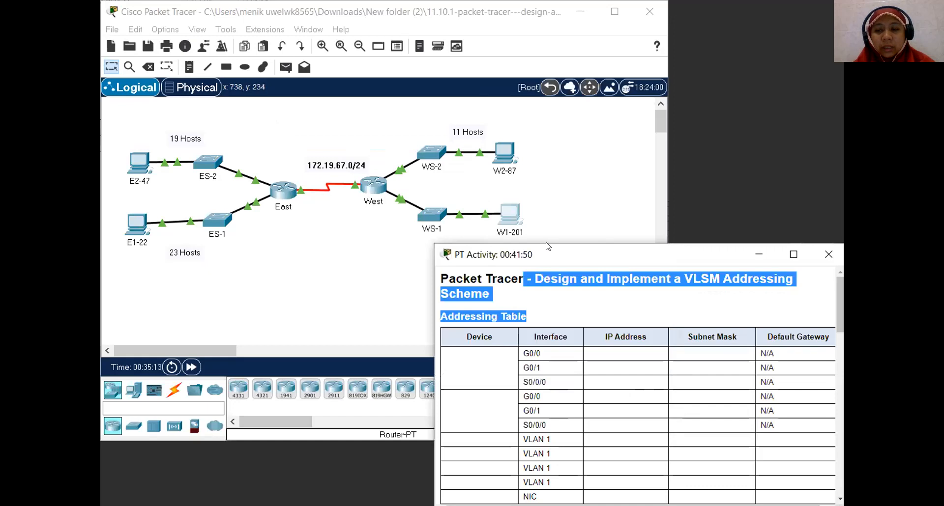
pyautogui.moveTo(547, 245); pyautogui.dragTo(442, 71)
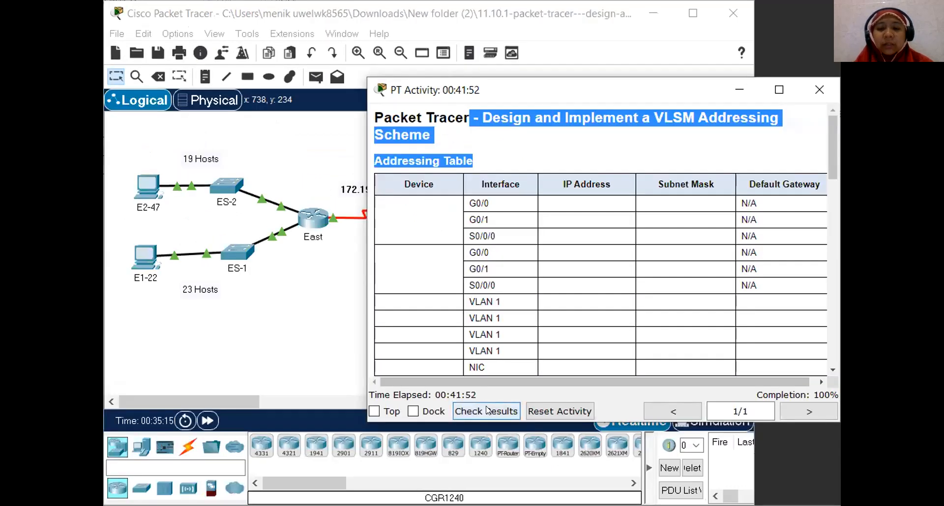
pyautogui.click(434, 359)
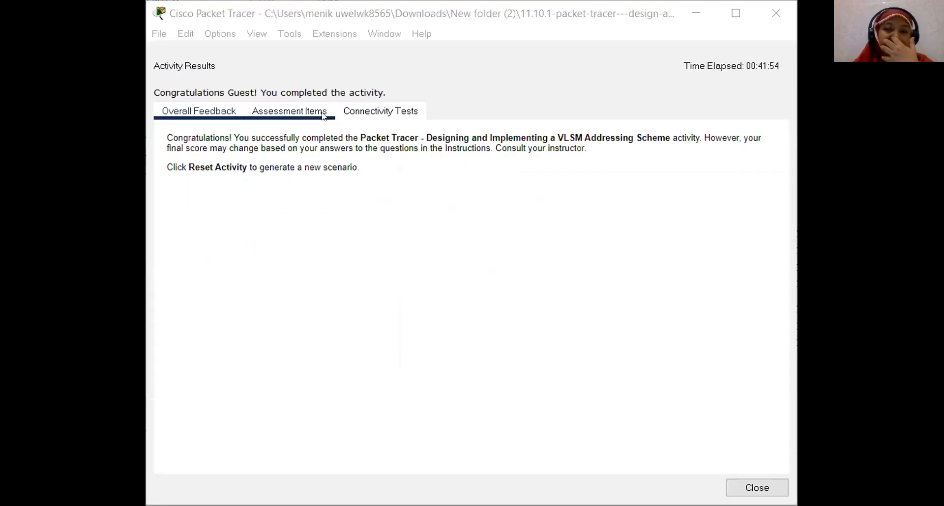
# Step: Review the status of the assessment items across all devices, then close the results and put the activity instructions away
pyautogui.click(319, 115)
pyautogui.scroll(-10, 331, 222)
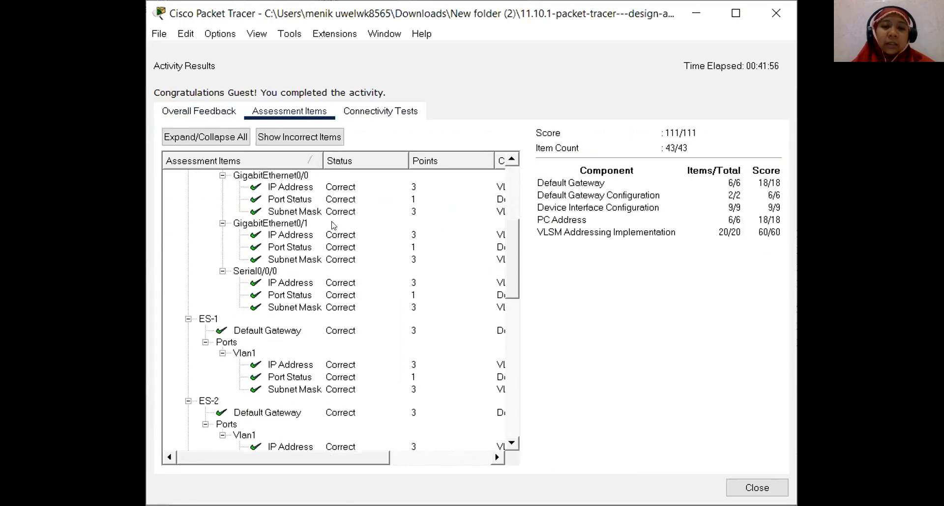
pyautogui.scroll(-7, 332, 225)
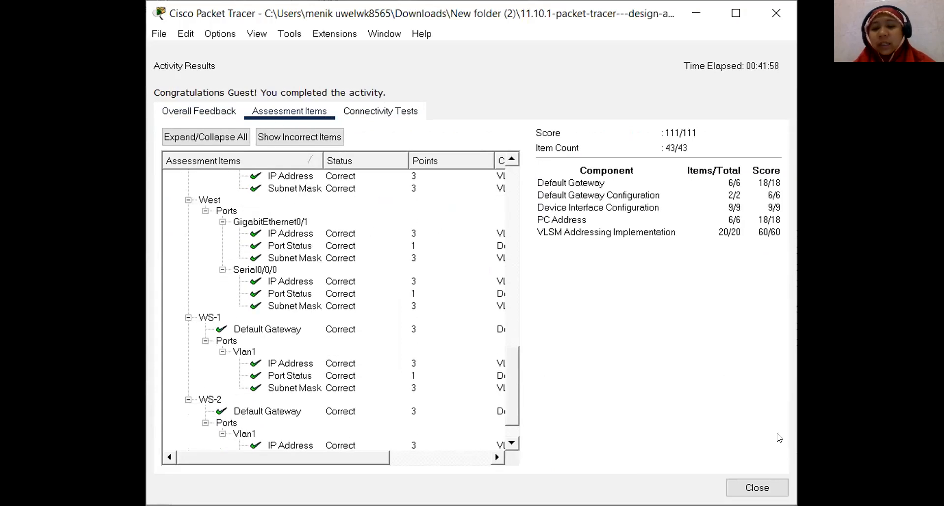
pyautogui.click(758, 487)
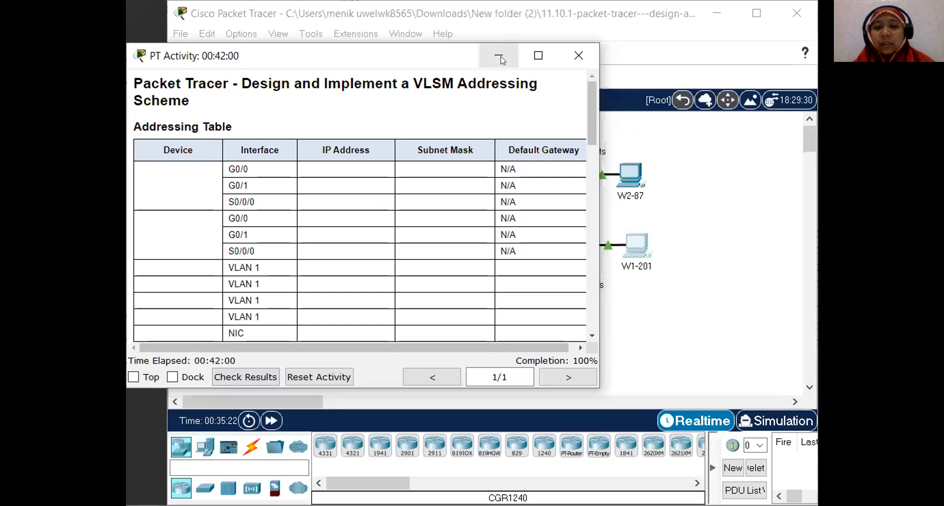
pyautogui.click(570, 48)
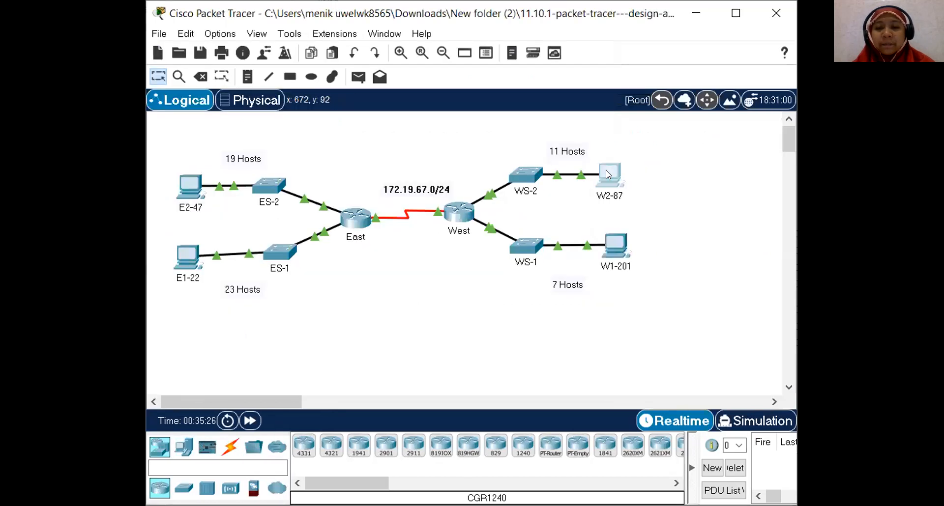
# Step: Open the Command Prompt on W2-87 and ping 172.19.67.82
pyautogui.click(605, 170)
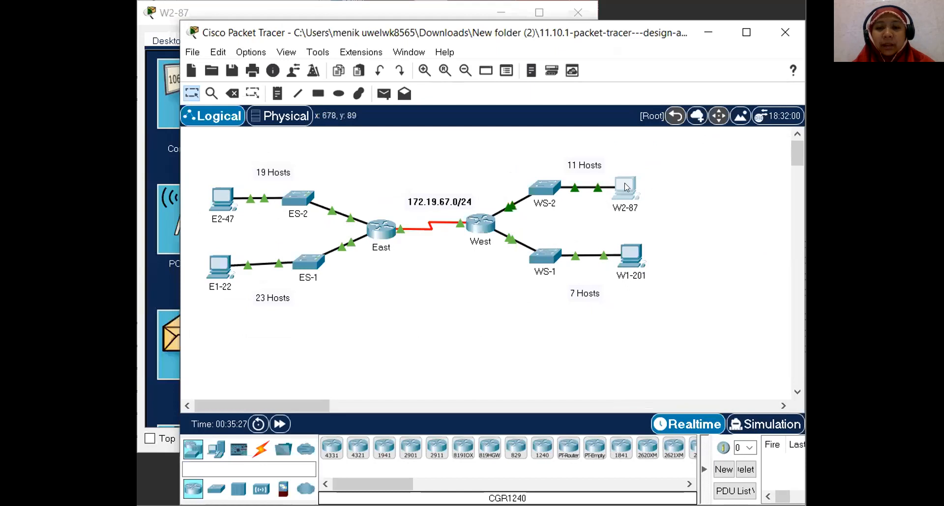
pyautogui.click(625, 187)
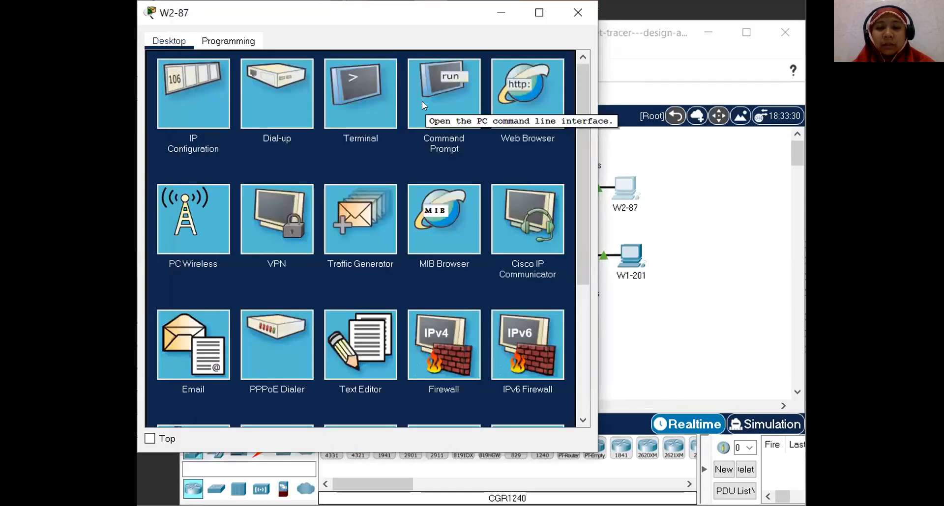
pyautogui.click(454, 105)
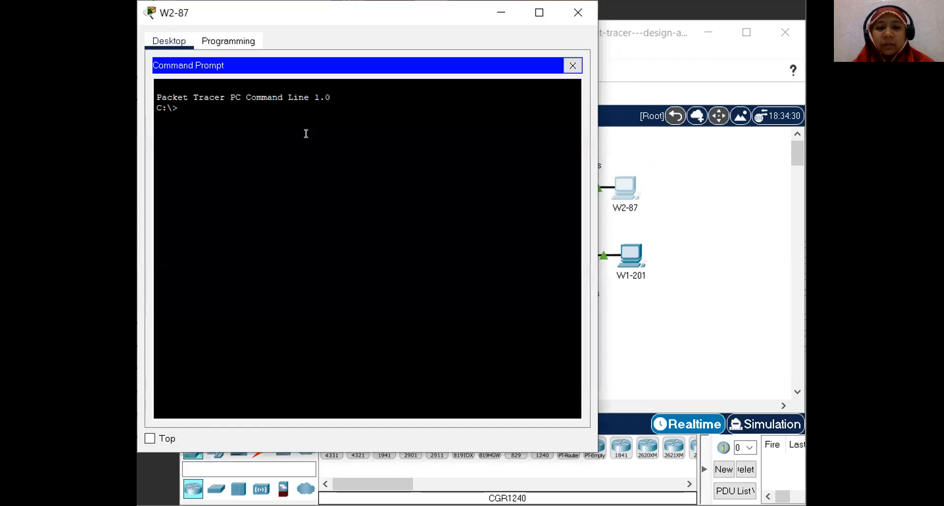
pyautogui.write('ping')
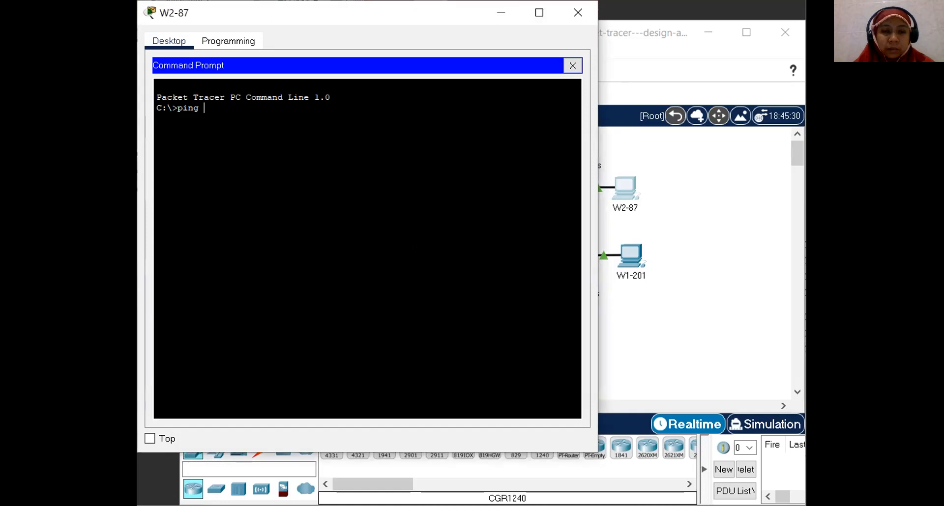
pyautogui.rightClick(304, 148)
pyautogui.click(325, 170)
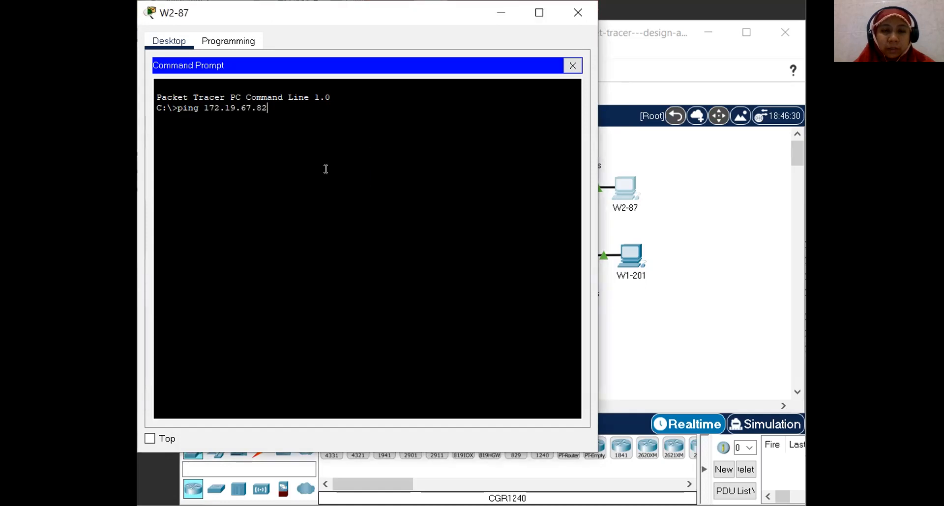
pyautogui.press('Return')
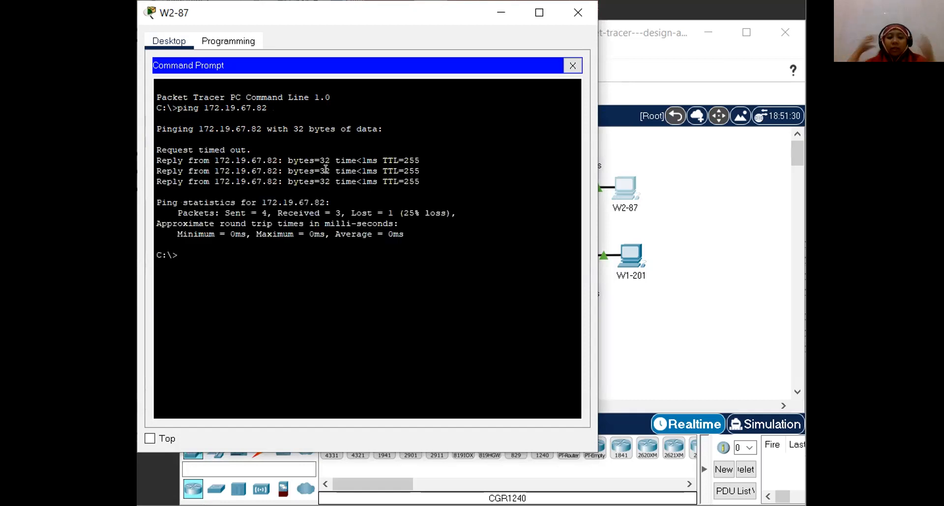
# Step: Ping 172.19.67.78 from W2-87 and close its window
pyautogui.press('Up')
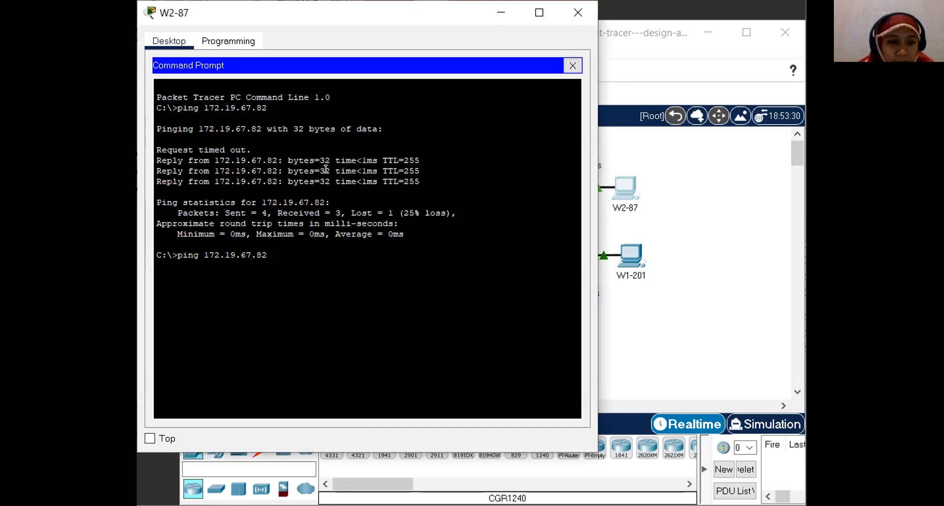
pyautogui.press('BackSpace')
pyautogui.press('BackSpace')
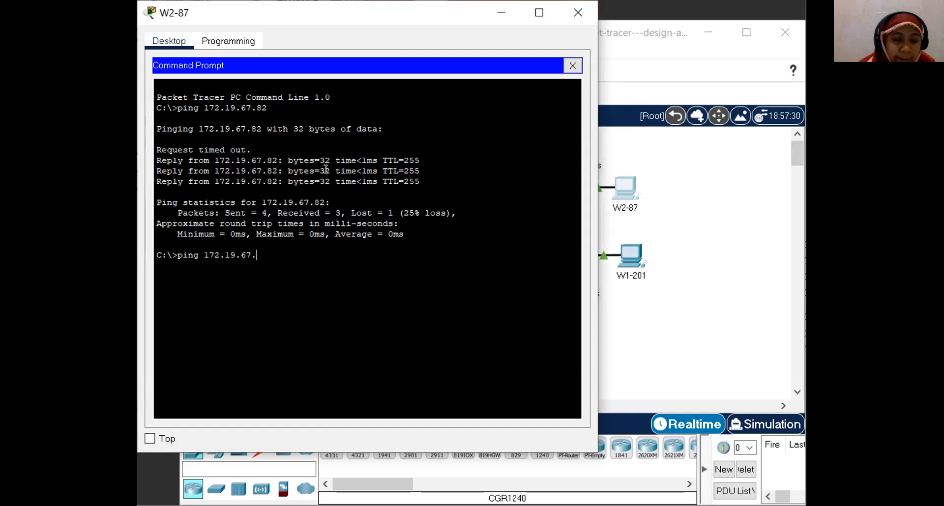
pyautogui.write('78')
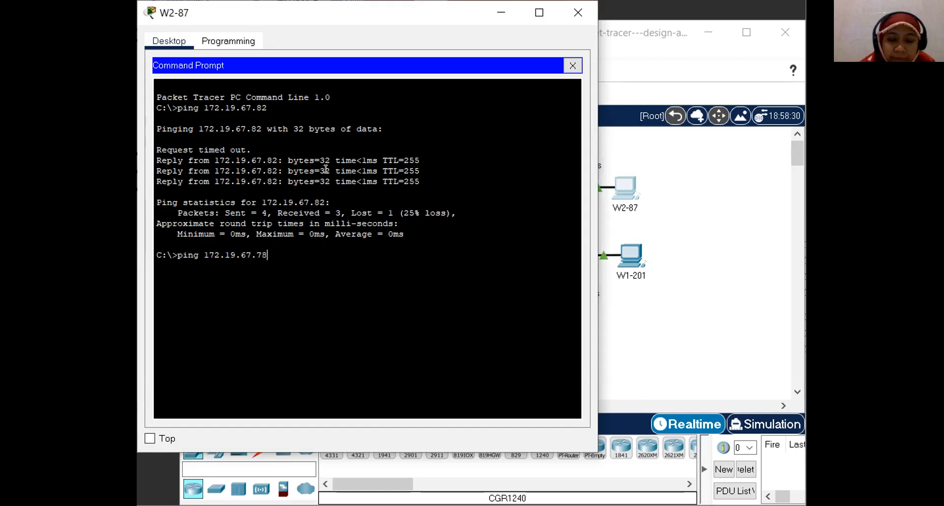
pyautogui.press('Return')
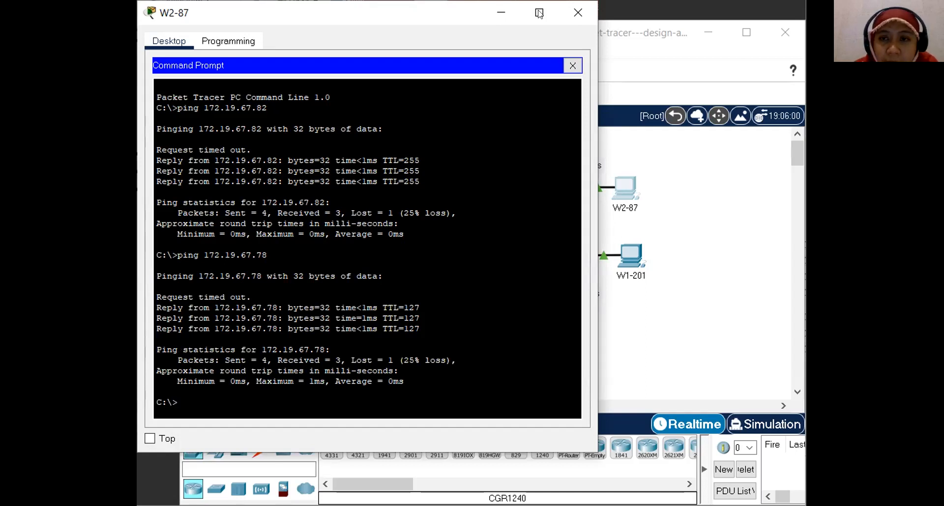
pyautogui.click(583, 7)
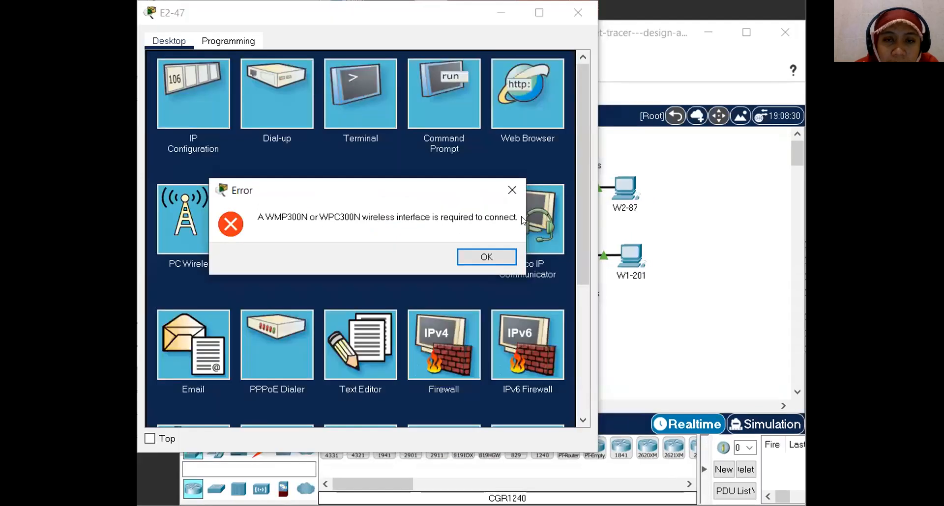
# Step: Open the Command Prompt on E2-47 and ping 172.19.67.62
pyautogui.click(411, 113)
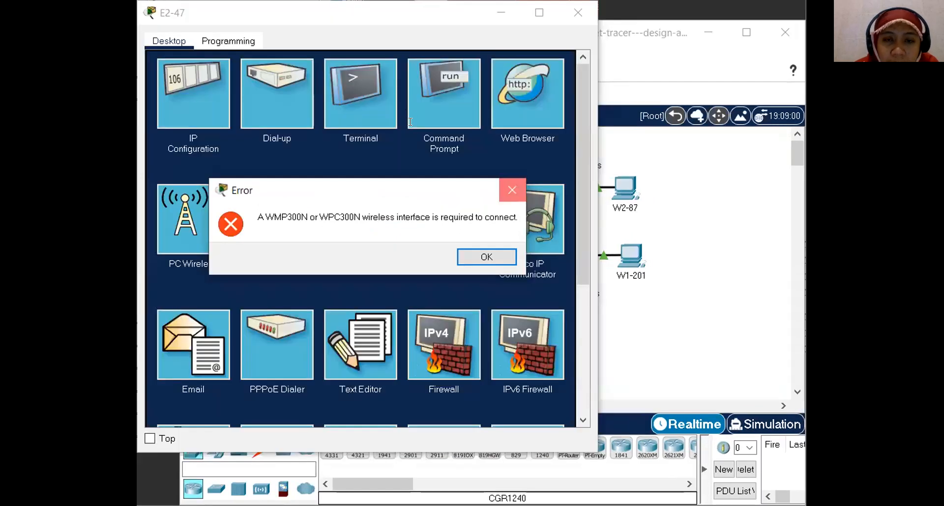
pyautogui.write('ping')
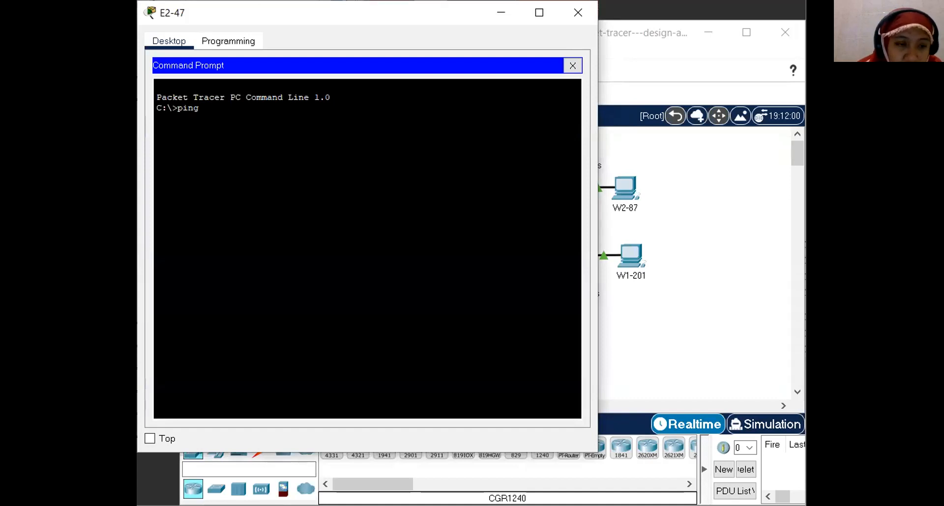
pyautogui.hotkey('alt', 'Tab')
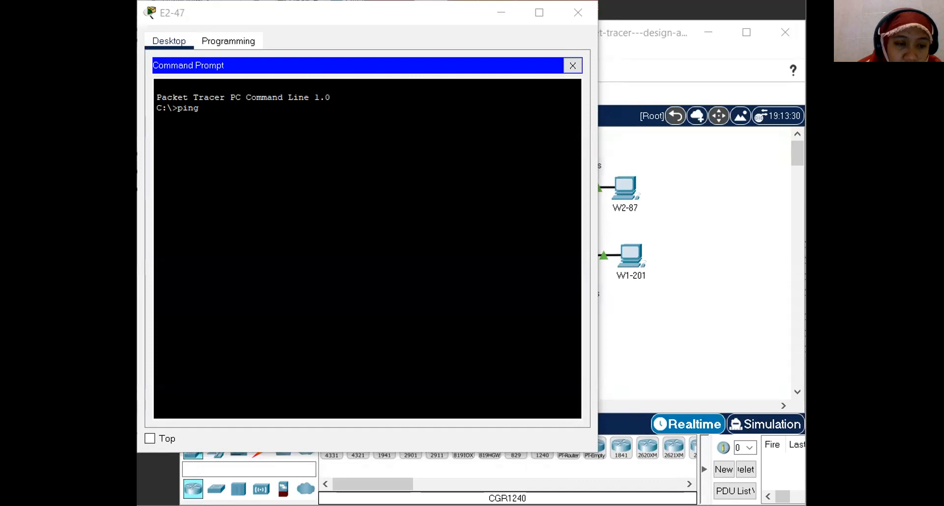
pyautogui.rightClick(347, 130)
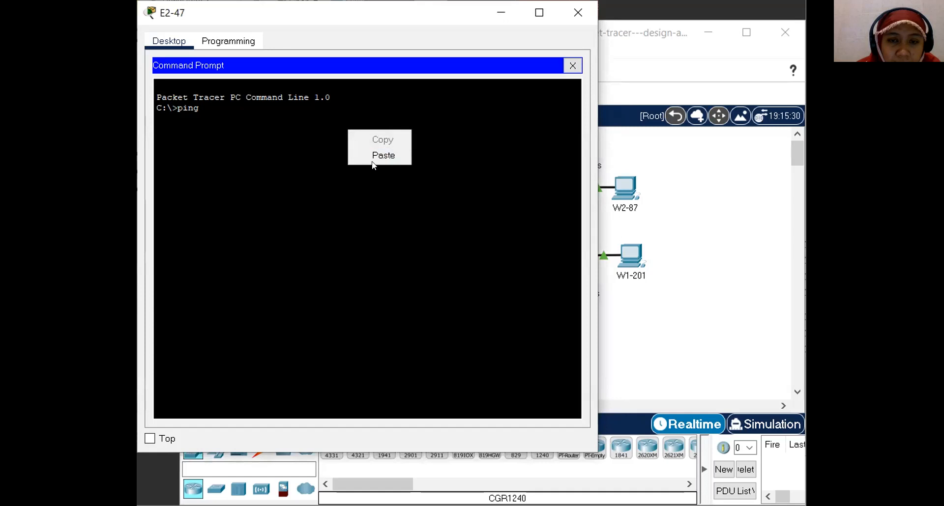
pyautogui.click(372, 156)
pyautogui.rightClick(167, 112)
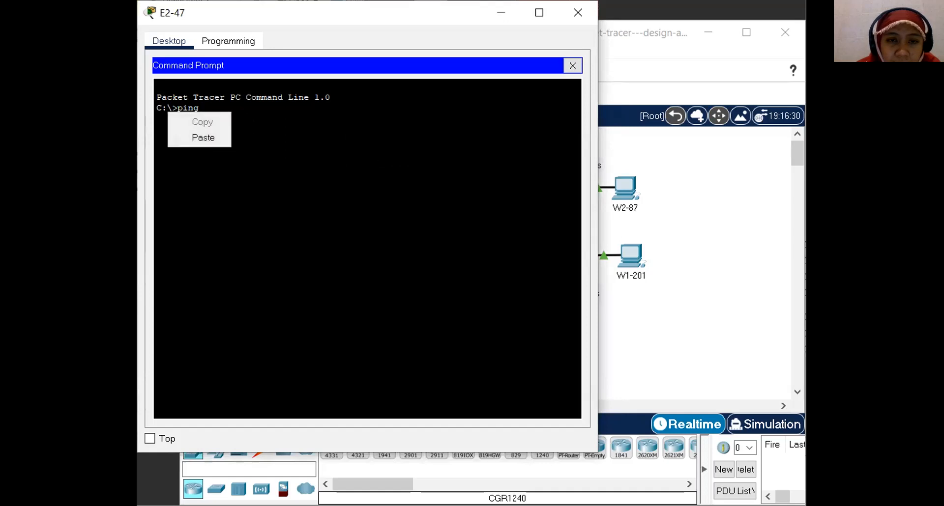
pyautogui.rightClick(245, 107)
pyautogui.click(269, 143)
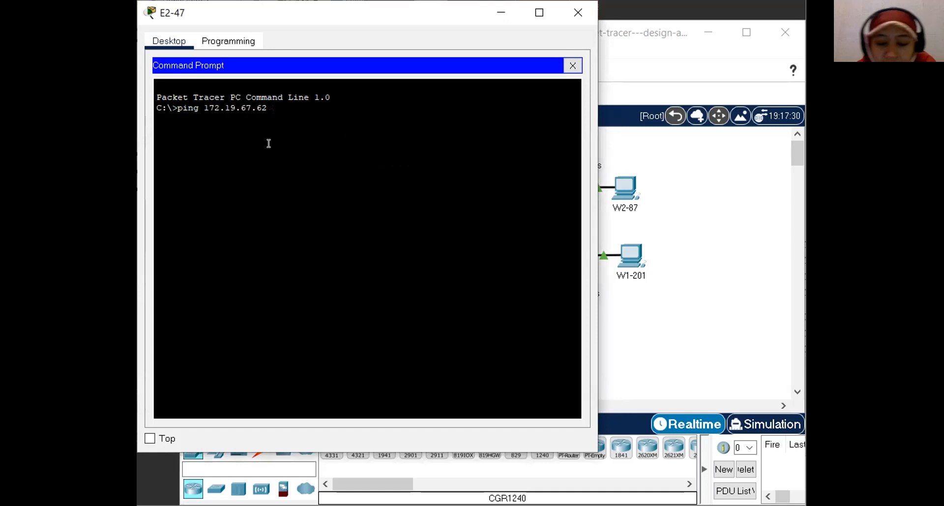
pyautogui.press('Return')
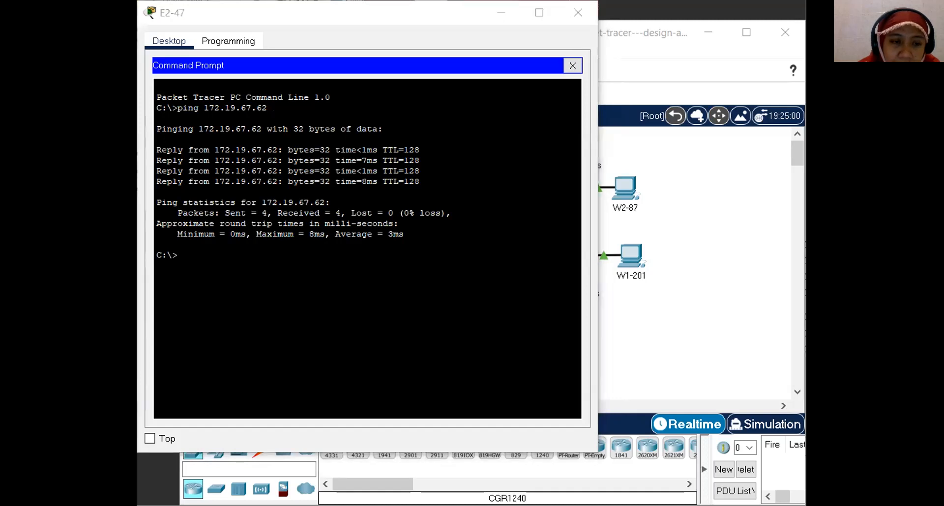
# Step: Ping 172.19.67.30 from E2-47 and close its window
pyautogui.rightClick(238, 257)
pyautogui.click(286, 290)
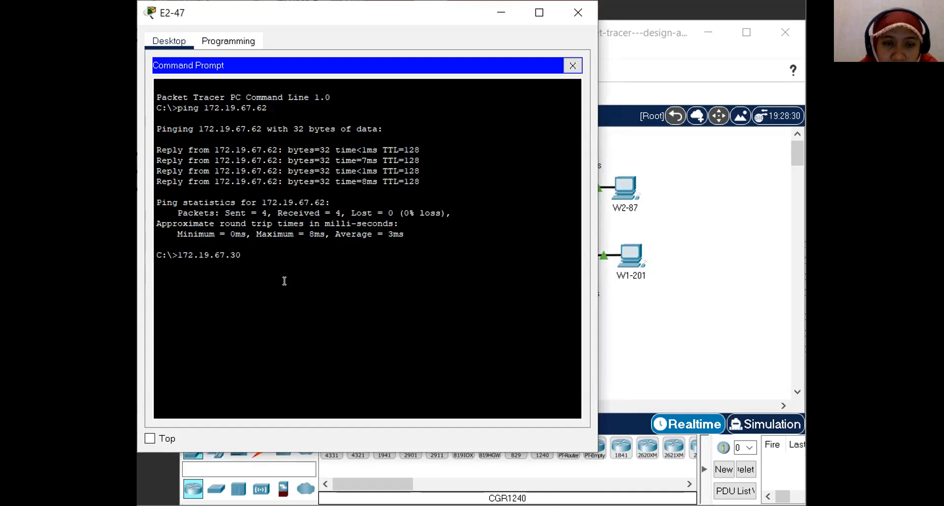
pyautogui.press('Home')
pyautogui.write('ping')
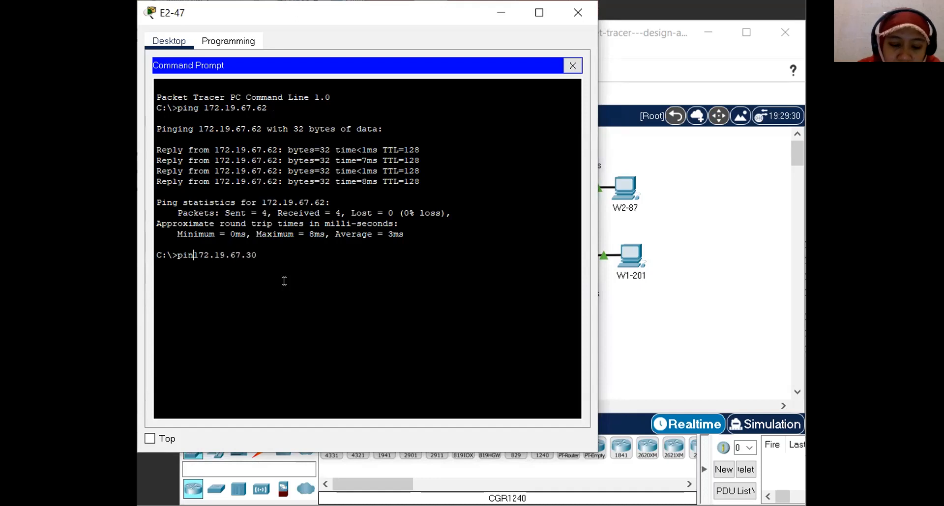
pyautogui.press('Return')
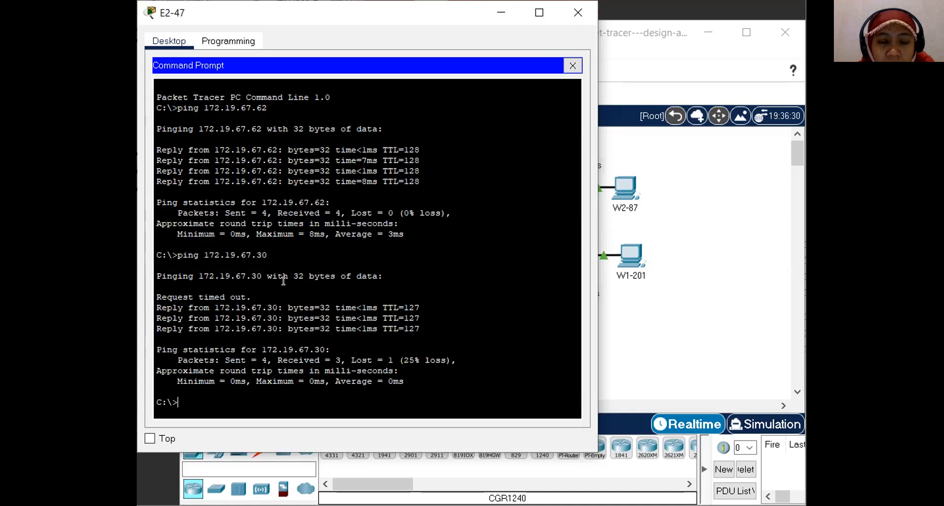
pyautogui.click(573, 12)
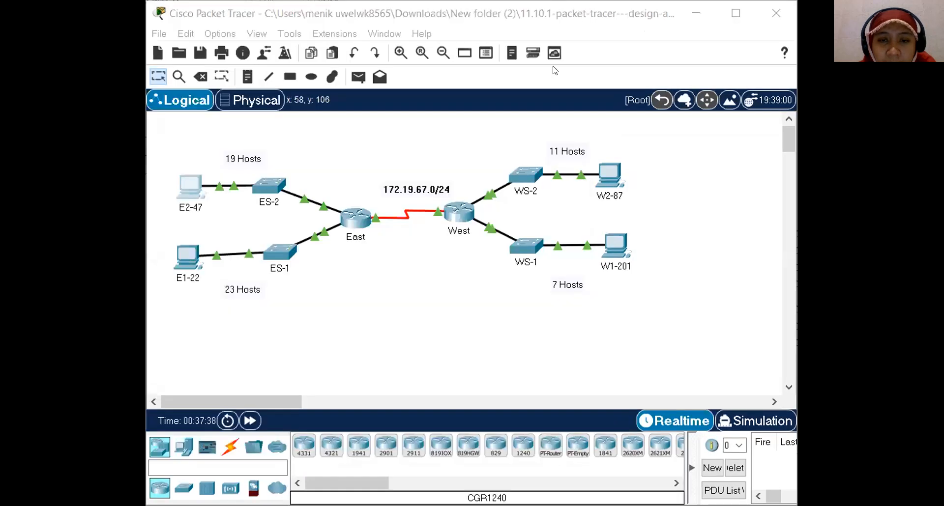
pyautogui.click(349, 216)
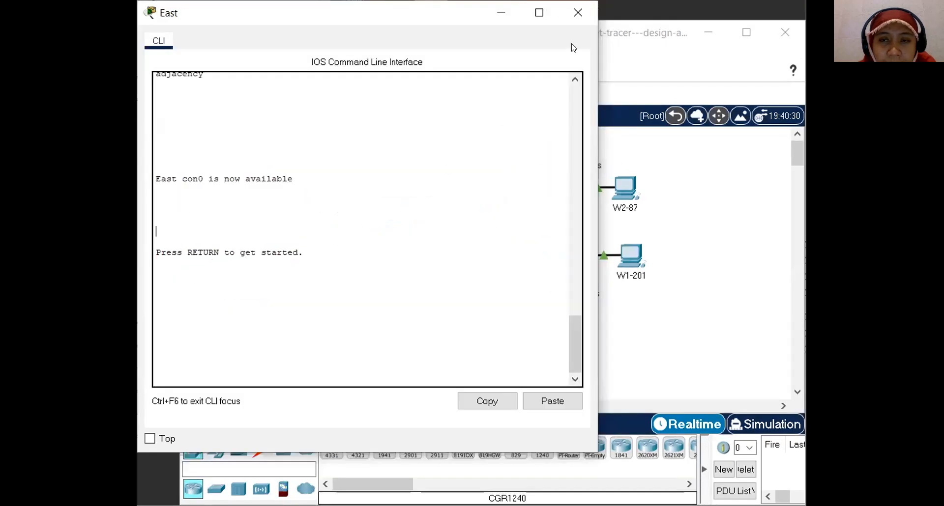
pyautogui.click(573, 12)
# Step: Reopen the Command Prompt on W2-87, repeat the ping to 172.19.67.78, and close the device window
pyautogui.click(608, 185)
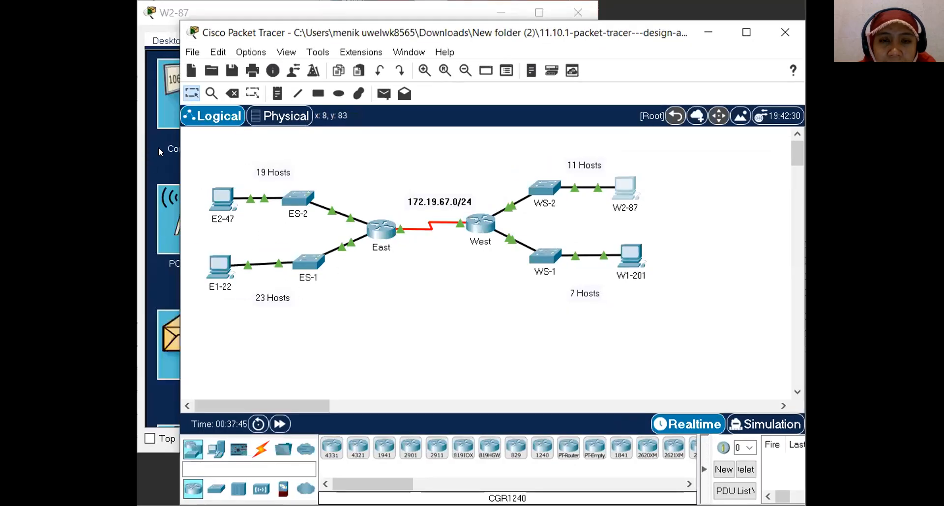
pyautogui.click(158, 146)
pyautogui.click(447, 95)
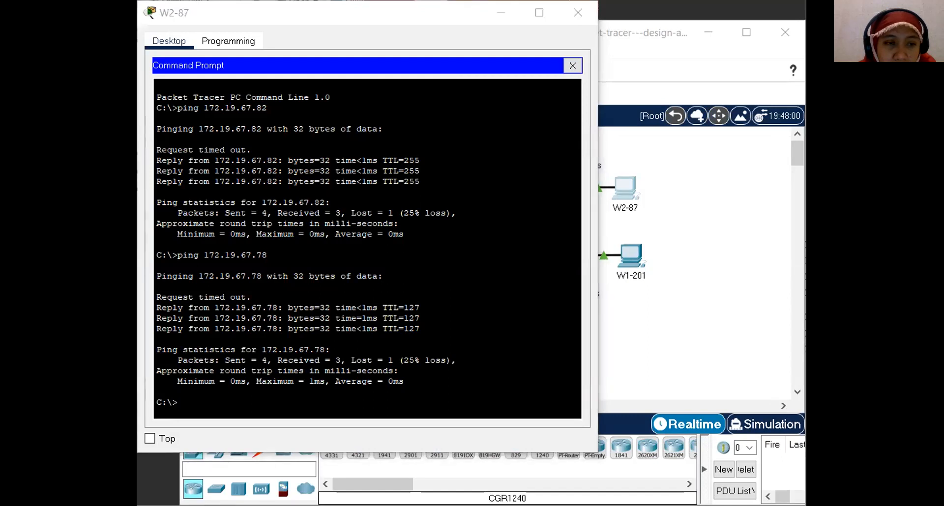
pyautogui.click(294, 396)
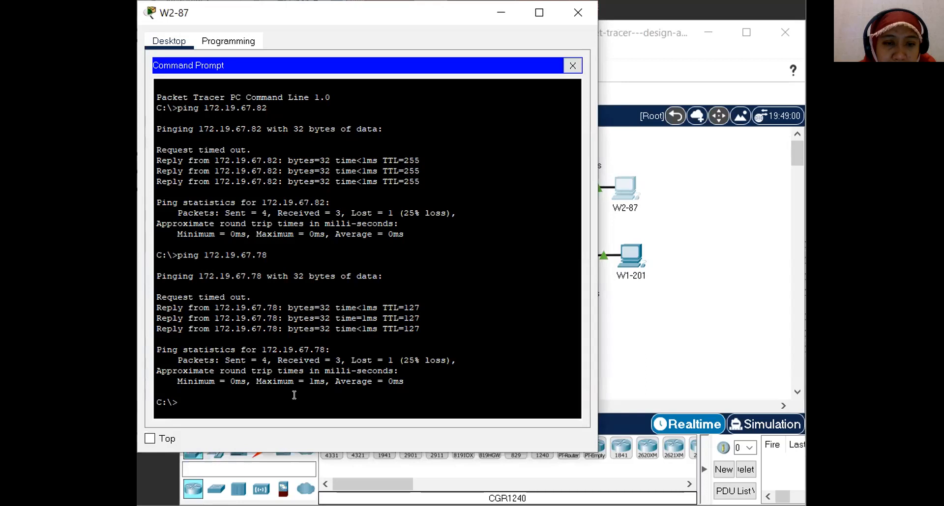
pyautogui.write('ping')
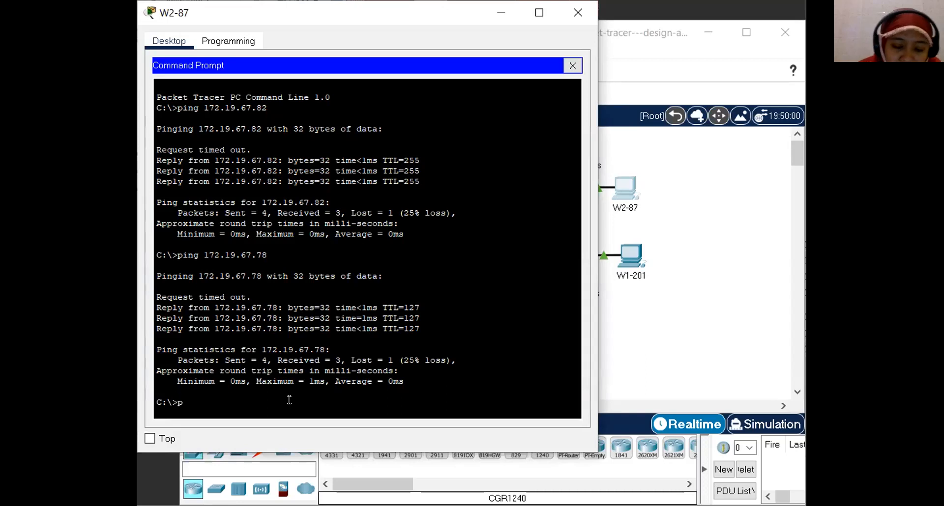
pyautogui.rightClick(290, 404)
pyautogui.click(311, 430)
pyautogui.press('Return')
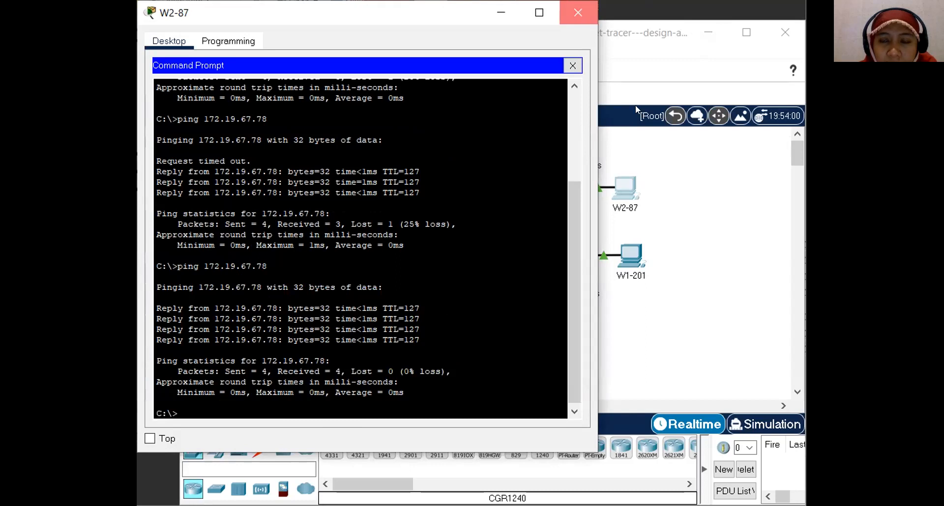
pyautogui.click(579, 12)
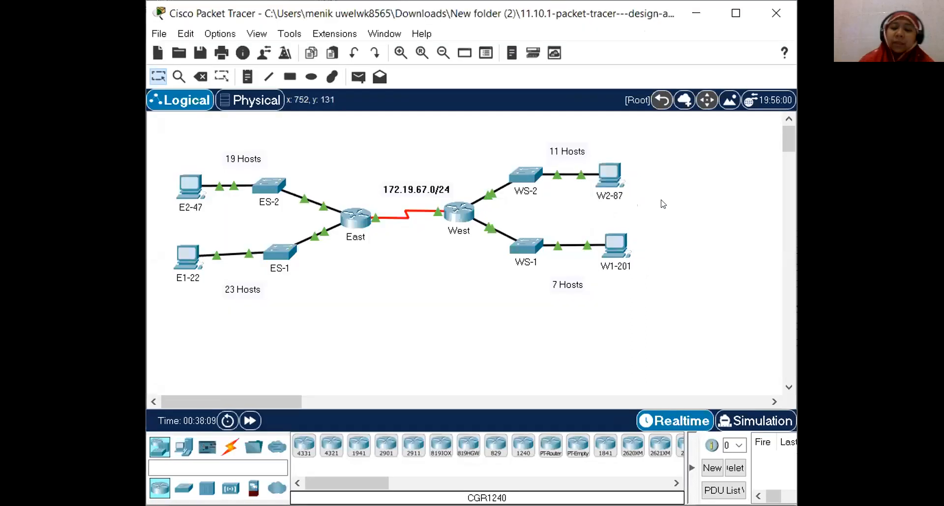